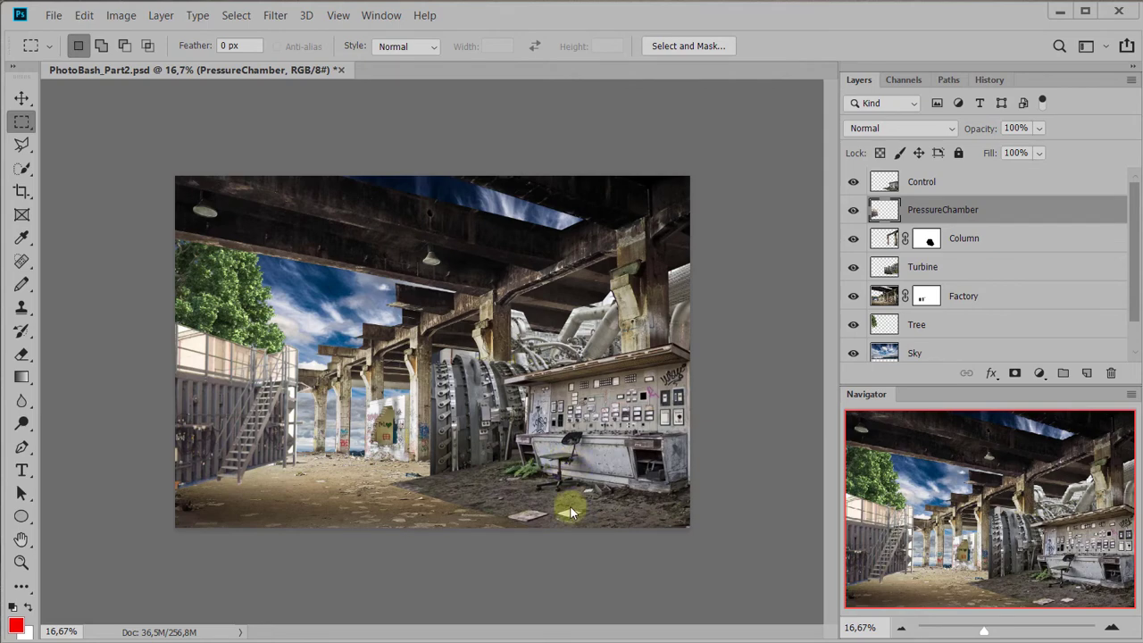
Select the Control layer and examine the hard edge where its dark ground meets the factory floor
scroll(570, 505, "up", 5)
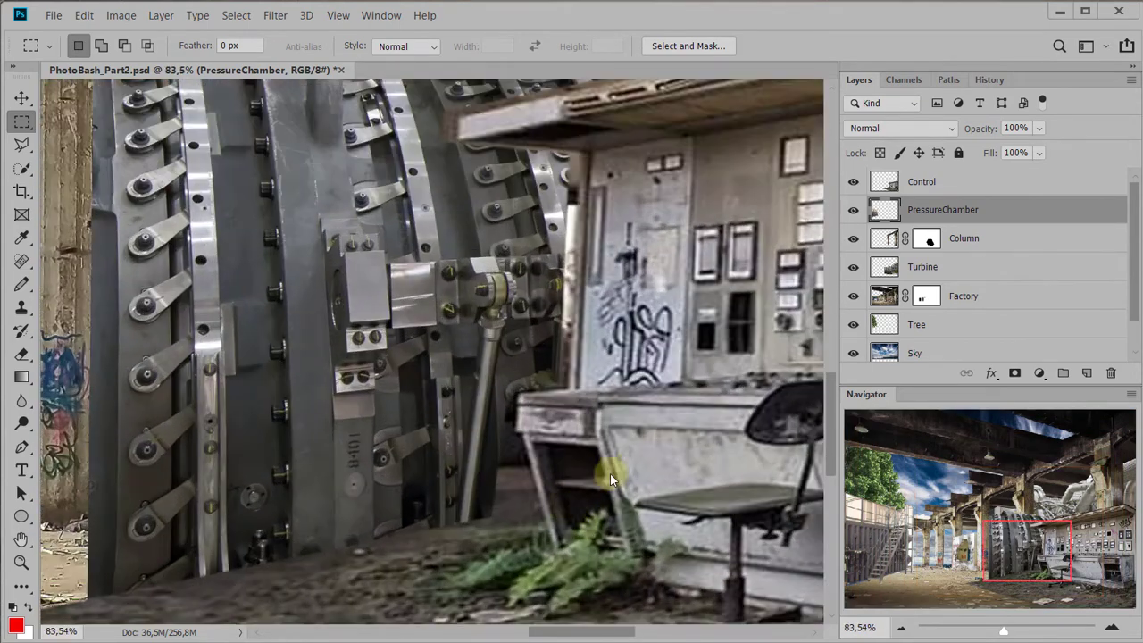
scroll(491, 336, "down", 3)
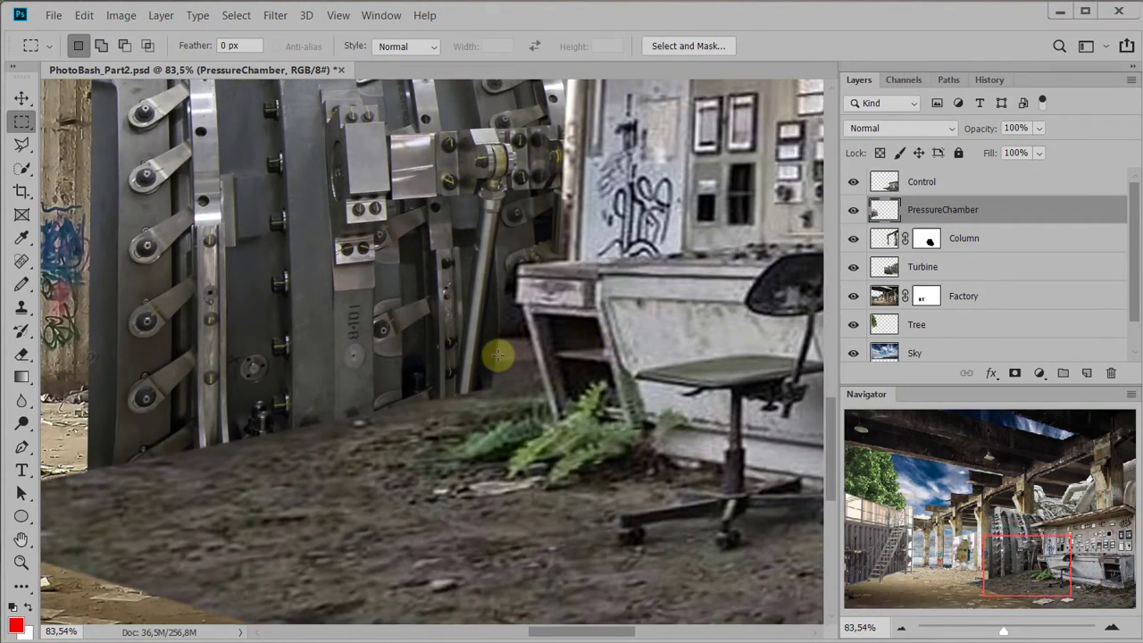
scroll(504, 418, "down", 2)
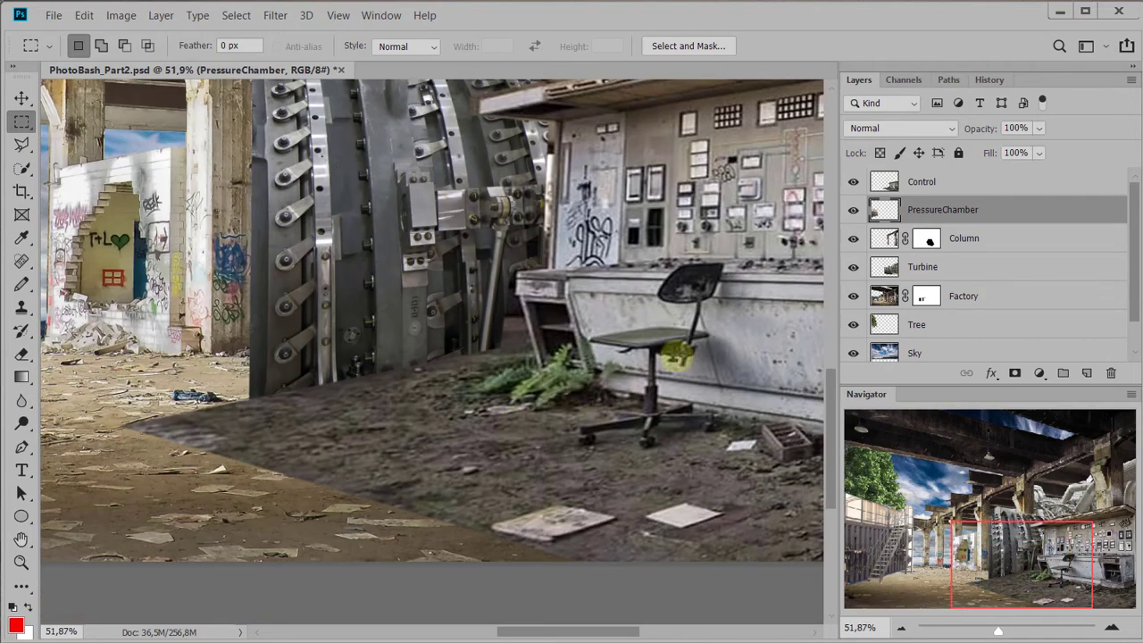
left_click_drag(686, 307, 808, 282)
left_click(934, 181)
left_click_drag(650, 295, 522, 352)
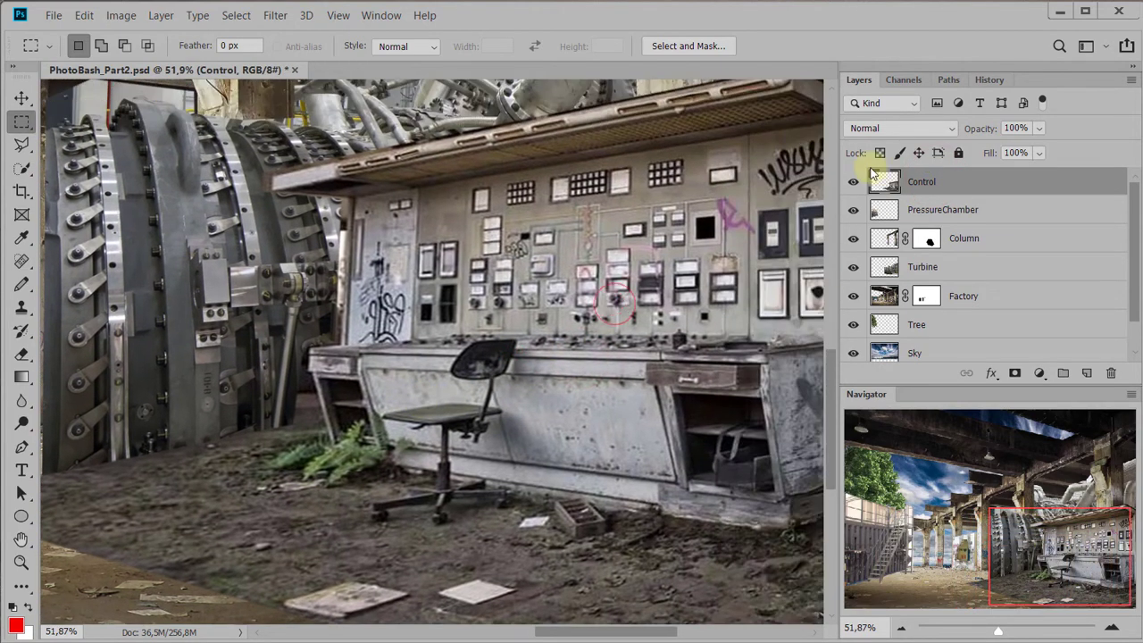
left_click_drag(695, 203, 745, 146)
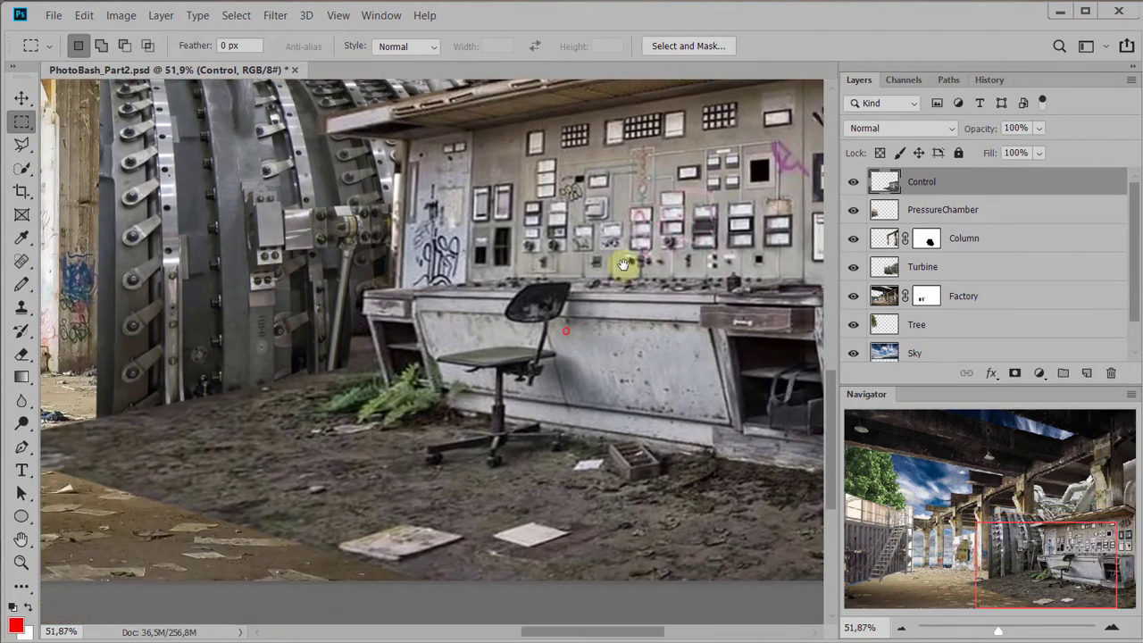
left_click_drag(569, 328, 770, 298)
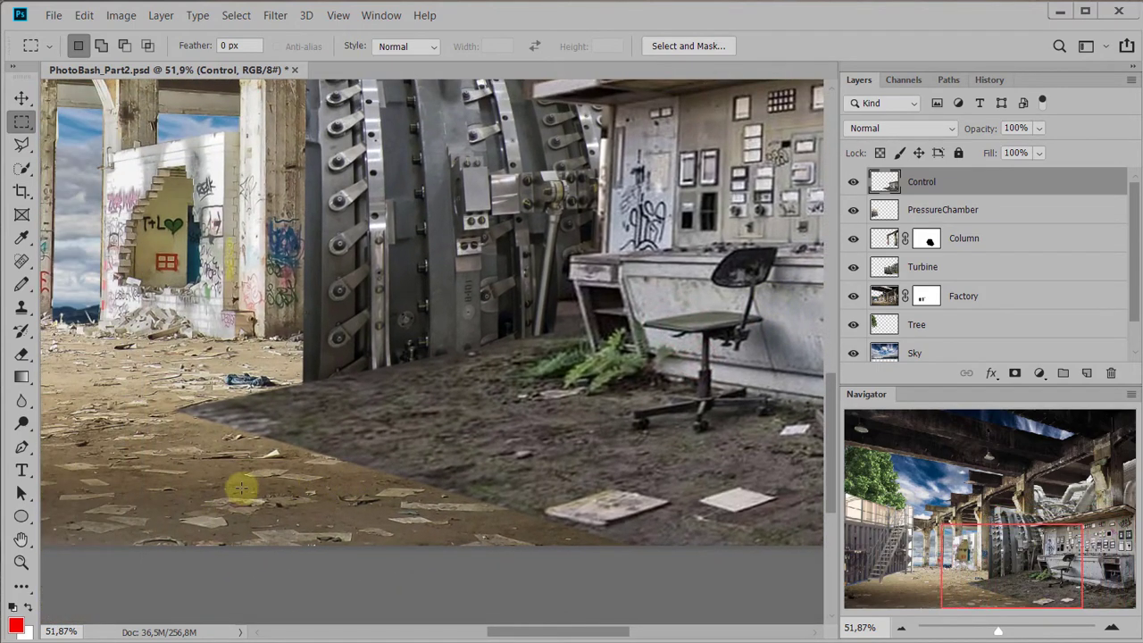
left_click_drag(222, 410, 527, 456)
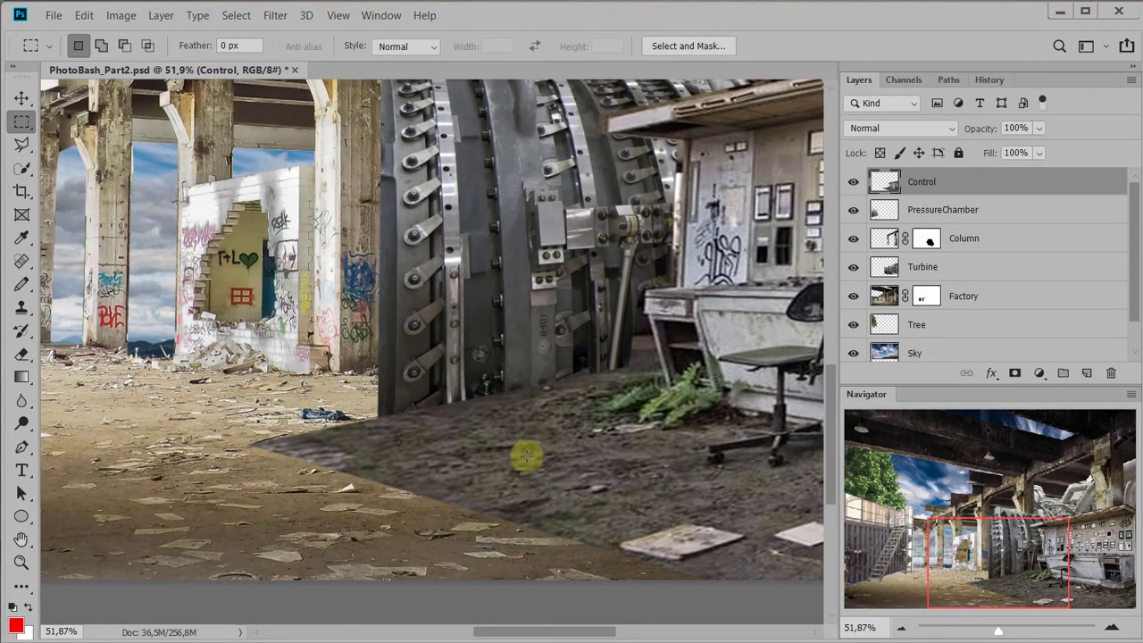
left_click_drag(581, 428, 557, 413)
left_click_drag(446, 347, 731, 376)
left_click_drag(590, 394, 560, 367)
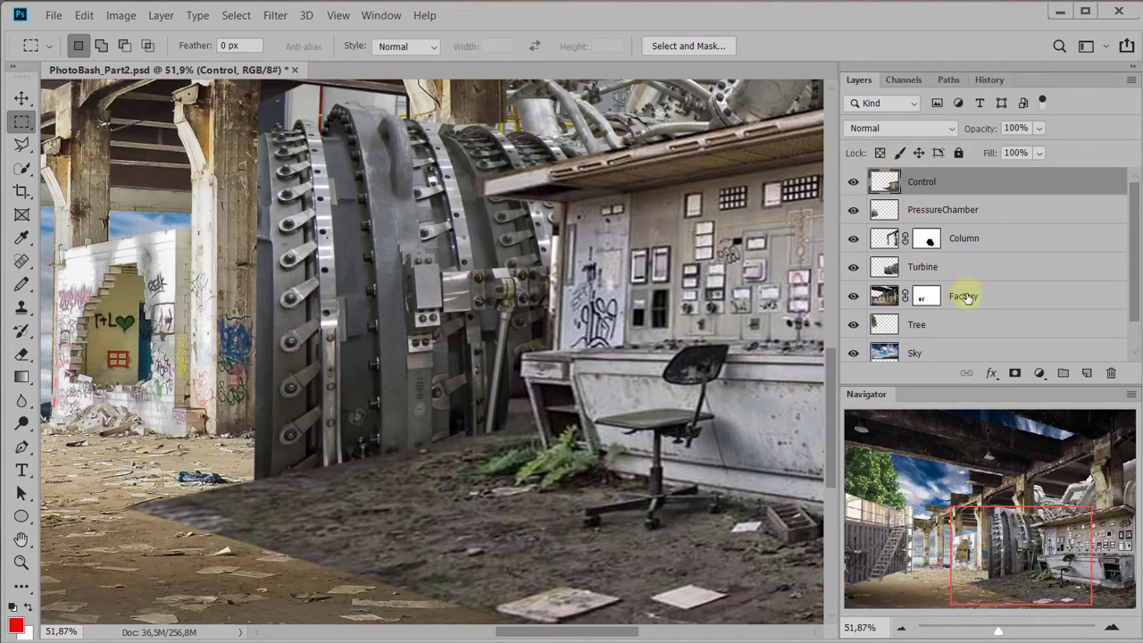
Add a white layer mask to the Control layer and make the mask active for editing
left_click(1014, 377)
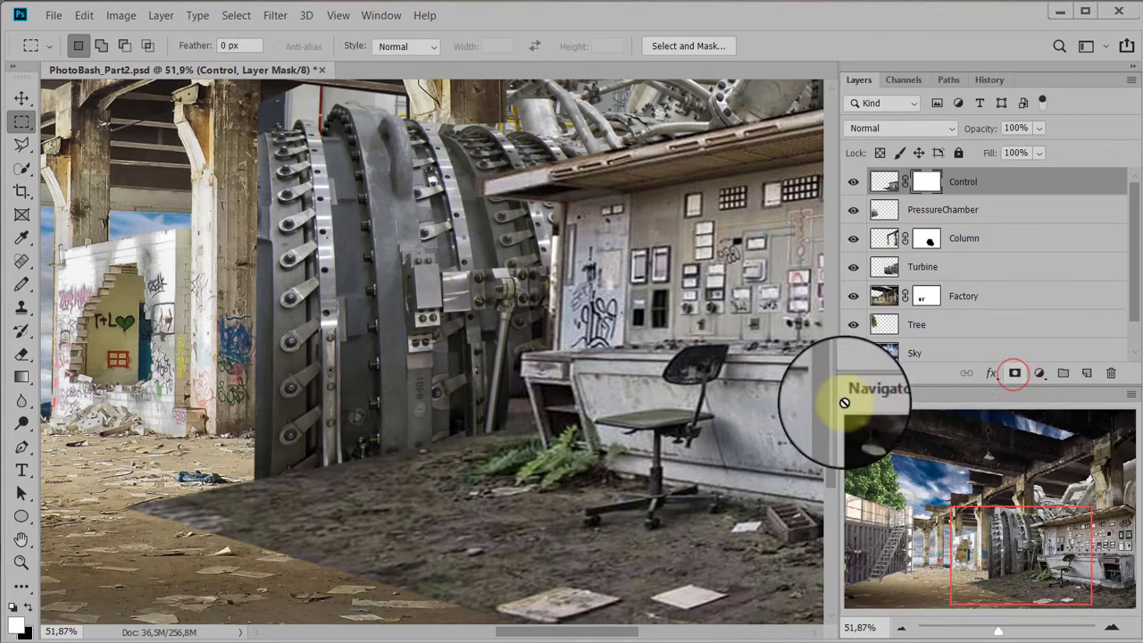
scroll(531, 412, "down", 3)
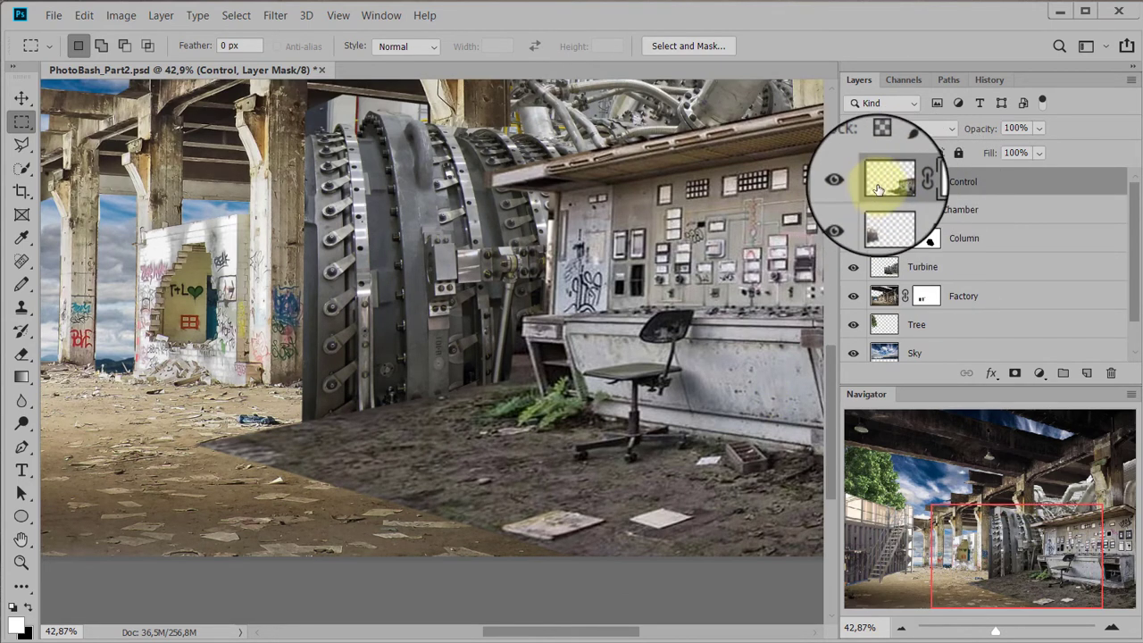
left_click(881, 186)
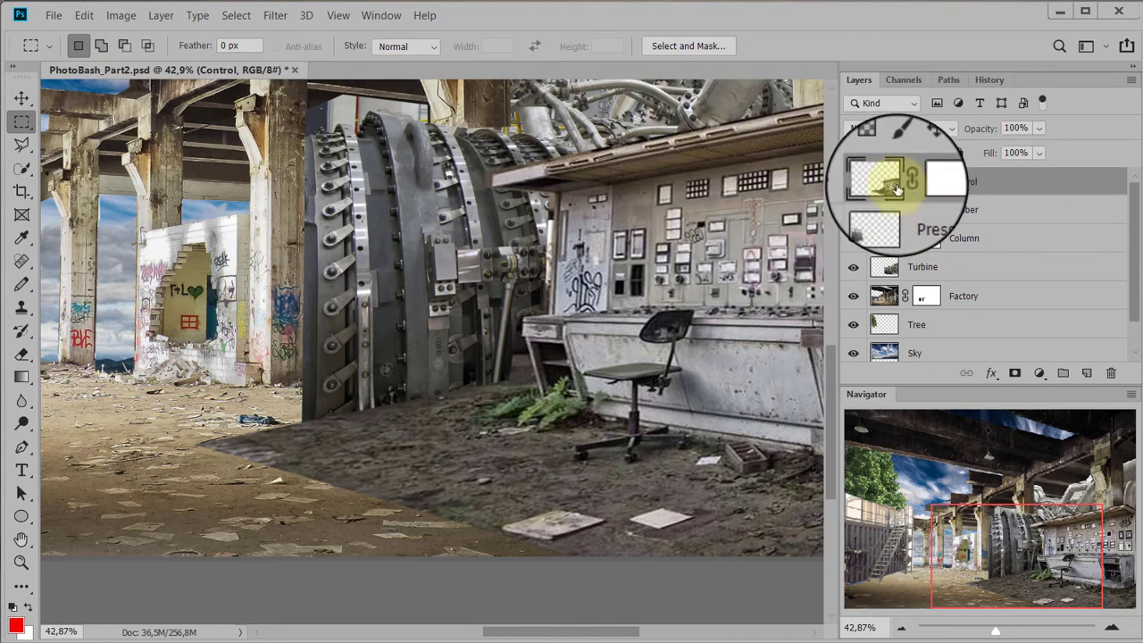
left_click(926, 181)
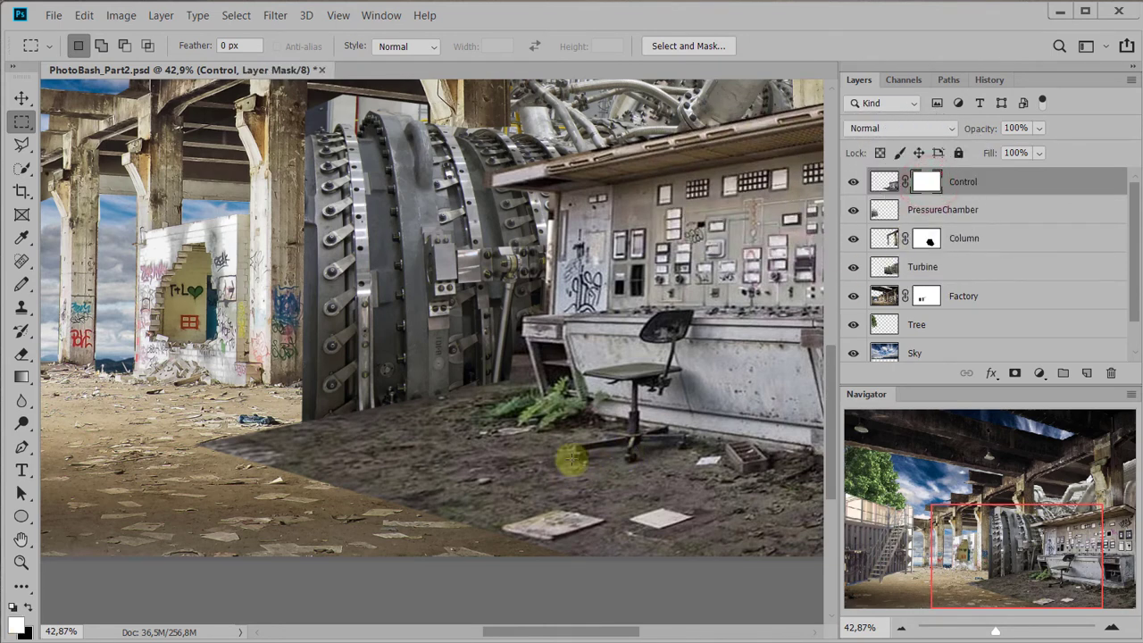
Activate the Brush tool and choose the Kyle's Ultimate Pastel brush from the Dry Media Brushes
key("b")
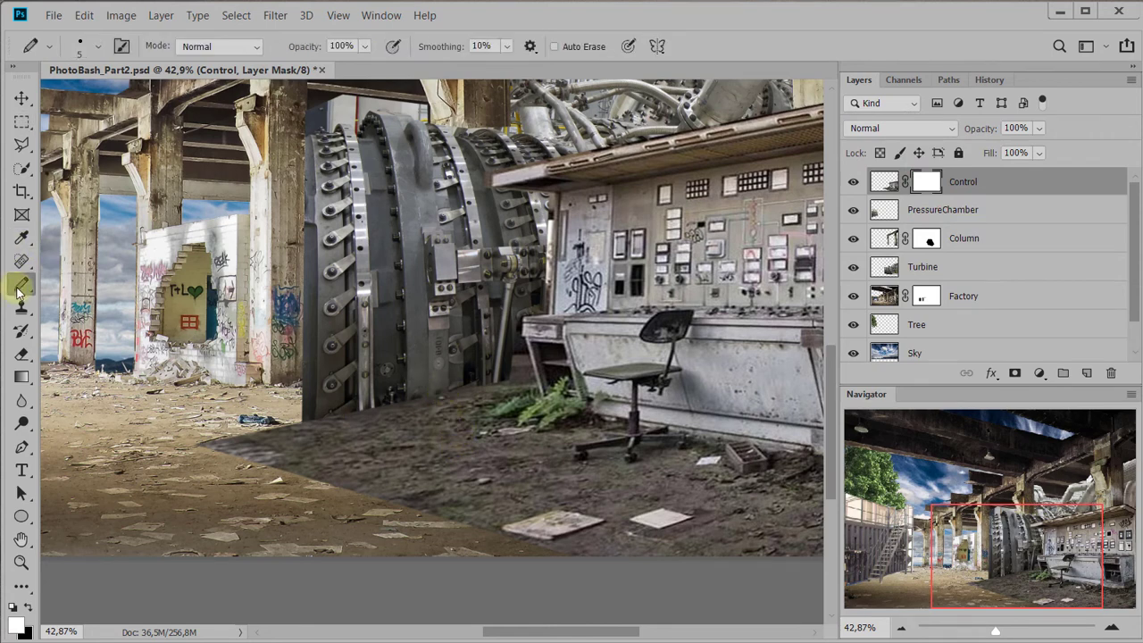
key("b")
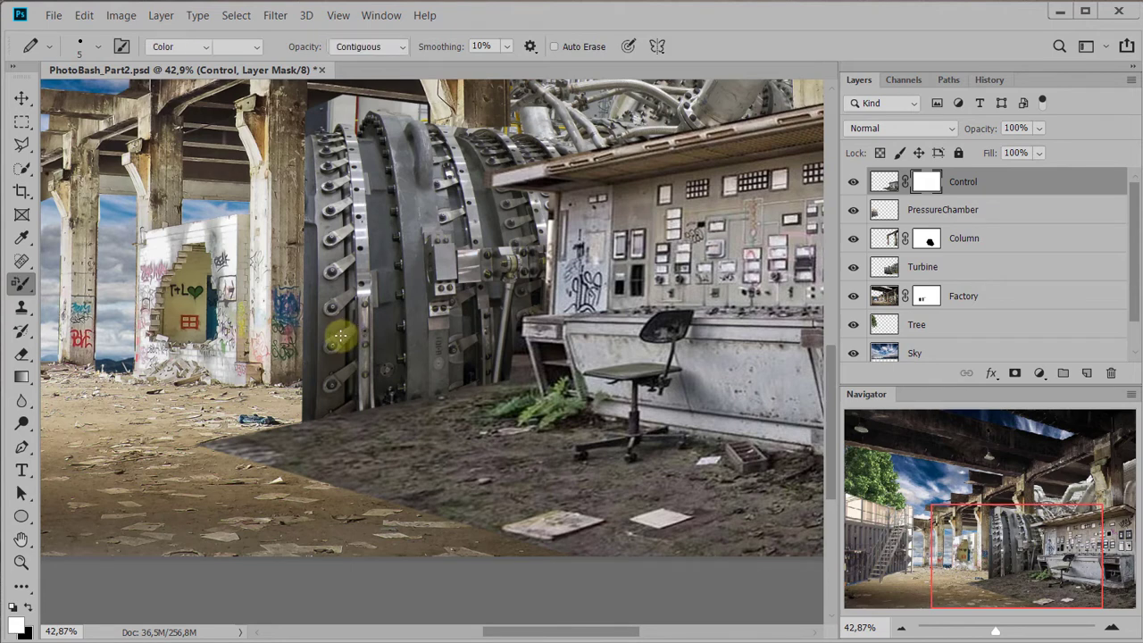
key("shift+b")
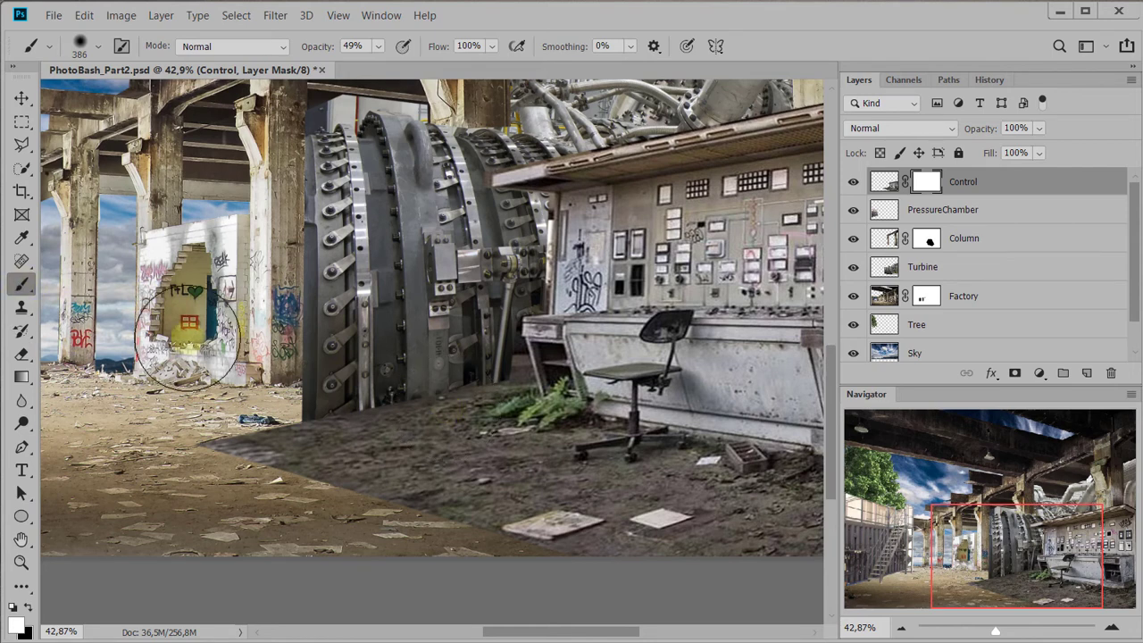
right_click(480, 259)
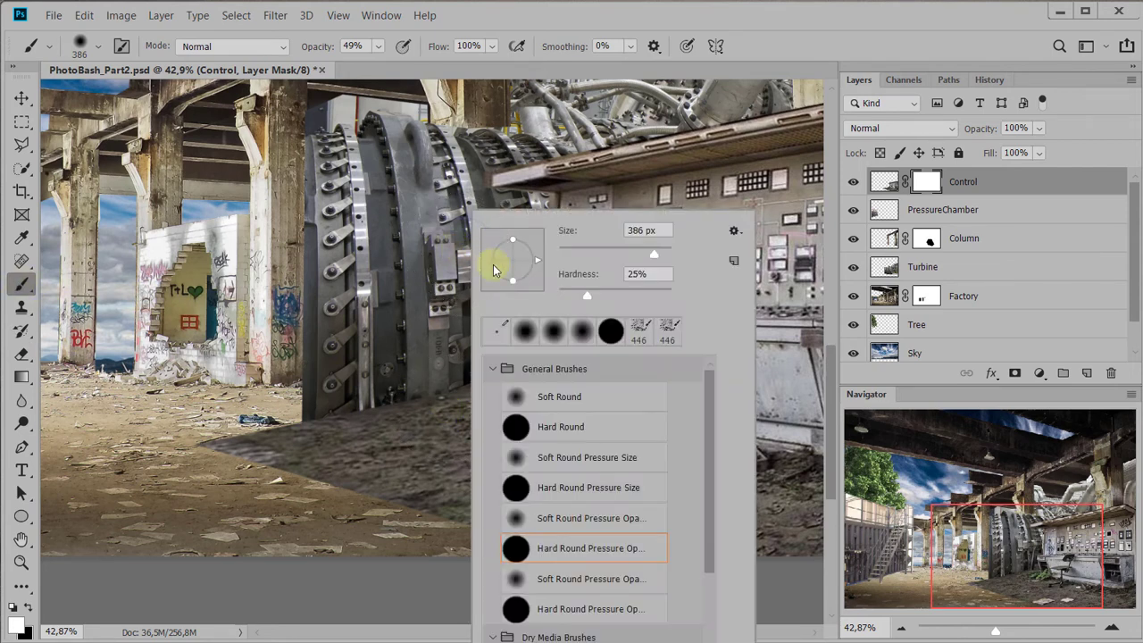
scroll(572, 420, "down", 5)
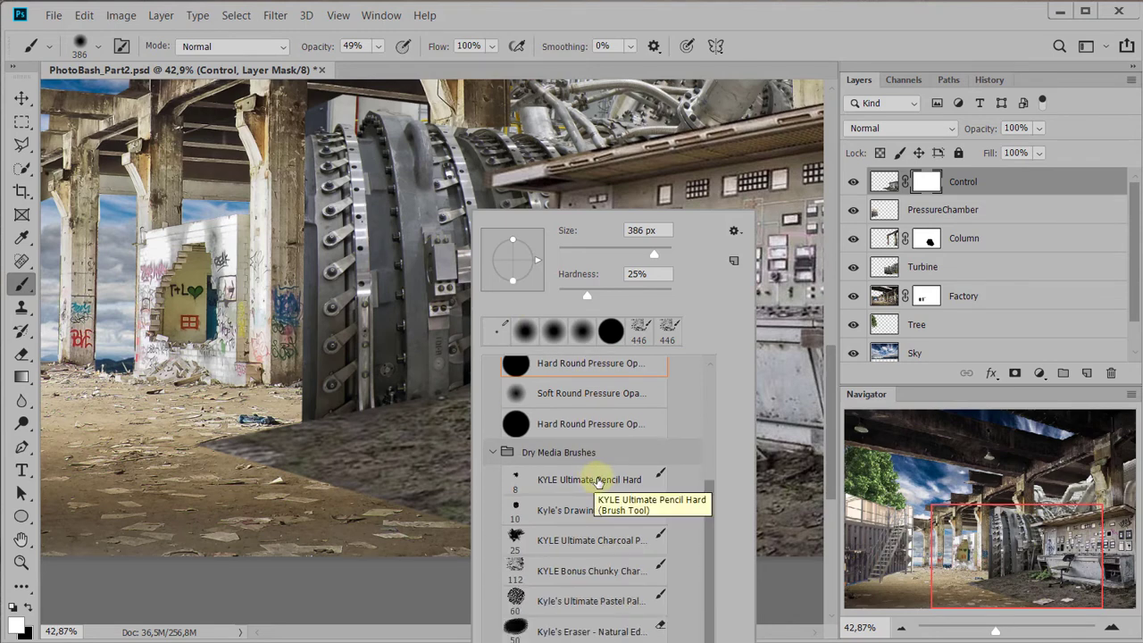
left_click(607, 606)
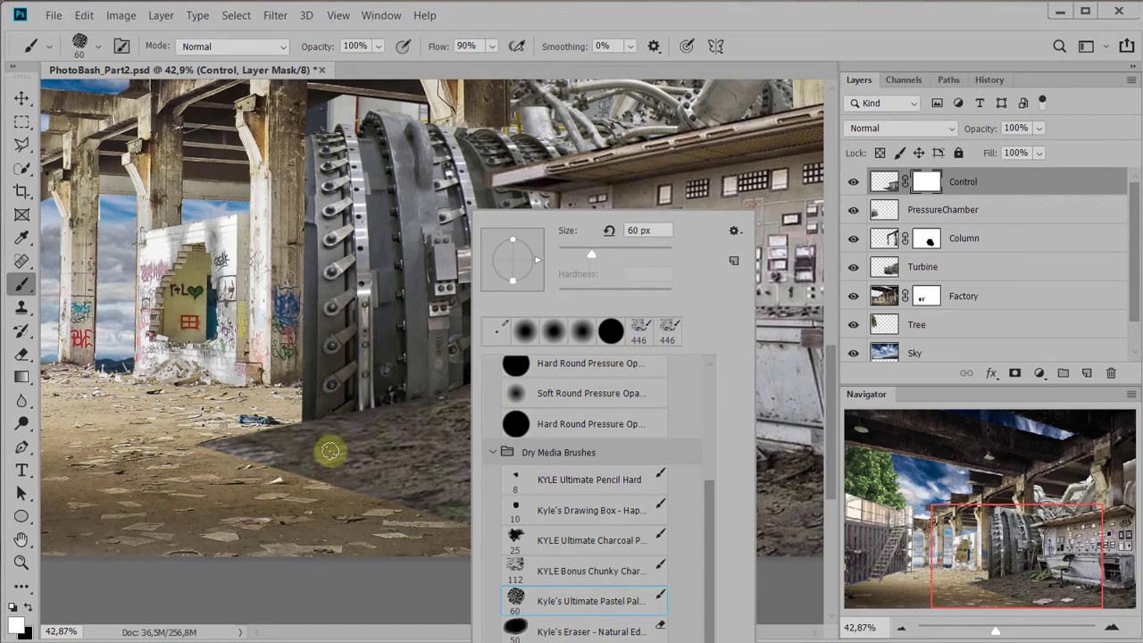
Adjust the pastel brush to a 206 px diameter and 87% opacity
left_click_drag(329, 458, 385, 433)
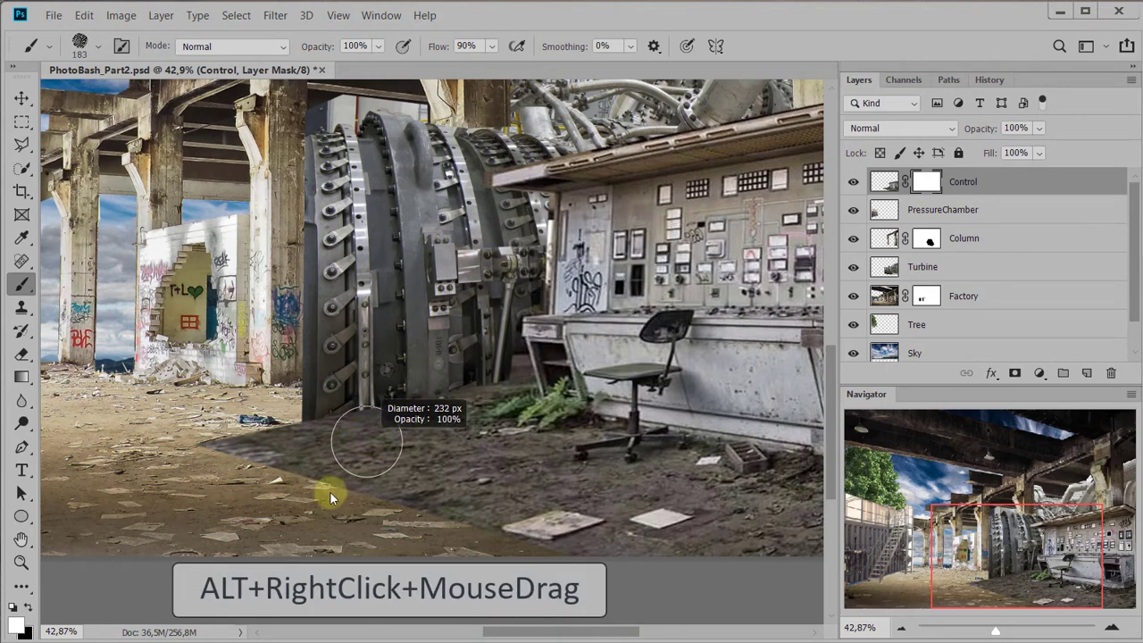
left_click_drag(316, 508, 317, 508)
mouse_move(358, 469)
left_mouse_down()
mouse_move(373, 456)
mouse_move(344, 500)
mouse_move(354, 521)
mouse_move(322, 362)
left_mouse_up()
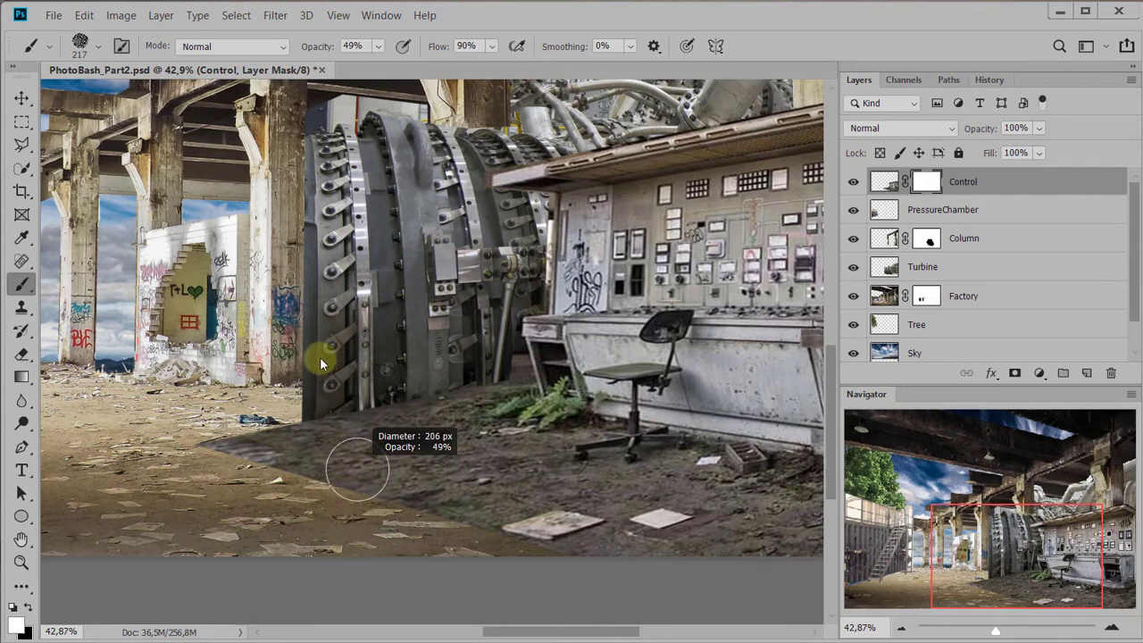
left_click_drag(338, 517, 340, 560)
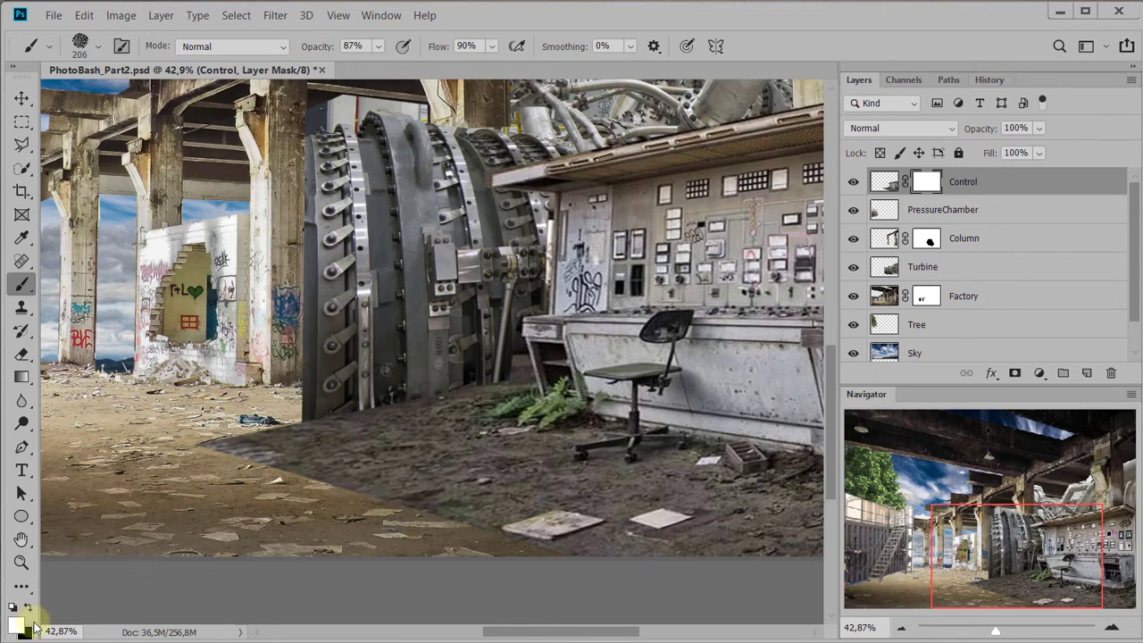
left_click_drag(383, 478, 316, 515)
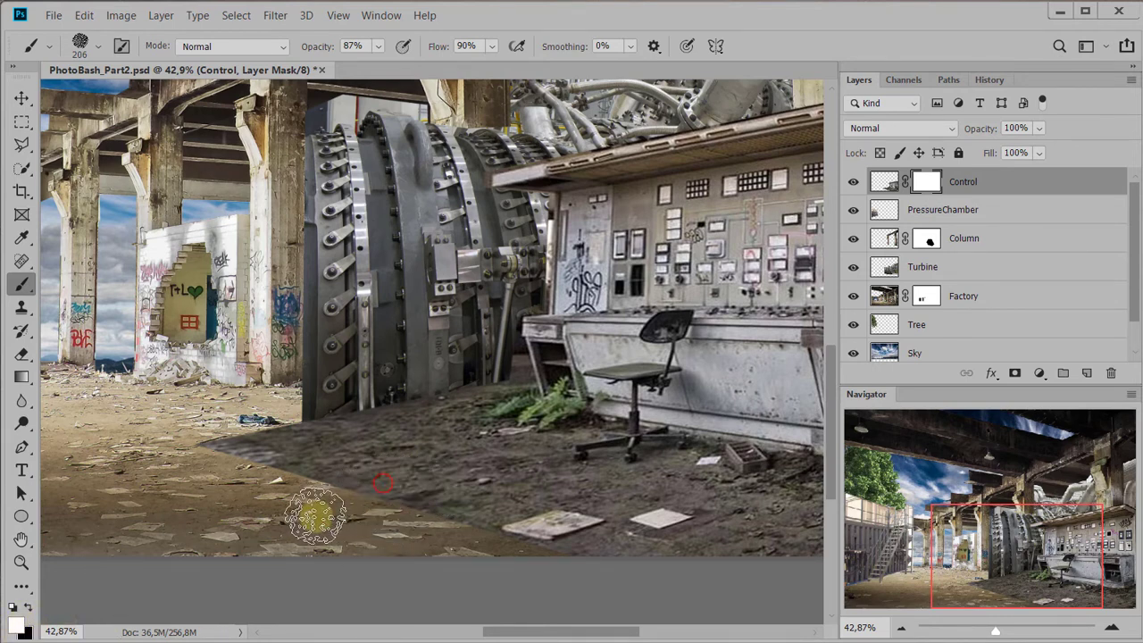
left_click_drag(369, 482, 317, 498)
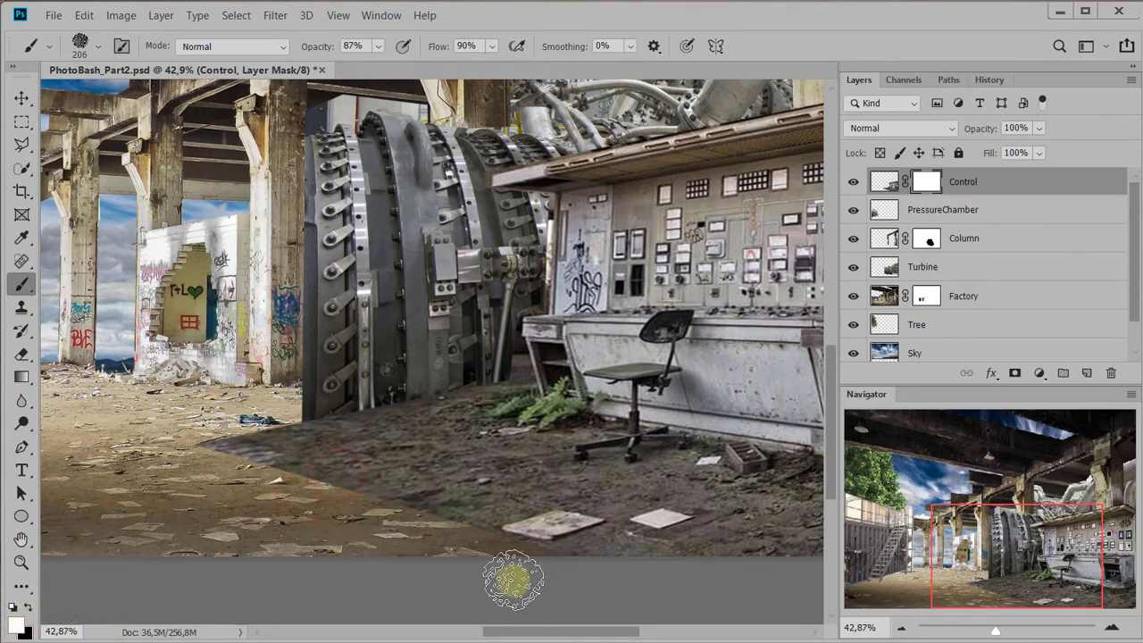
left_click_drag(417, 506, 400, 515)
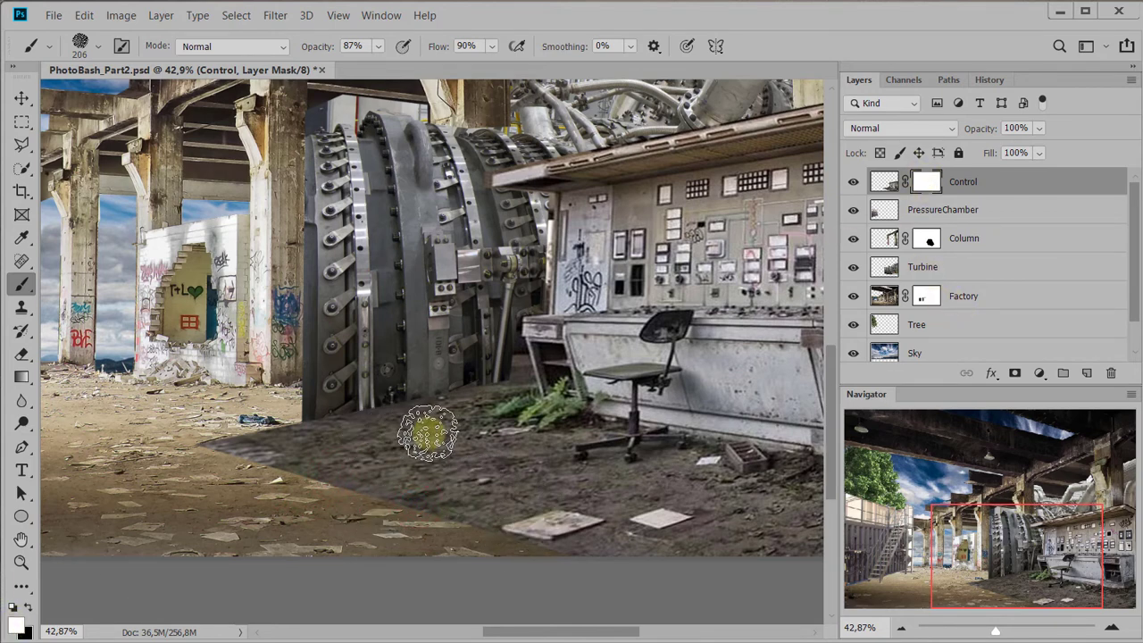
Paint black on the Control mask along the dark ground's diagonal edge and the pressure chamber's base to blend it into the factory floor
key("x")
key("x")
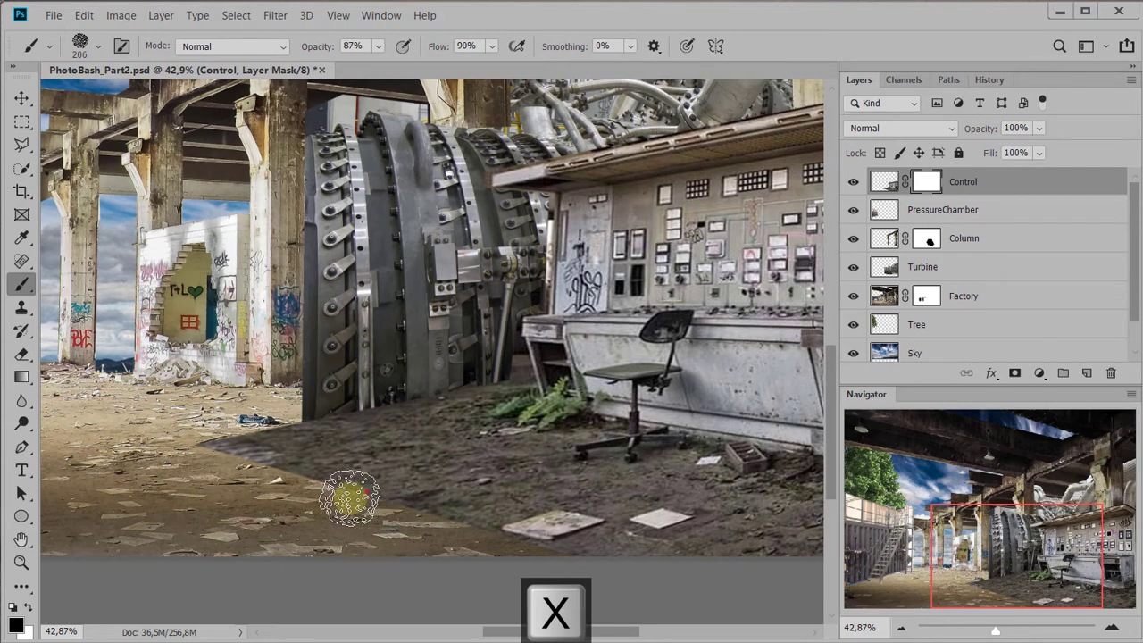
mouse_move(386, 507)
left_mouse_down()
mouse_move(391, 530)
mouse_move(376, 547)
left_mouse_up()
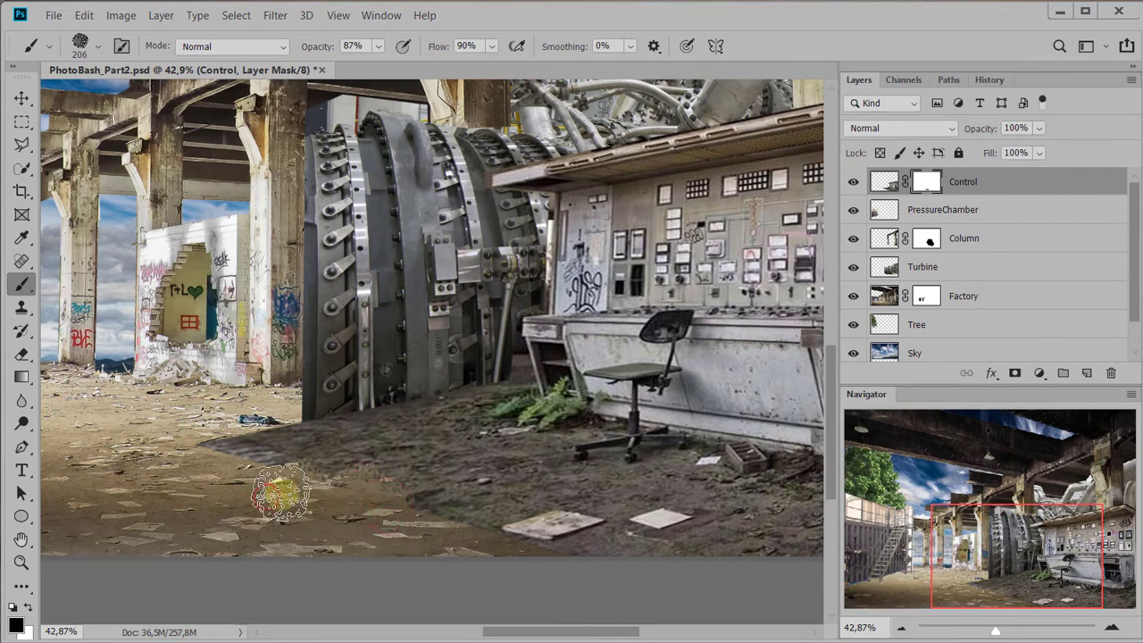
mouse_move(324, 480)
left_mouse_down()
mouse_move(274, 504)
mouse_move(261, 473)
mouse_move(275, 461)
mouse_move(199, 453)
left_mouse_up()
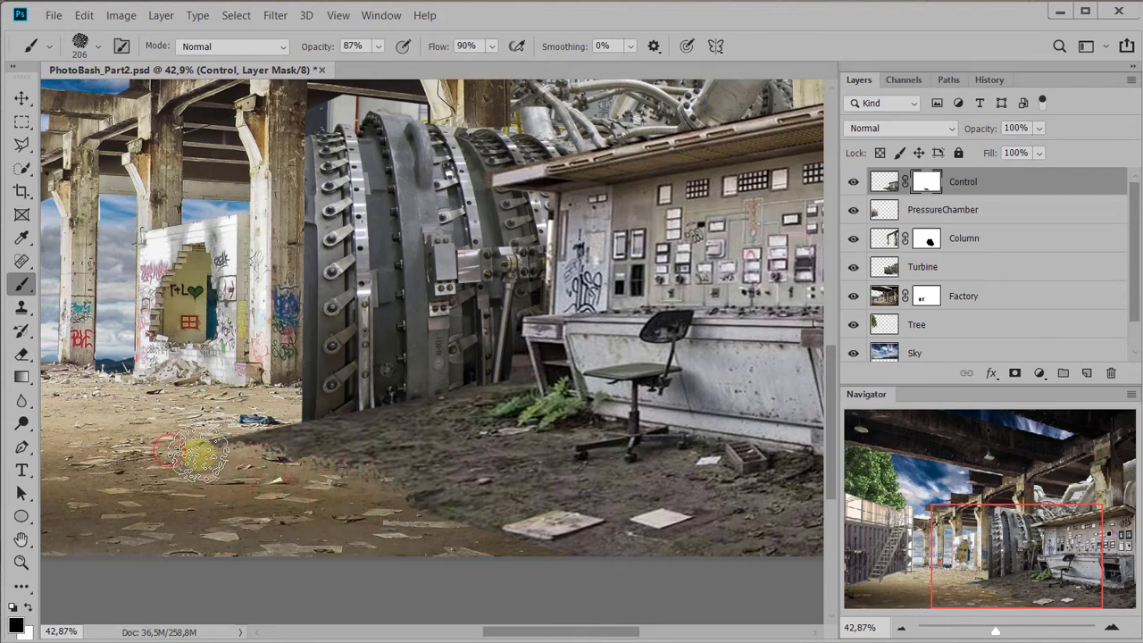
mouse_move(271, 420)
left_mouse_down()
mouse_move(310, 430)
mouse_move(311, 488)
mouse_move(345, 436)
left_mouse_up()
mouse_move(229, 452)
left_mouse_down()
mouse_move(373, 522)
mouse_move(412, 511)
mouse_move(397, 540)
mouse_move(439, 532)
mouse_move(522, 563)
mouse_move(576, 566)
mouse_move(628, 596)
left_mouse_up()
left_click_drag(379, 539, 212, 468)
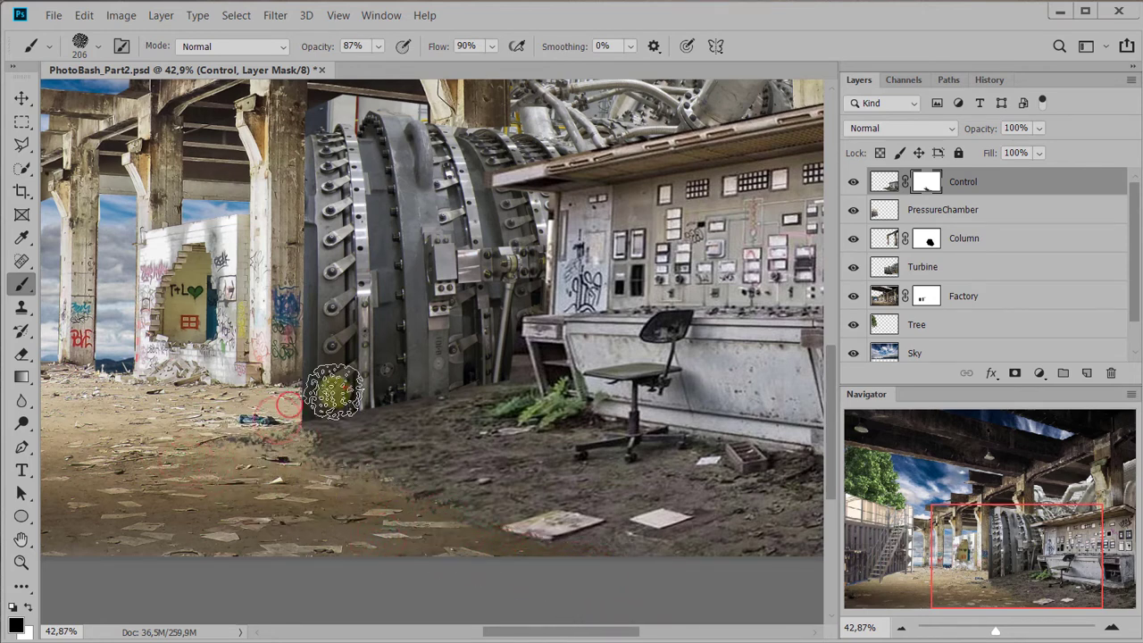
mouse_move(358, 395)
left_mouse_down()
mouse_move(475, 360)
mouse_move(454, 379)
mouse_move(382, 396)
left_mouse_up()
mouse_move(289, 414)
left_mouse_down()
mouse_move(200, 437)
mouse_move(257, 441)
mouse_move(373, 403)
mouse_move(278, 433)
left_mouse_up()
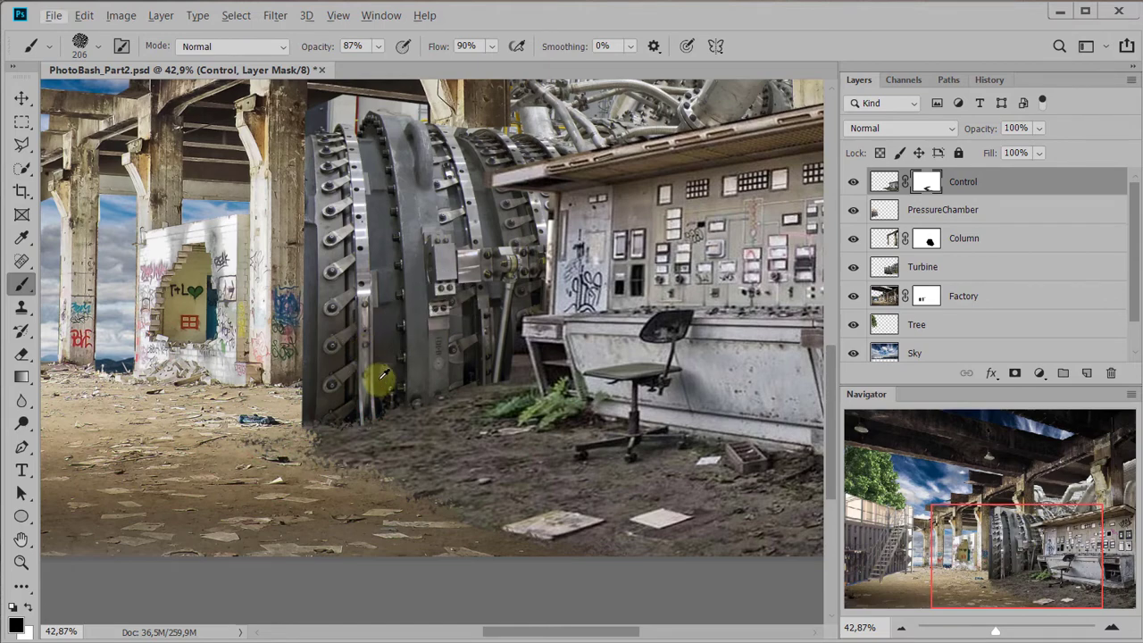
Reduce the brush to 183 px and 36% opacity and paint the Control mask along the ground transition to soften it
right_click(385, 359)
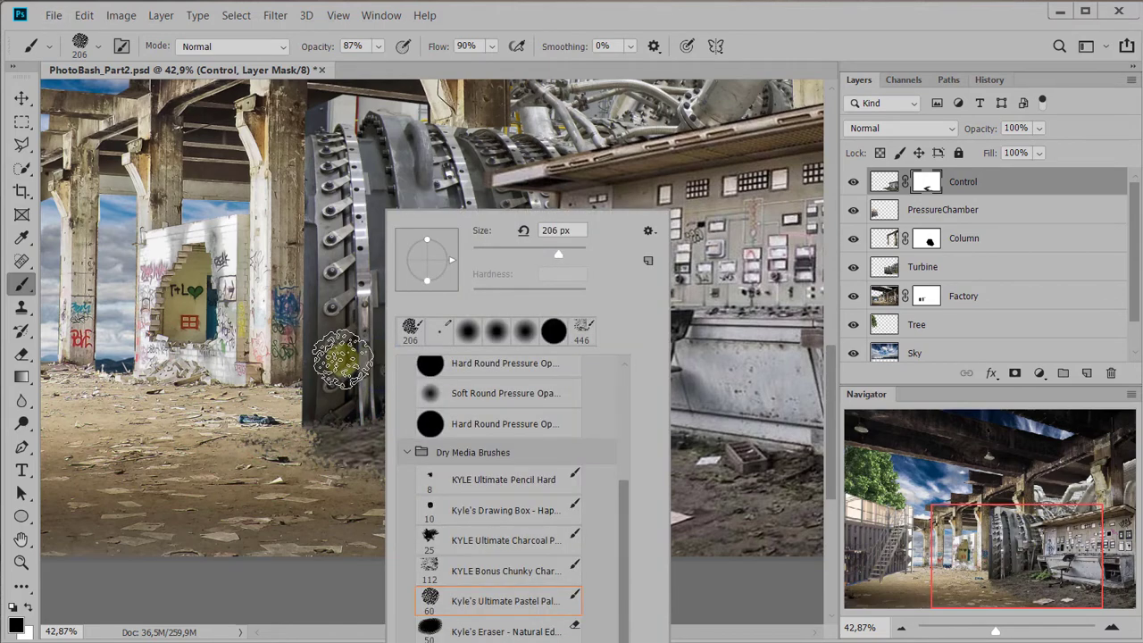
left_click(344, 359)
left_click_drag(344, 358, 358, 399, "alt")
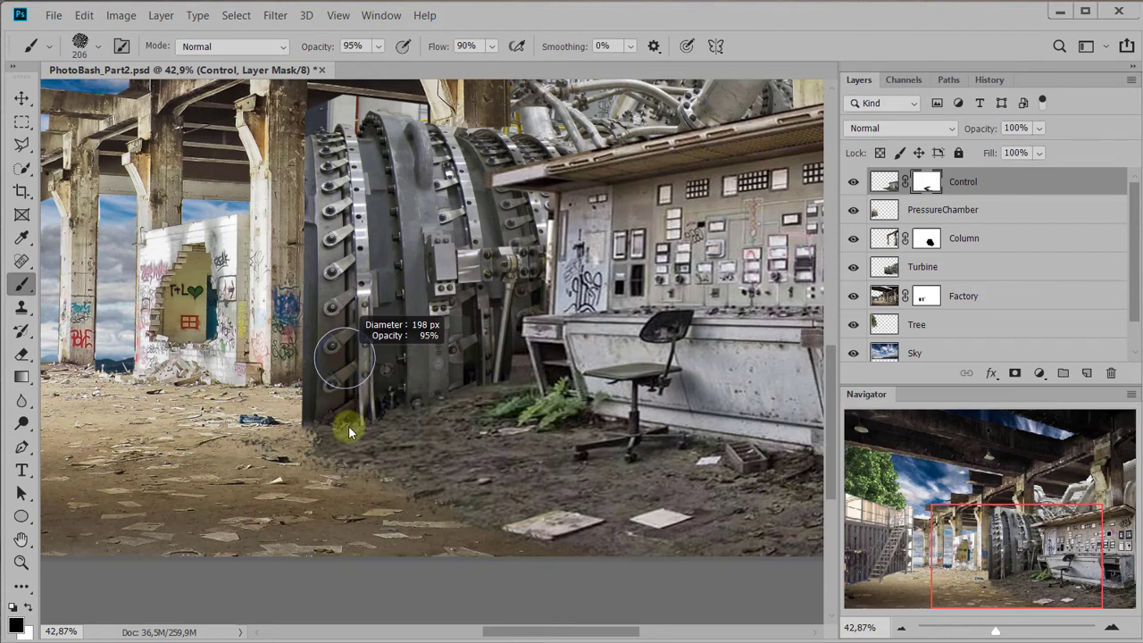
mouse_move(347, 443)
left_mouse_down("alt")
mouse_move(339, 450)
mouse_move(330, 297)
left_mouse_up("alt")
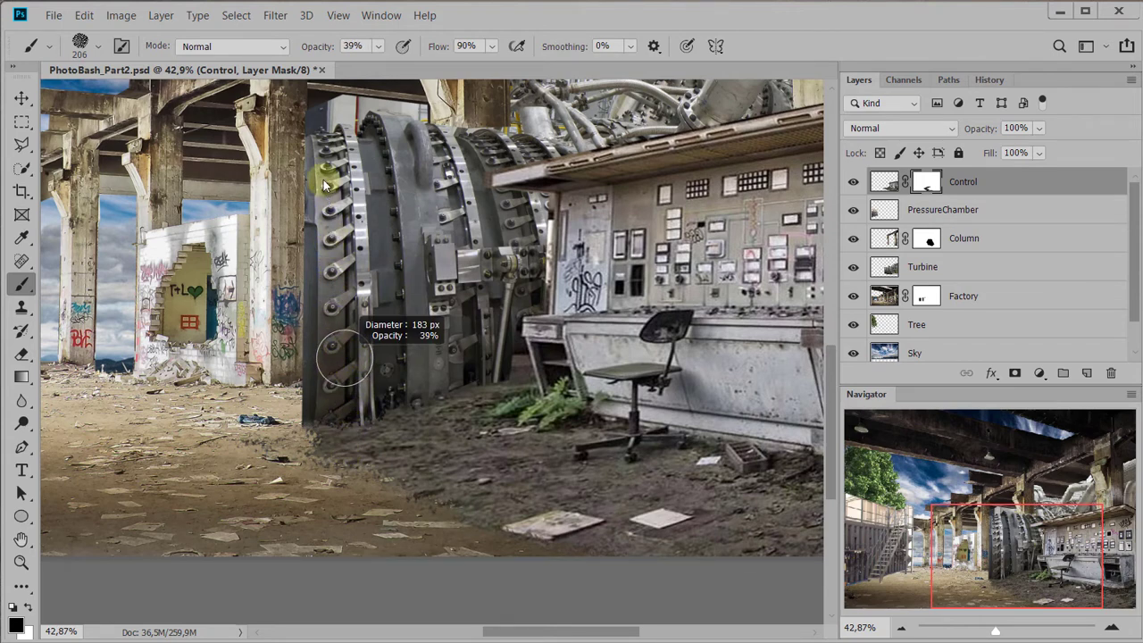
left_click_drag(324, 179, 323, 170, "alt")
left_click_drag(270, 474, 253, 479)
left_click_drag(289, 450, 221, 453)
mouse_move(355, 473)
left_mouse_down()
mouse_move(318, 503)
mouse_move(429, 519)
left_mouse_up()
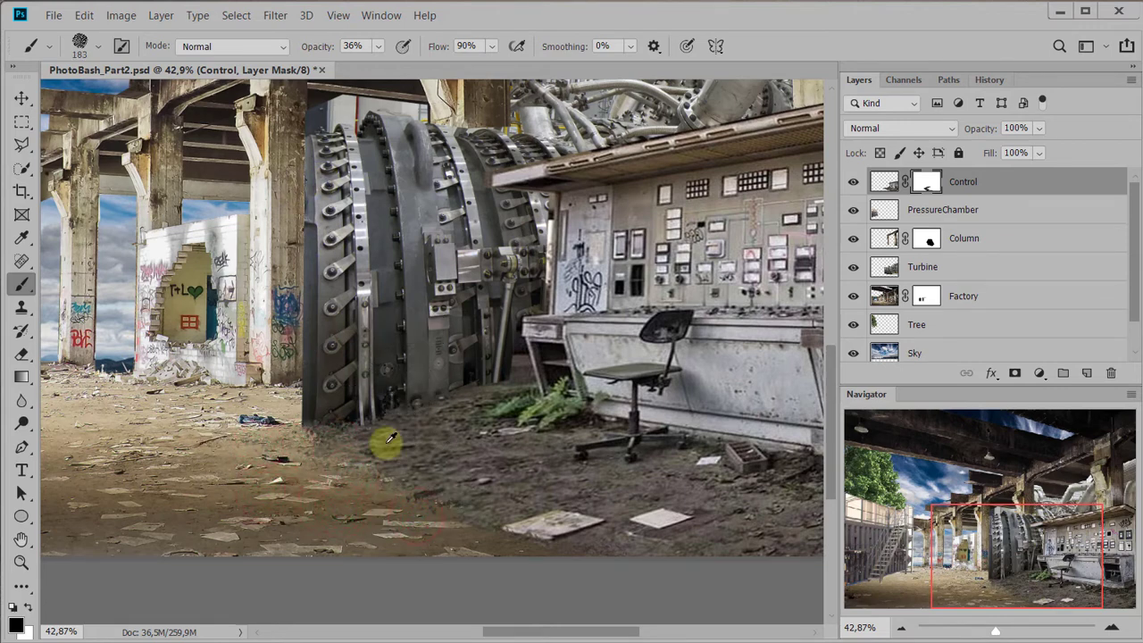
Reduce the brush to 176 px and 27% opacity and fade the dark ground further around the chamber's base and the loose papers
left_click_drag(385, 443, 384, 420, "alt")
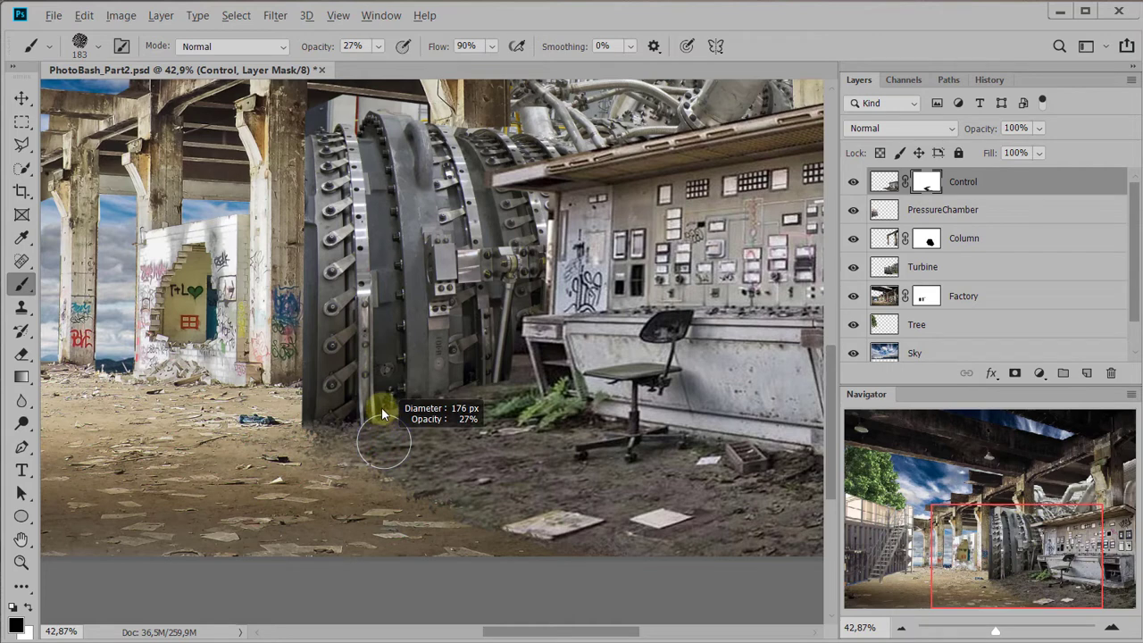
mouse_move(368, 482)
left_mouse_down()
mouse_move(276, 447)
mouse_move(337, 444)
mouse_move(349, 431)
left_mouse_up()
mouse_move(472, 497)
left_mouse_down()
mouse_move(460, 511)
mouse_move(406, 470)
left_mouse_up()
mouse_move(442, 388)
left_mouse_down()
mouse_move(423, 415)
mouse_move(464, 395)
mouse_move(387, 427)
left_mouse_up()
left_click_drag(433, 497, 464, 527)
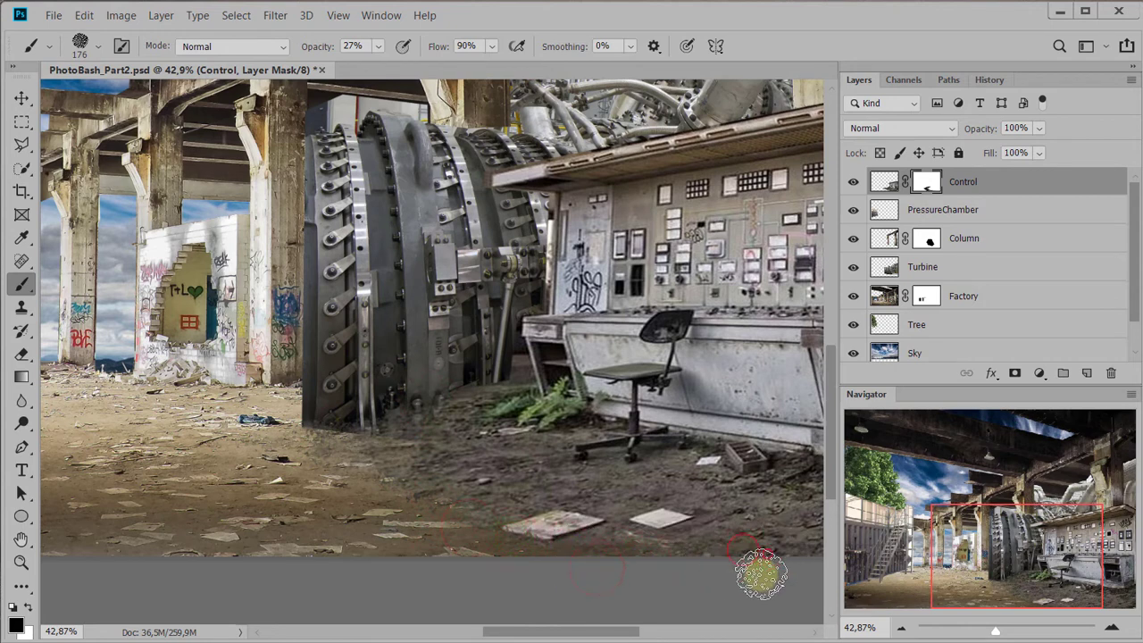
Paint the Control mask along the foreground, around the loose papers and at the pressure chamber's base to soften the remaining dark ground
left_click_drag(758, 571, 530, 567)
left_click_drag(543, 506, 509, 505)
left_click_drag(512, 461, 498, 468)
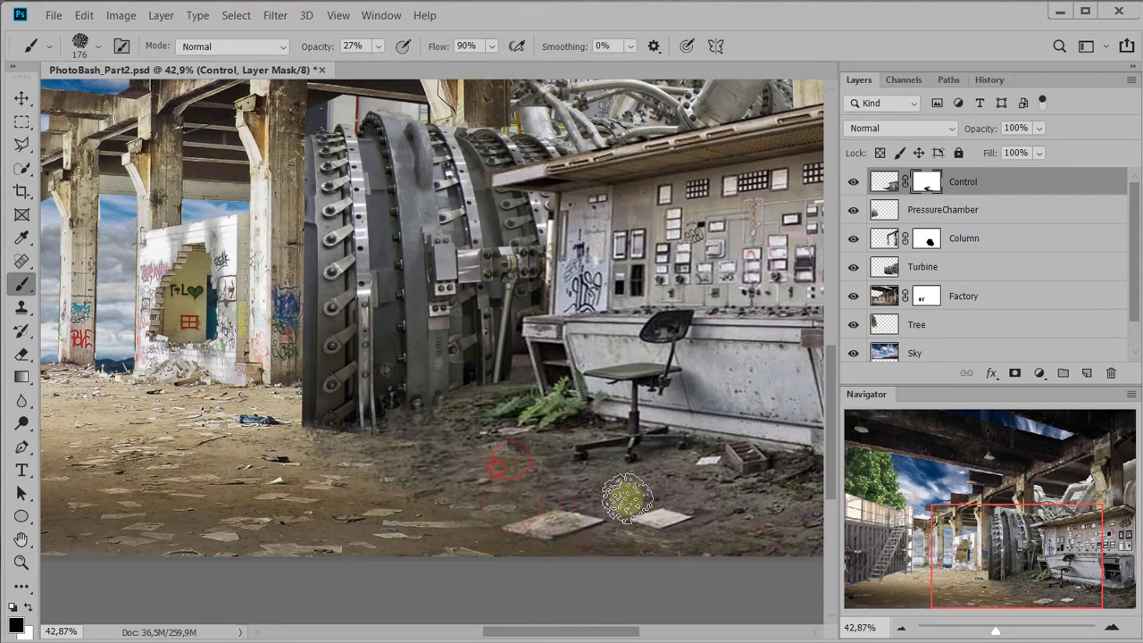
mouse_move(727, 571)
left_mouse_down()
mouse_move(429, 508)
mouse_move(384, 429)
left_mouse_up()
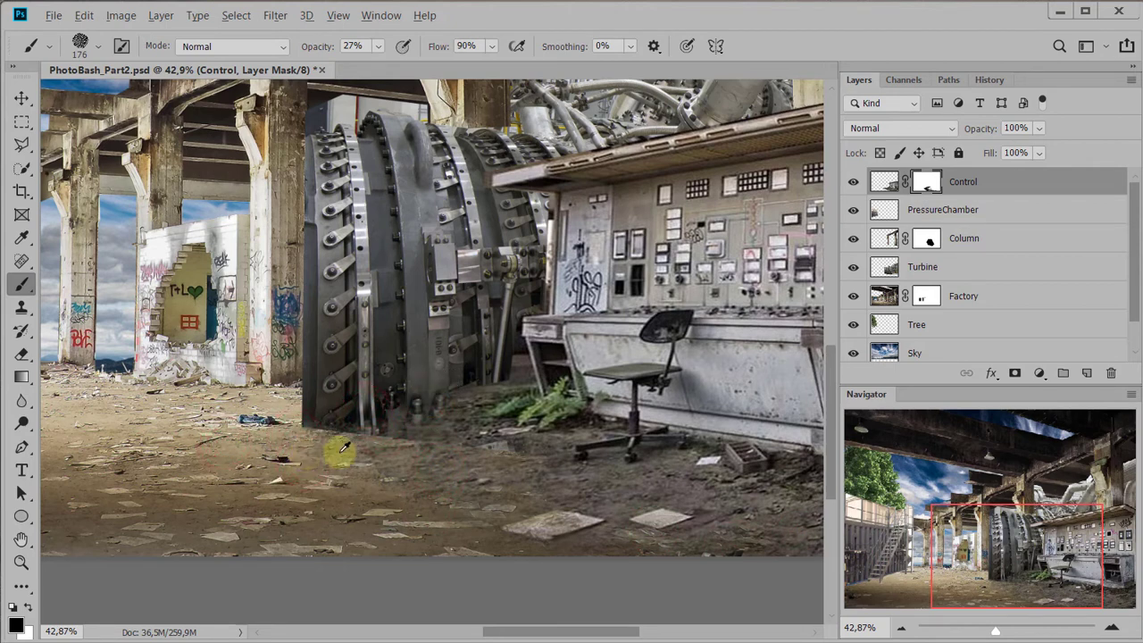
left_click_drag(359, 461, 459, 526)
mouse_move(480, 393)
left_mouse_down()
mouse_move(426, 465)
mouse_move(390, 461)
left_mouse_up()
left_click_drag(462, 390, 480, 397)
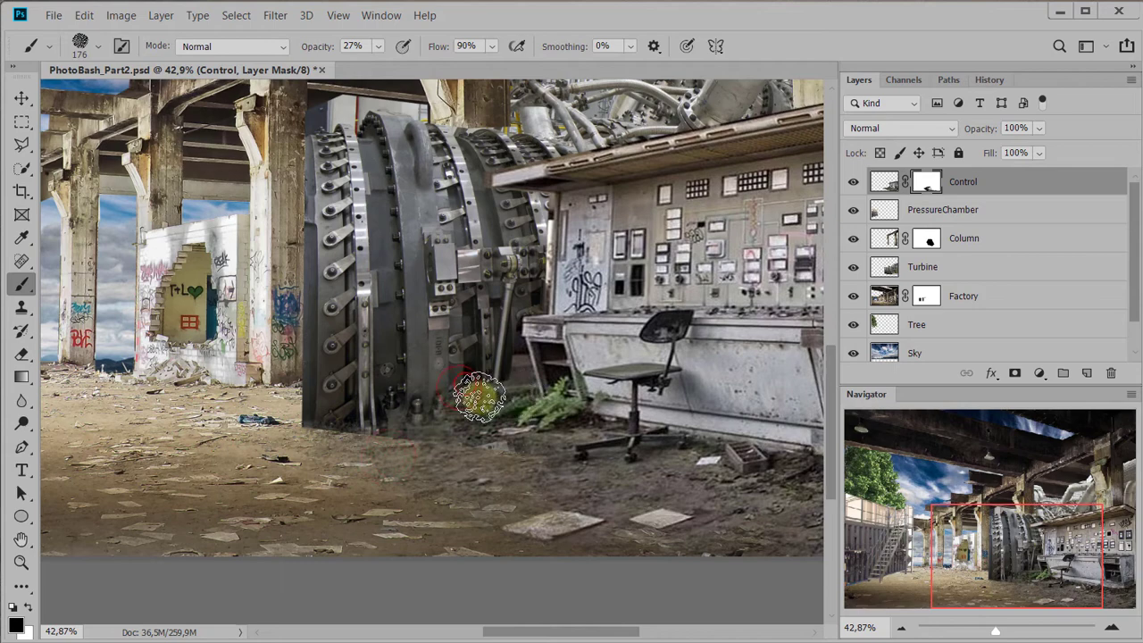
Disable and re-enable the Control layer mask to compare the ground before and after blending
scroll(295, 469, "down", 3)
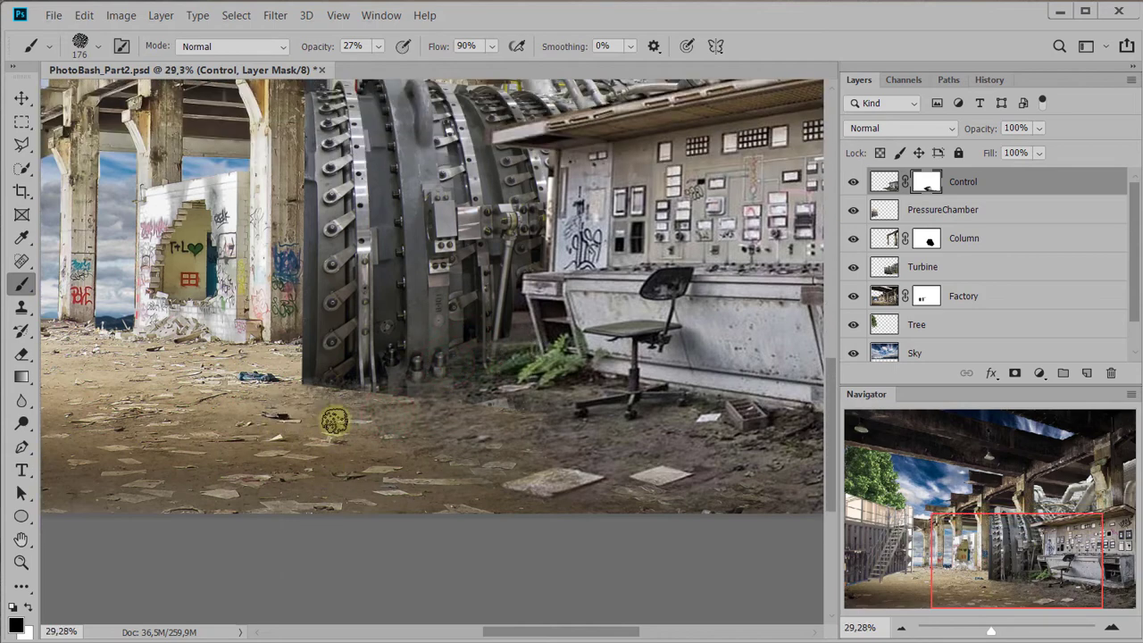
scroll(335, 422, "down", 5)
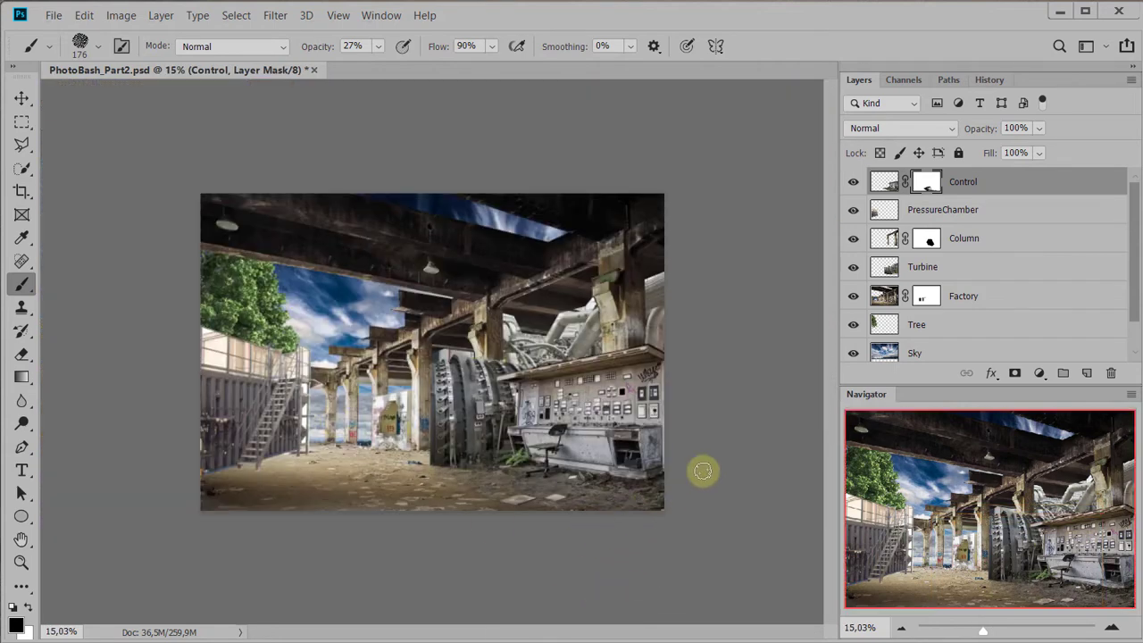
right_click(927, 182)
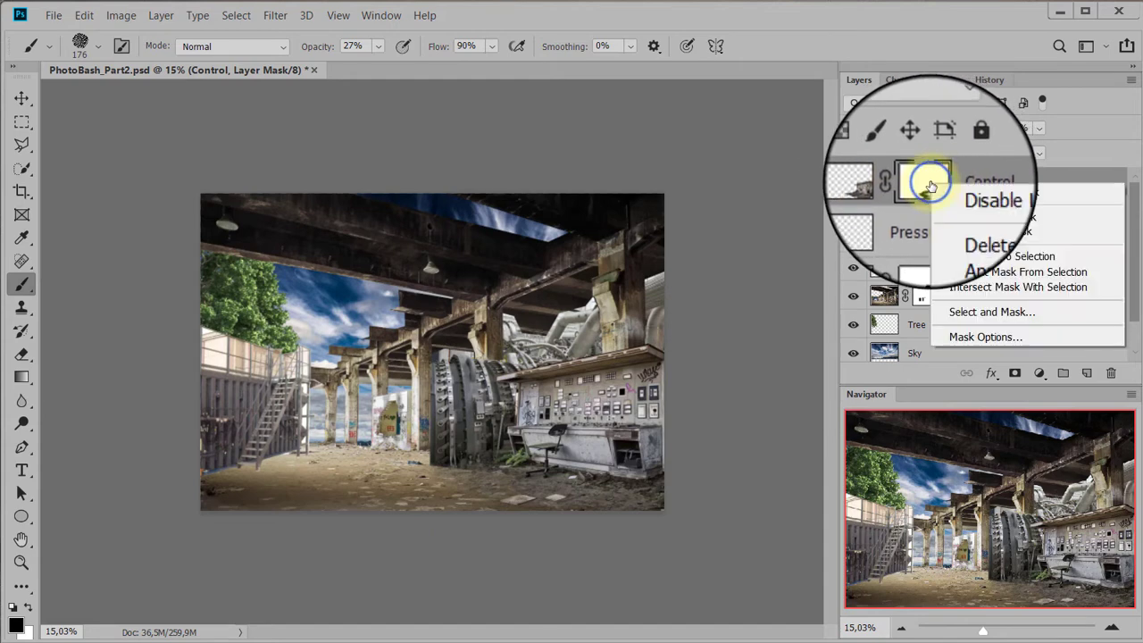
left_click(982, 202)
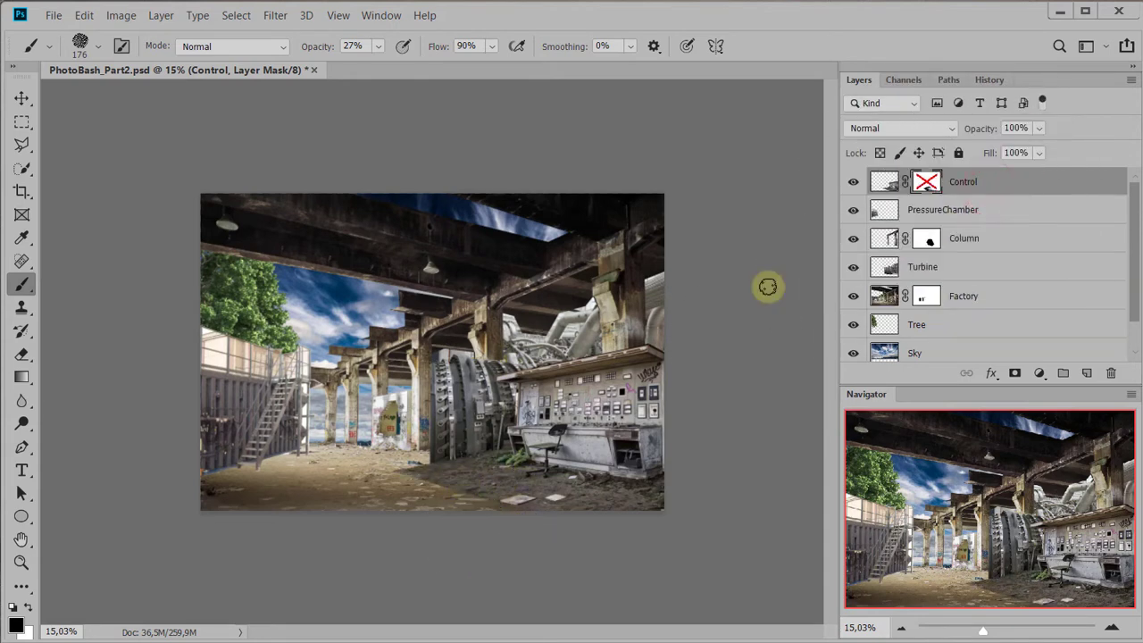
right_click(925, 182)
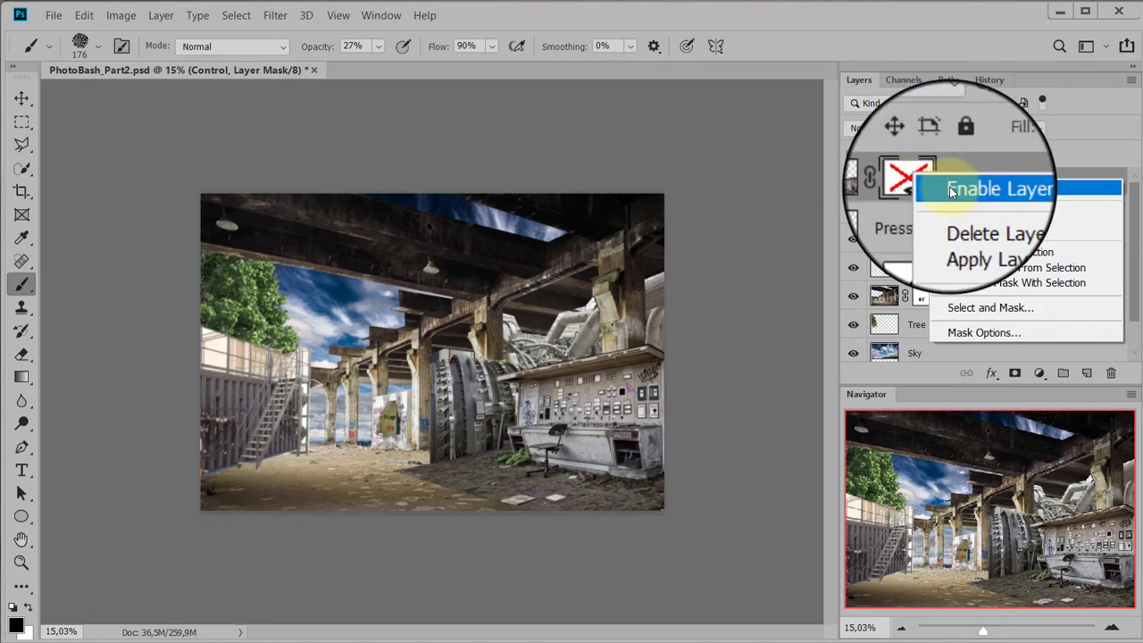
left_click(952, 191)
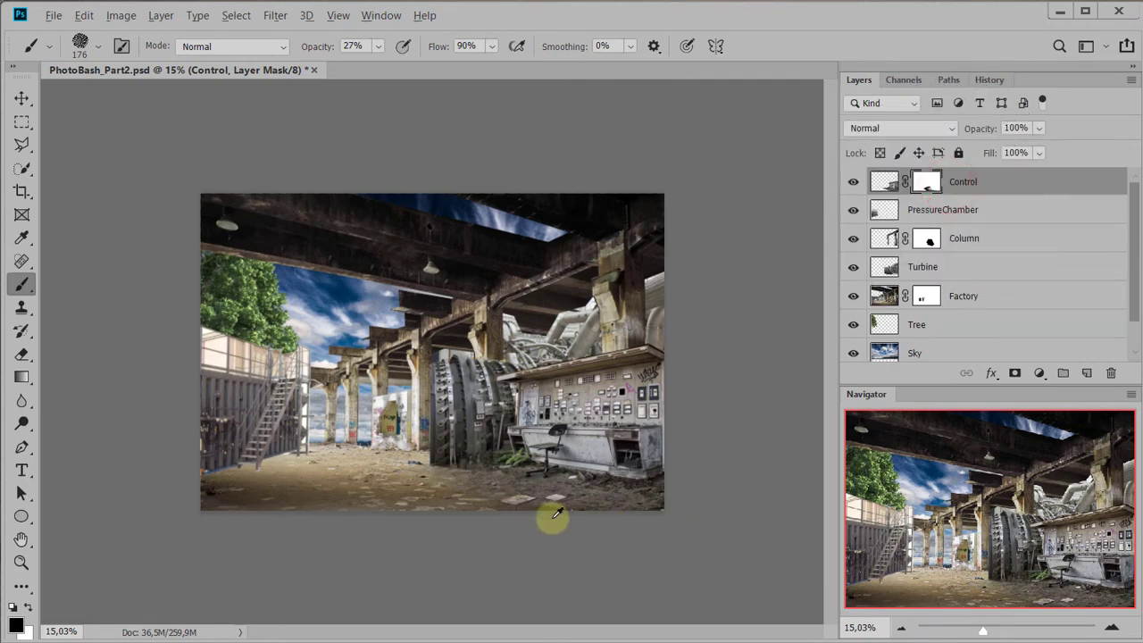
Examine the composite up close, particularly the pale background visible through the container platform's railings and stairs
scroll(563, 494, "up", 8)
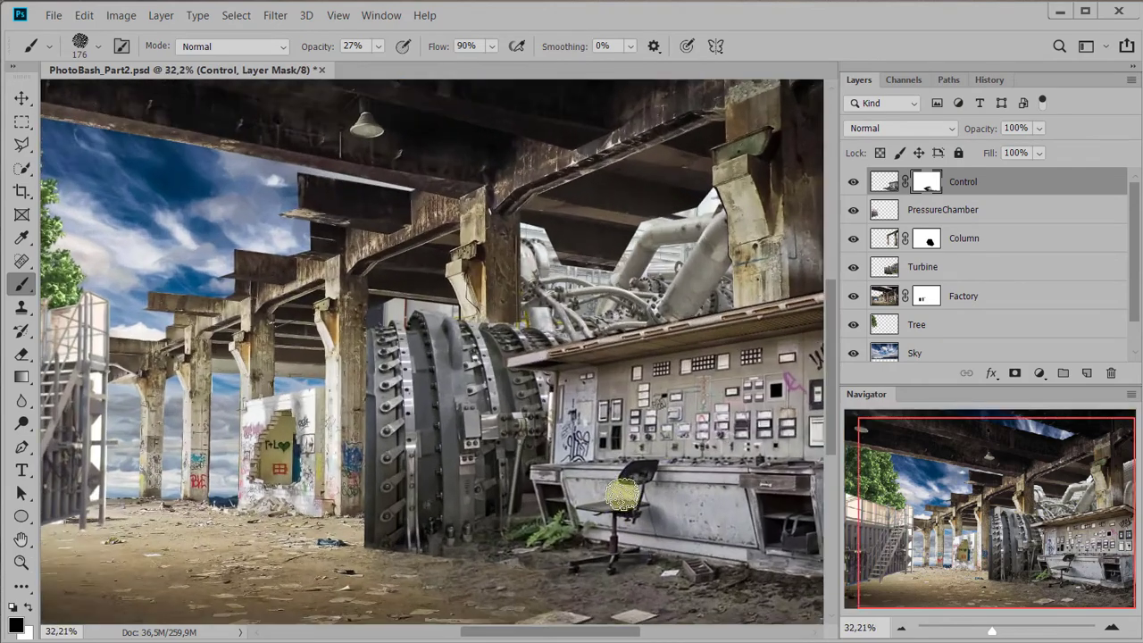
mouse_move(662, 444)
left_mouse_down()
mouse_move(518, 311)
mouse_move(643, 435)
left_mouse_up()
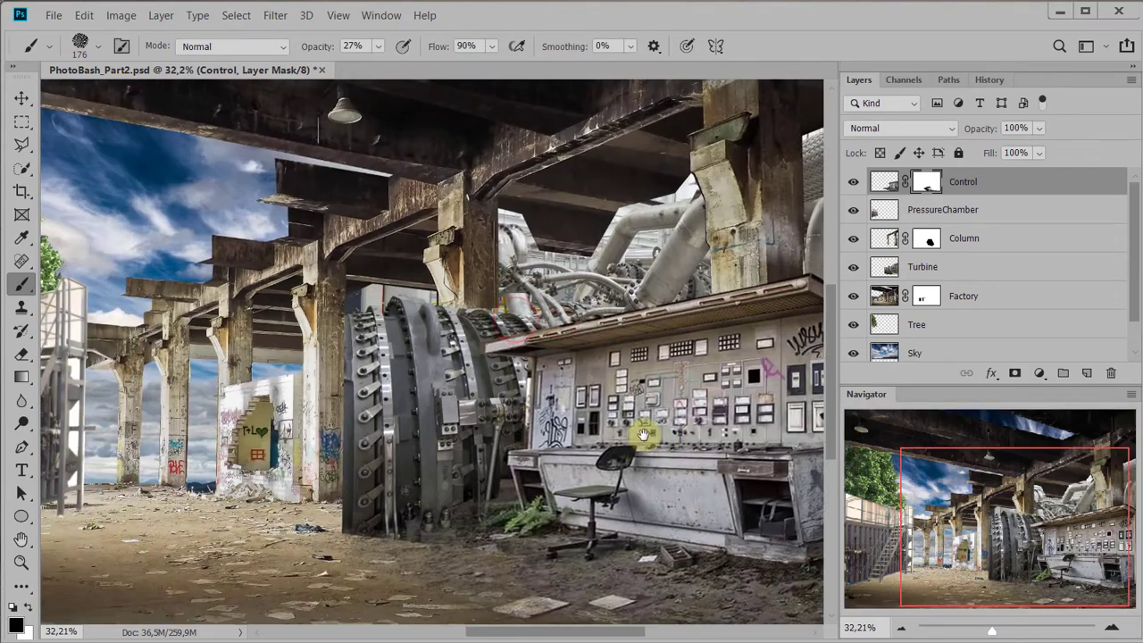
left_click_drag(609, 395, 781, 434)
left_click_drag(514, 444, 730, 453)
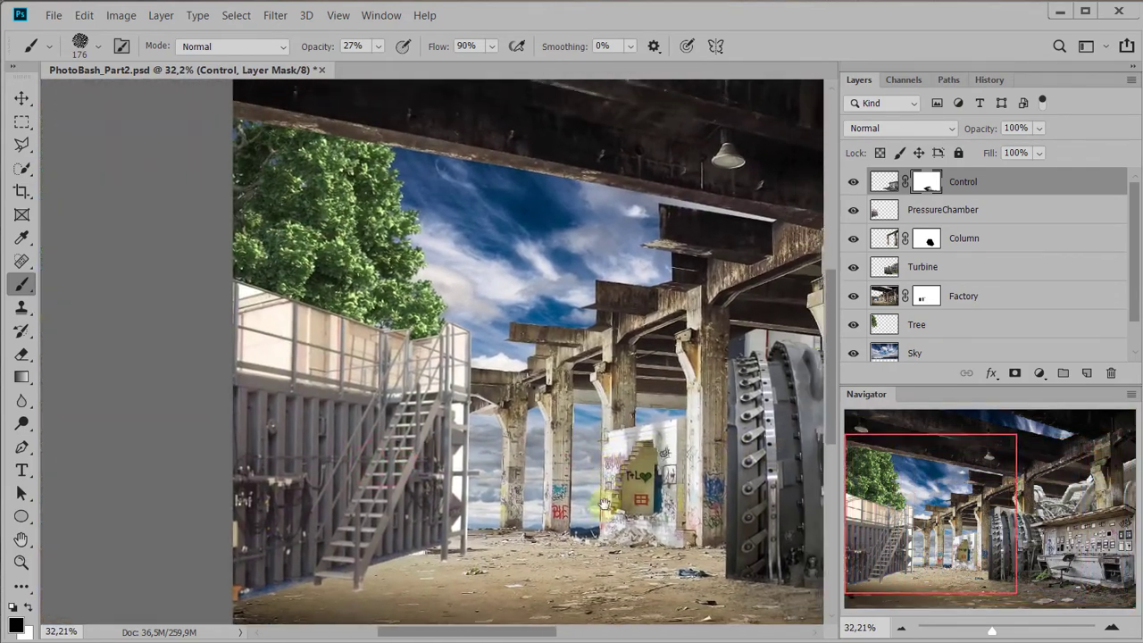
left_click_drag(581, 412, 647, 415)
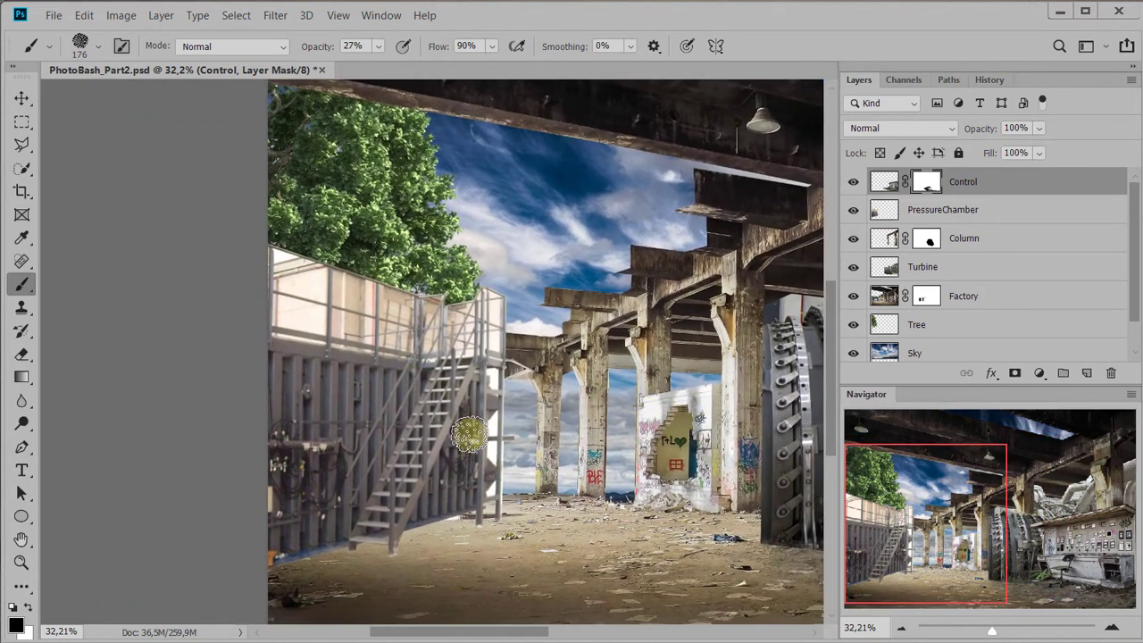
scroll(469, 435, "up", 4)
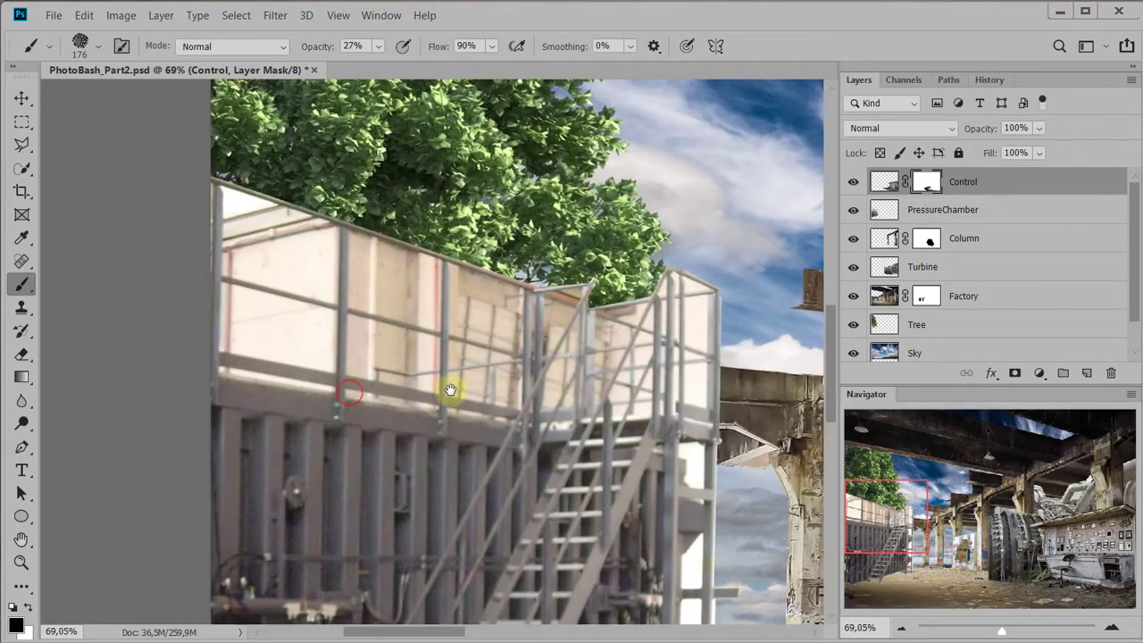
left_click_drag(420, 381, 456, 400)
left_click_drag(560, 395, 418, 298)
left_click_drag(492, 409, 597, 446)
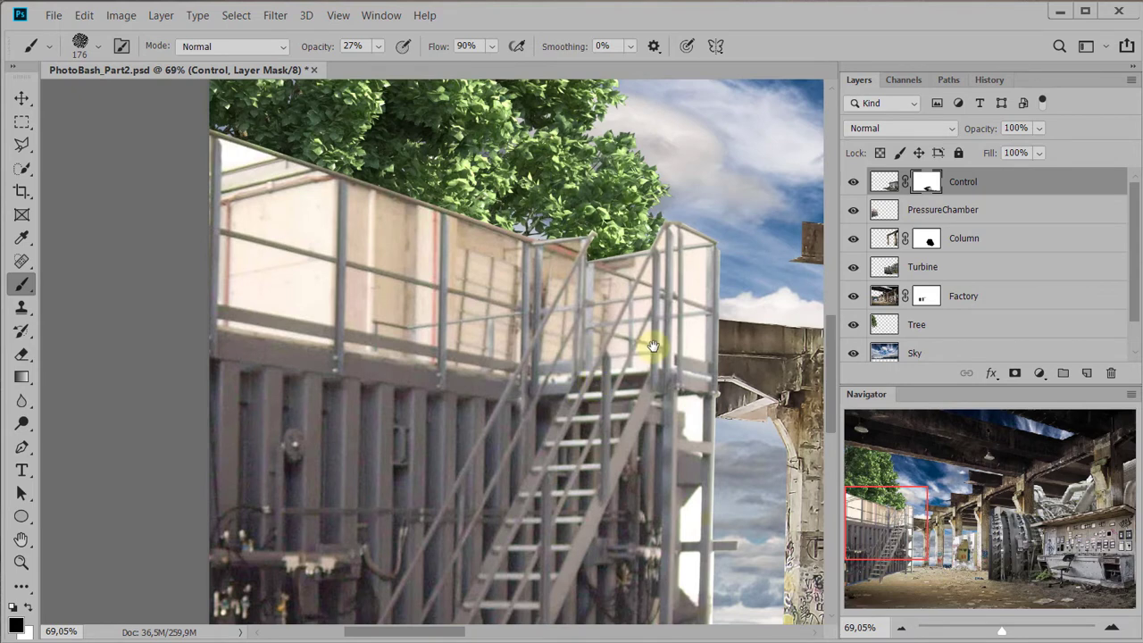
left_click_drag(460, 304, 457, 340)
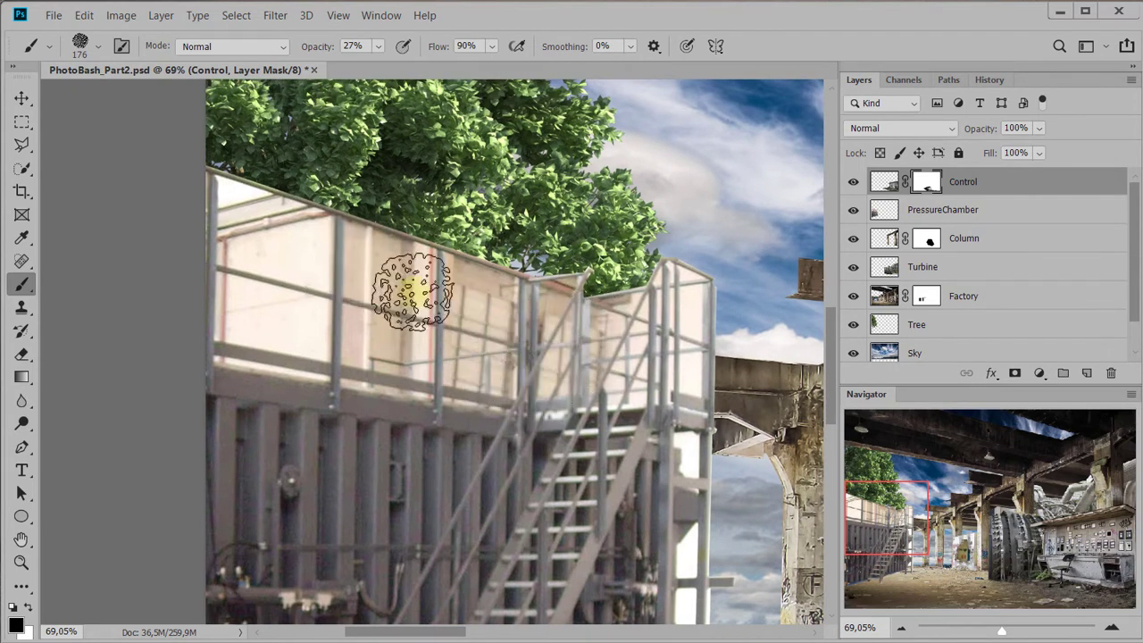
left_click_drag(631, 412, 619, 364)
left_click_drag(439, 321, 518, 401)
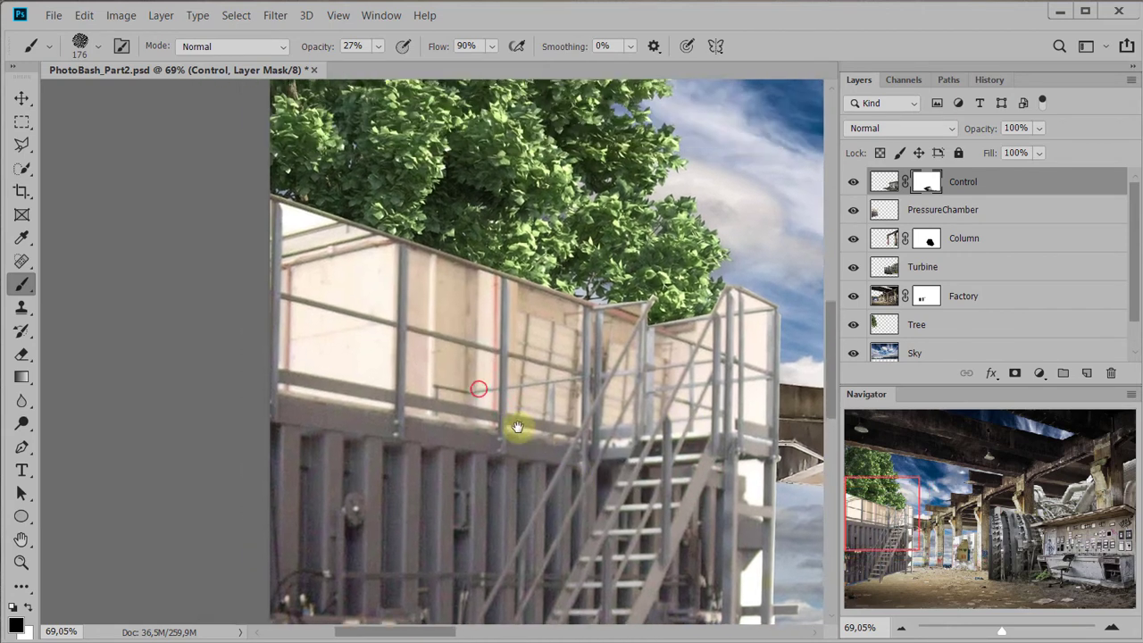
On the PressureChamber layer, select the thin strip outside the platform railing's outermost post with the Polygonal Lasso tool
left_click(871, 215)
key("l")
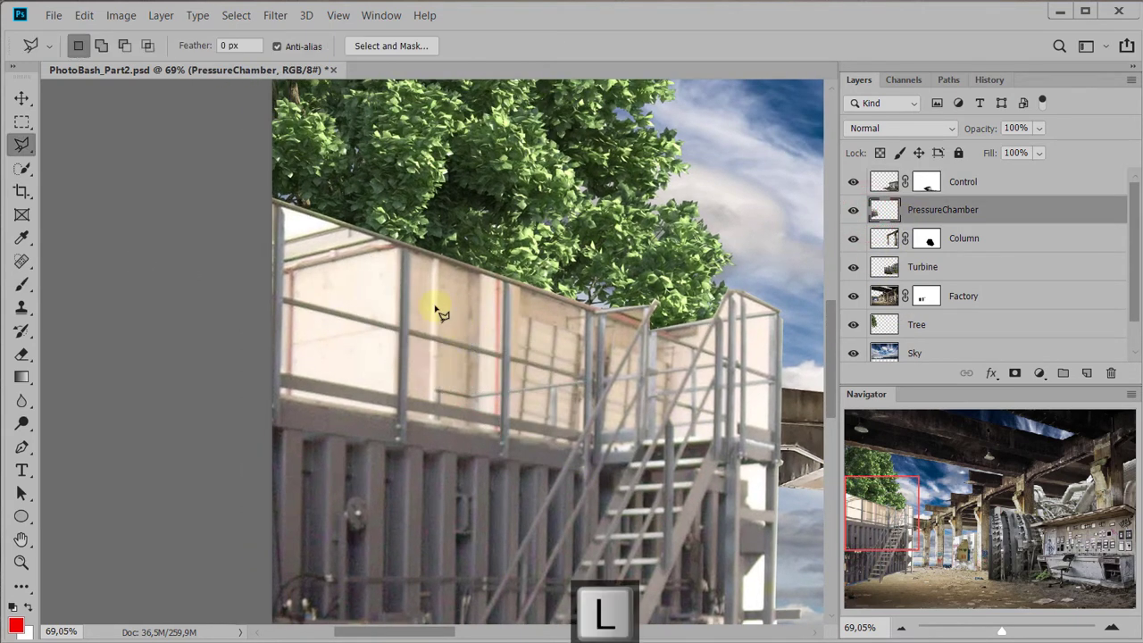
scroll(304, 226, "up", 5)
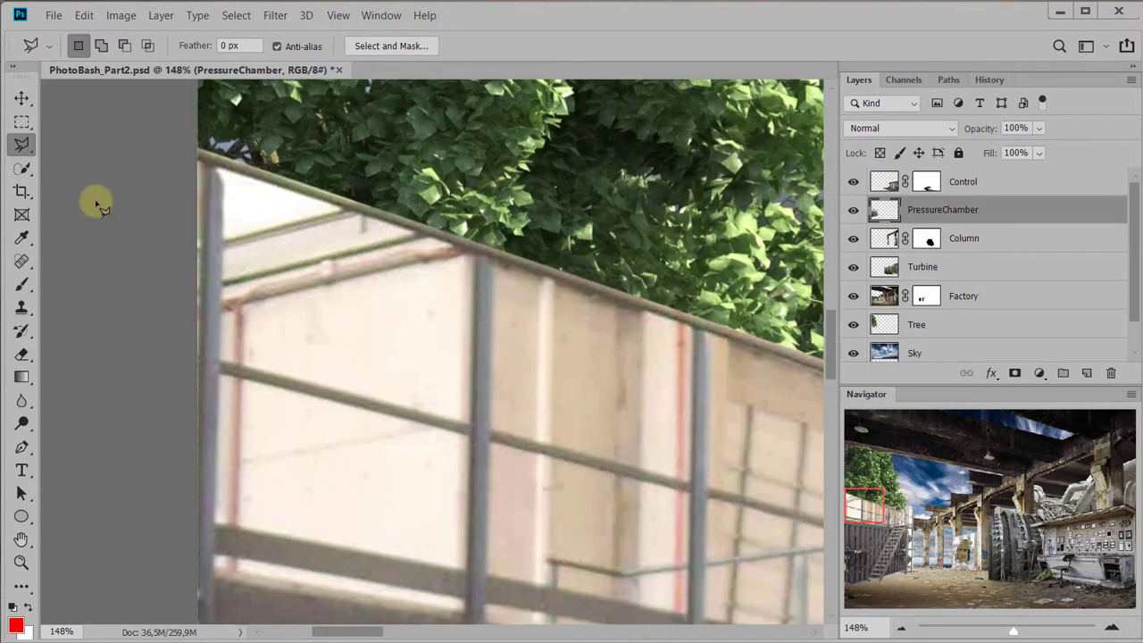
left_click_drag(98, 205, 133, 148)
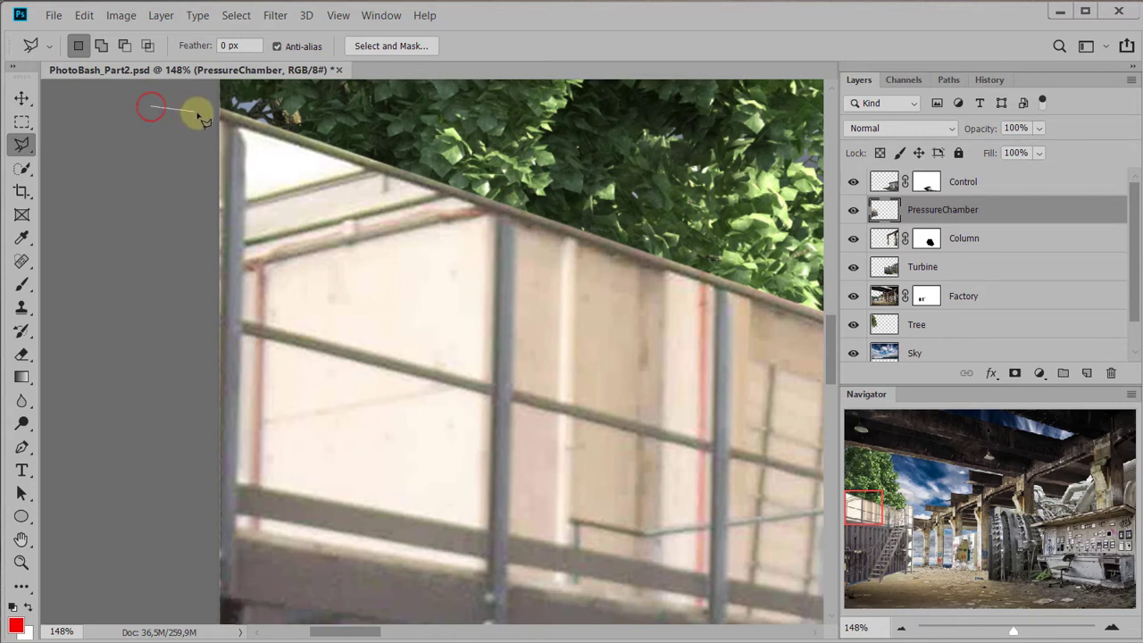
left_click(223, 120)
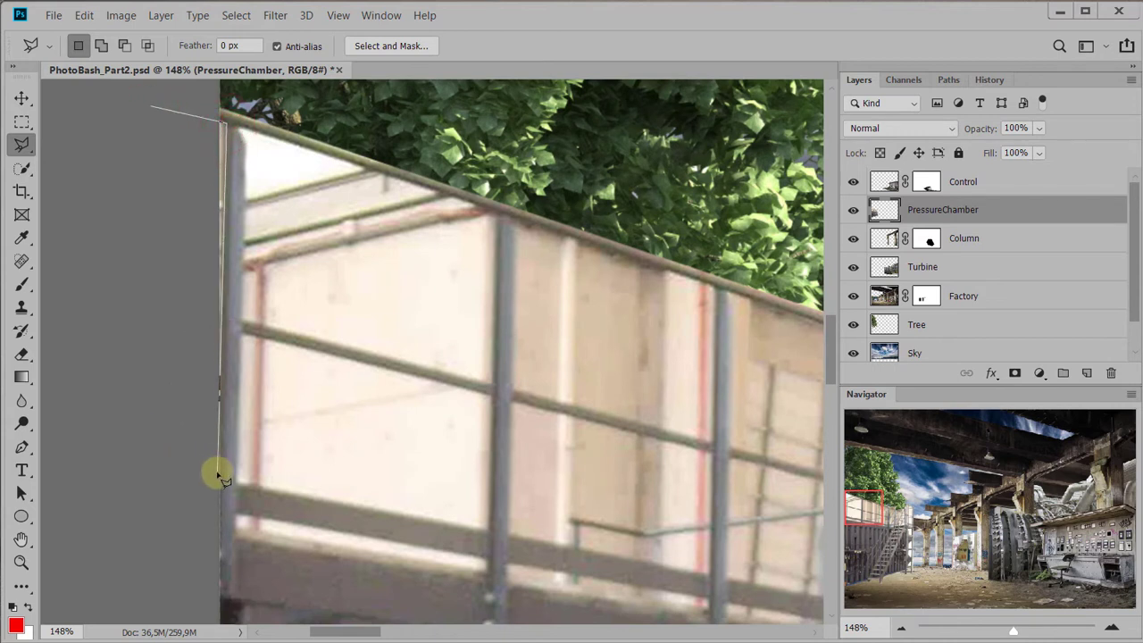
double_click(150, 458)
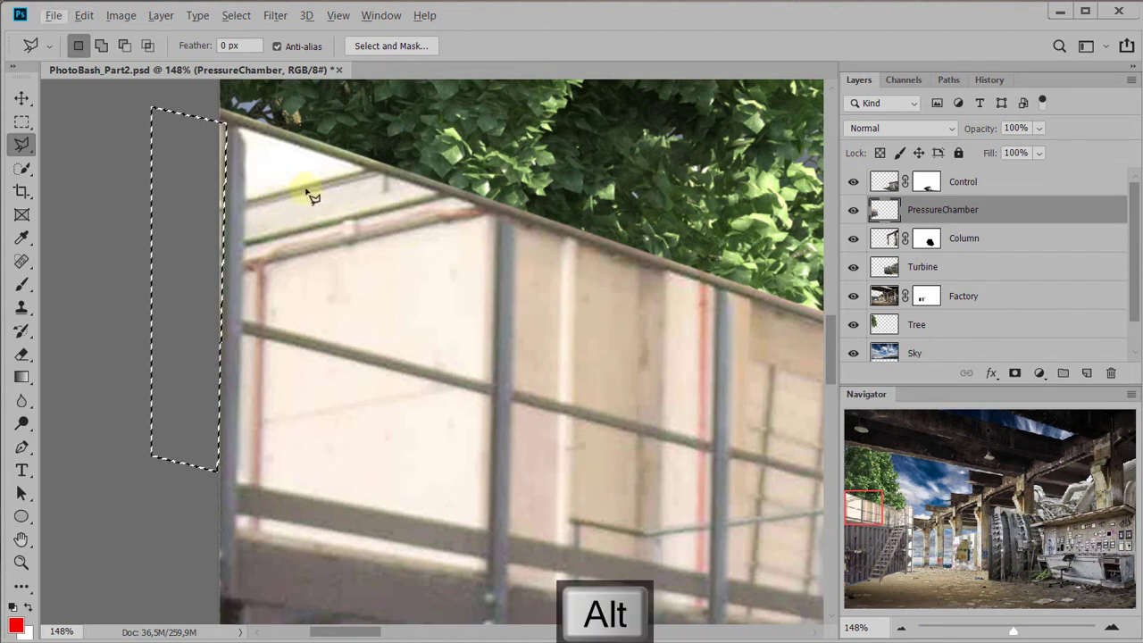
left_click(200, 147, "alt")
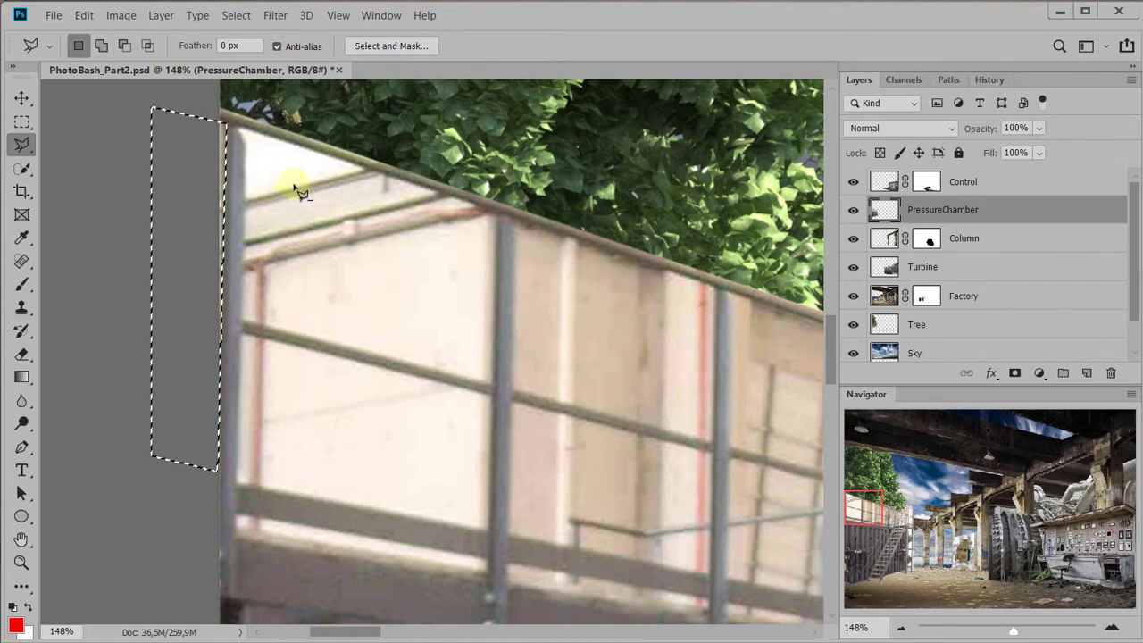
Add the upper and lower openings and the narrow bottom gap of the first railing bay to the selection
key("shift")
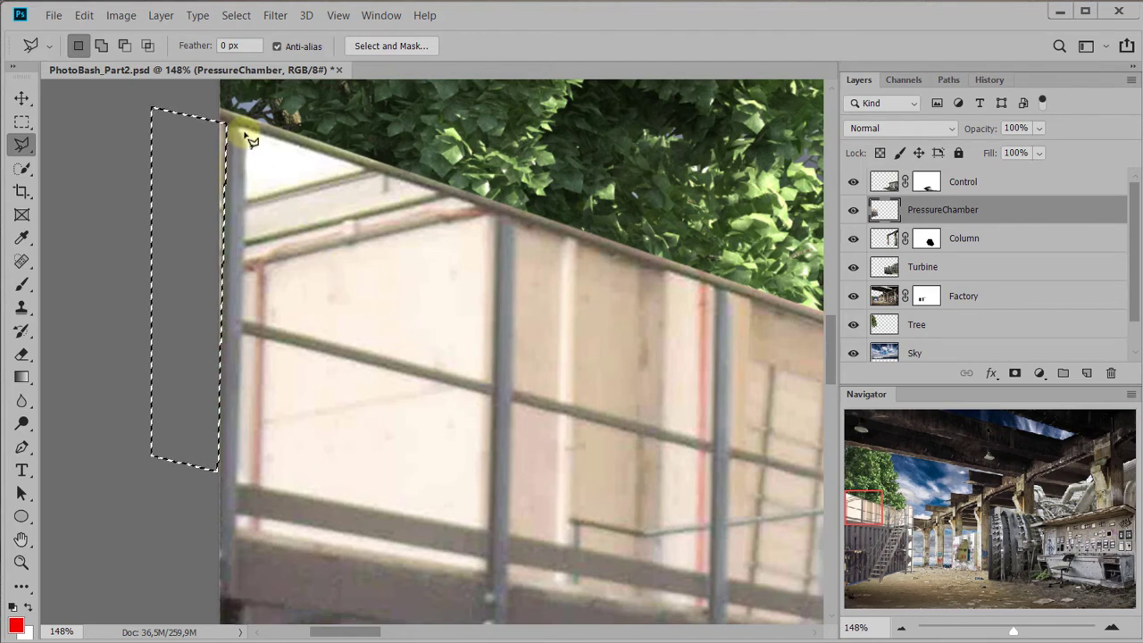
key("shift")
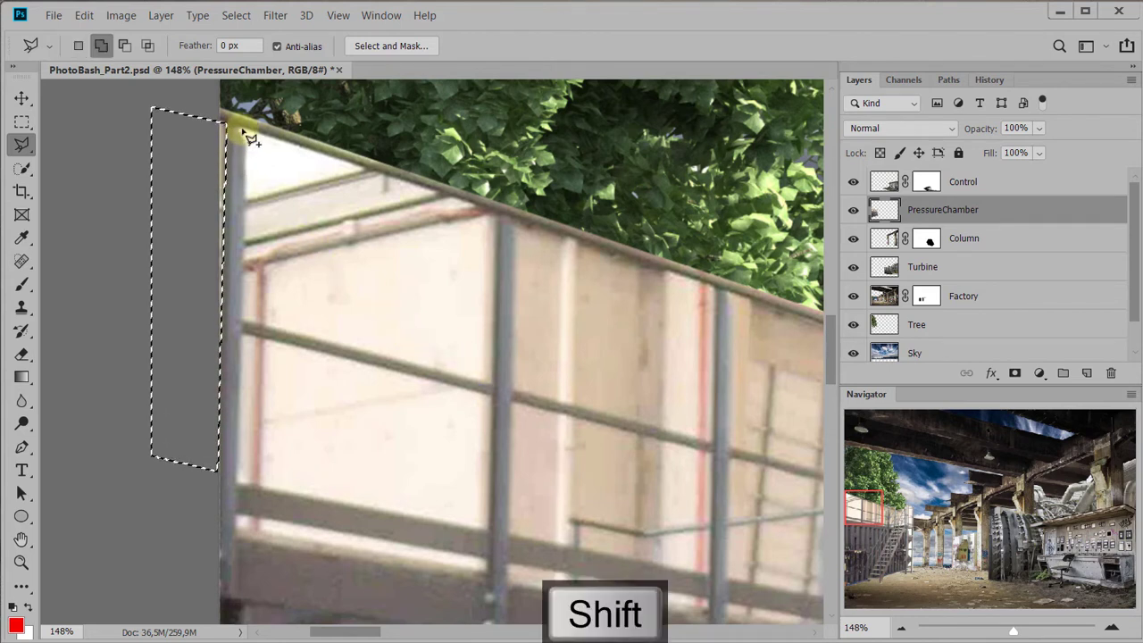
left_click(495, 213)
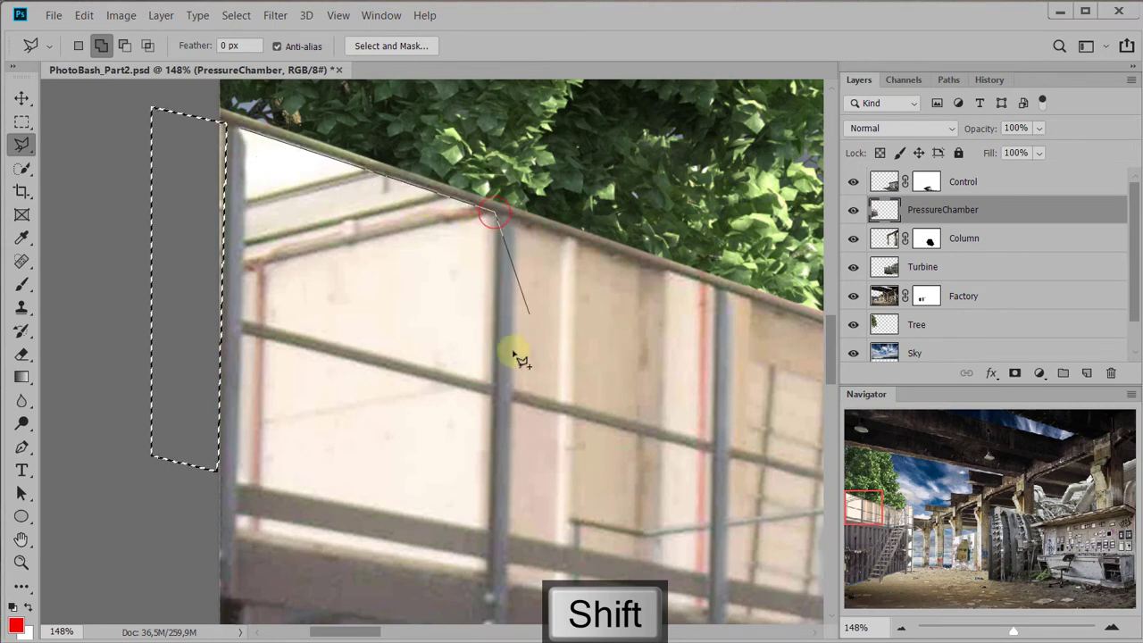
left_click(240, 320)
left_click(243, 129)
left_click(244, 336)
left_click(491, 396)
left_click(489, 526)
left_click(238, 485)
left_click(243, 336)
left_click_drag(349, 560, 332, 429)
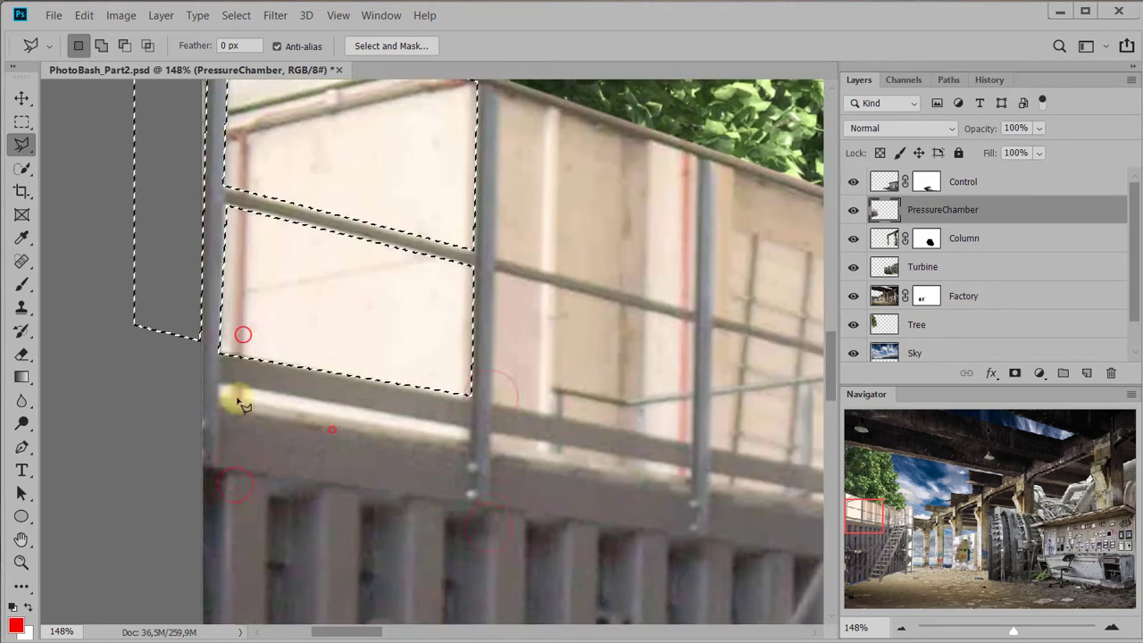
left_click(220, 402)
left_click(218, 387)
Add the narrow bottom gap and the upper and lower openings of the second railing bay to the selection
left_click_drag(500, 358, 342, 391)
left_click(330, 470)
left_click(532, 505)
left_click(530, 516)
left_click(332, 483)
left_click(331, 470)
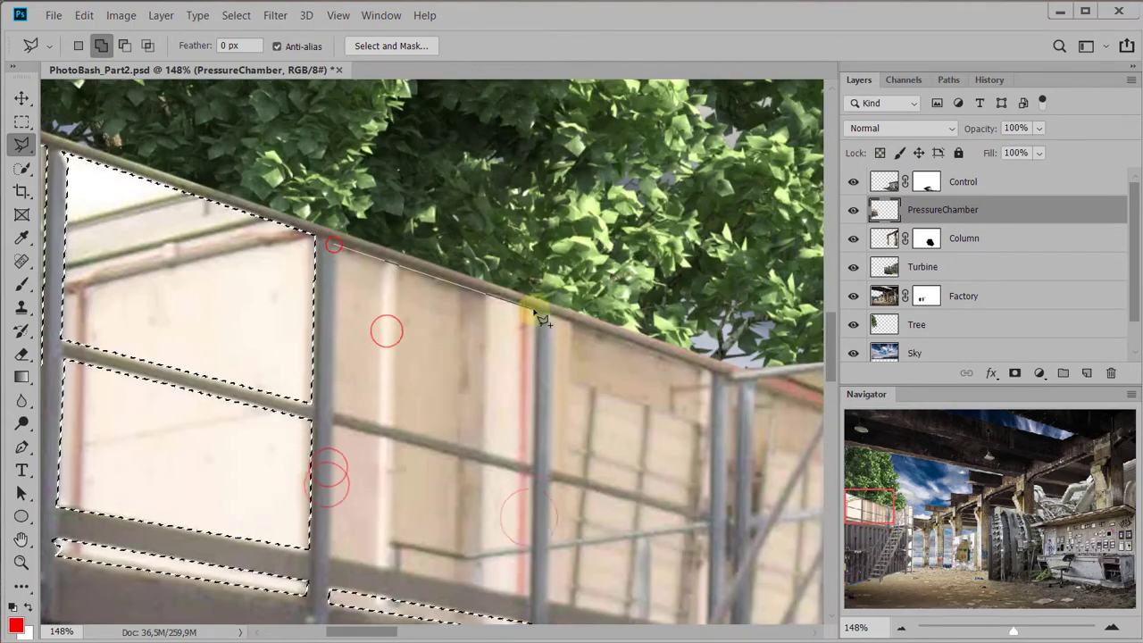
left_click(314, 263, "shift")
left_click(511, 314)
left_click(510, 430)
left_click(307, 393)
left_click(314, 263)
Add the upper and lower openings of the third railing bay, next to the staircase, to the selection
left_click_drag(385, 334, 218, 381)
left_click(359, 204, "shift")
left_click(528, 259)
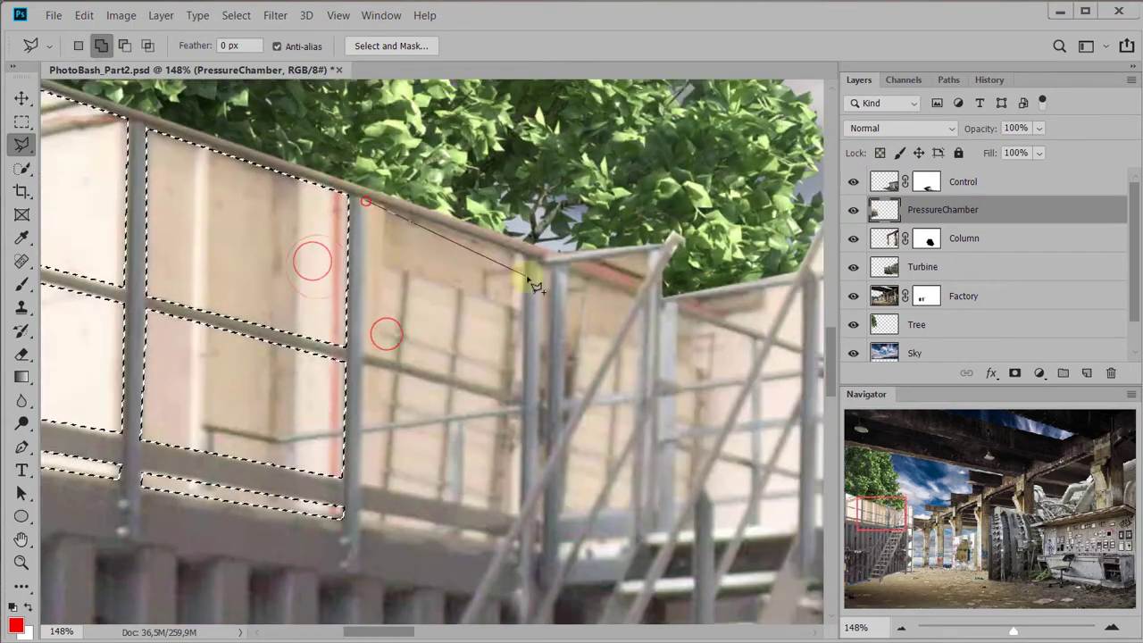
left_click(362, 202)
left_click_drag(402, 309, 375, 233)
left_click(335, 291, "shift")
left_click(493, 333)
left_click(489, 440)
left_click(333, 409)
left_click(335, 292)
left_click_drag(417, 334, 411, 258)
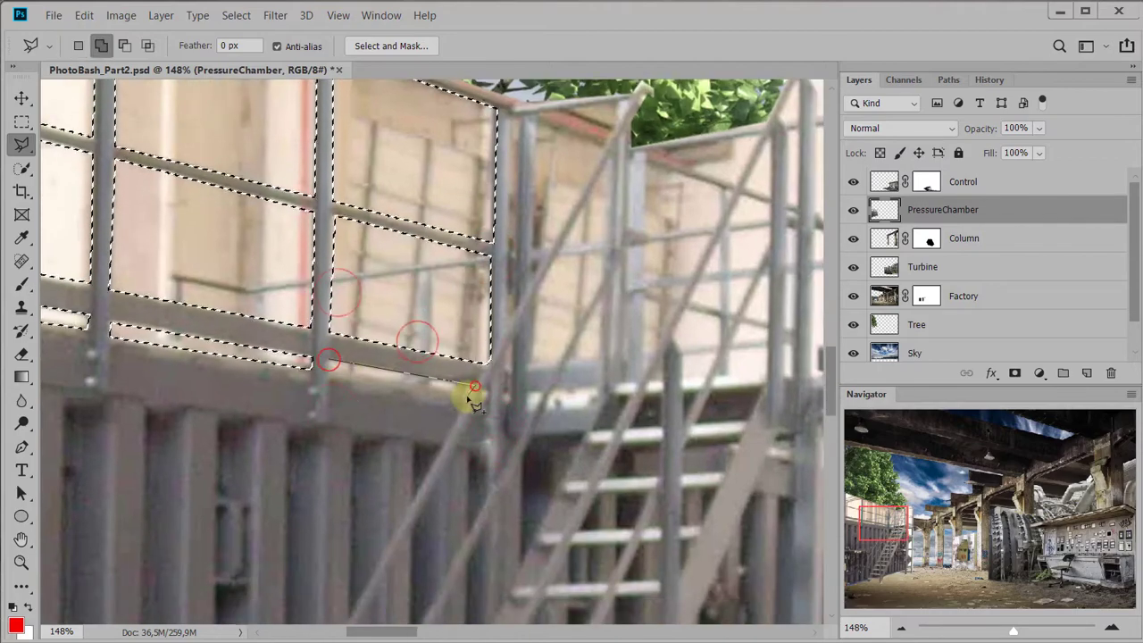
Add the small gaps between the posts, crossbars and handrails around the stair landing to the selection
left_click(348, 193, "shift")
left_click(361, 192)
left_click(359, 376)
left_click(349, 388)
left_click(349, 193)
left_click_drag(347, 217, 228, 231)
left_click(257, 203, "shift")
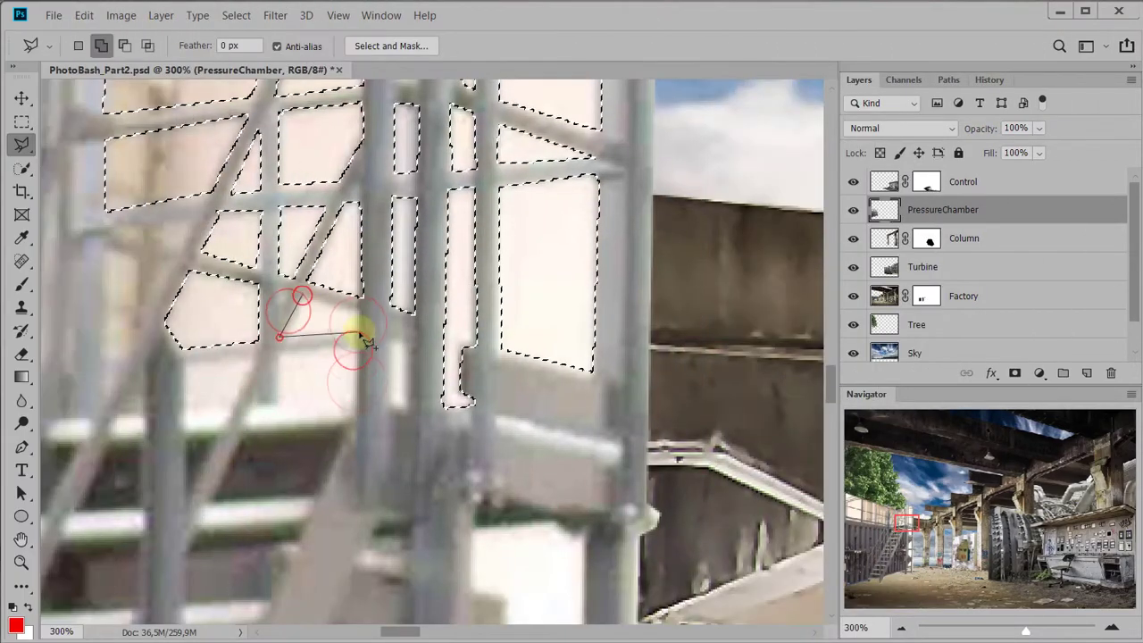
key("ctrl+plus")
left_click(306, 365)
left_click(273, 376)
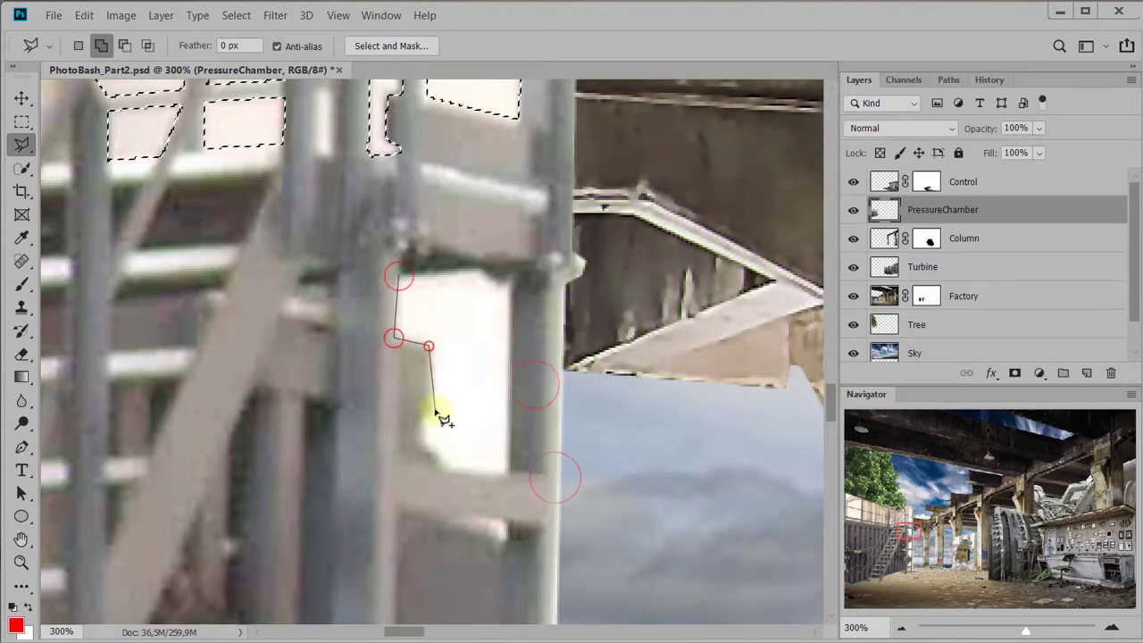
Add the white opening above the protruding crossbar beneath the stair landing to the selection
left_click(444, 420)
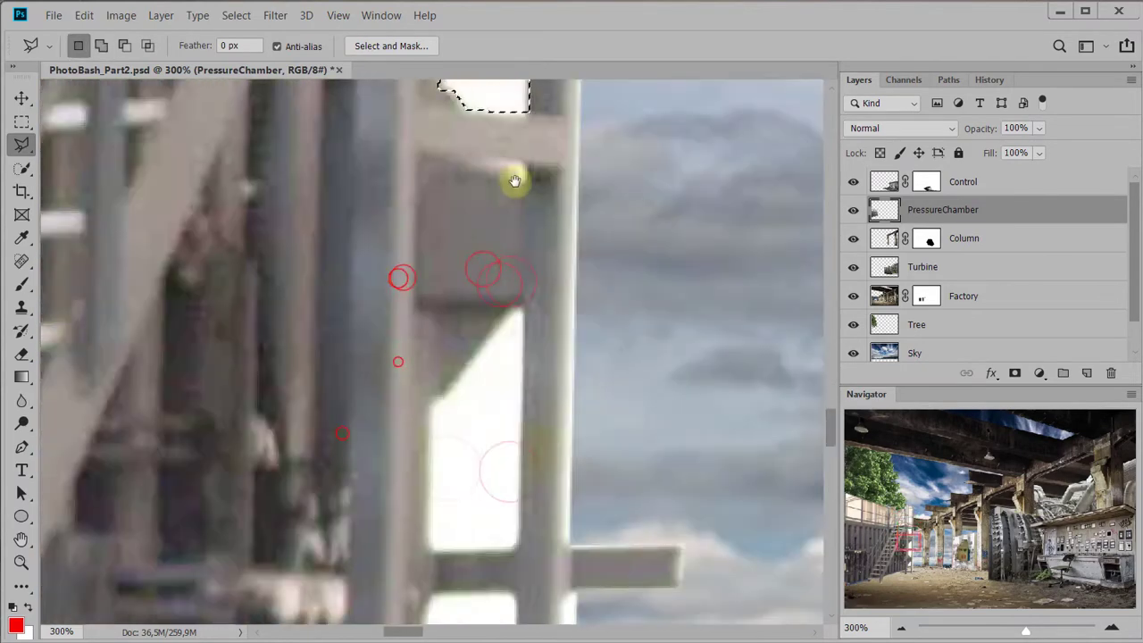
left_click(465, 183)
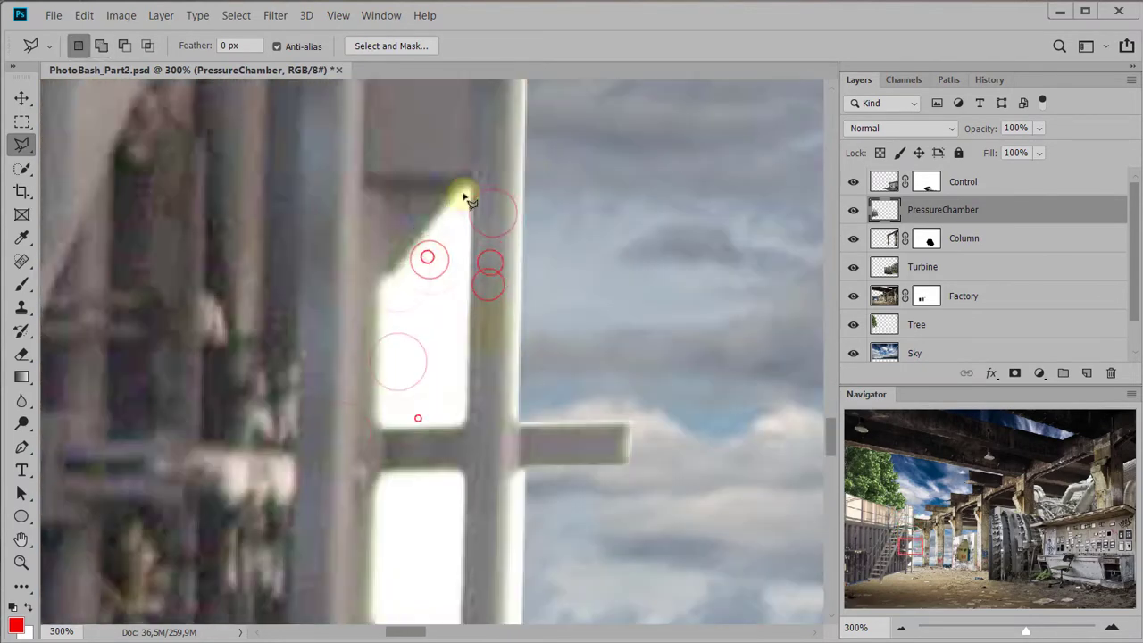
left_click(380, 284)
left_click(378, 422)
left_click(465, 426)
double_click(471, 184)
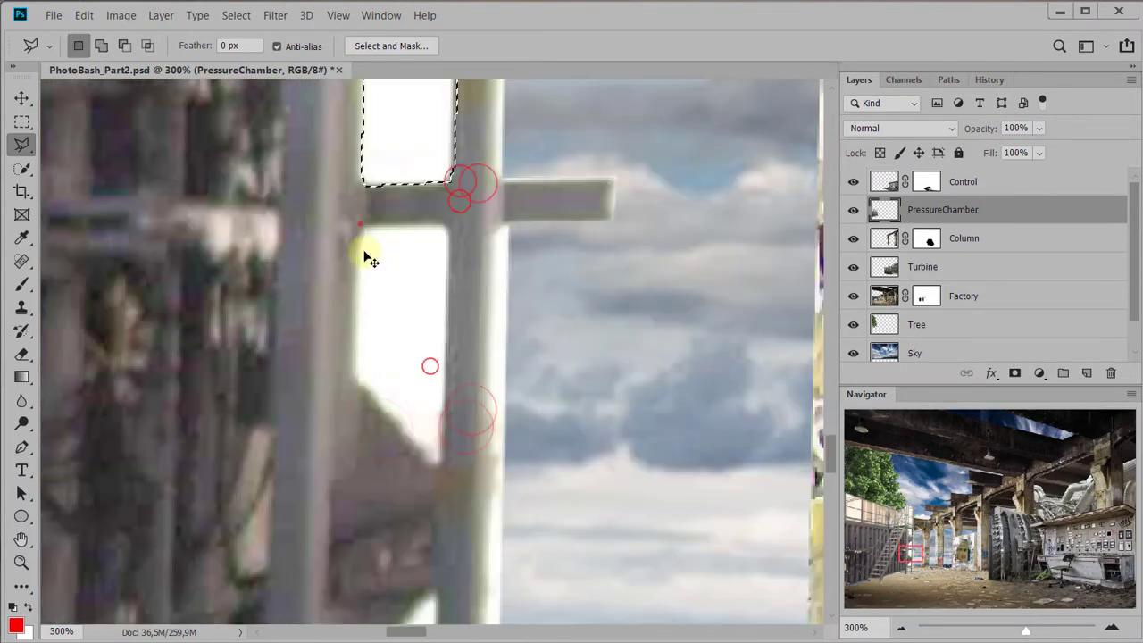
Add the white openings below the protruding crossbar, down to the small lowest gap beside the support post, to the selection
left_click(357, 224)
left_click(358, 370)
left_click(434, 467)
double_click(447, 224)
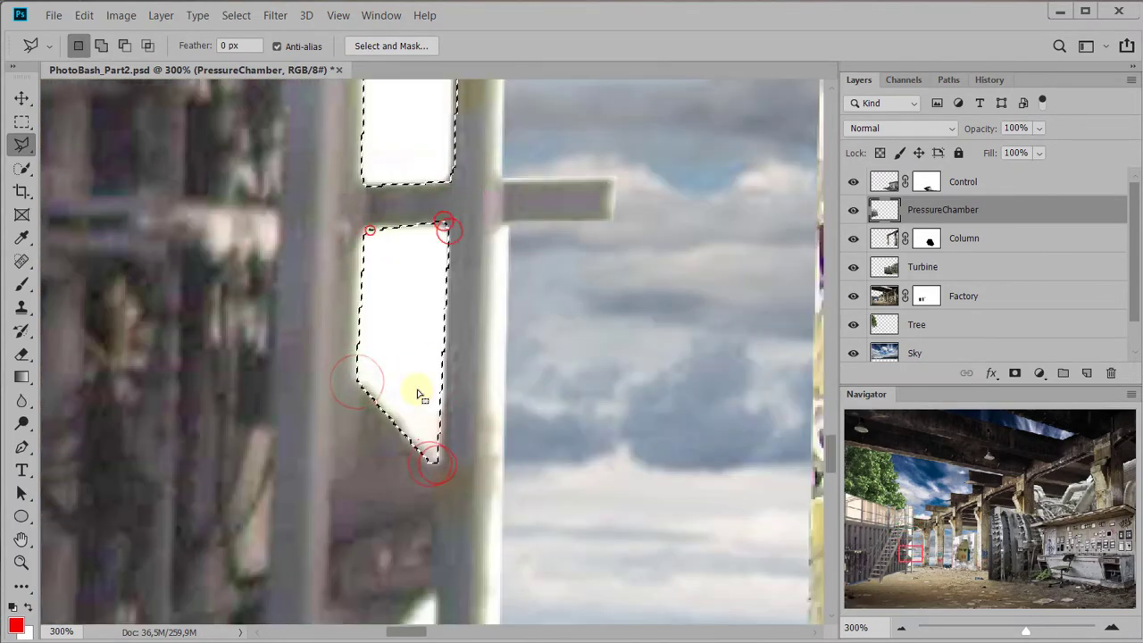
left_click(464, 248)
left_click(391, 348)
double_click(384, 397)
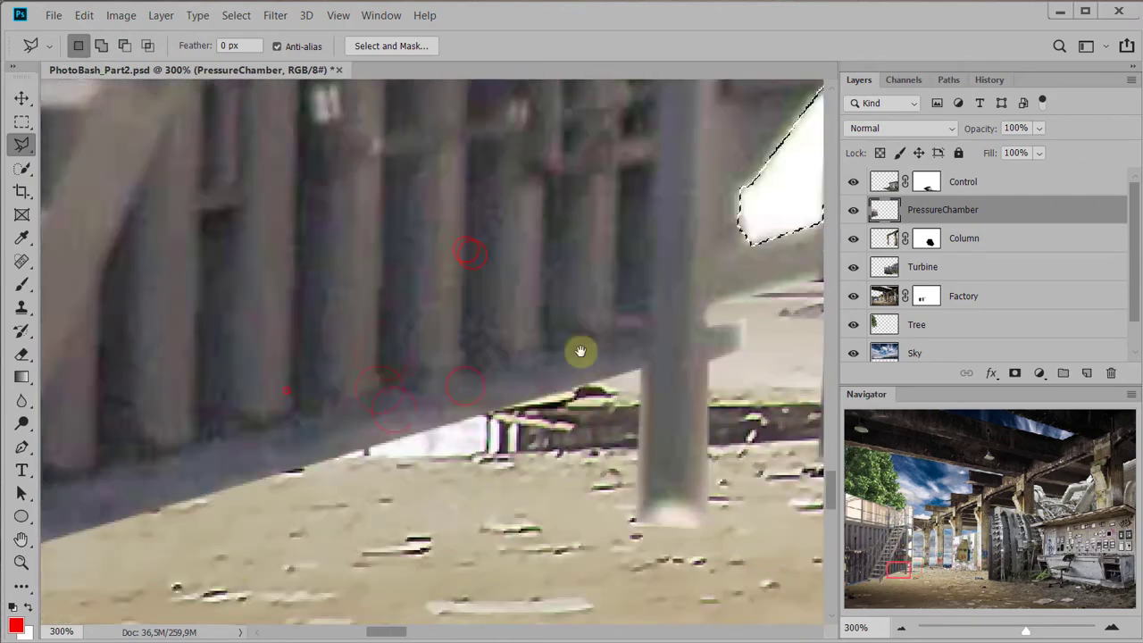
scroll(483, 419, "down", 10)
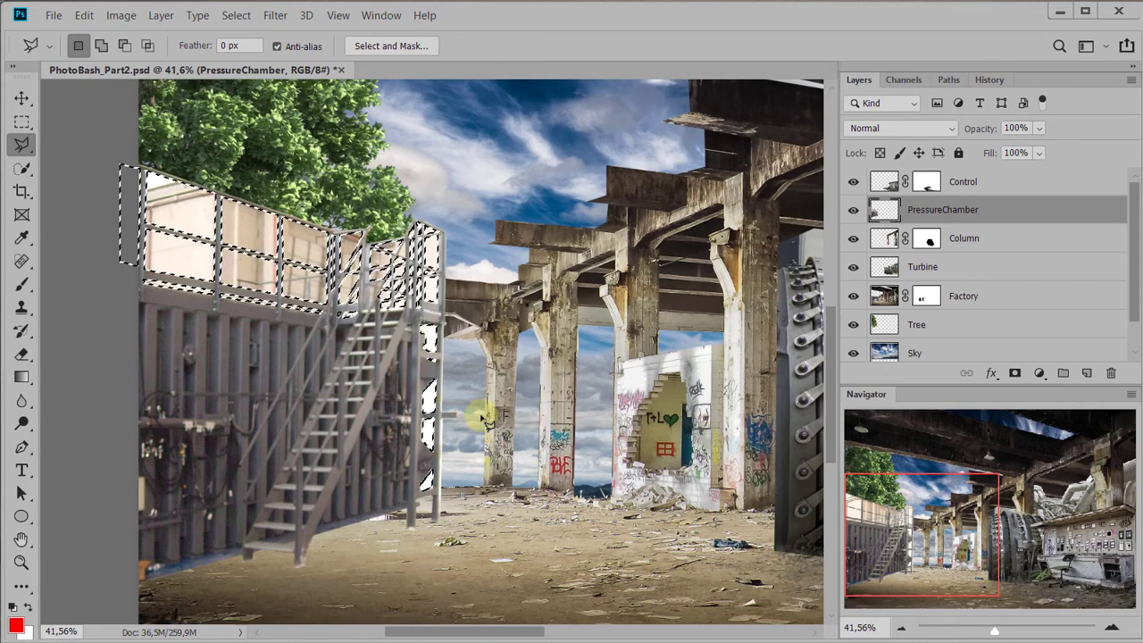
Delete the selected pale background from the railing openings on the PressureChamber layer, check the cutout with selection edges hidden, and deselect
key("Delete")
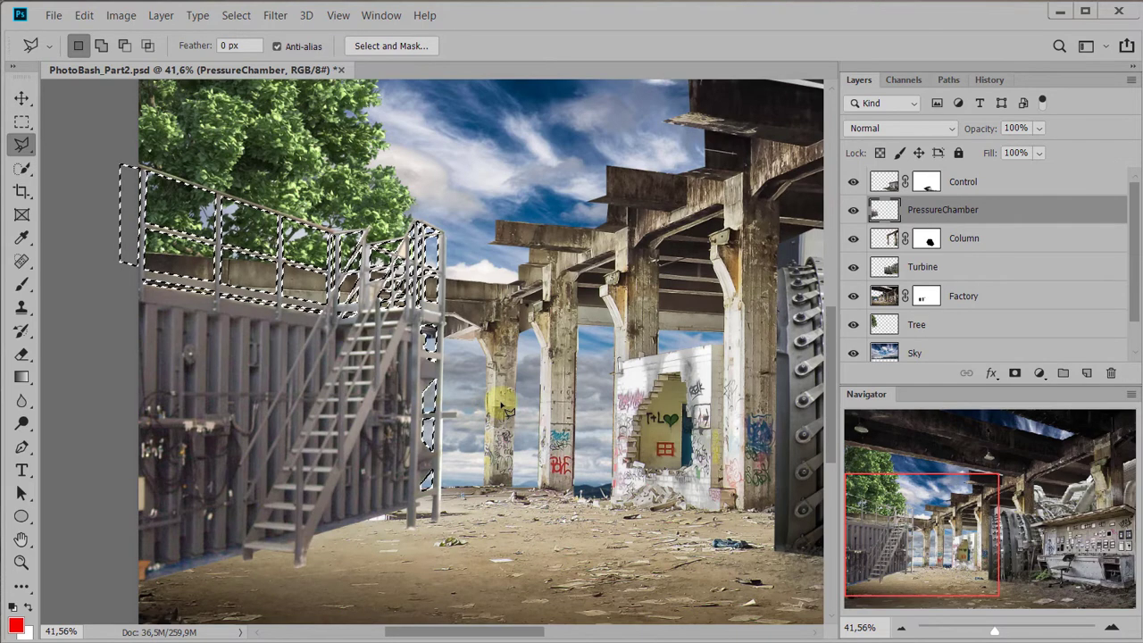
key("ctrl+h")
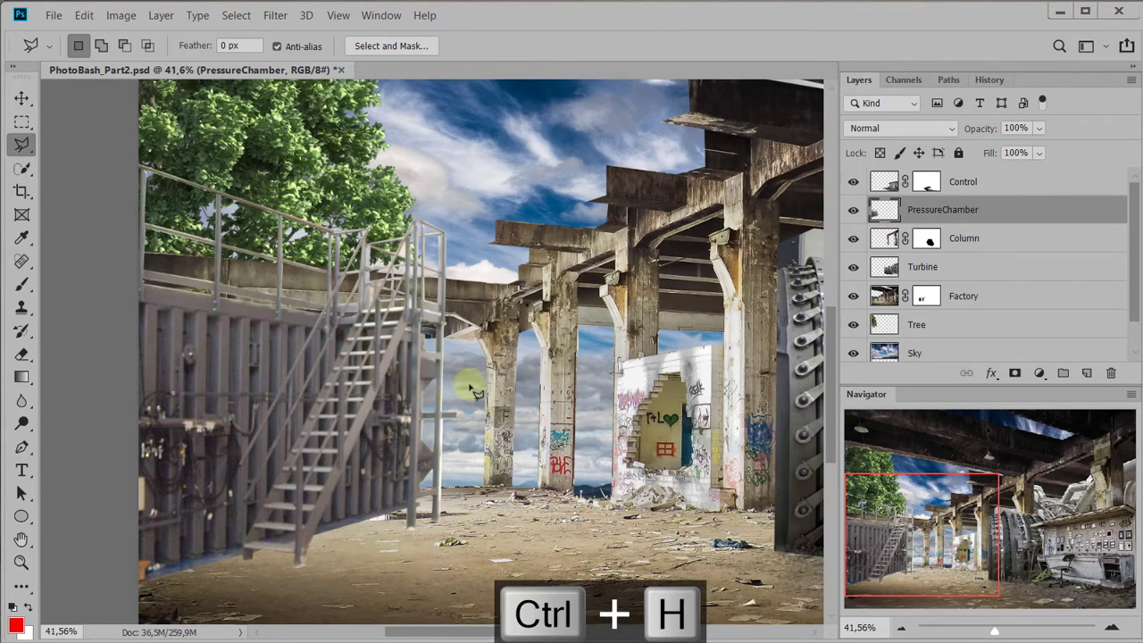
scroll(328, 273, "up", 3)
scroll(332, 336, "up", 2)
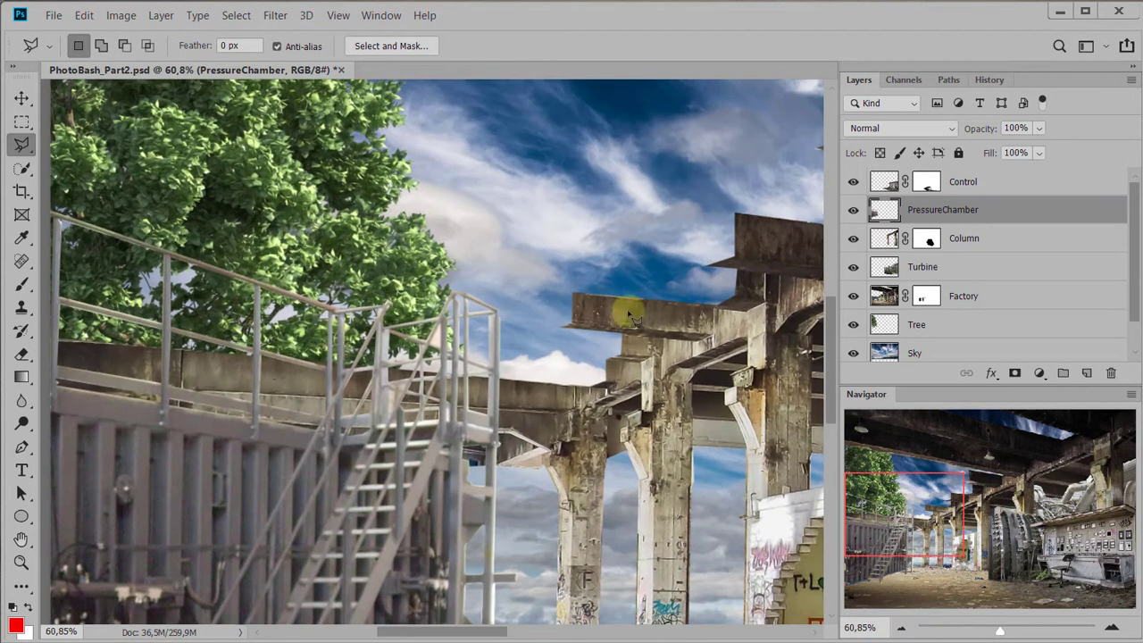
scroll(585, 330, "up", 3)
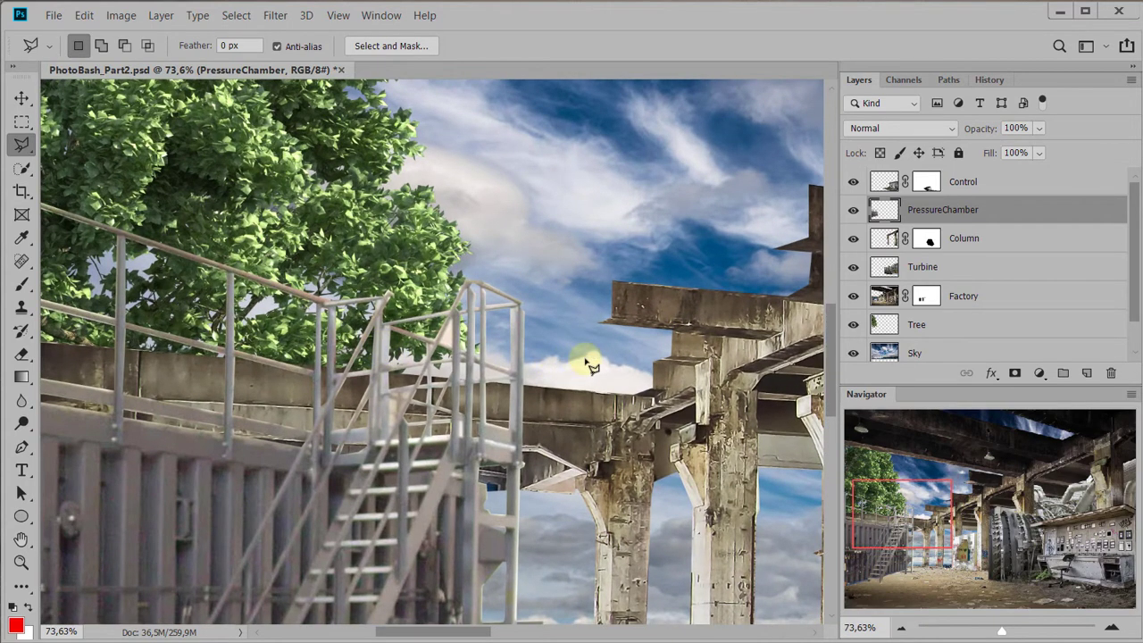
key("ctrl+h")
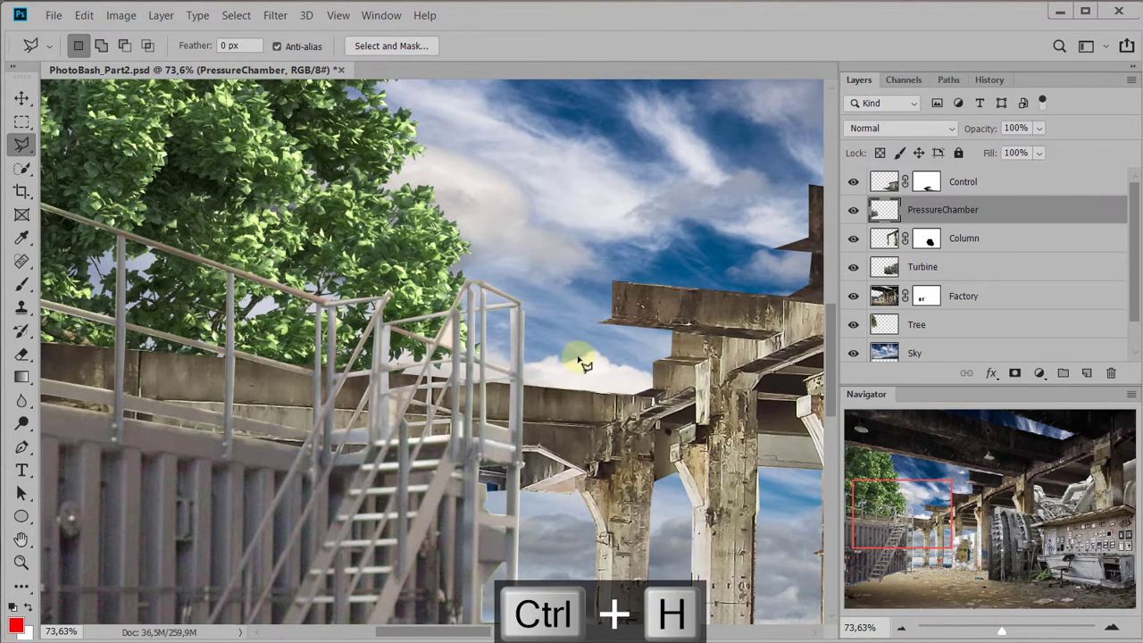
key("ctrl+d")
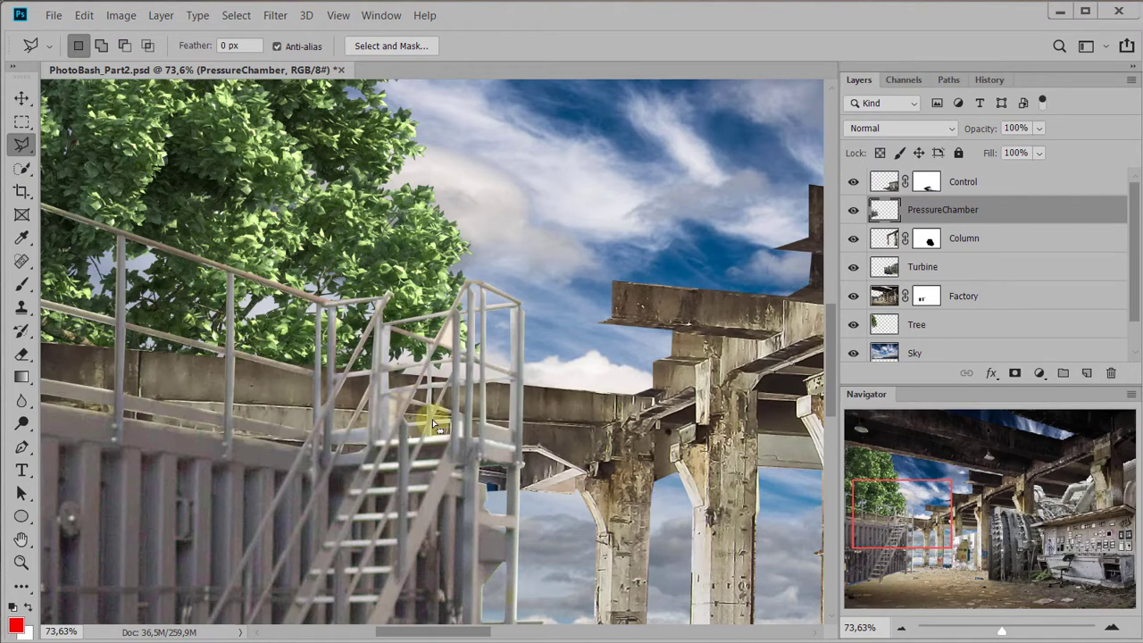
key("ctrl+d")
Outline the leftover pale triangle between the diagonal handrail and the post at the stair landing with the Polygonal Lasso
scroll(446, 411, "up", 6)
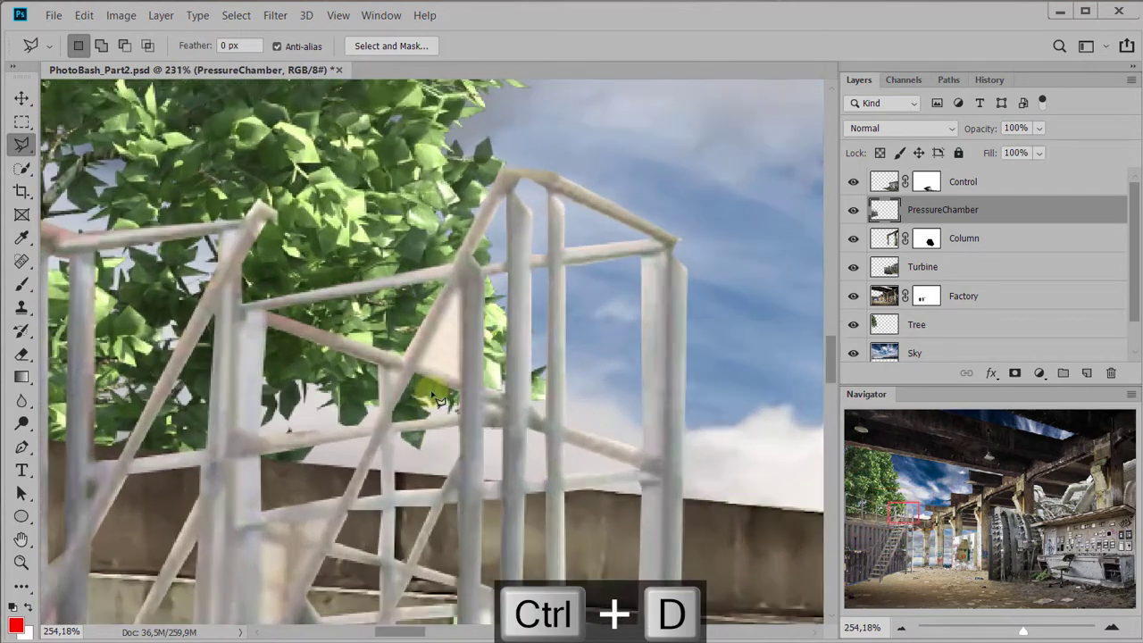
scroll(433, 393, "up", 4)
left_click_drag(469, 396, 477, 485)
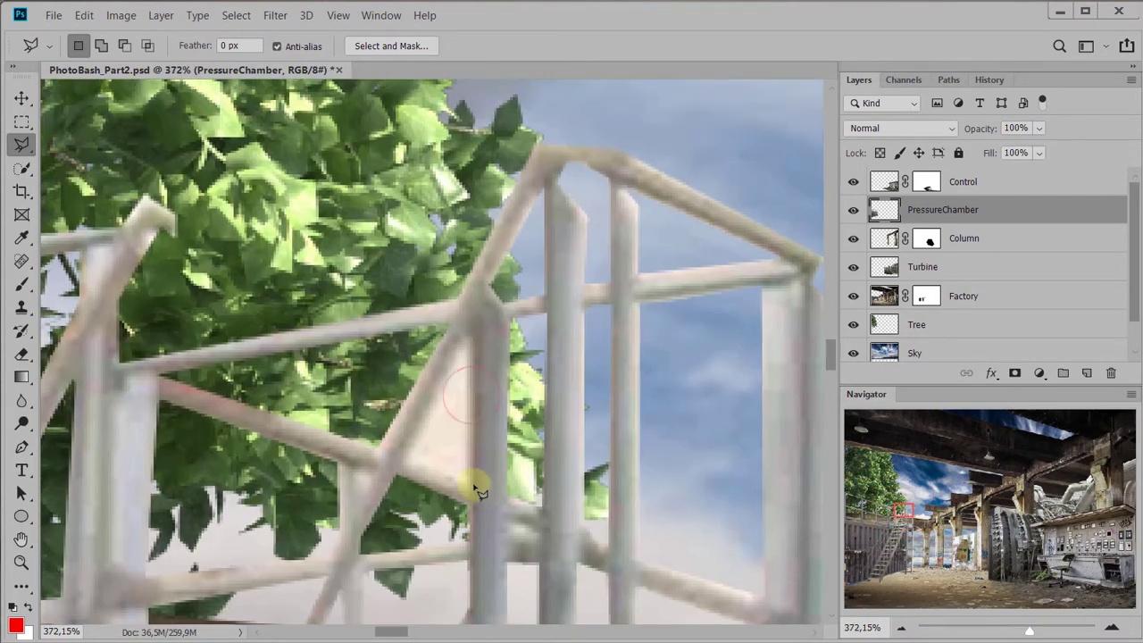
left_click_drag(525, 395, 567, 358)
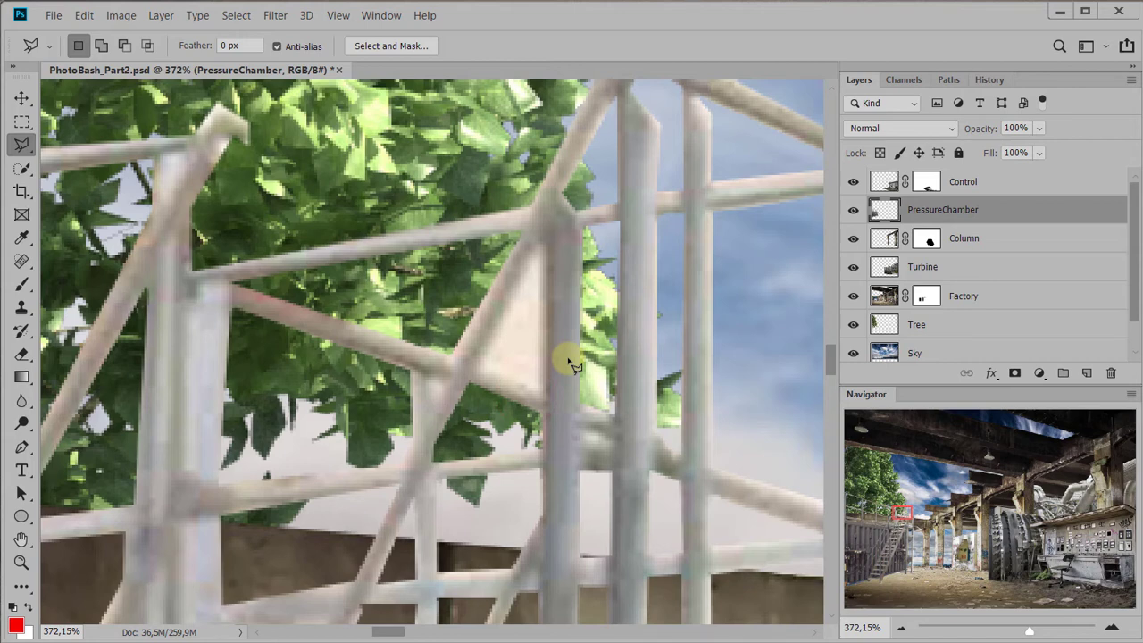
left_click_drag(528, 370, 500, 386)
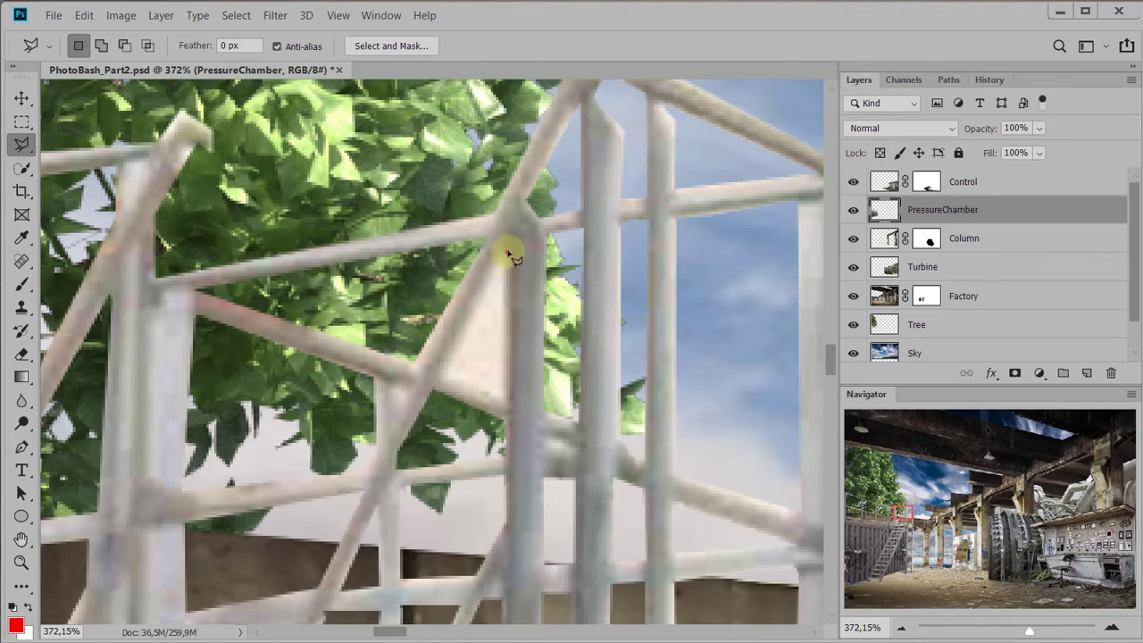
left_click(508, 253)
left_click(503, 409)
double_click(439, 372)
Add the two leftover pale patches above the stair top beside the landing post to the selection, delete the selected areas and deselect
left_click_drag(537, 422, 617, 21)
left_click(373, 263, "shift")
left_click(464, 283)
double_click(478, 250)
left_click(429, 322, "shift")
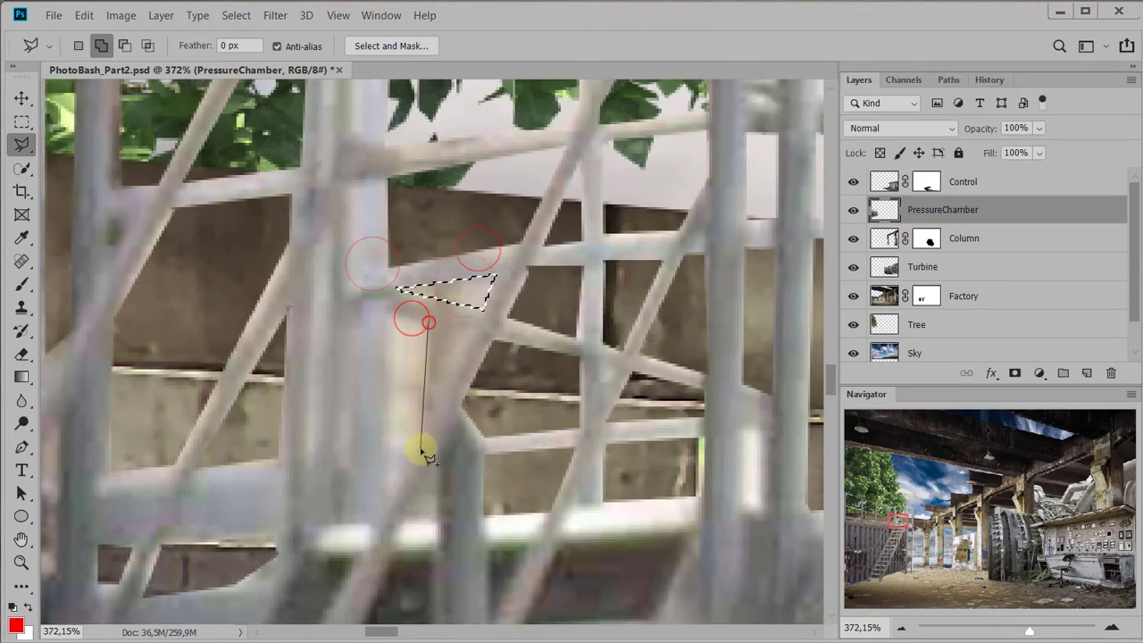
double_click(426, 457)
scroll(527, 335, "down", 10)
key("Delete")
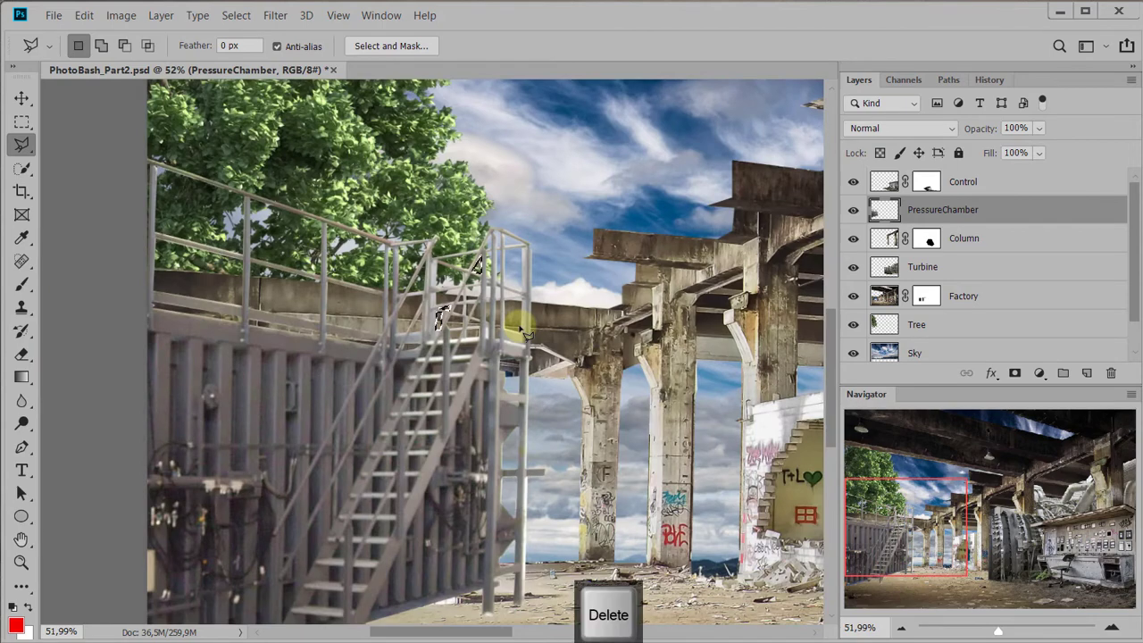
key("ctrl+d")
scroll(585, 370, "down", 2)
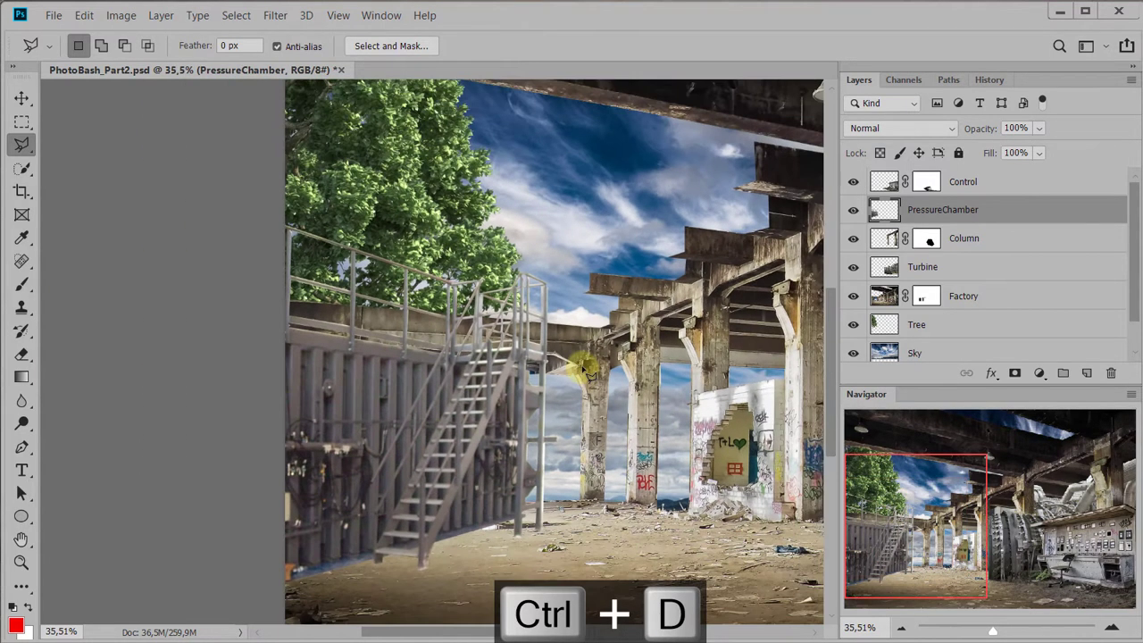
left_click_drag(595, 384, 376, 373)
left_click_drag(756, 371, 518, 370)
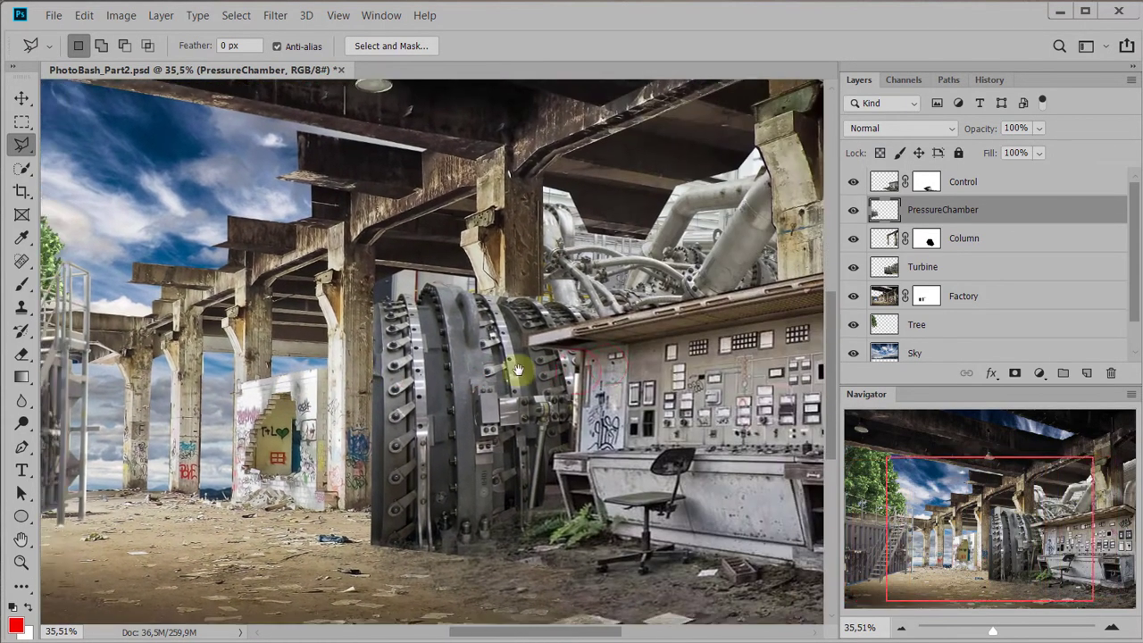
left_click_drag(110, 420, 369, 403)
scroll(386, 402, "down", 2)
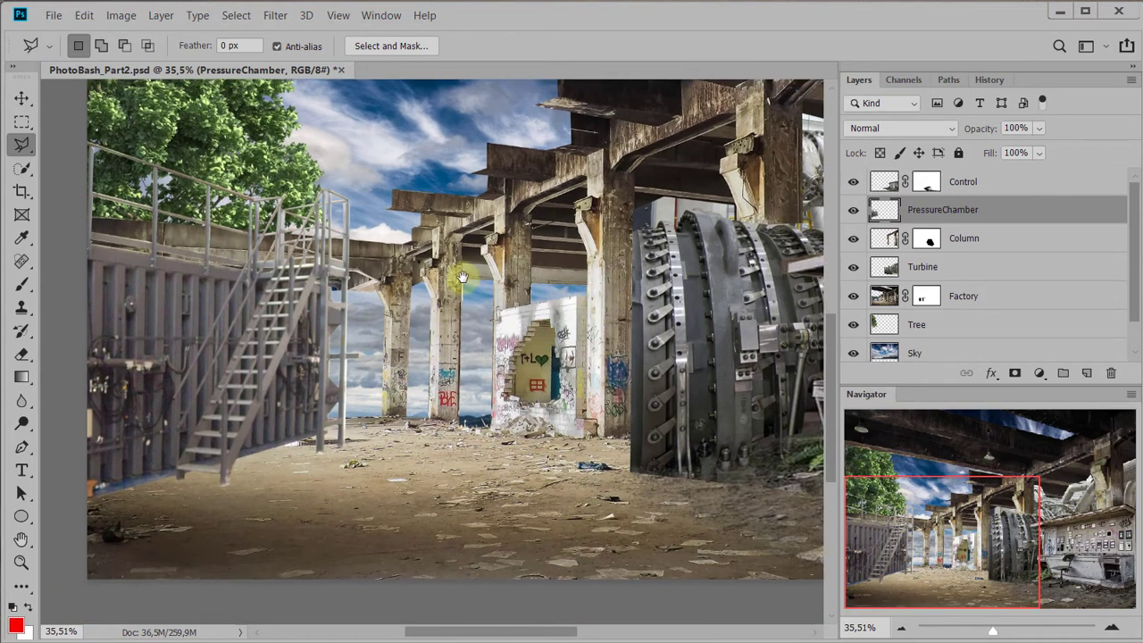
left_click_drag(463, 278, 471, 328)
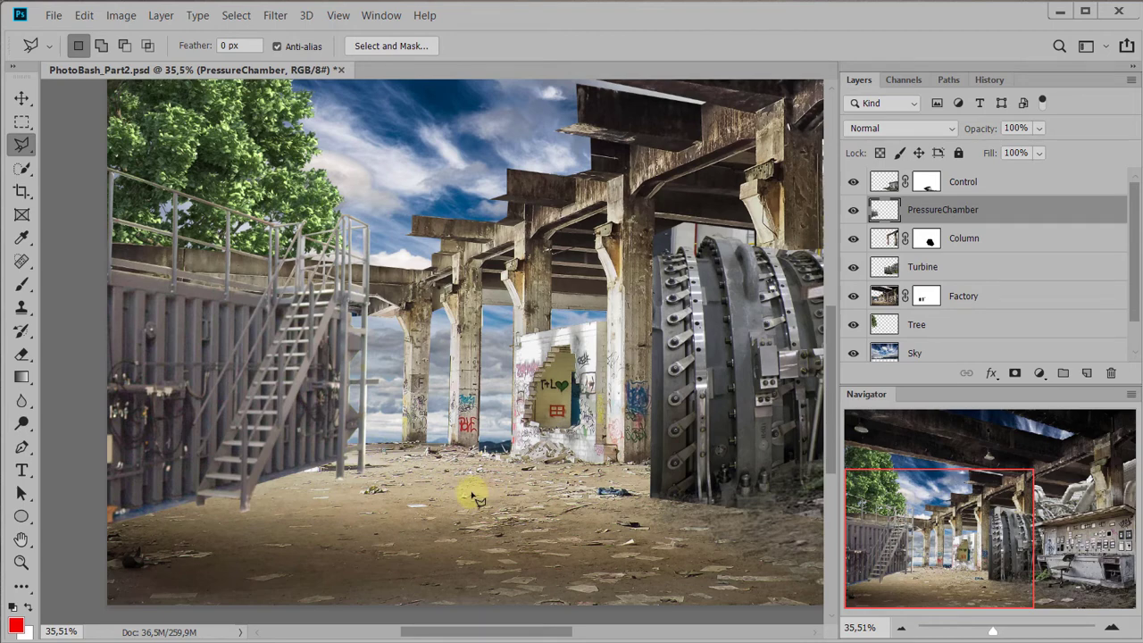
Draw a polygonal selection over the ground below the chamber and staircase, extending past the canvas edge, for a shadow area
left_click_drag(474, 502, 497, 452)
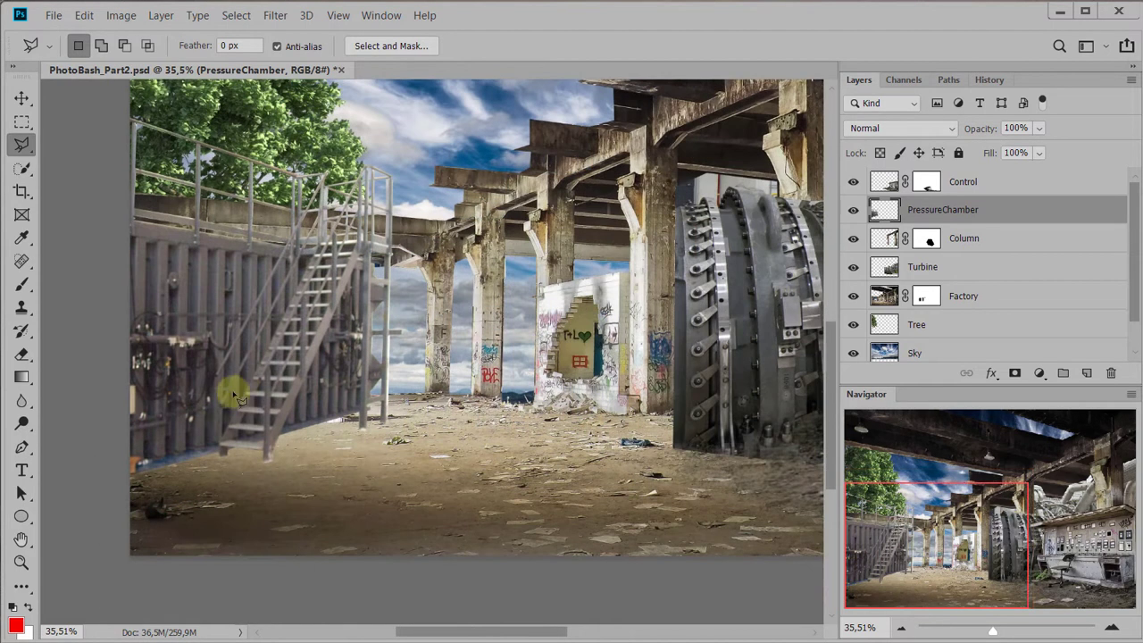
left_click(221, 400)
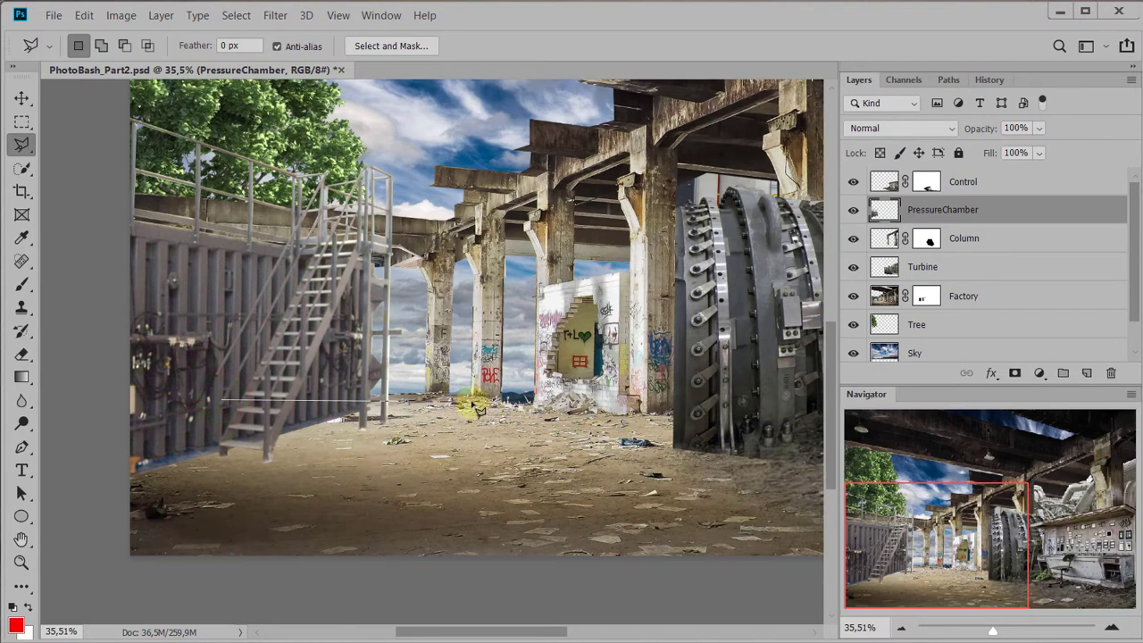
left_click(473, 401)
left_click(544, 419)
left_click(557, 460)
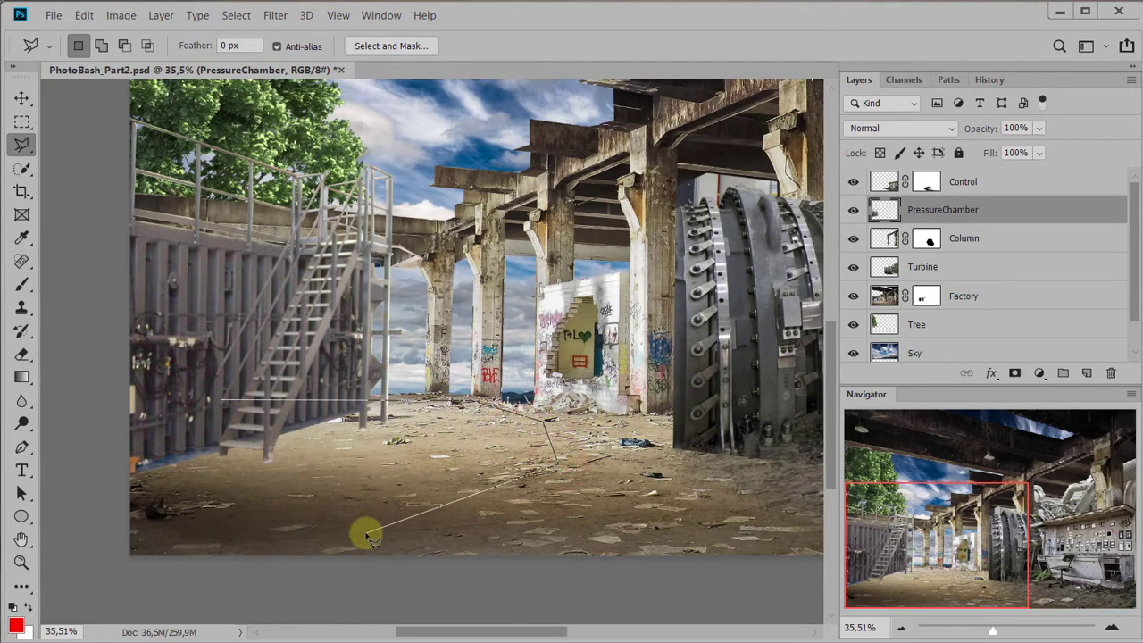
left_click(339, 573)
left_click(88, 573)
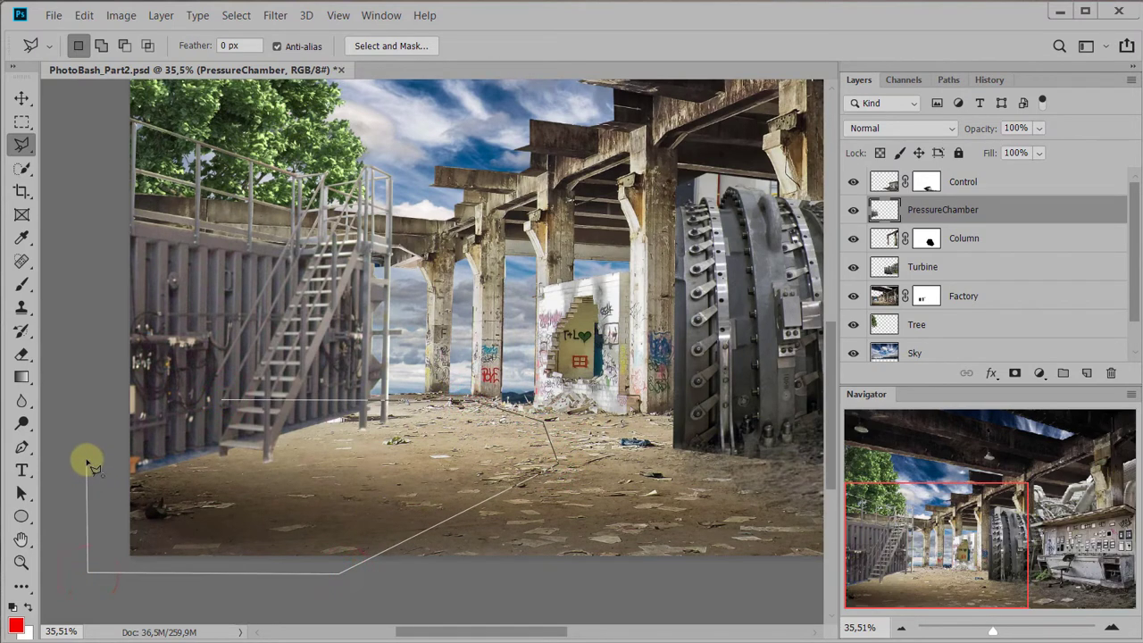
double_click(89, 460)
Feather the ground selection with a radius of 50 pixels
left_click_drag(473, 497, 482, 427)
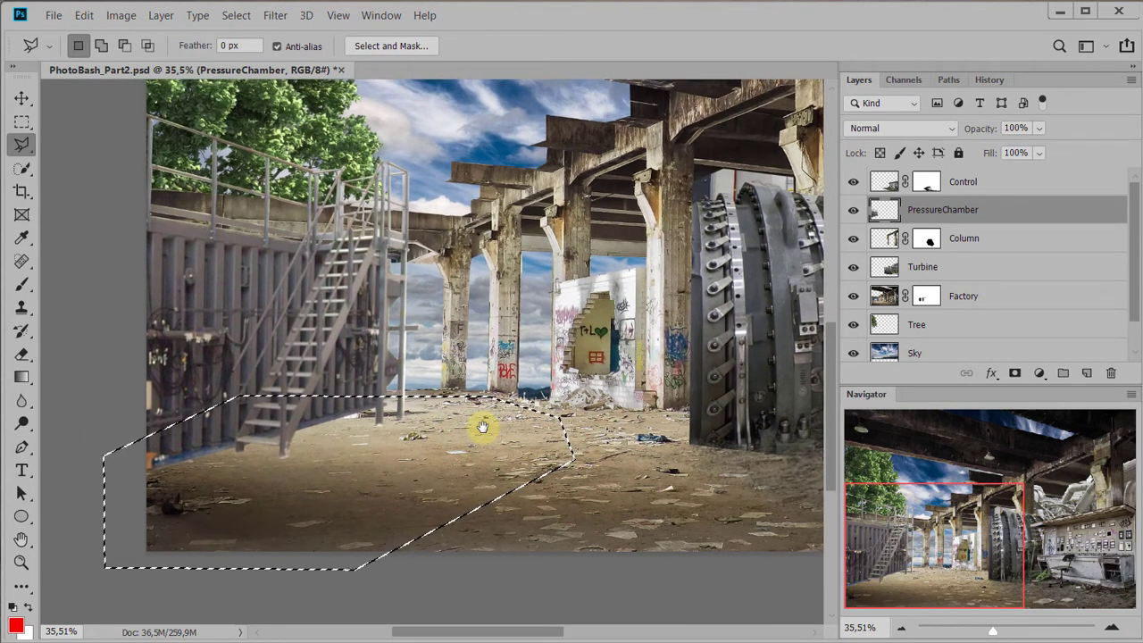
right_click(424, 452)
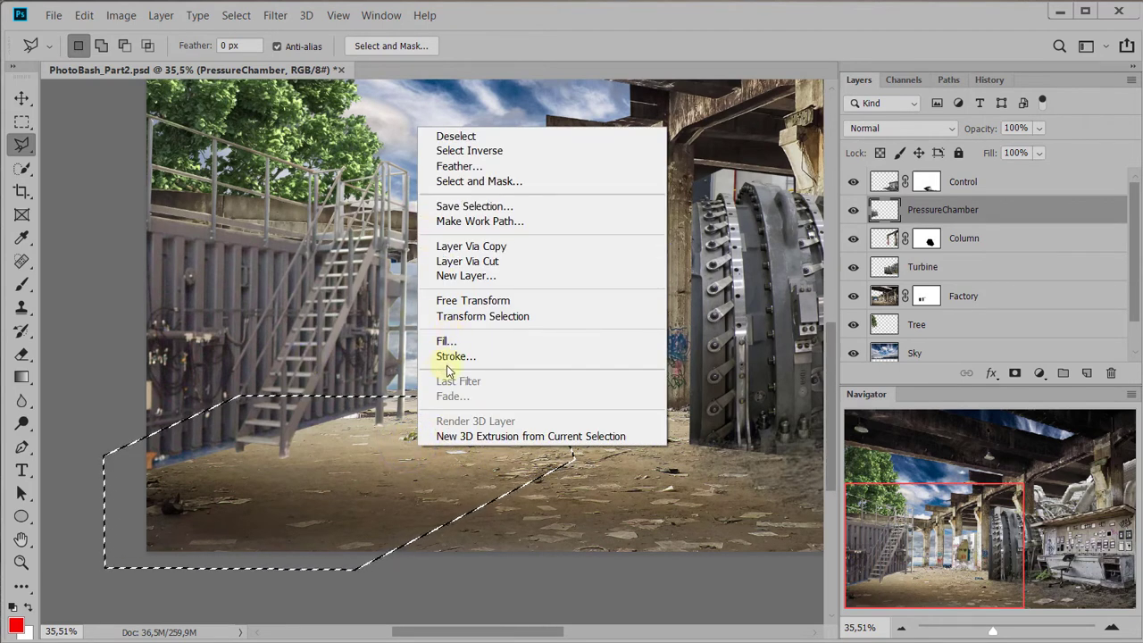
left_click(458, 166)
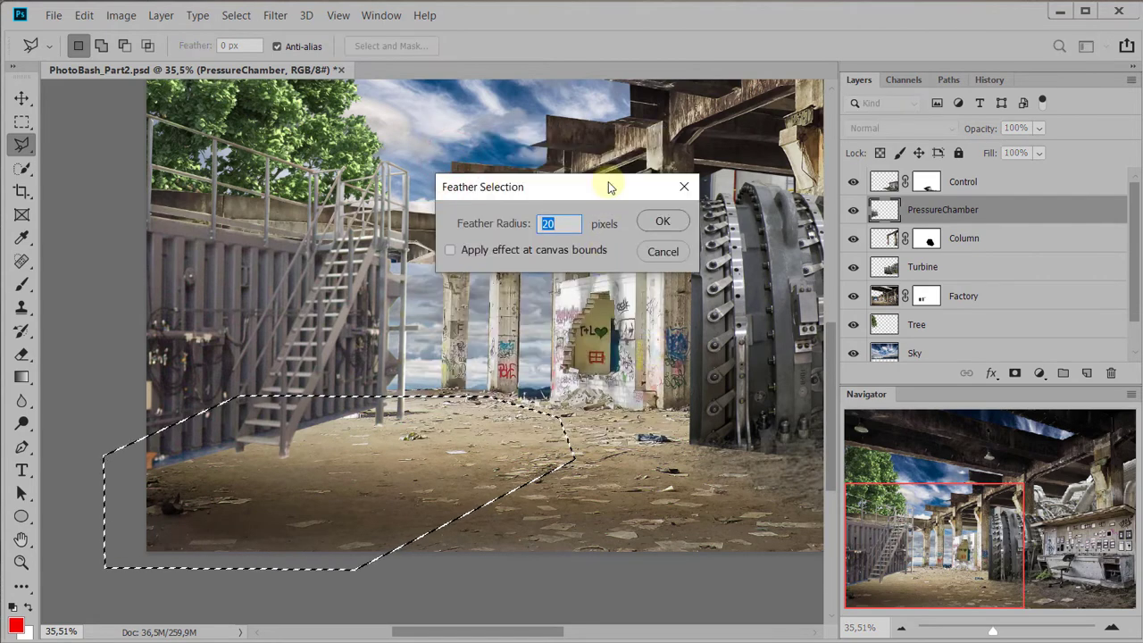
left_click_drag(608, 183, 640, 281)
type("50")
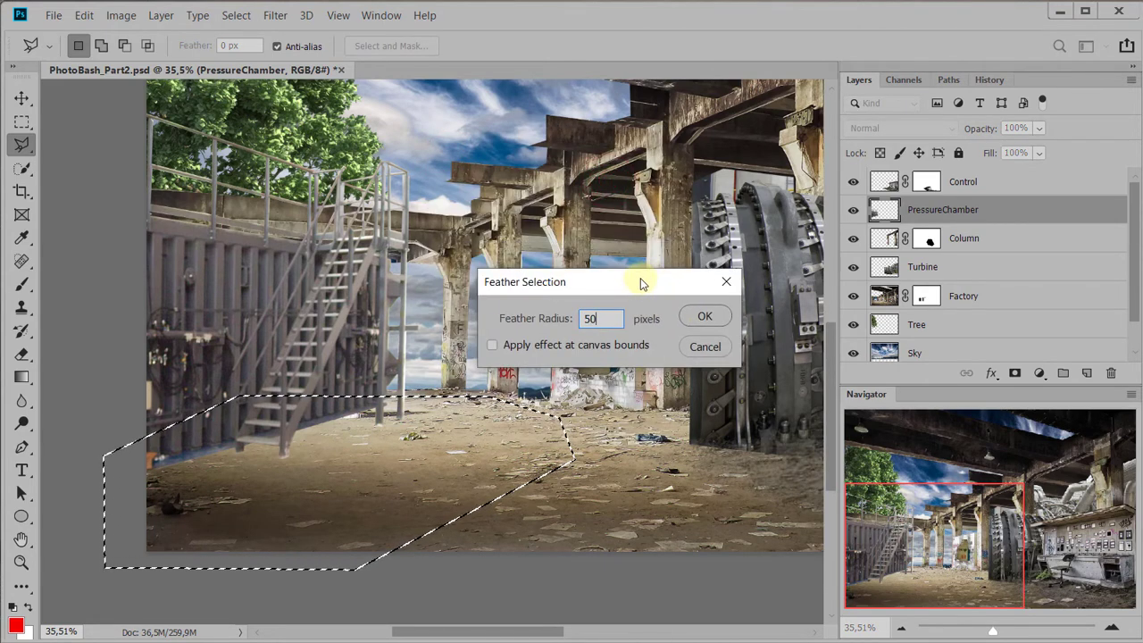
key("Return")
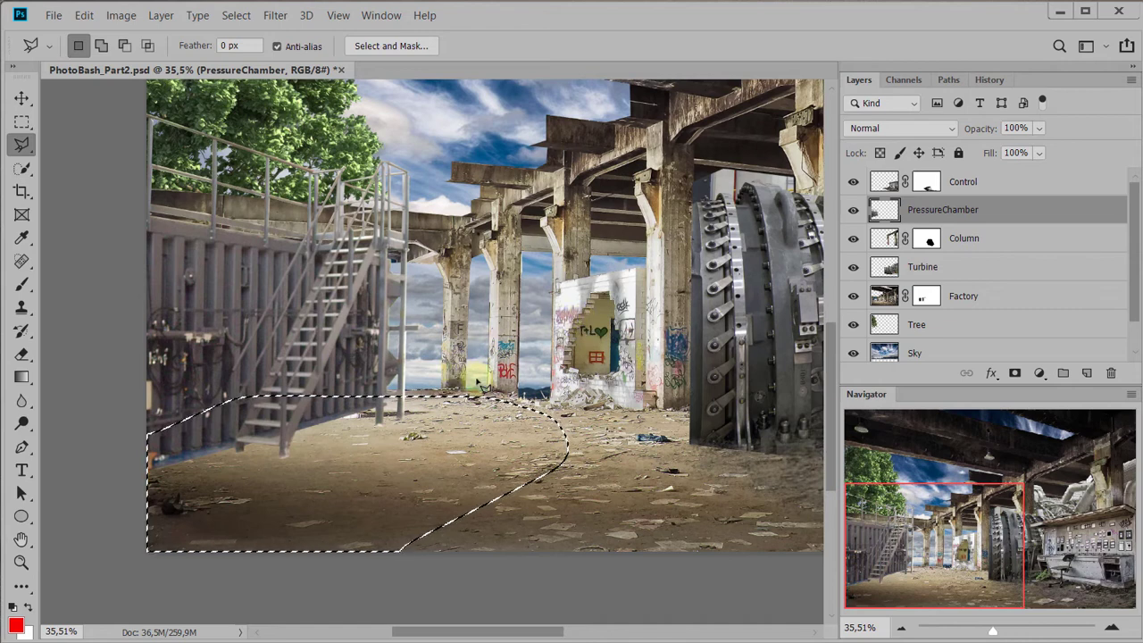
Choose a soft round brush with 17% hardness and set its size to 322 px
key("b")
right_click(368, 291)
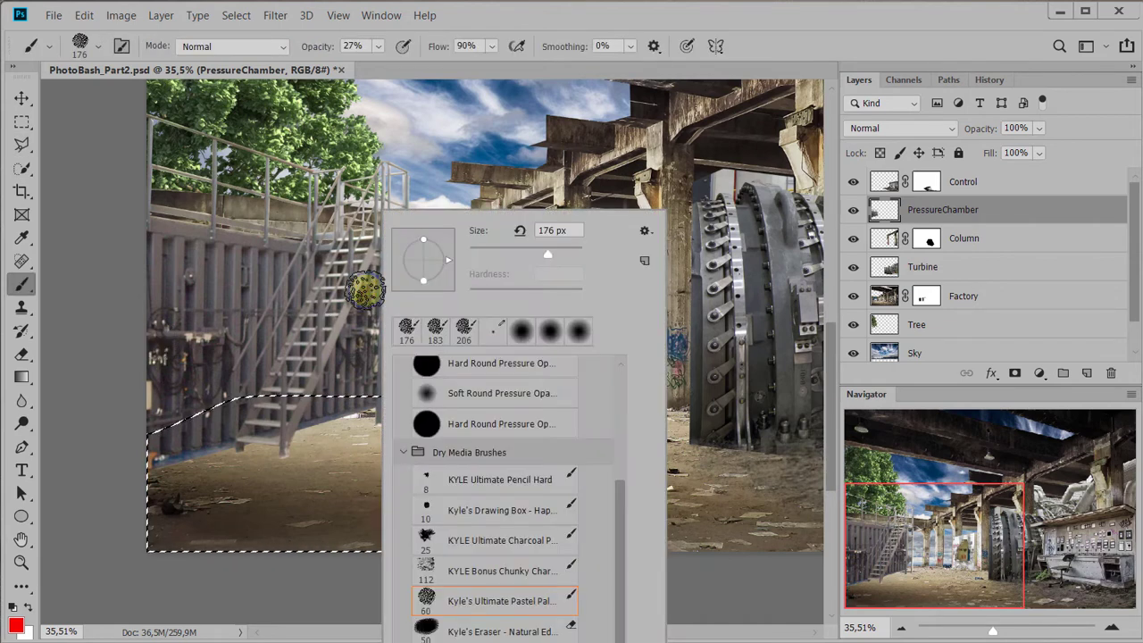
left_click(576, 333)
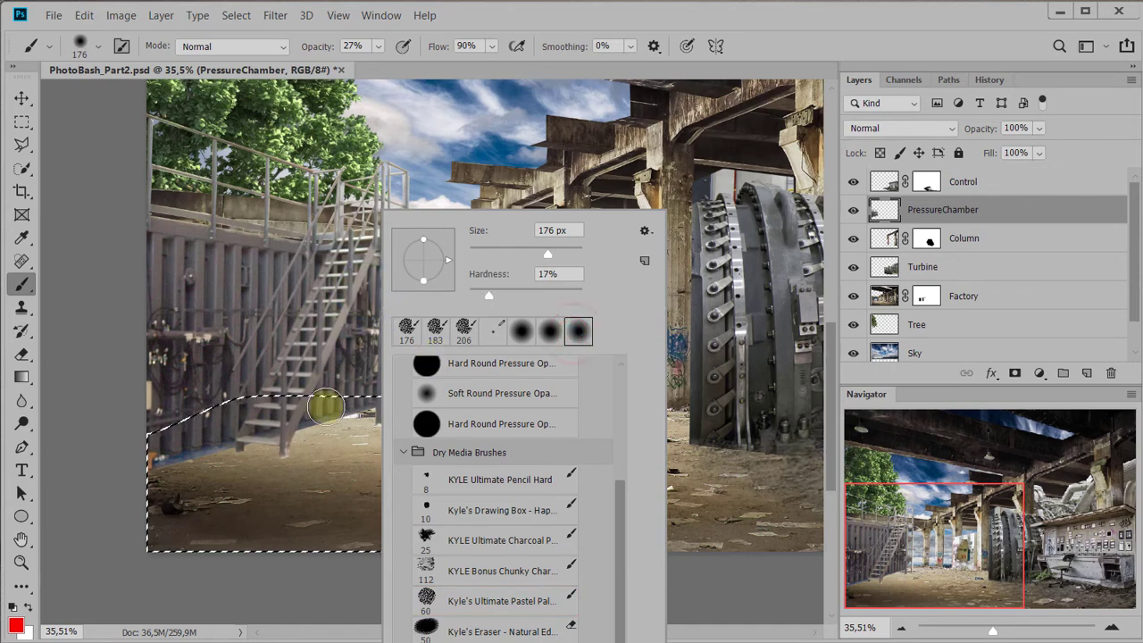
left_click(561, 255)
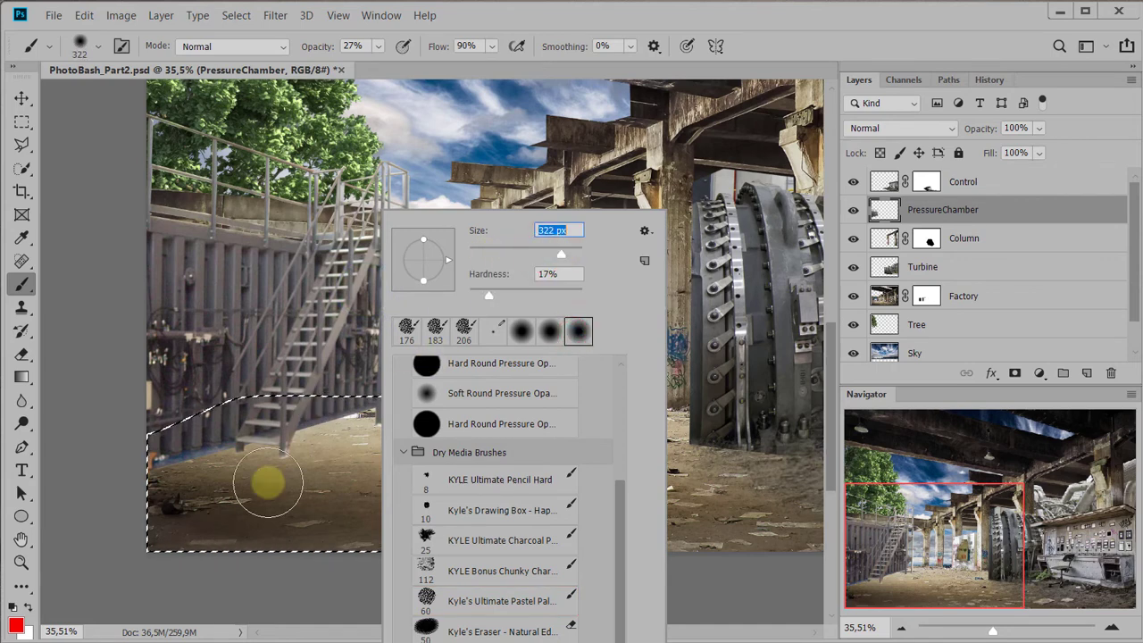
left_click(970, 209)
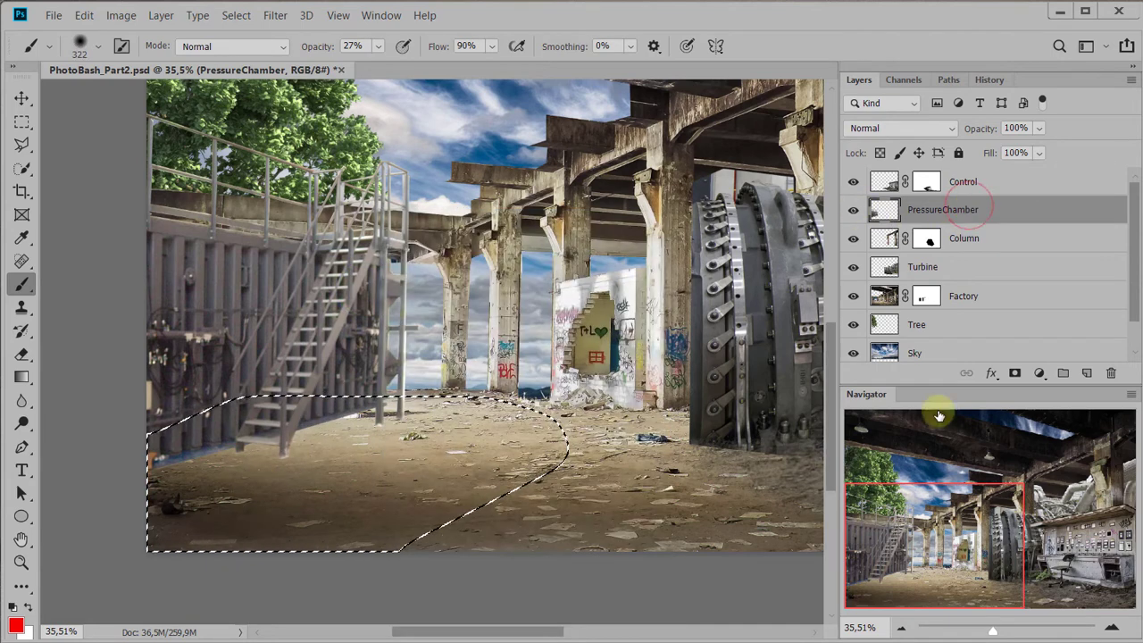
Add a Solid Color fill layer above PressureChamber, masked by the feathered selection, in dark grey 302e2c, and return to the Brush tool
left_click(1038, 373)
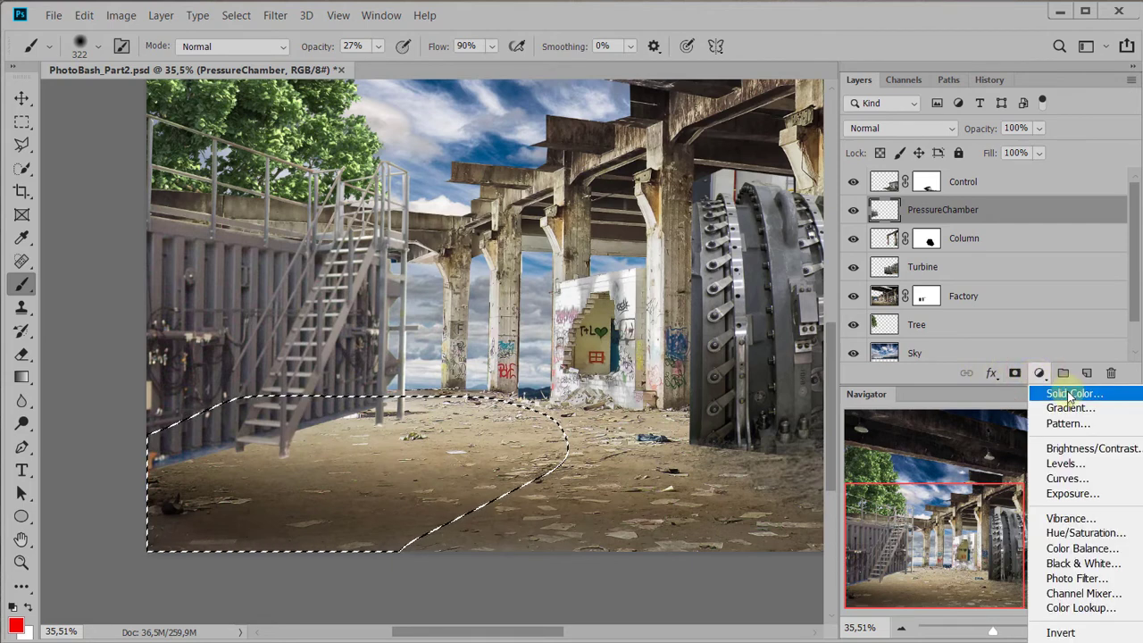
left_click(1069, 395)
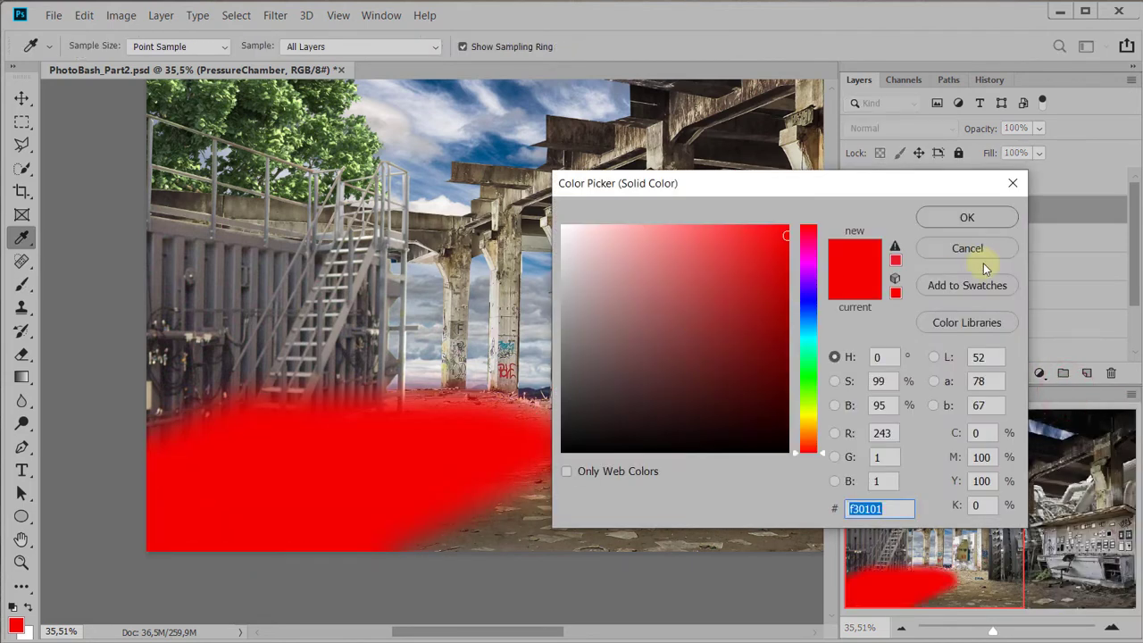
left_click(566, 426)
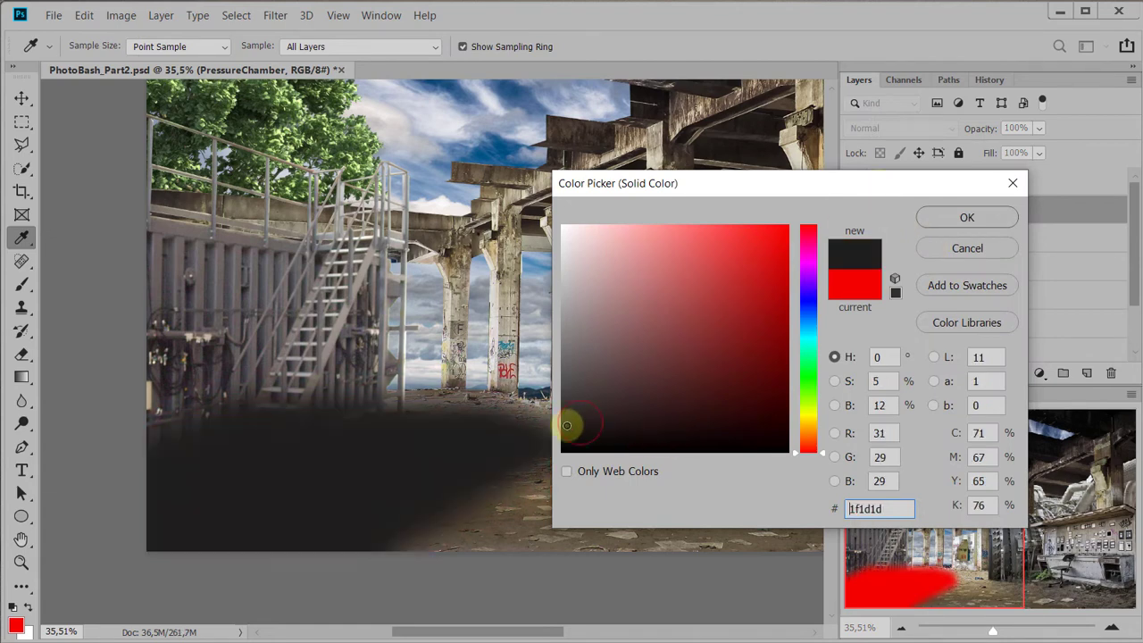
left_click(510, 528)
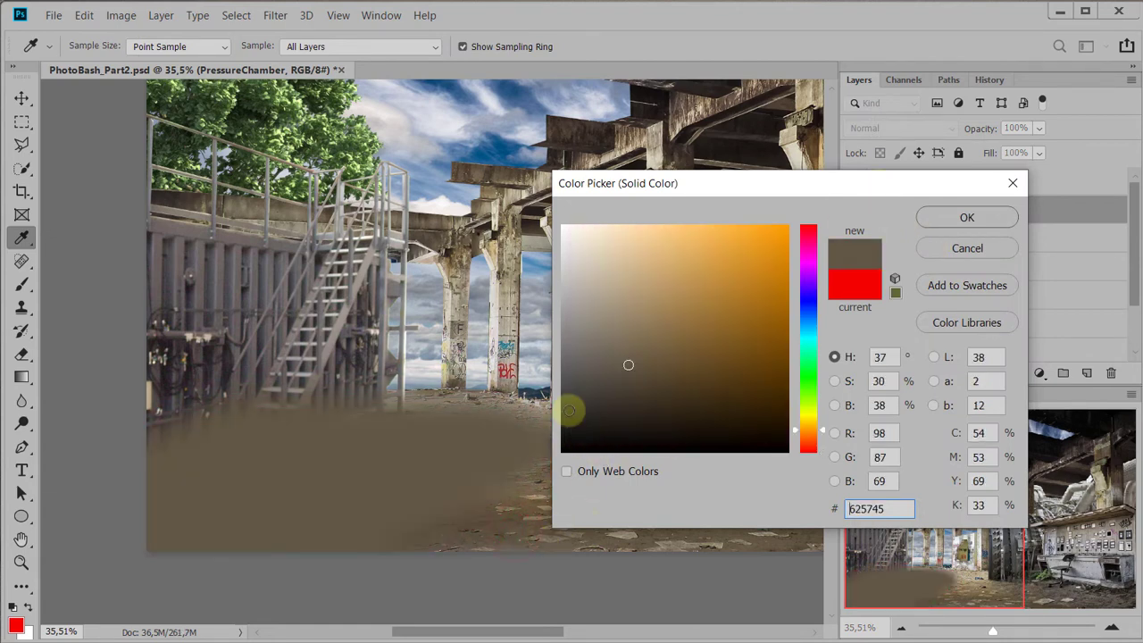
left_click_drag(566, 423, 574, 412)
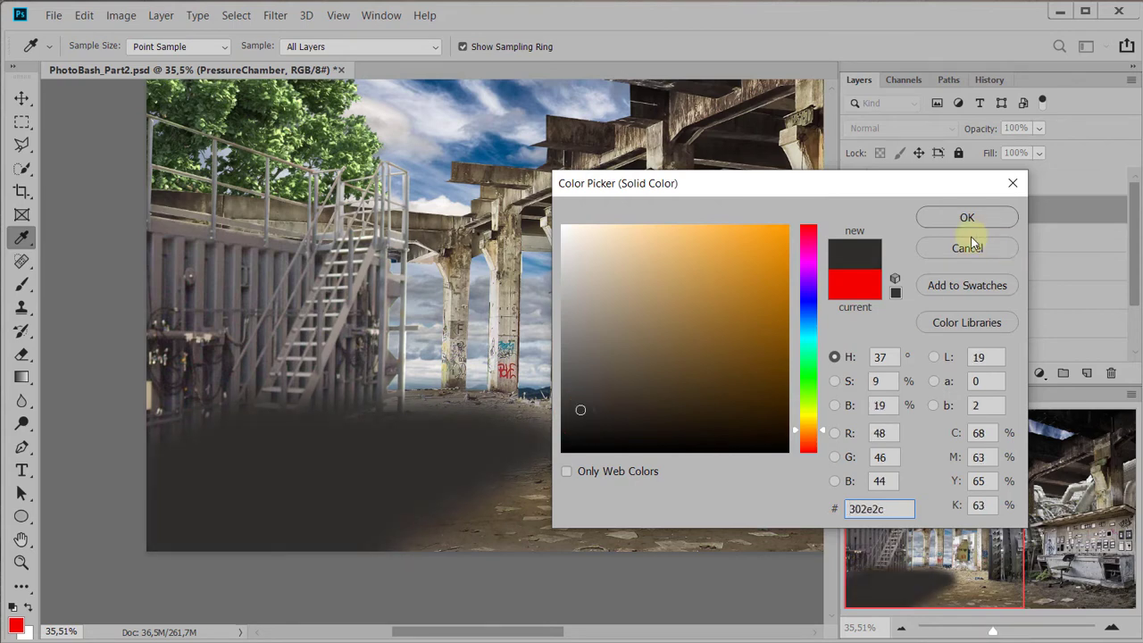
key("Return")
key("b")
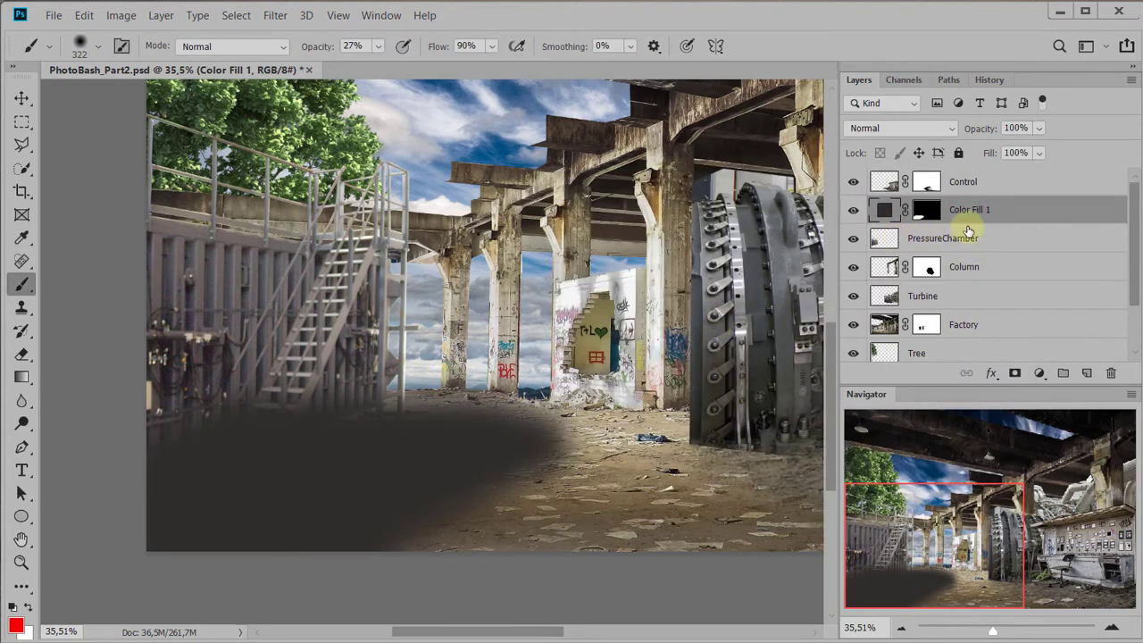
Move the Color Fill 1 layer below PressureChamber and preview various blend modes on it, such as Multiply, Overlay and Hard Light
left_click_drag(980, 210, 978, 234)
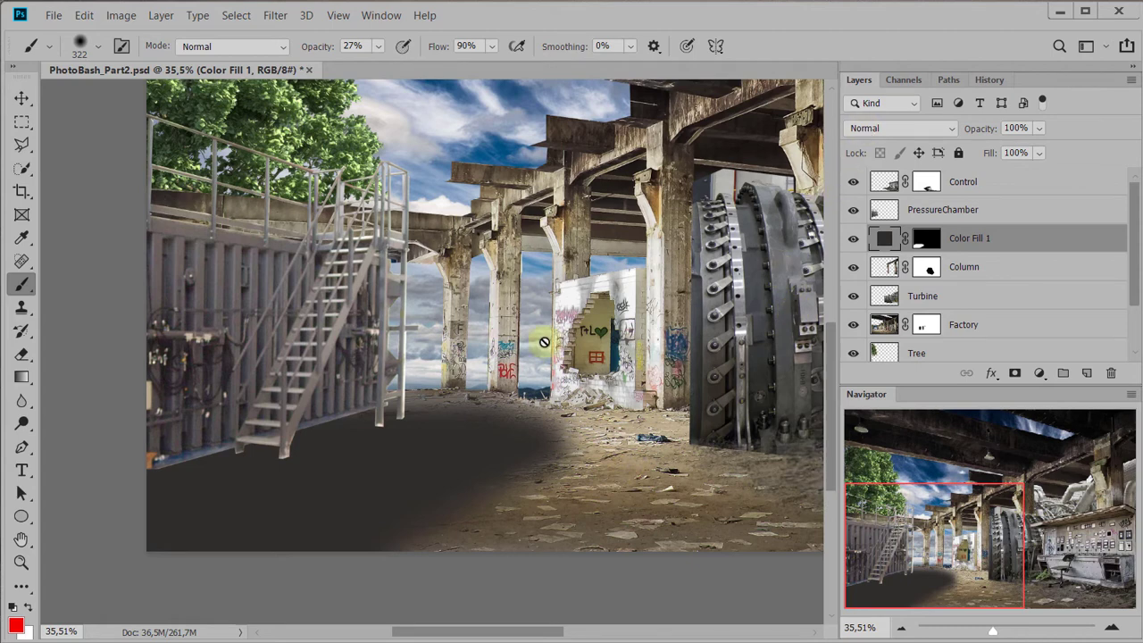
left_click(882, 131)
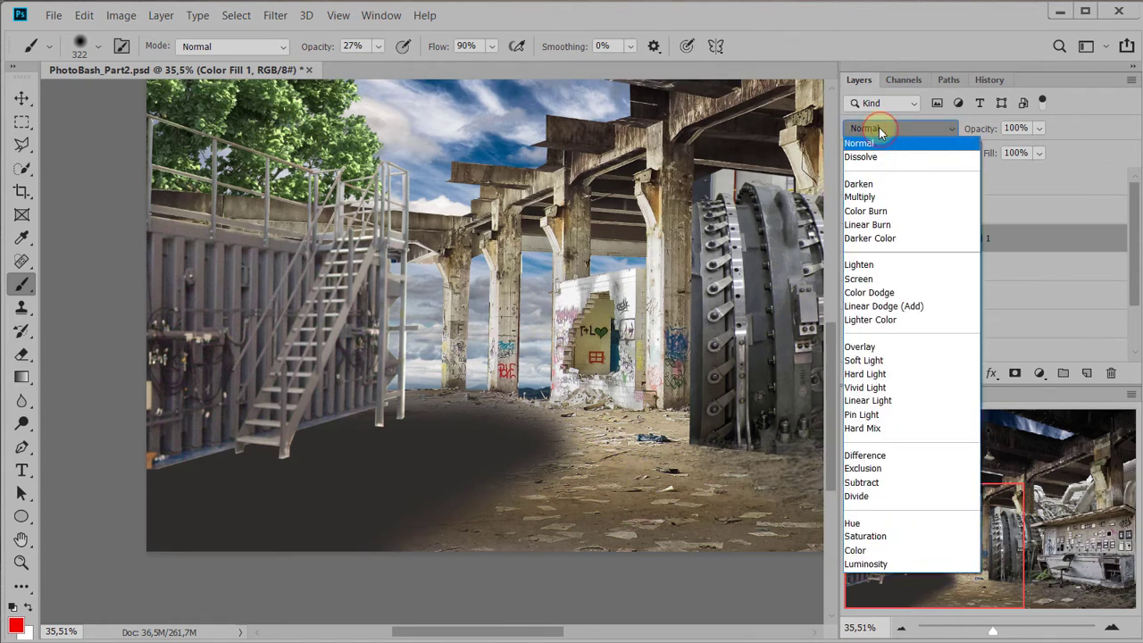
left_click(881, 130)
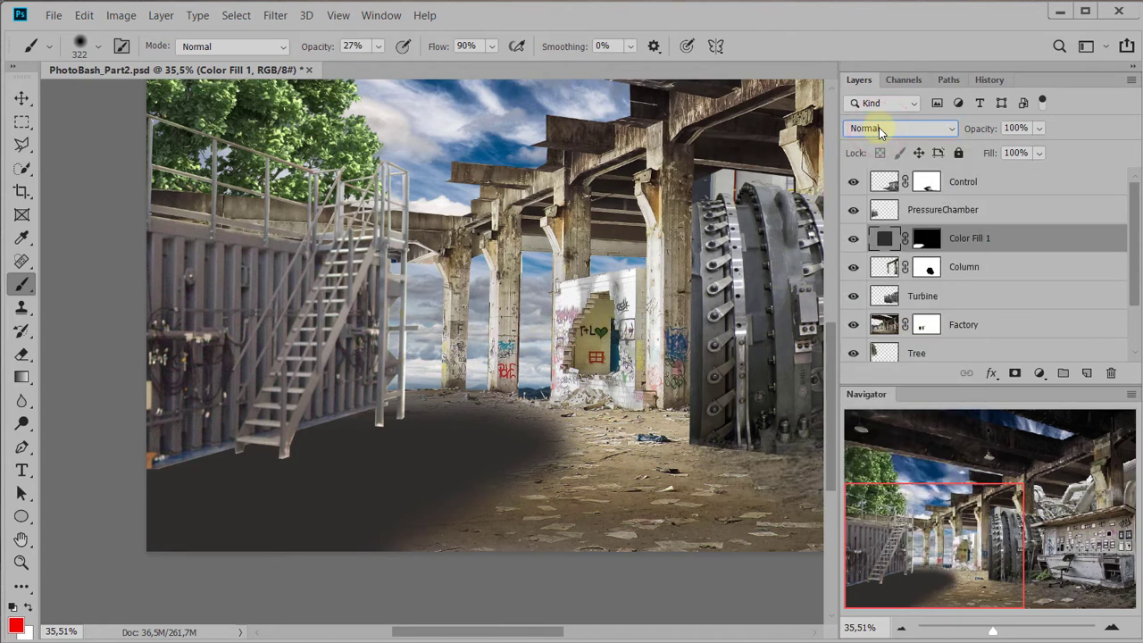
scroll(879, 126, "down", 2)
scroll(879, 127, "down", 1)
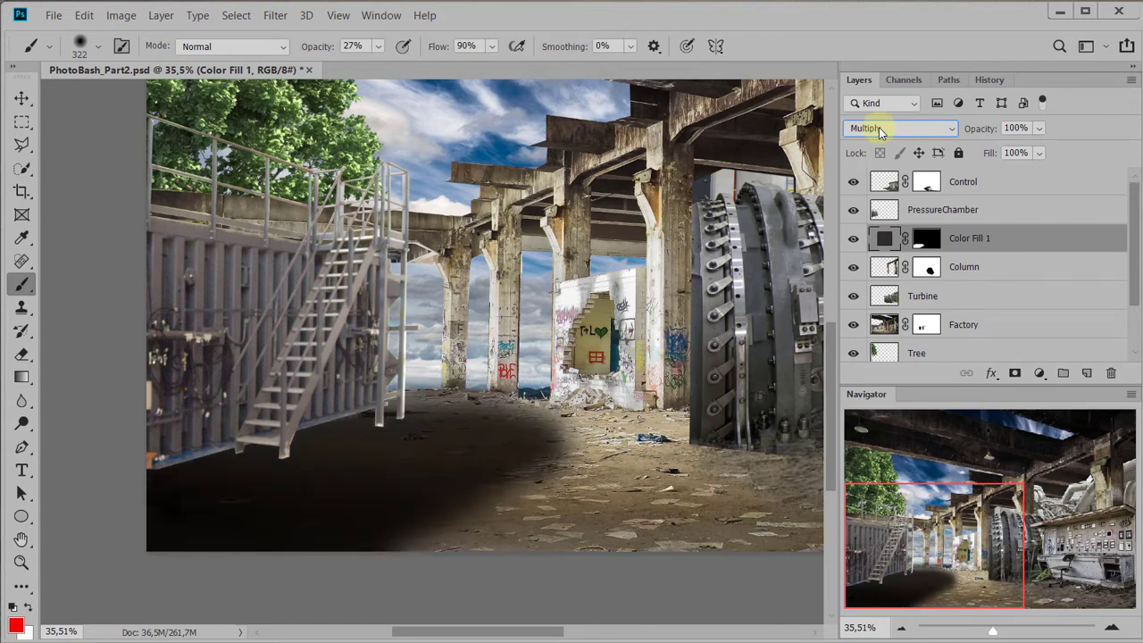
scroll(879, 126, "down", 1)
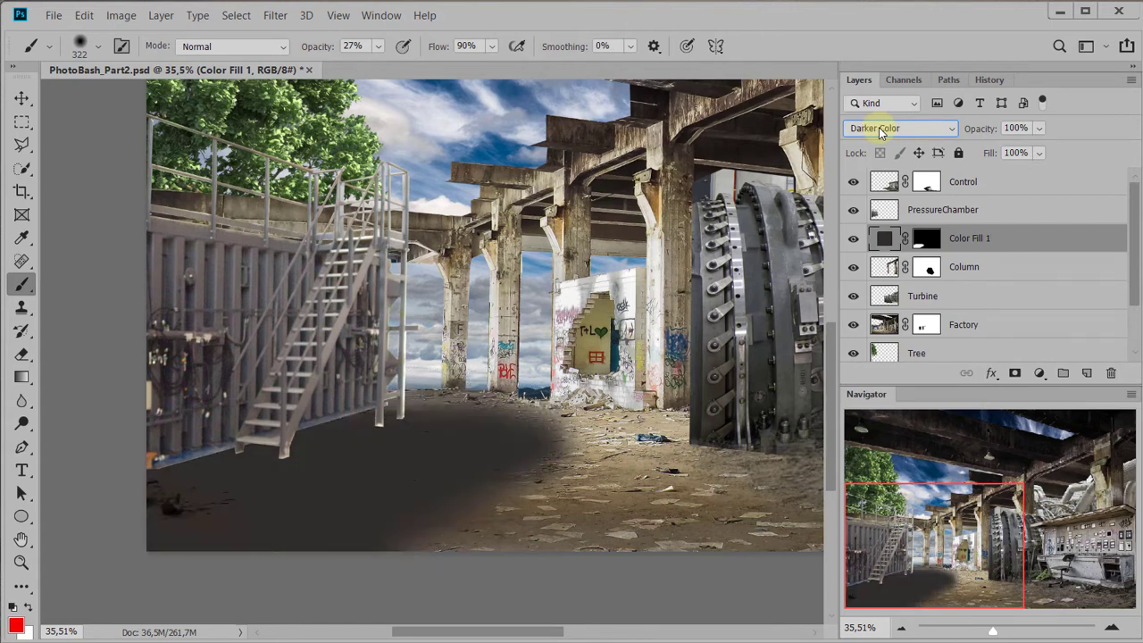
scroll(879, 127, "down", 2)
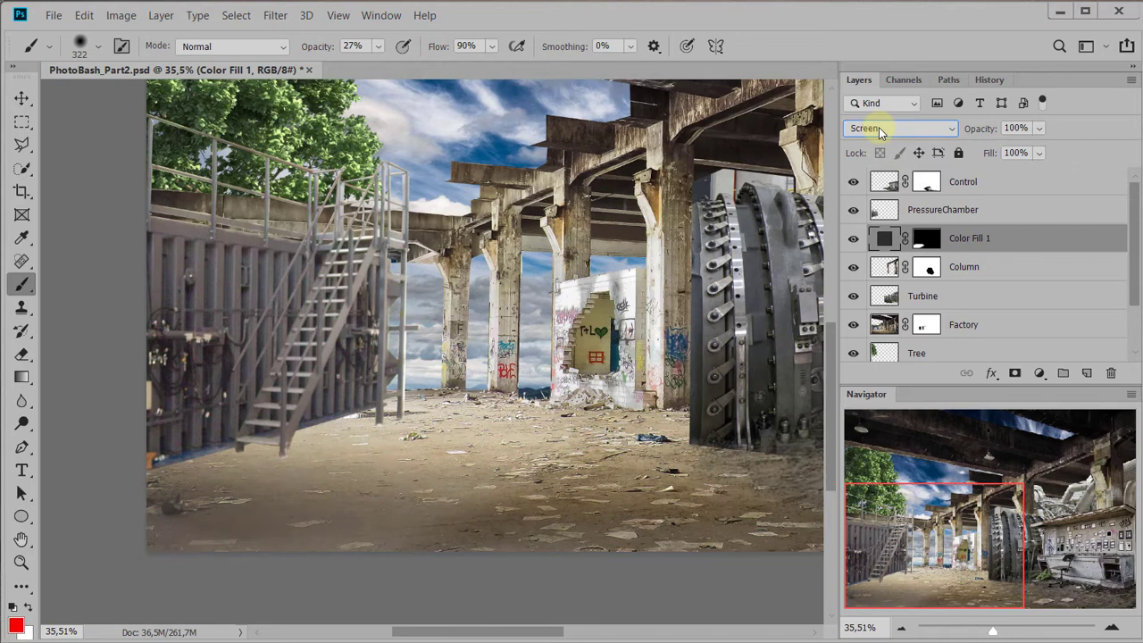
scroll(878, 127, "down", 2)
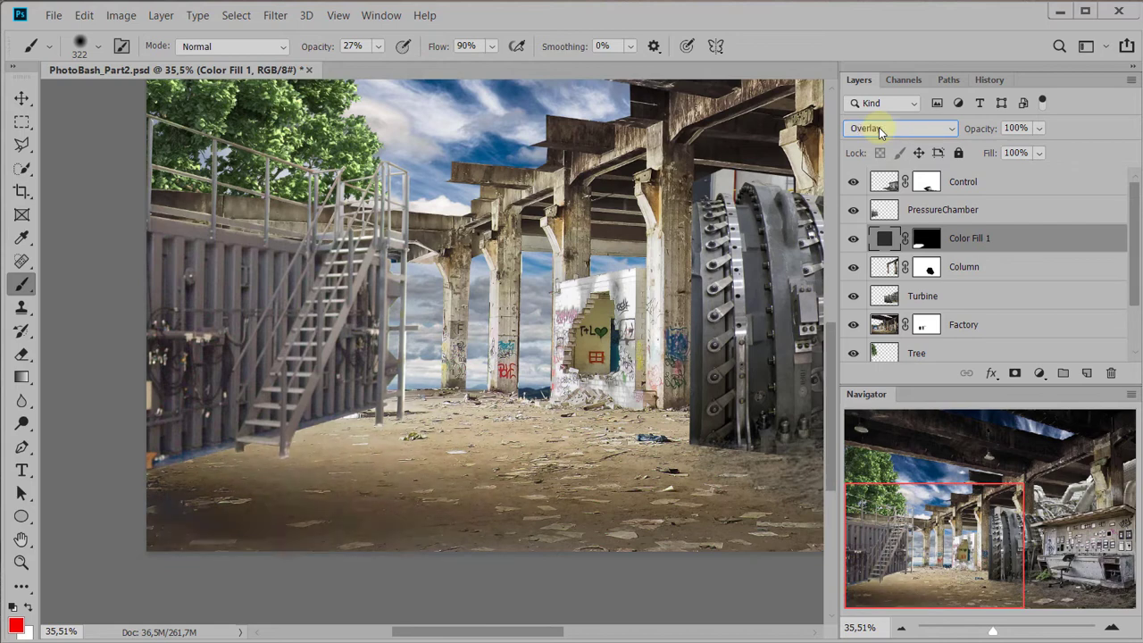
scroll(879, 127, "down", 1)
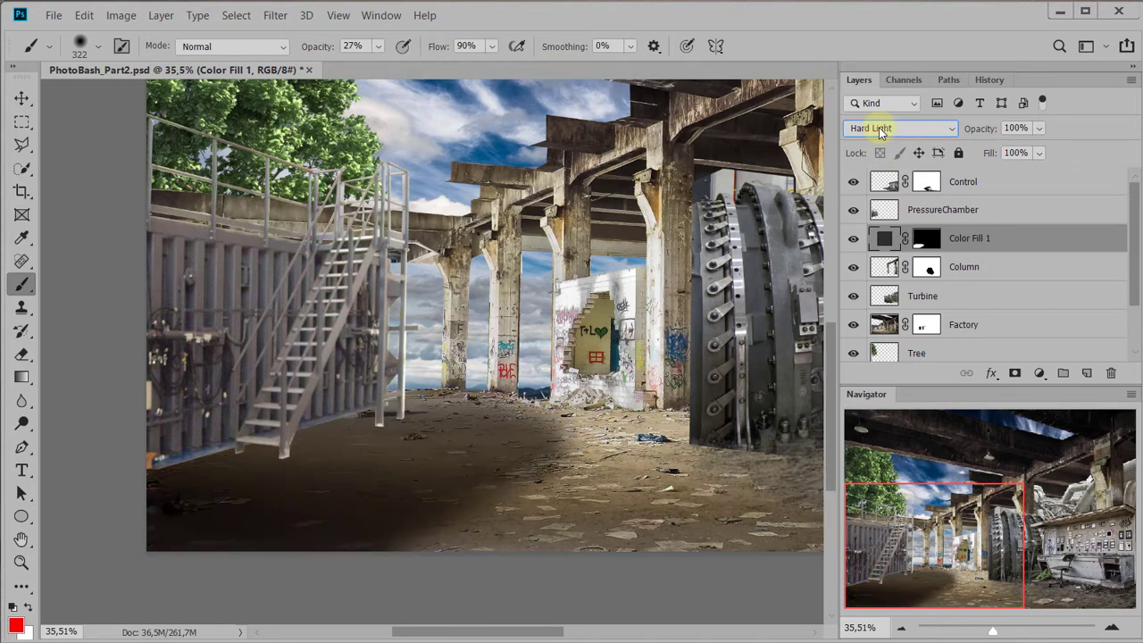
scroll(879, 127, "down", 4)
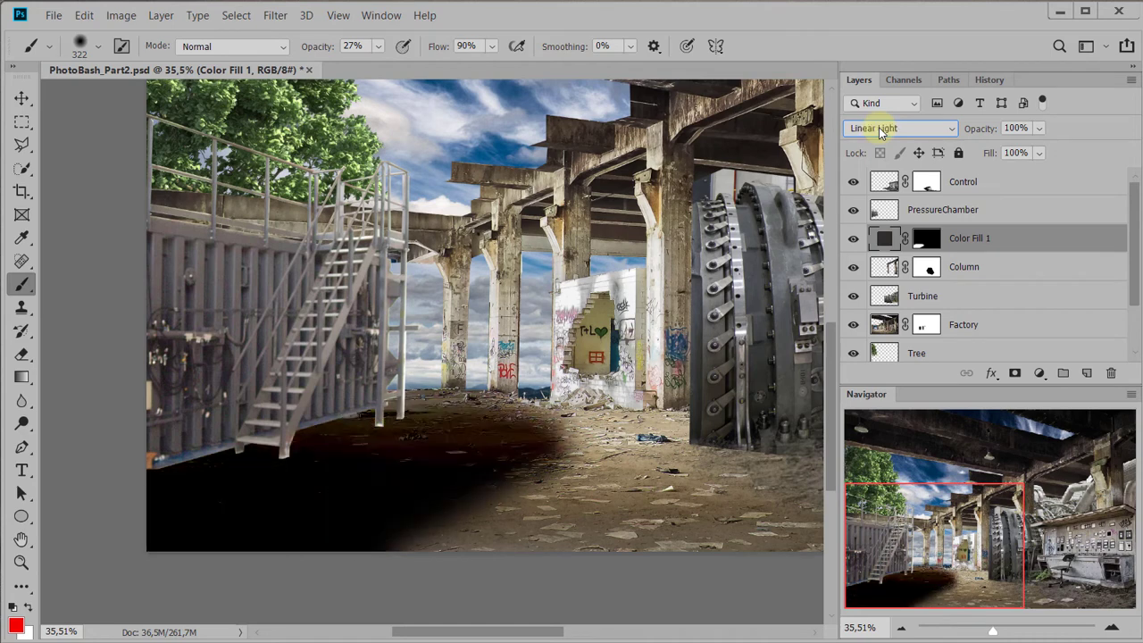
scroll(879, 127, "down", 2)
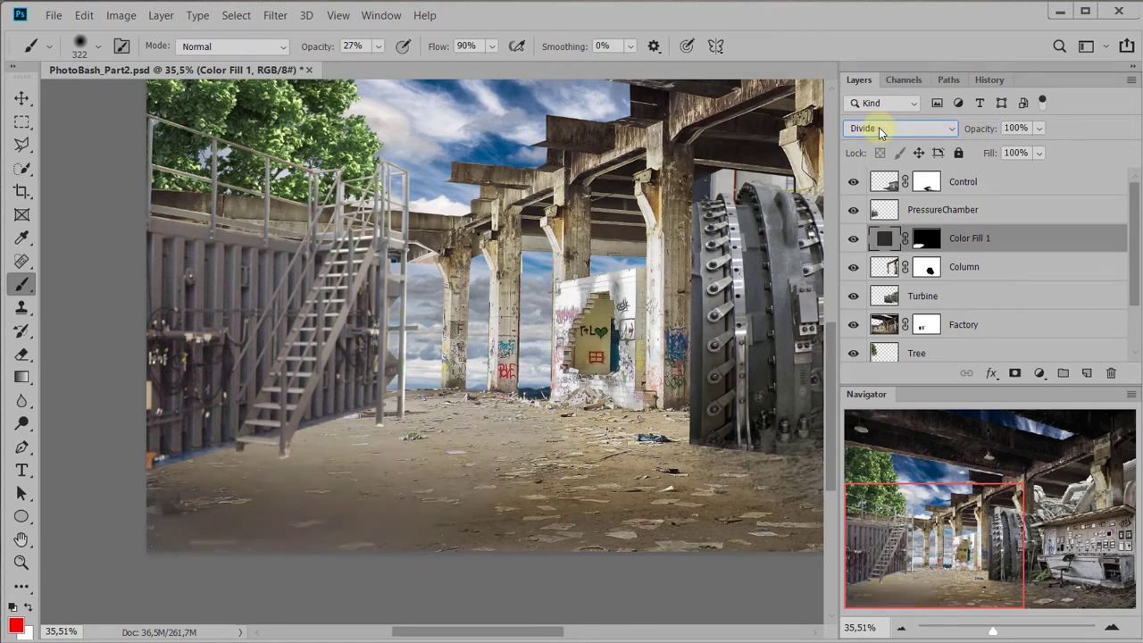
scroll(879, 127, "down", 1)
scroll(878, 127, "down", 1)
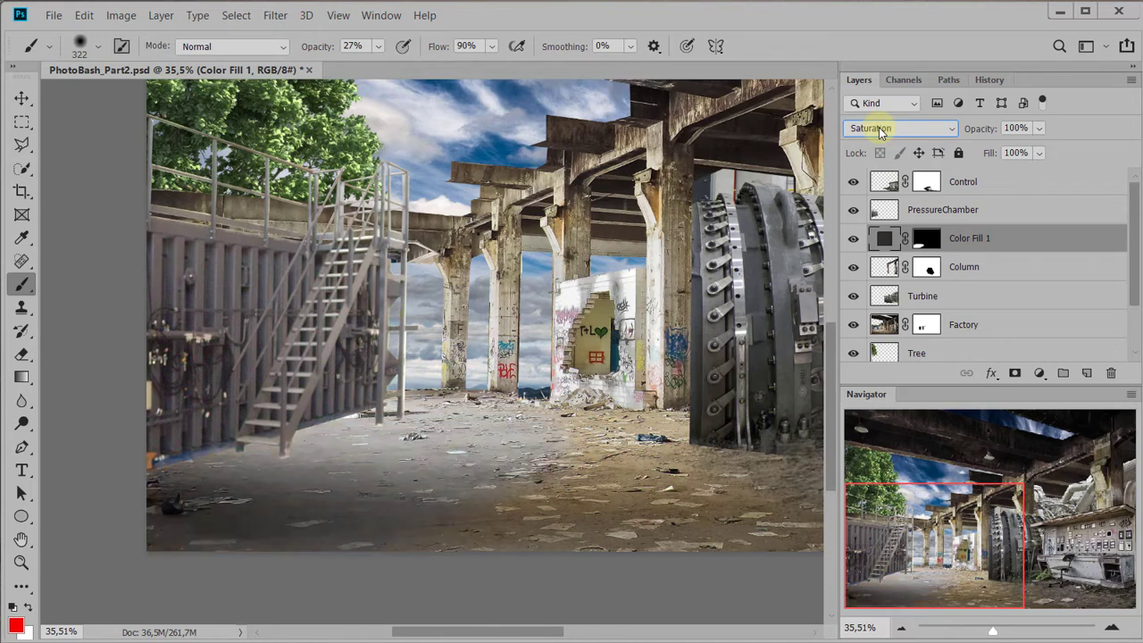
scroll(879, 127, "up", 7)
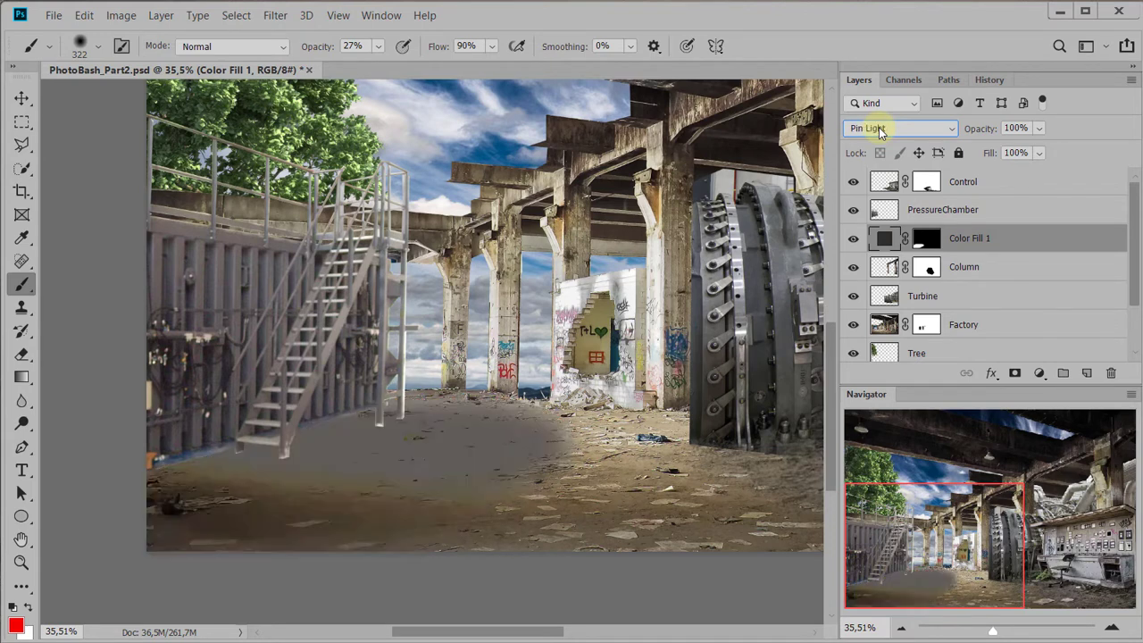
scroll(879, 127, "up", 2)
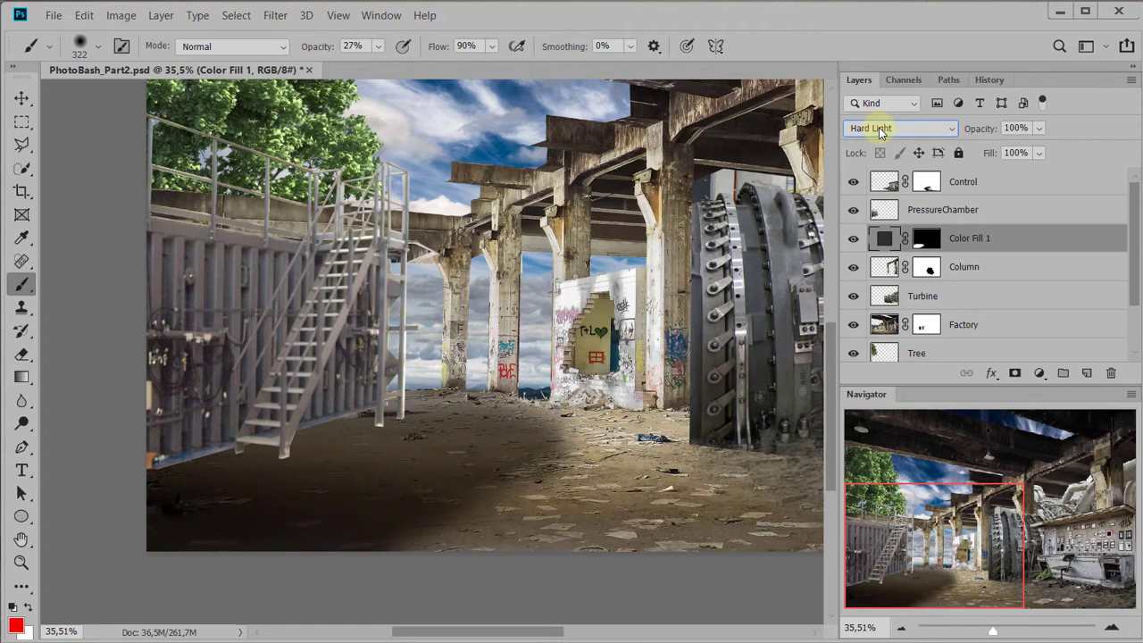
Set the Color Fill 1 layer's blend mode to Multiply and its Fill to 48%
left_click(878, 127)
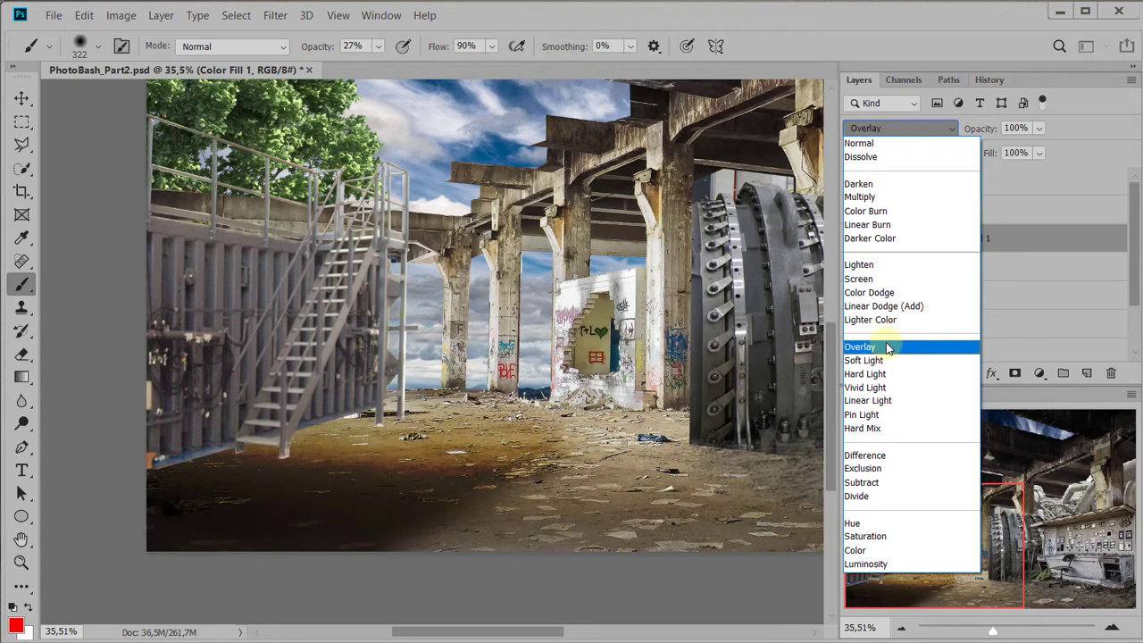
left_click(875, 200)
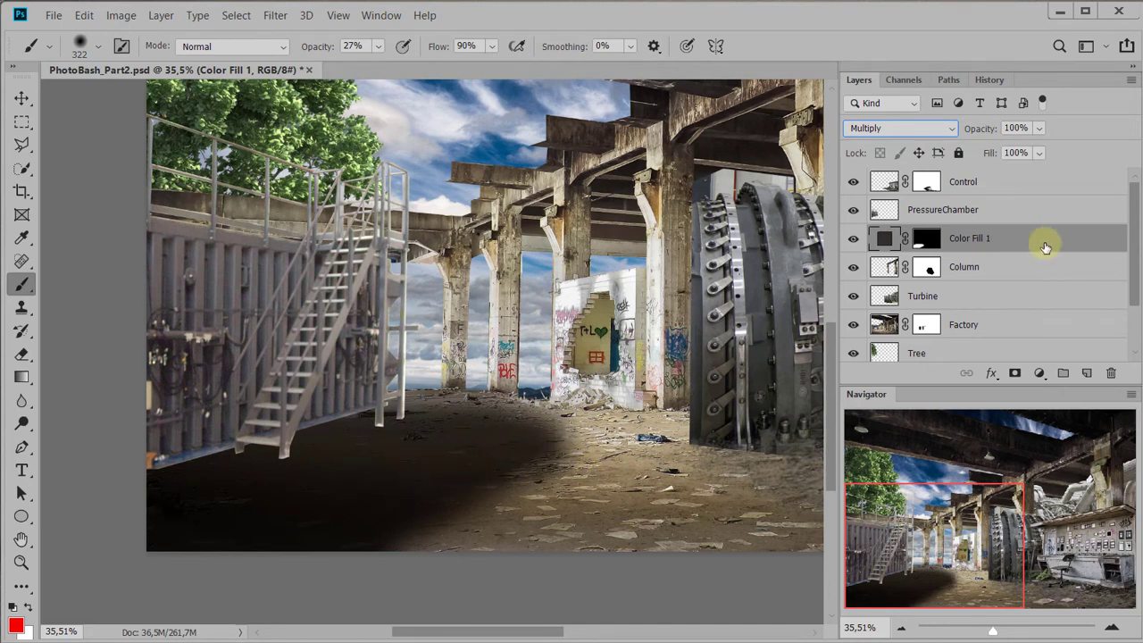
left_click(1039, 154)
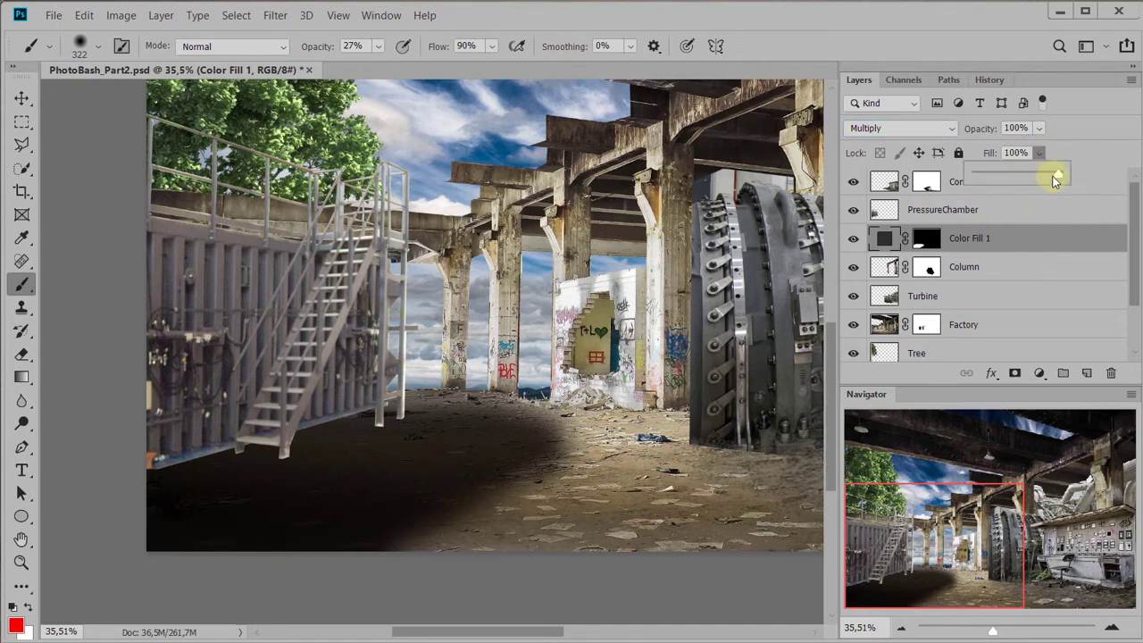
left_click_drag(1014, 179, 1002, 179)
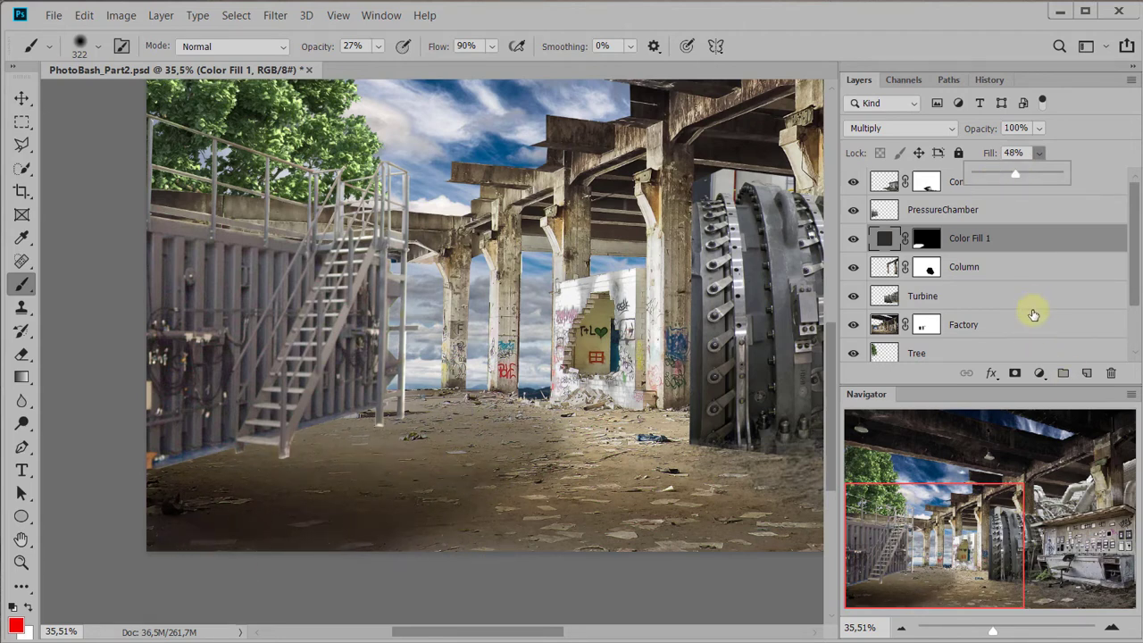
Soften the ground shadow by painting black on the Color Fill 1 mask, enlarging the brush to 813 px, and compare with the layer hidden
left_click(926, 239)
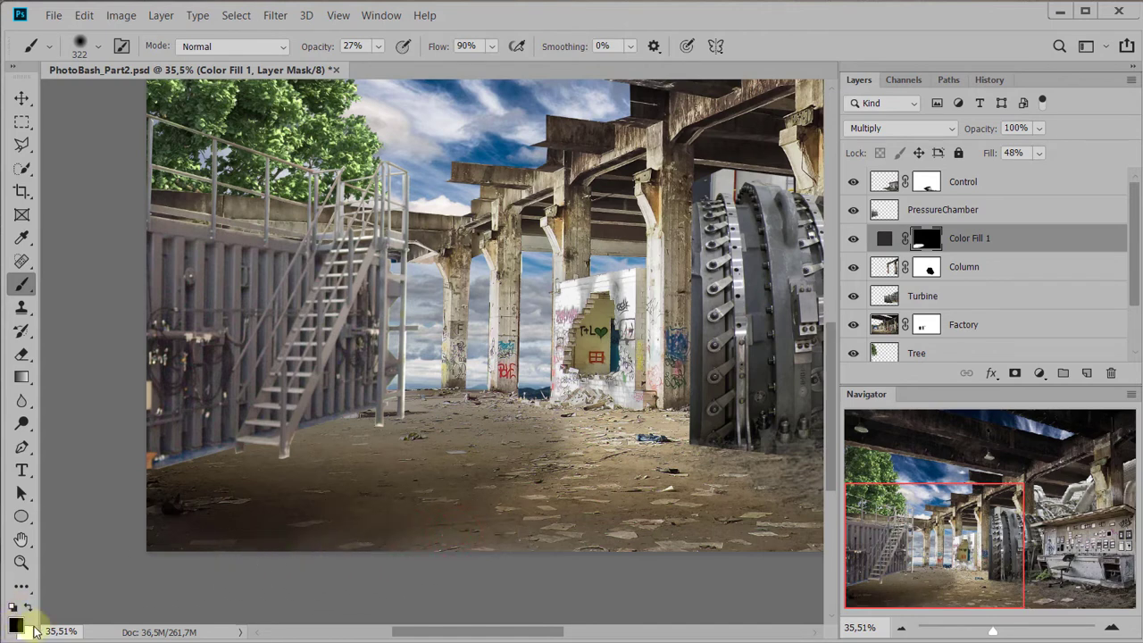
mouse_move(545, 503)
left_mouse_down()
mouse_move(529, 476)
mouse_move(597, 477)
mouse_move(443, 515)
mouse_move(442, 484)
left_mouse_up()
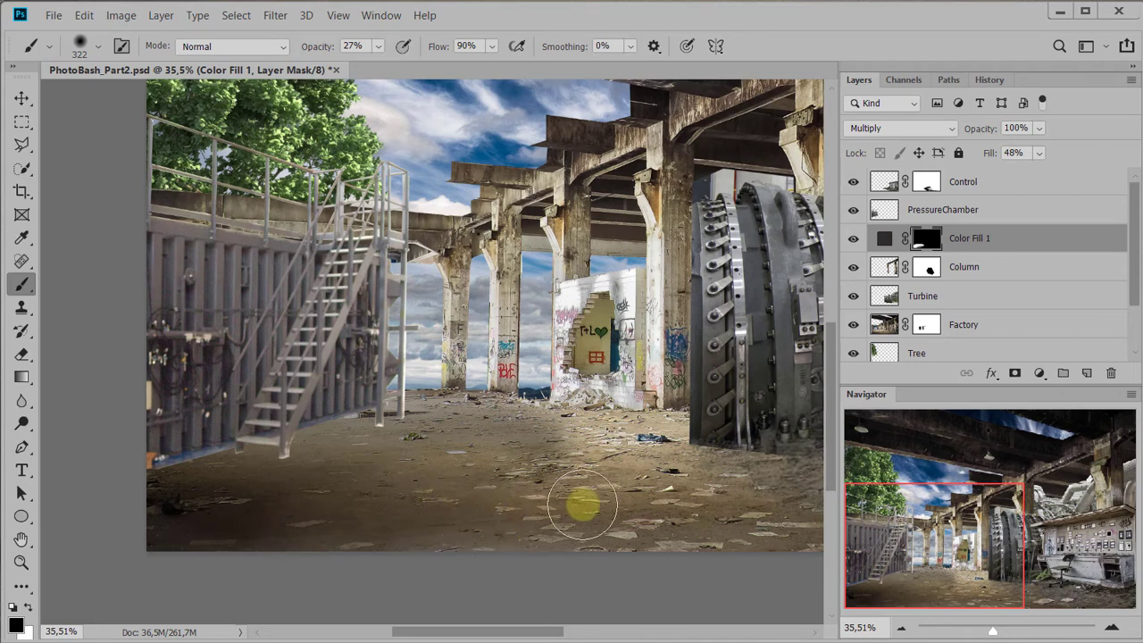
mouse_move(588, 497)
left_mouse_down()
mouse_move(631, 442)
mouse_move(603, 306)
mouse_move(671, 314)
left_mouse_up()
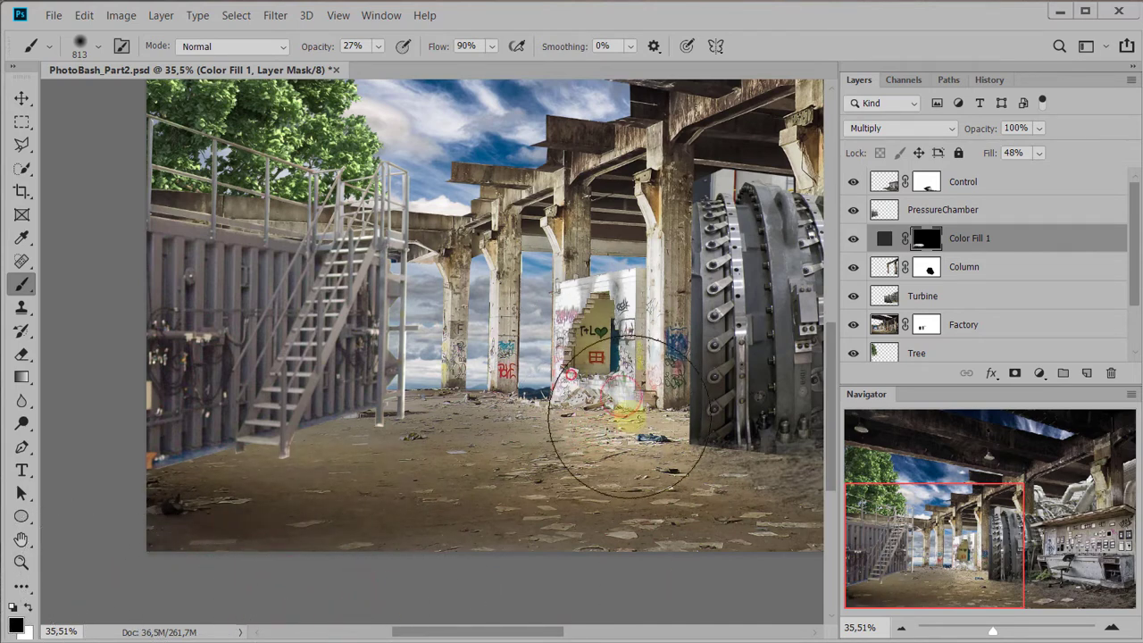
left_click(855, 241)
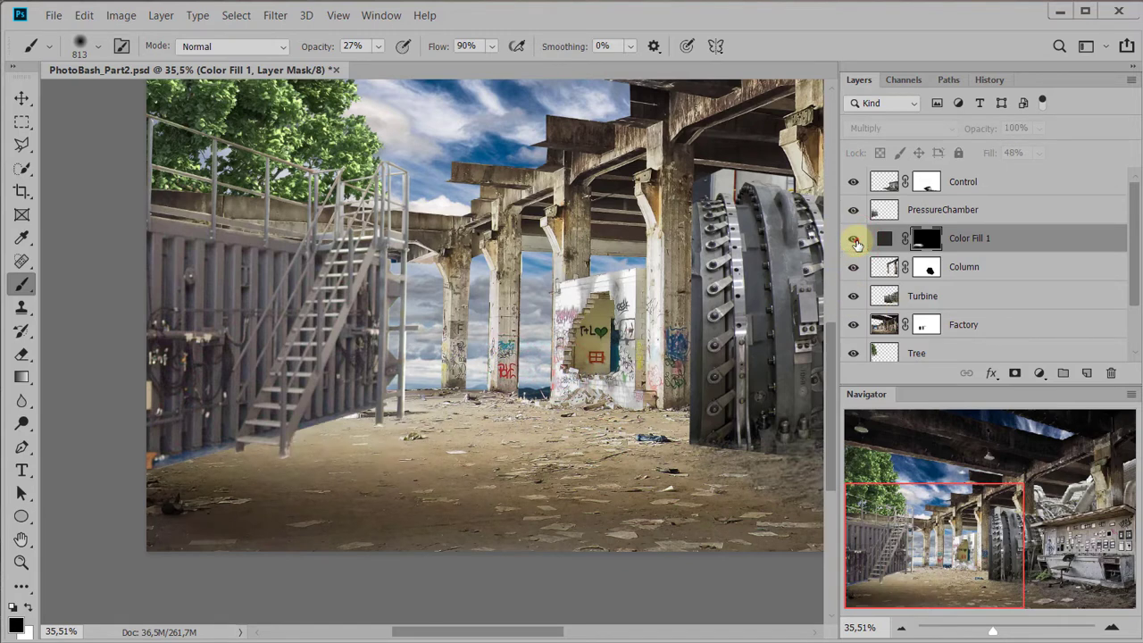
left_click(855, 241)
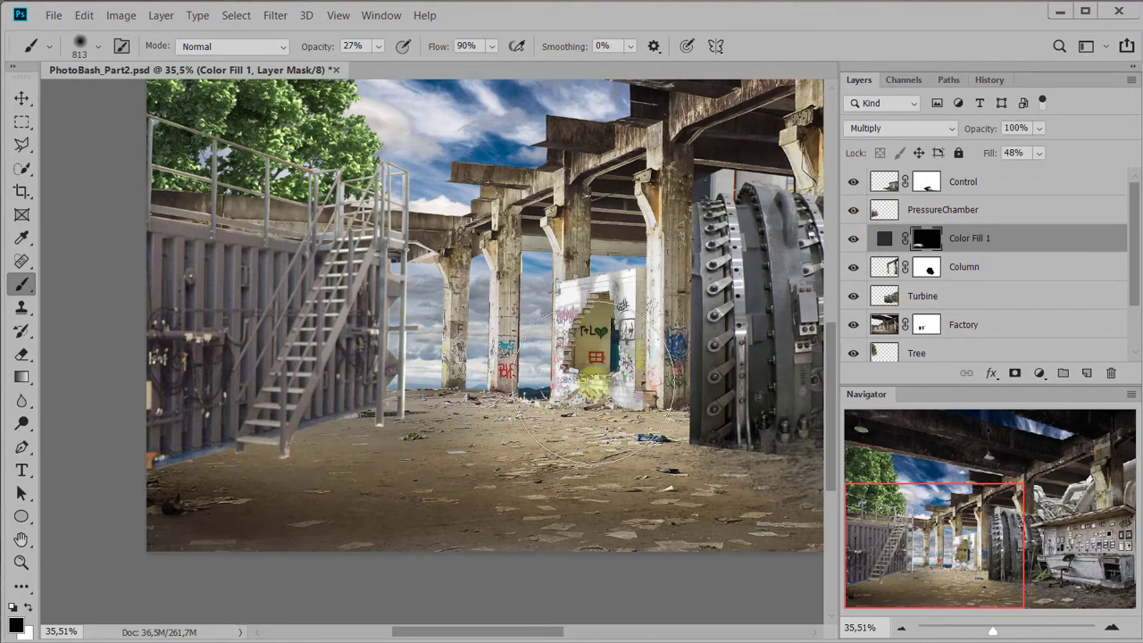
Select the PressureChamber and Color Fill 1 layers together and nudge them slightly downward with the Move tool
scroll(513, 406, "up", 1)
scroll(532, 380, "down", 3)
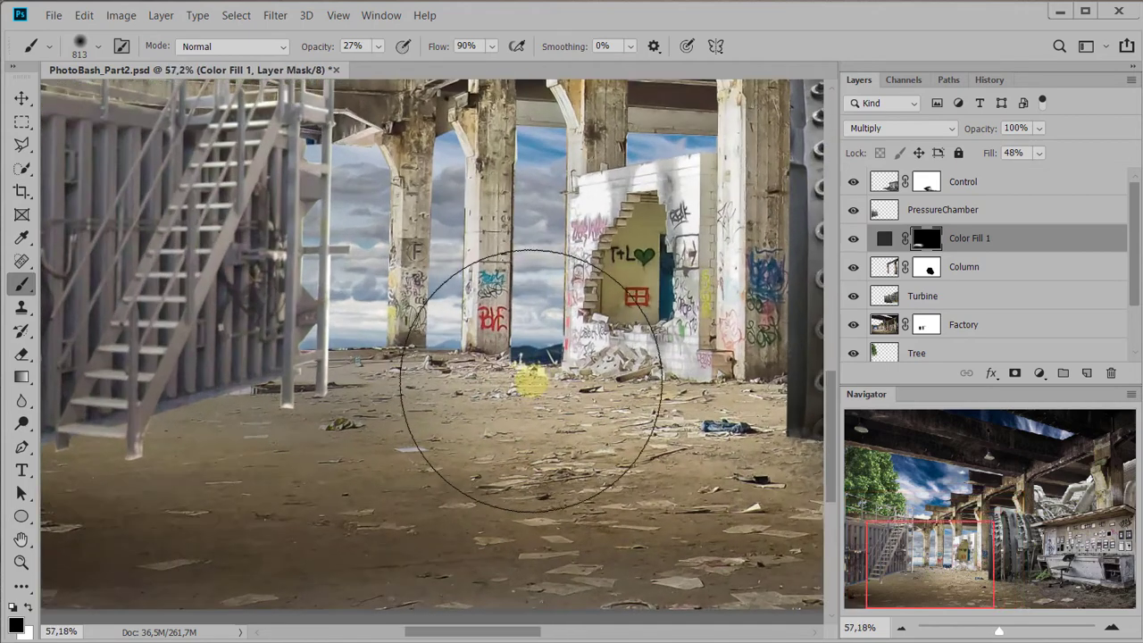
left_click(957, 214, "ctrl")
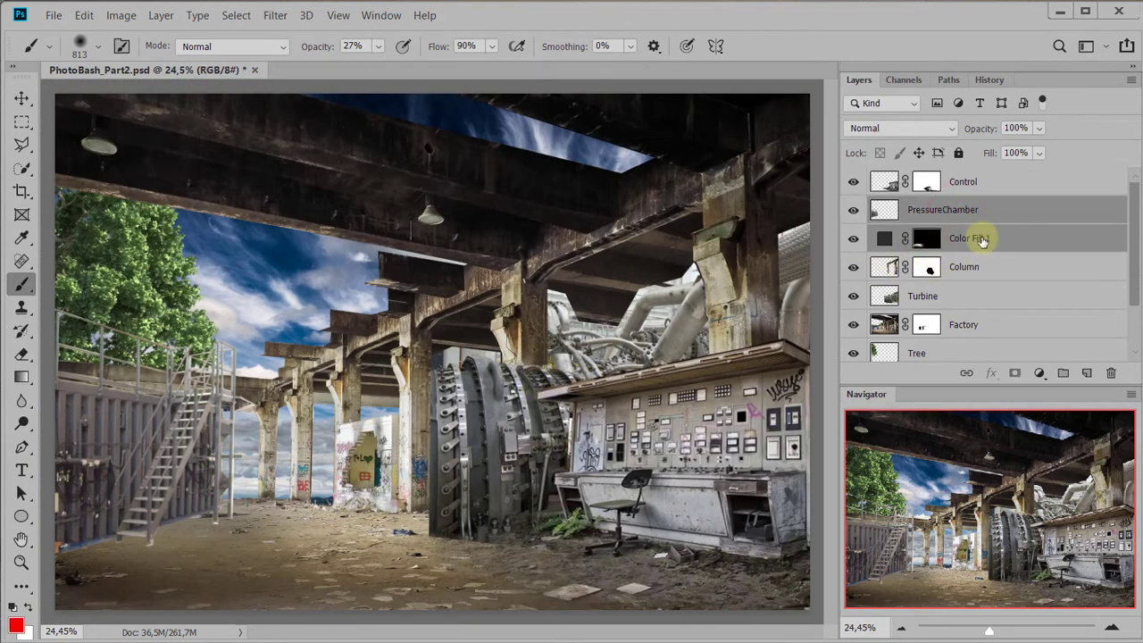
left_click(978, 235, "ctrl")
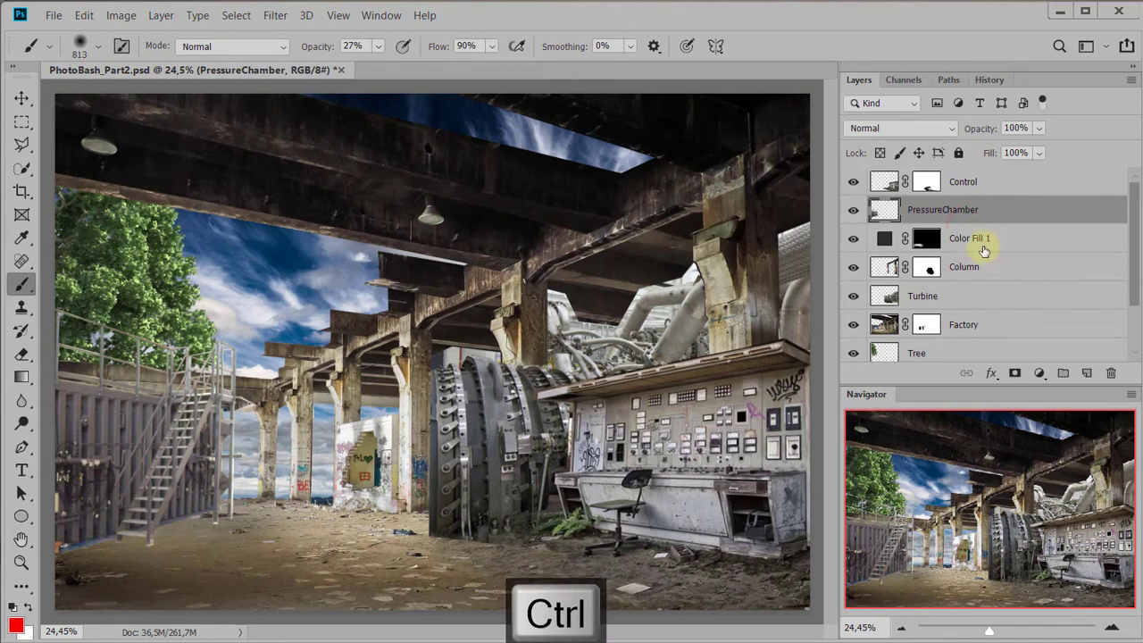
left_click(982, 246, "ctrl")
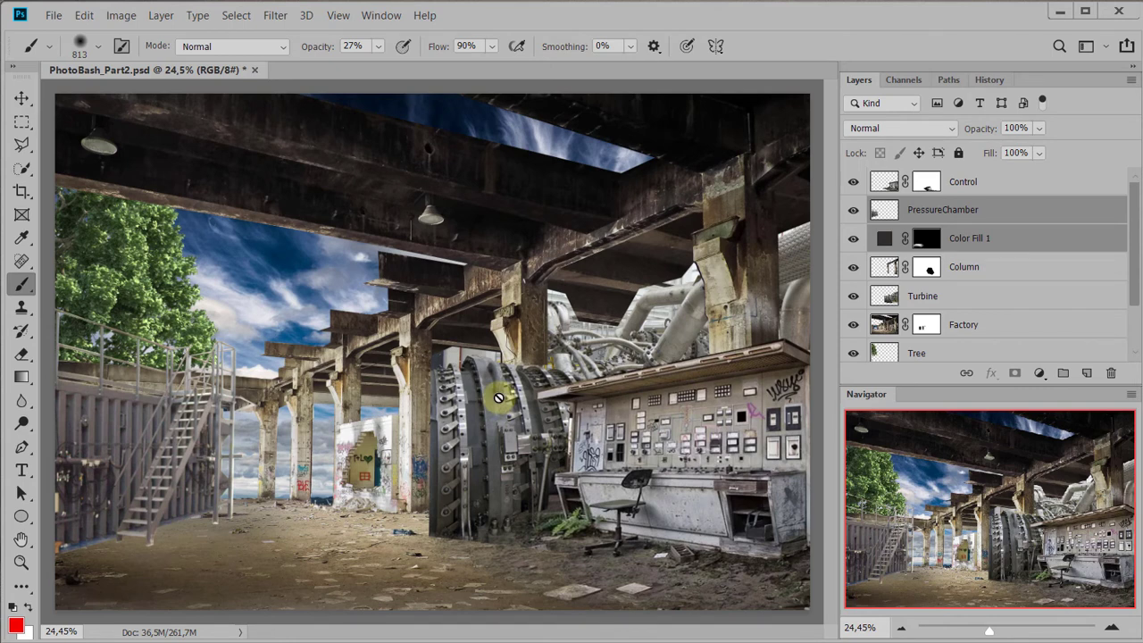
key("v")
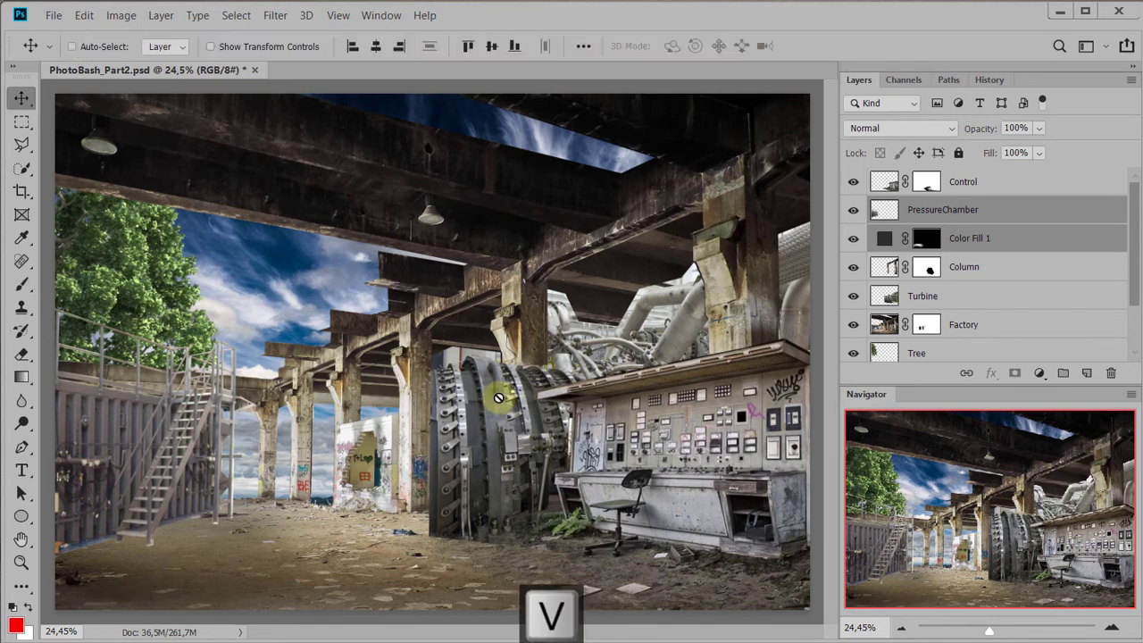
key("Down")
key("Down")
key("Down")
key("Down")
key("Down")
key("Down")
key("Down")
key("Down")
key("Down")
key("Down")
key("Down")
key("Down")
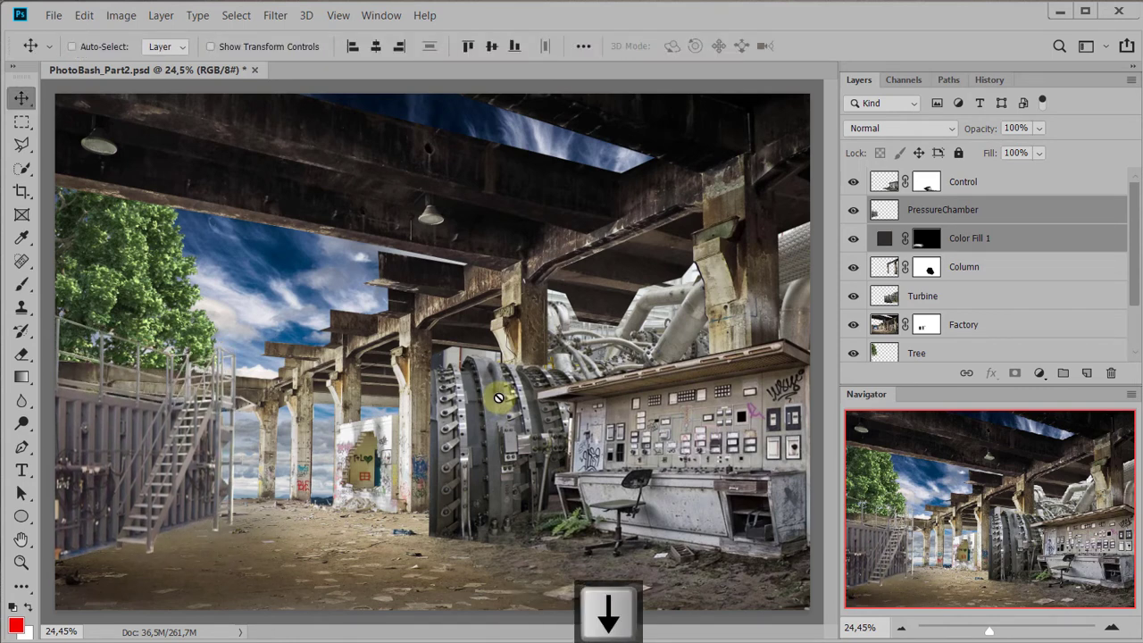
key("Down")
key("Down")
key("Down")
key("Down")
key("Up")
key("Up")
key("Up")
key("Up")
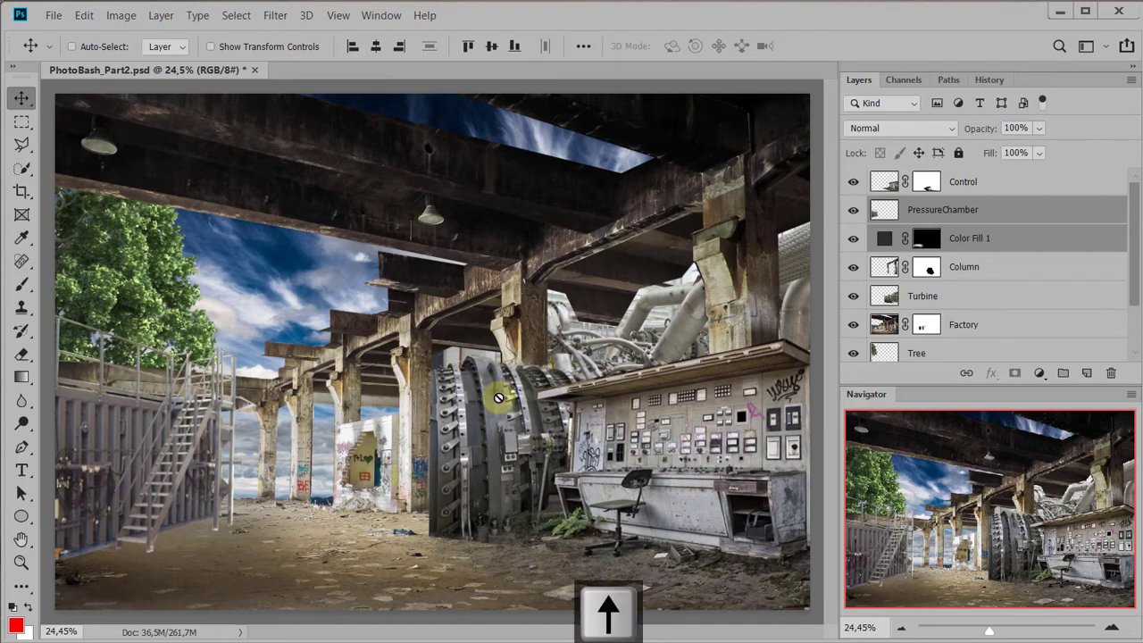
key("Down")
key("Down")
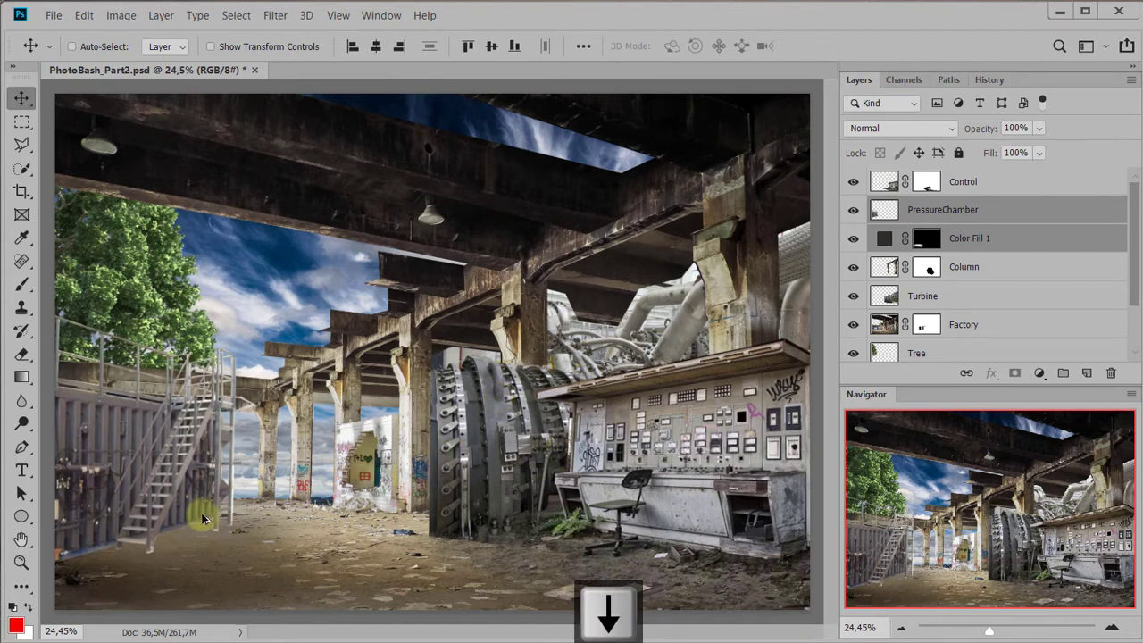
Load the PressureChamber layer's outline as a selection and add an Exposure adjustment layer masked to it
left_click(355, 462)
scroll(198, 528, "up", 1)
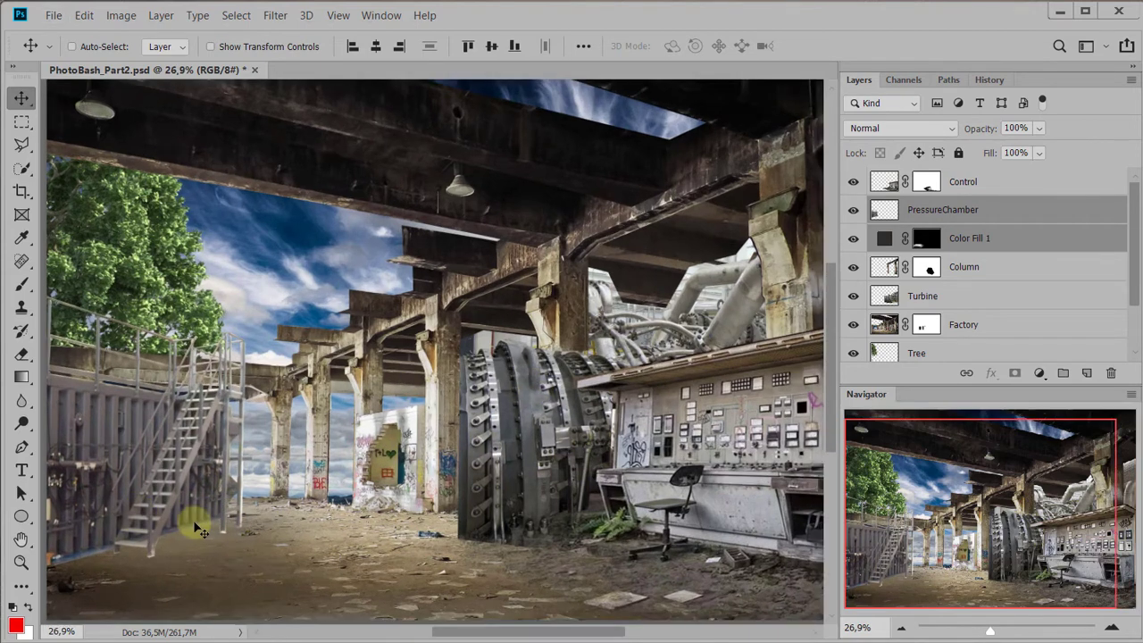
left_click_drag(342, 435, 409, 396)
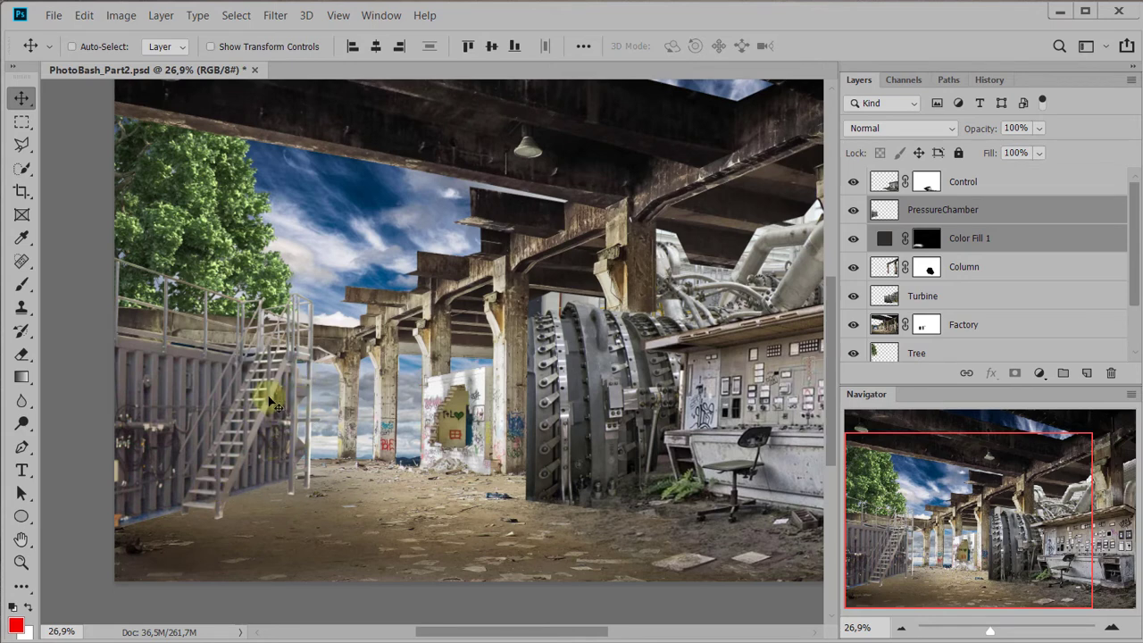
left_click(955, 209)
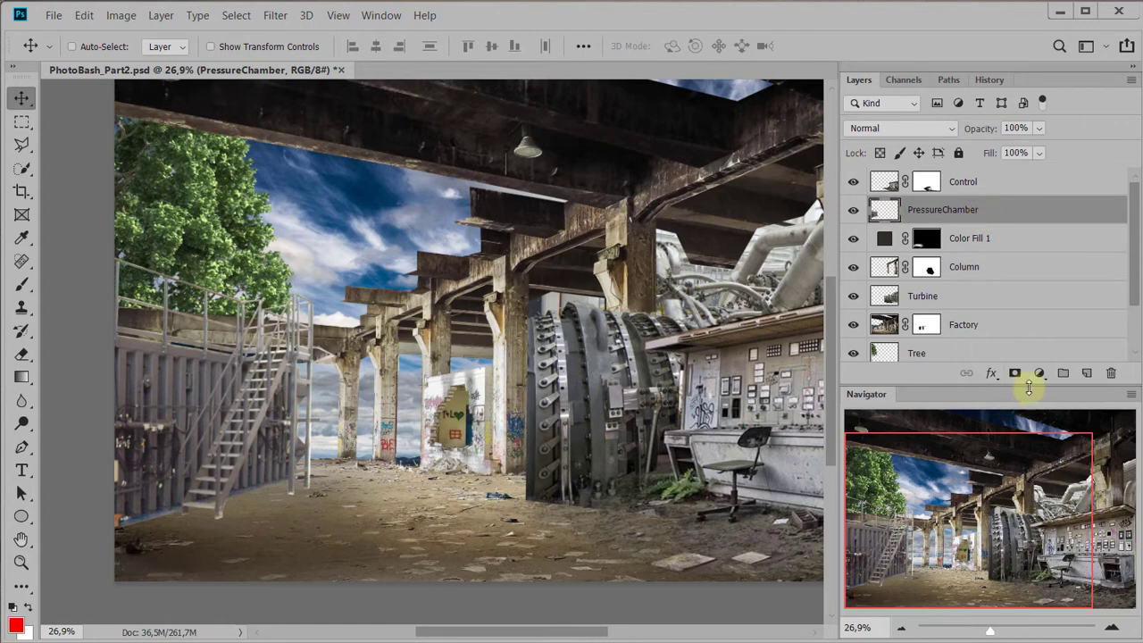
left_click(889, 213, "ctrl")
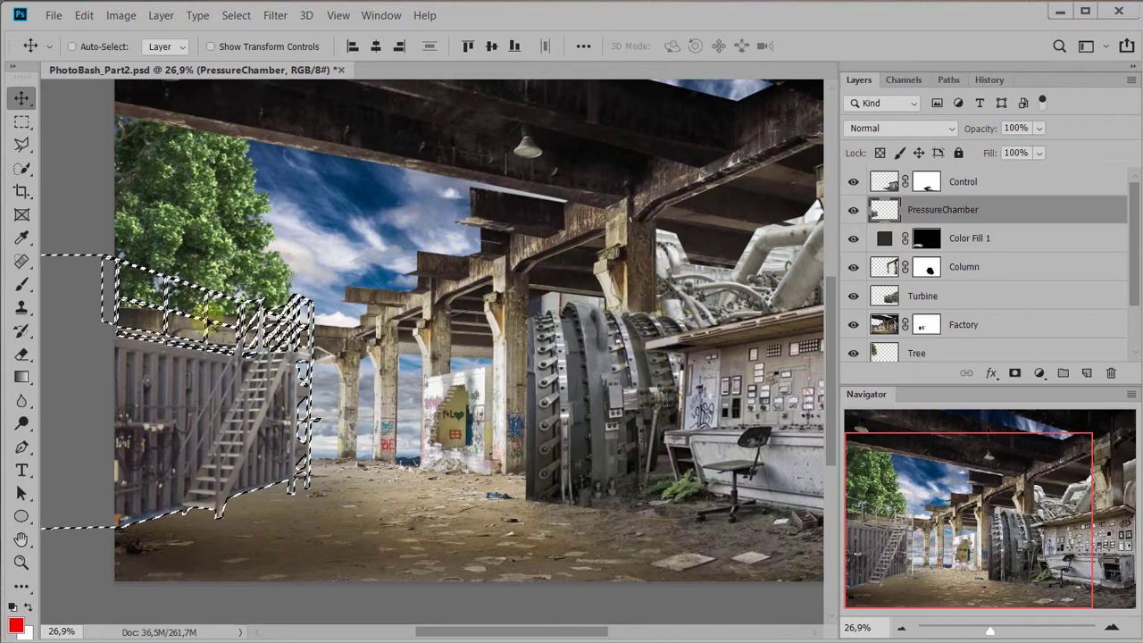
left_click(1038, 375)
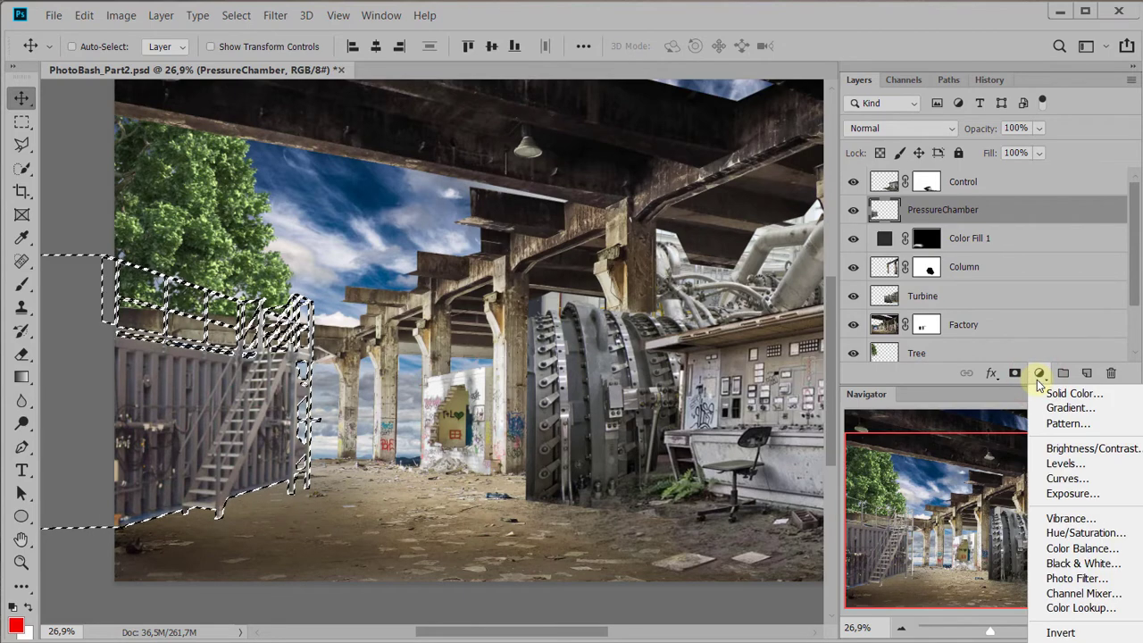
left_click(1070, 493)
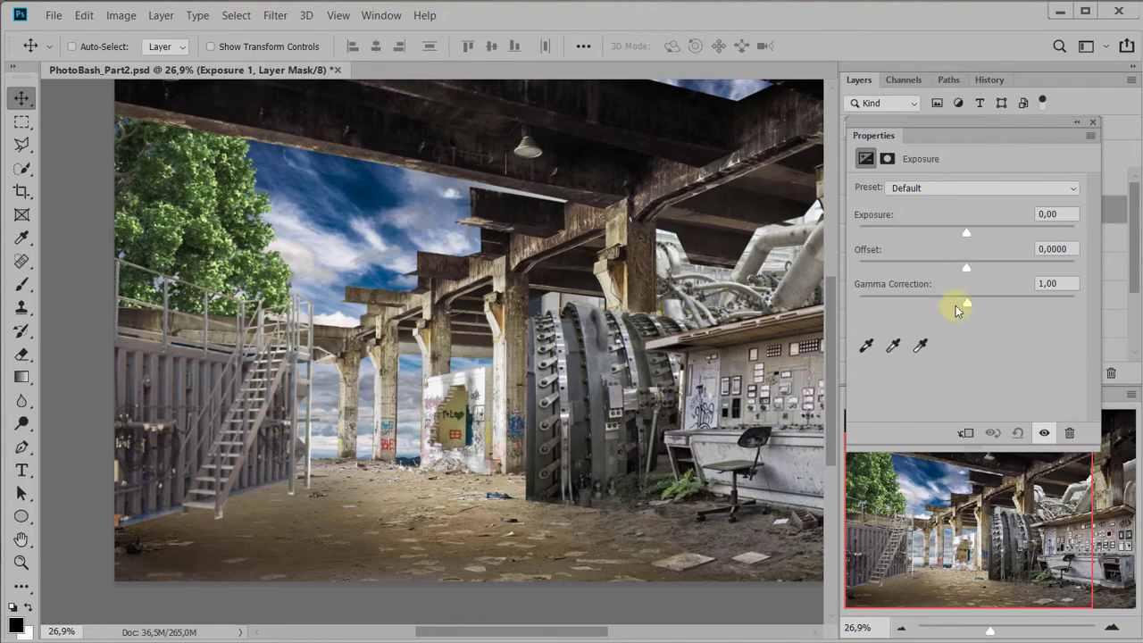
Darken the chamber with Exposure -0,94 and Gamma Correction 0,86, comparing the image with the adjustment hidden
left_click_drag(970, 302, 1003, 303)
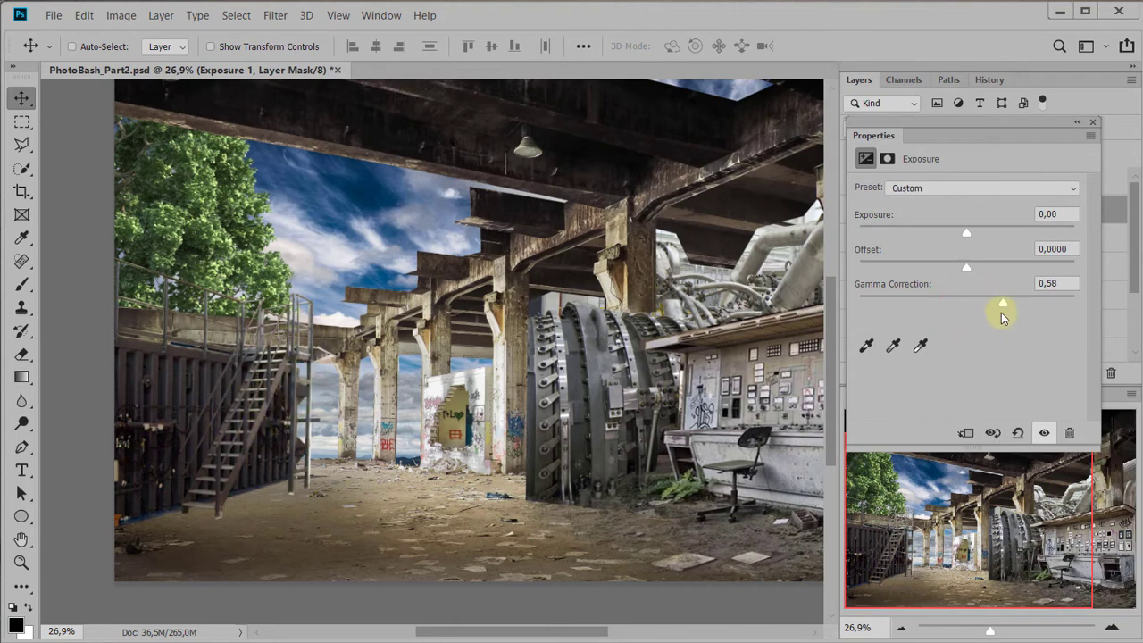
left_click_drag(1002, 307, 978, 303)
left_click_drag(965, 234, 956, 237)
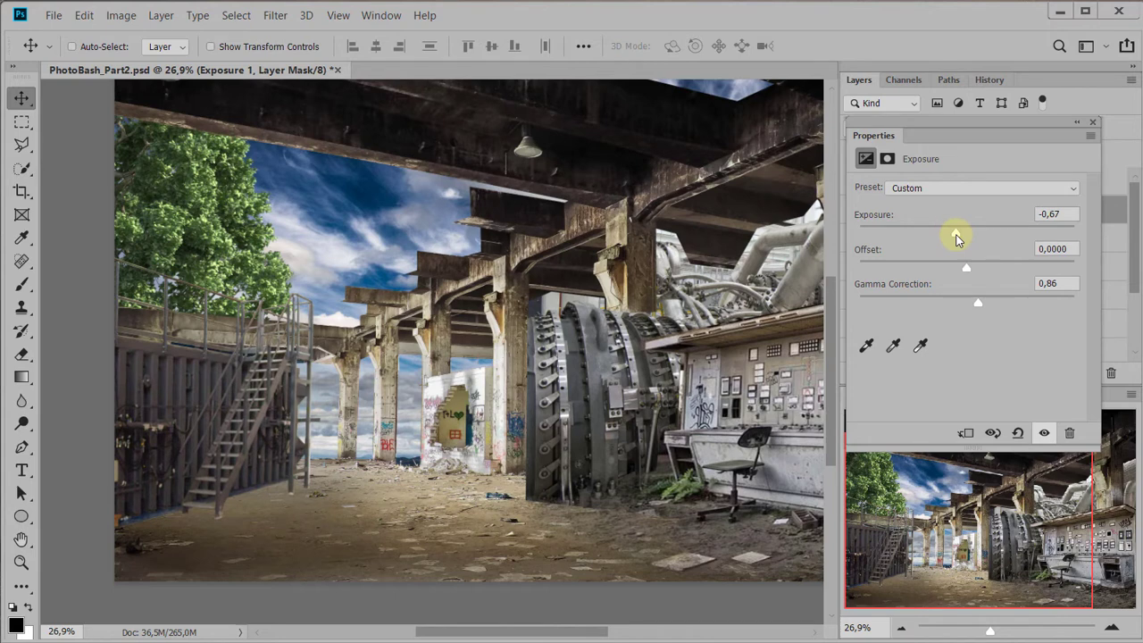
left_click_drag(956, 234, 953, 235)
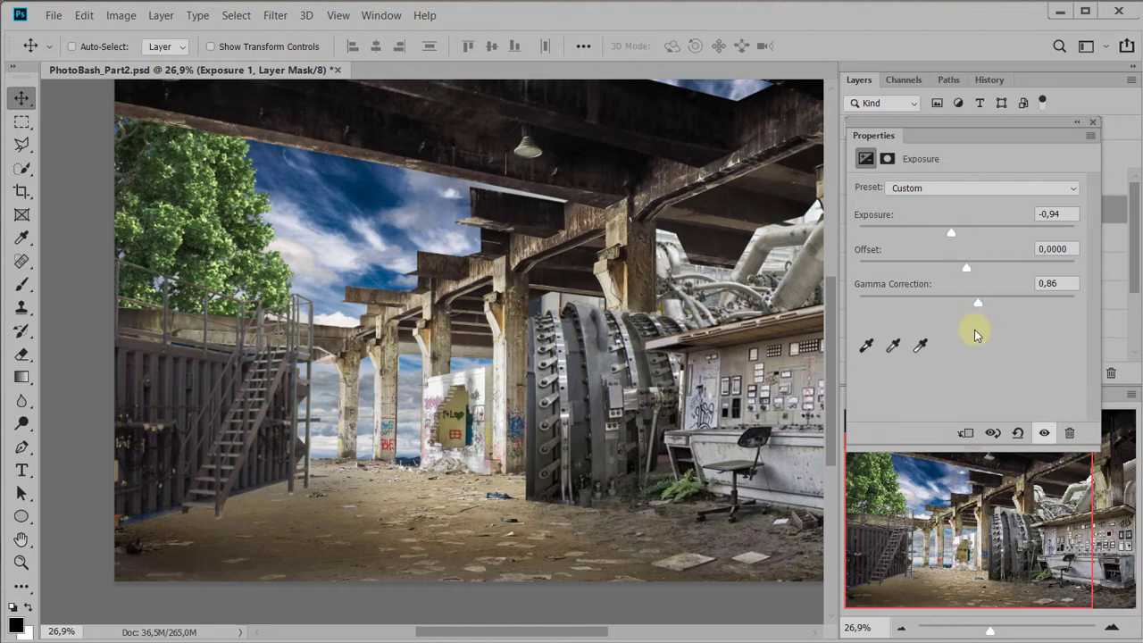
left_click(1045, 435)
left_click(1043, 437)
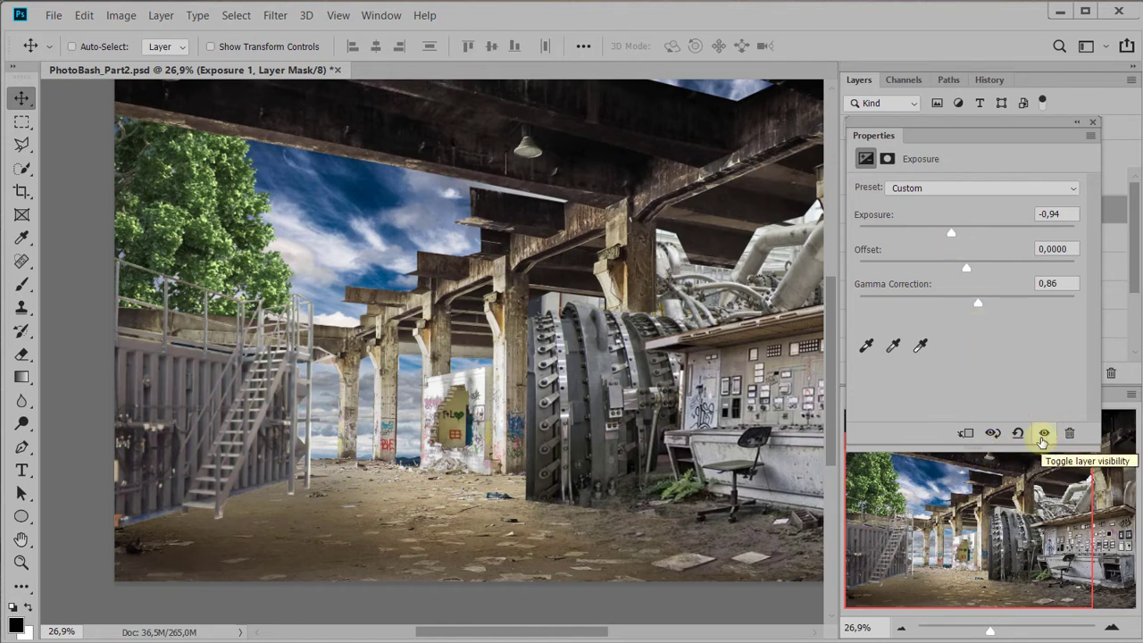
left_click(1042, 437)
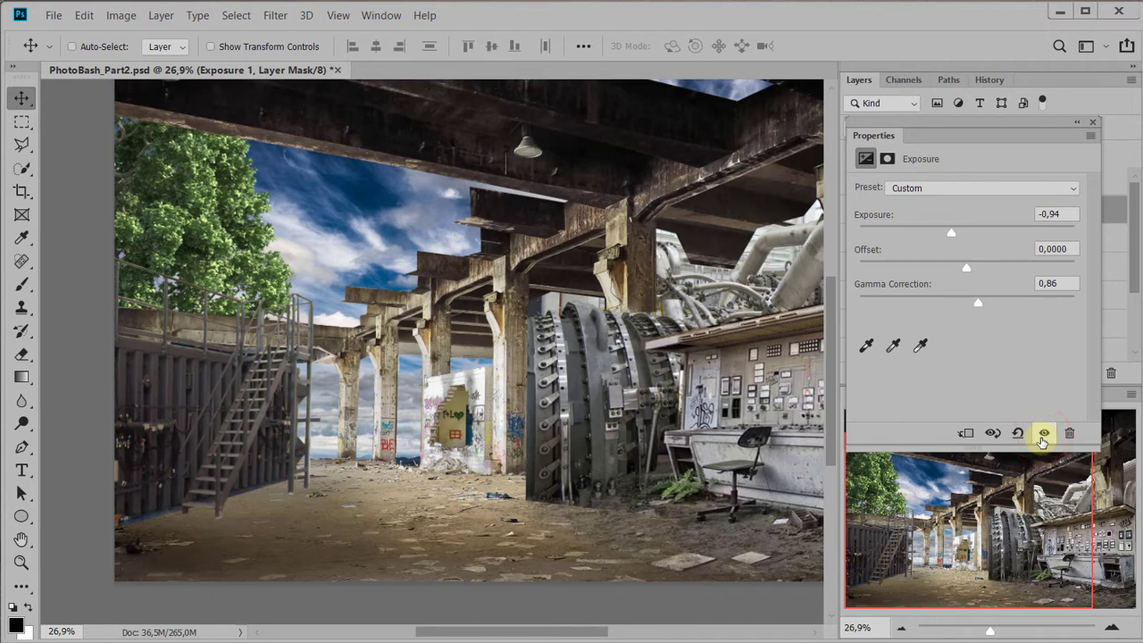
left_click(1092, 122)
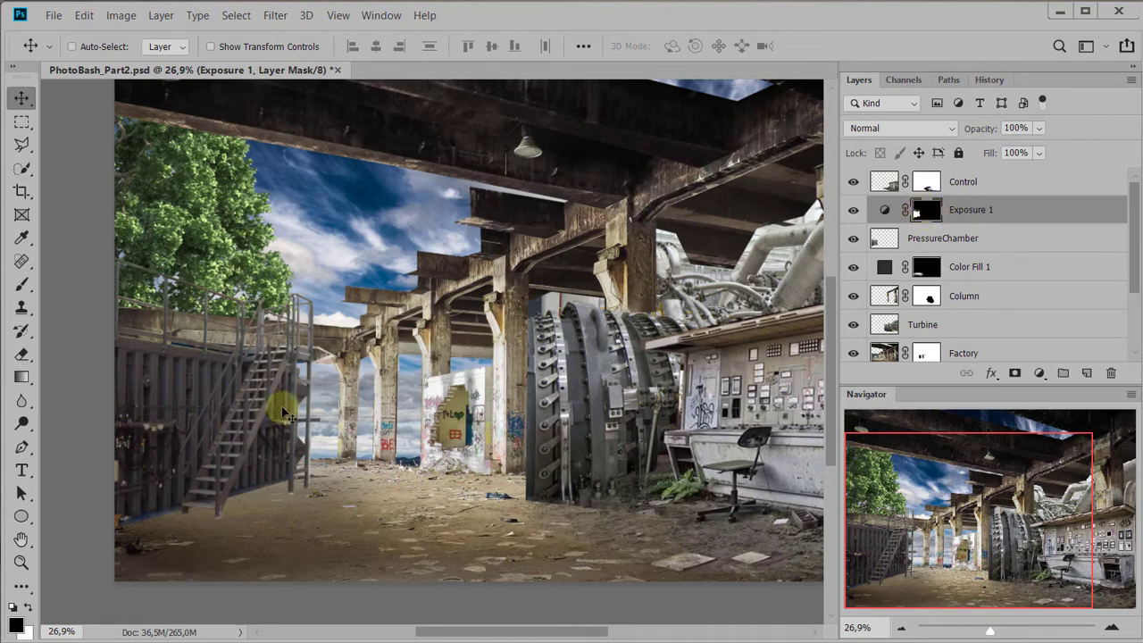
Paint black at 27% opacity on the Exposure 1 mask to weaken the darkening around the chamber's staircase
key("b")
left_click(329, 335)
mouse_move(329, 336)
left_mouse_down()
mouse_move(296, 353)
mouse_move(289, 301)
mouse_move(283, 334)
mouse_move(263, 338)
mouse_move(180, 308)
mouse_move(198, 310)
mouse_move(98, 298)
mouse_move(136, 290)
mouse_move(266, 307)
mouse_move(136, 320)
mouse_move(164, 344)
mouse_move(270, 352)
mouse_move(155, 361)
mouse_move(183, 390)
mouse_move(288, 370)
mouse_move(342, 384)
mouse_move(281, 362)
mouse_move(303, 318)
mouse_move(180, 255)
mouse_move(249, 353)
mouse_move(191, 365)
mouse_move(308, 323)
mouse_move(198, 388)
mouse_move(234, 360)
mouse_move(294, 400)
left_mouse_up()
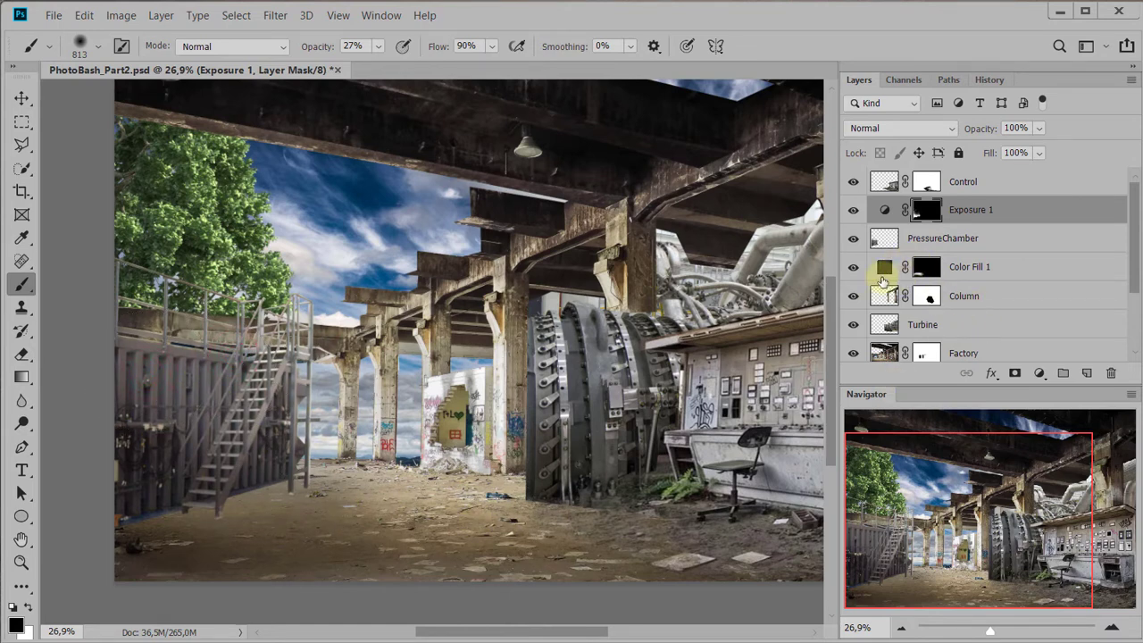
Compare the ground shadow with the Color Fill 1 layer hidden and set that layer's Fill to 59%
left_click(853, 268)
left_click(854, 268)
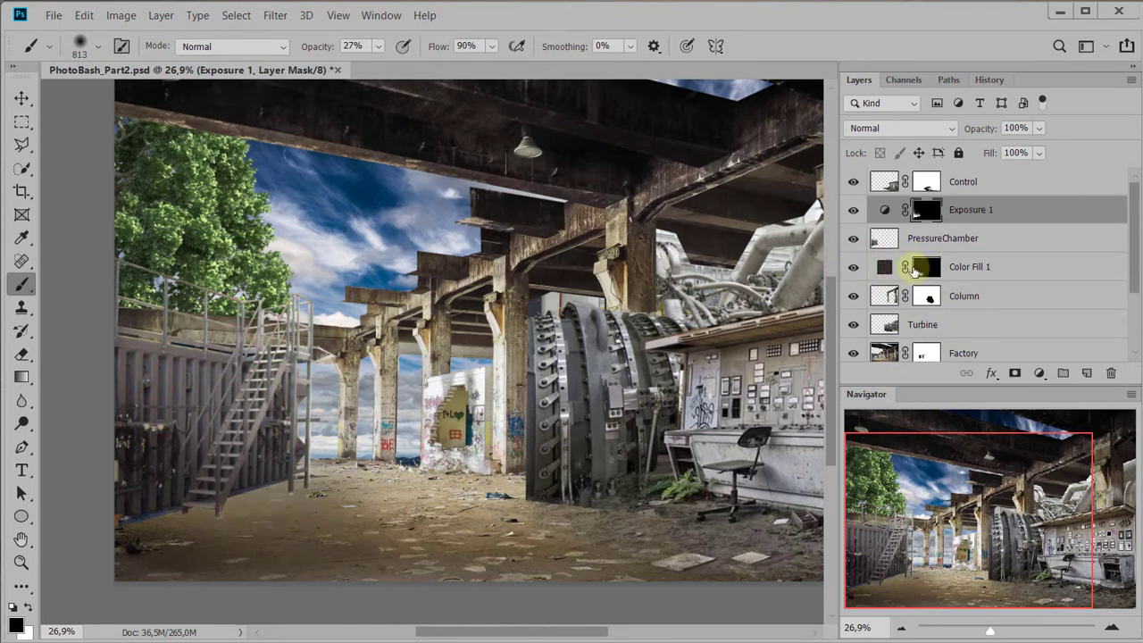
left_click(970, 273)
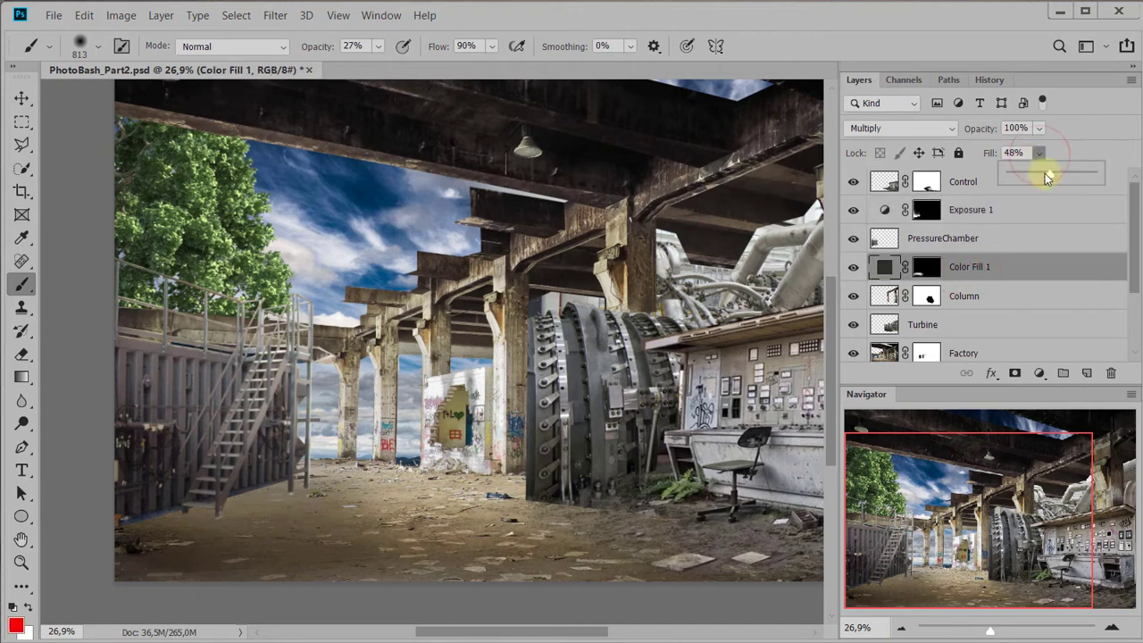
mouse_move(1054, 182)
left_mouse_down()
mouse_move(1078, 175)
mouse_move(1065, 177)
left_mouse_up()
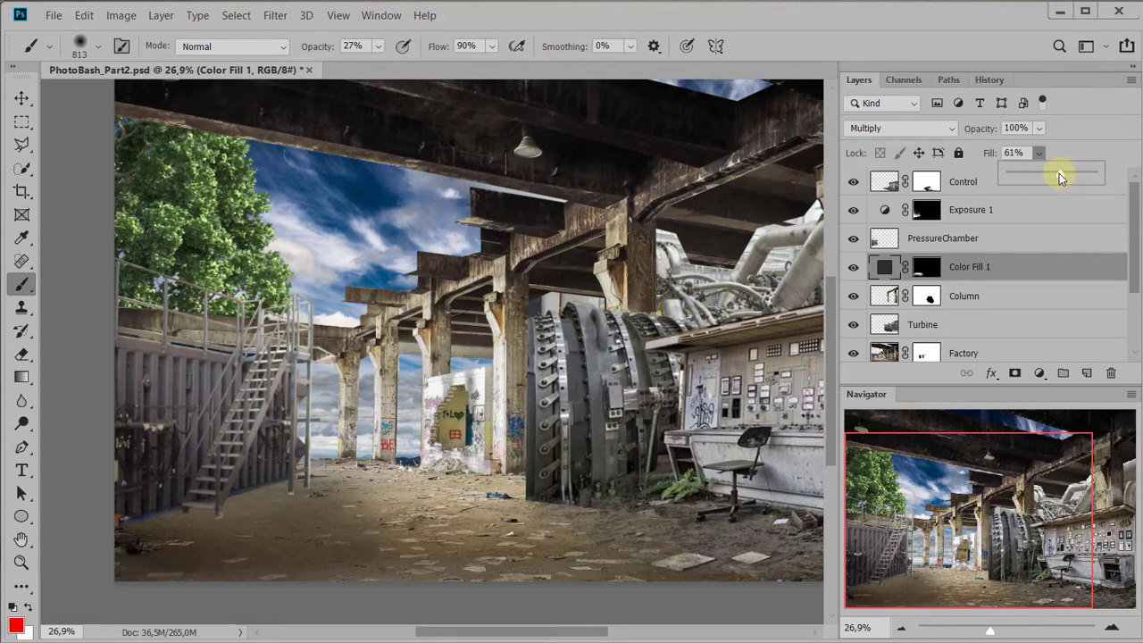
left_click(928, 23)
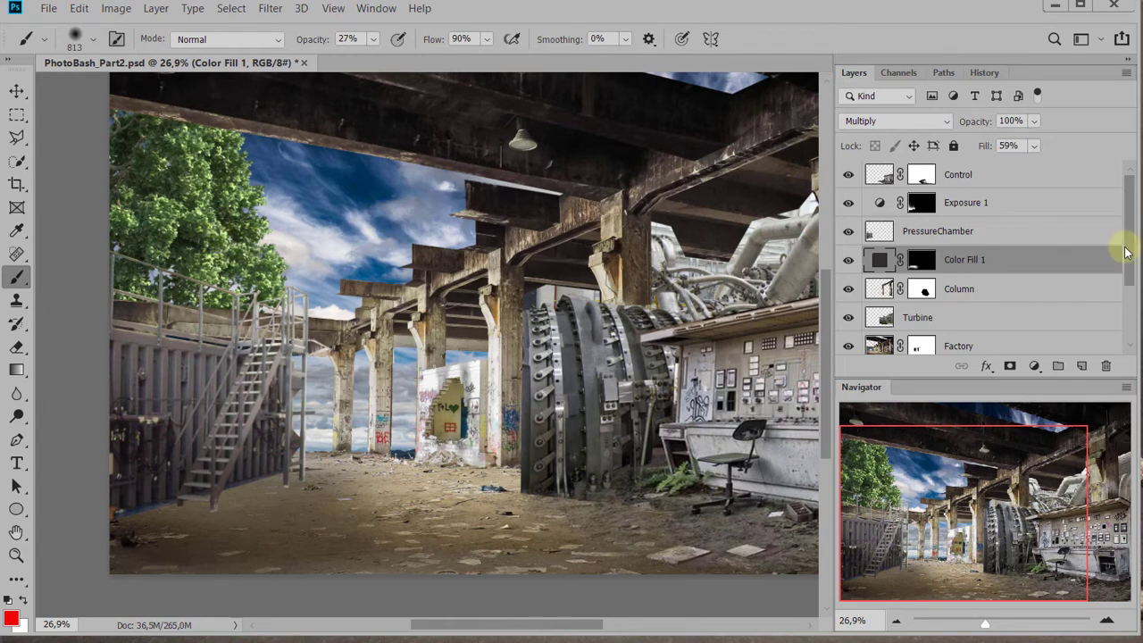
Add a Hue/Saturation adjustment layer directly above the Sky layer
scroll(1123, 244, "down", 3)
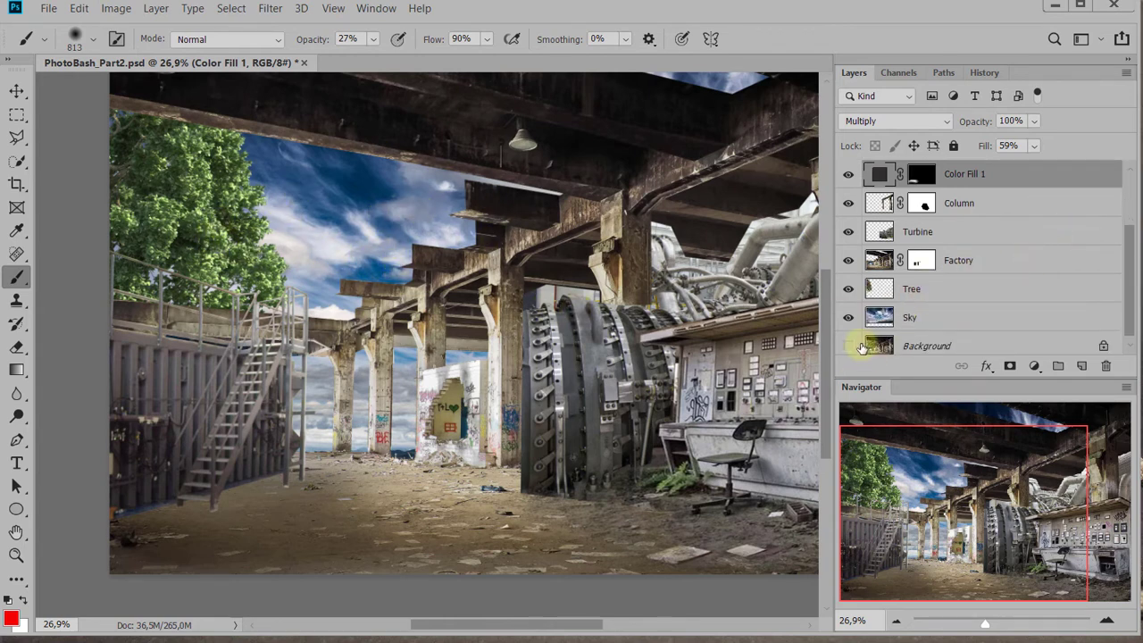
scroll(1050, 279, "down", 1)
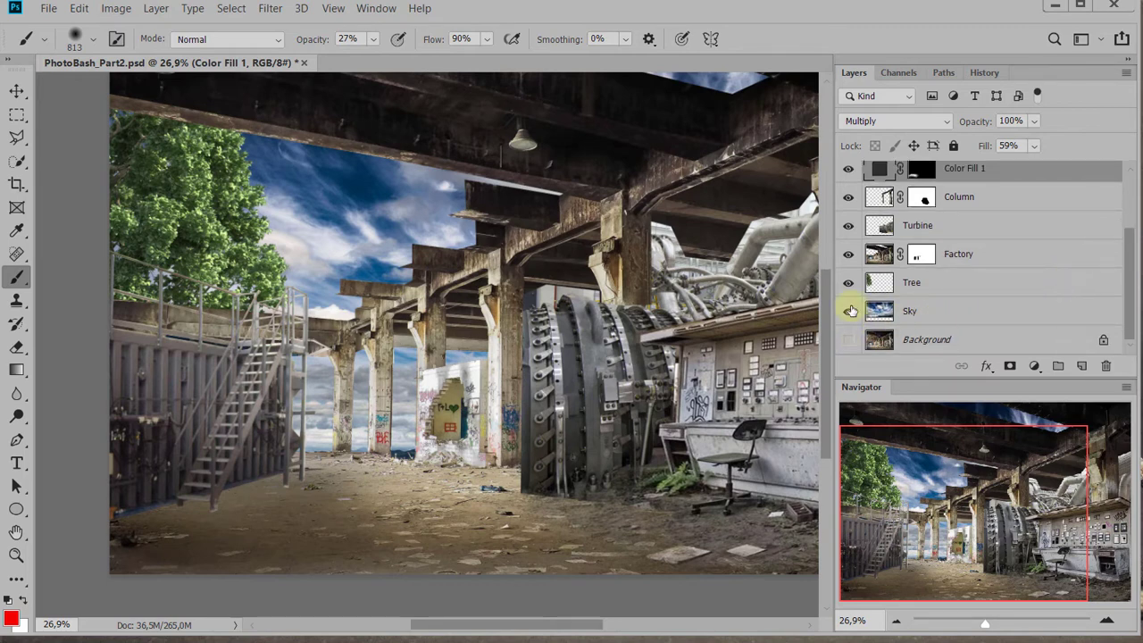
left_click(884, 312)
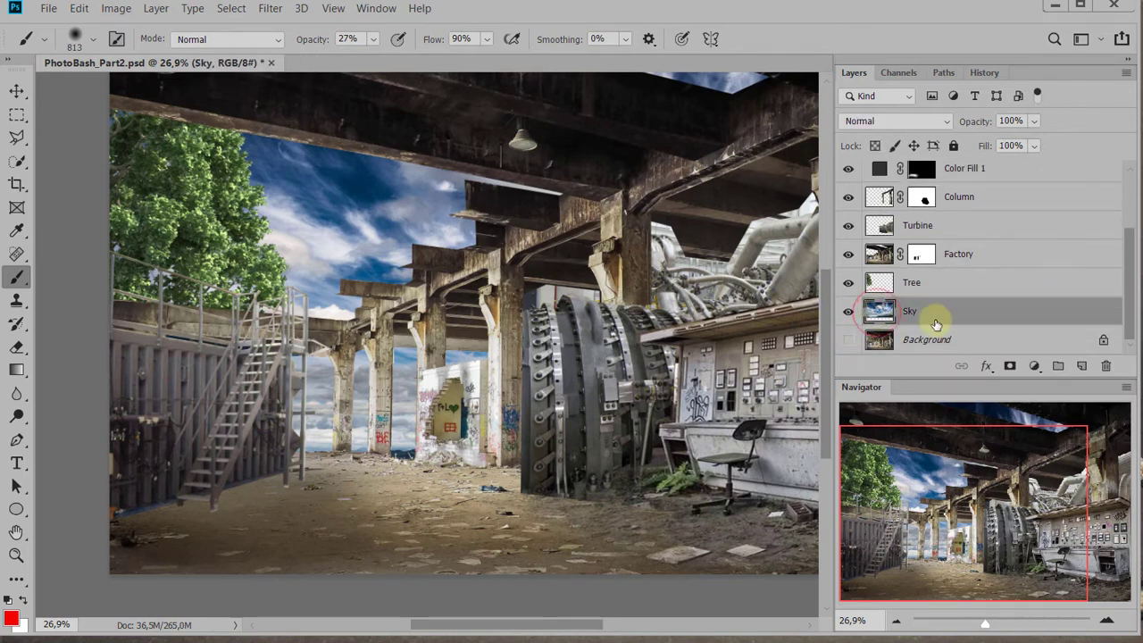
left_click(1034, 367)
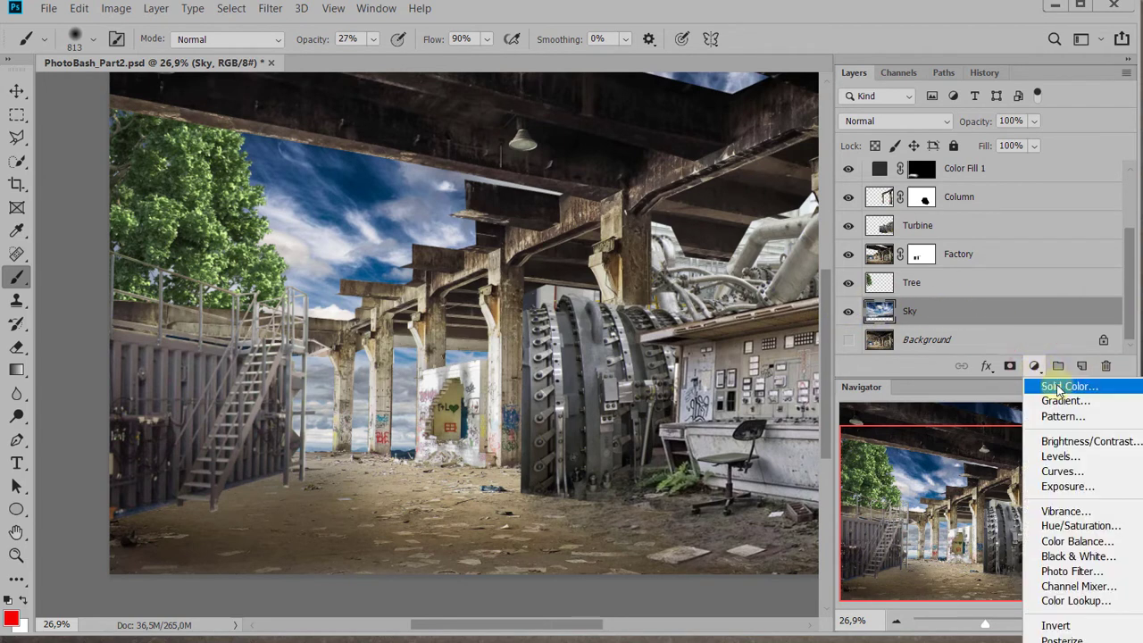
left_click(1090, 527)
Shift the sky toward a muted teal with Hue -18 and Saturation -40 in its Hue/Saturation adjustment
left_click_drag(980, 130, 687, 166)
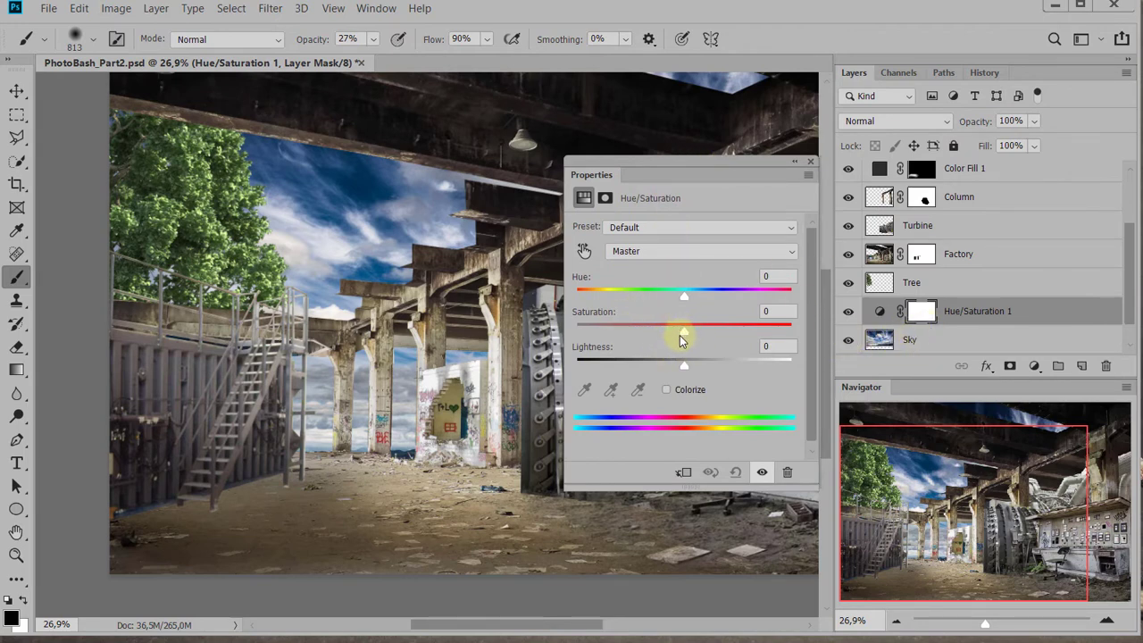
left_click_drag(681, 333, 670, 335)
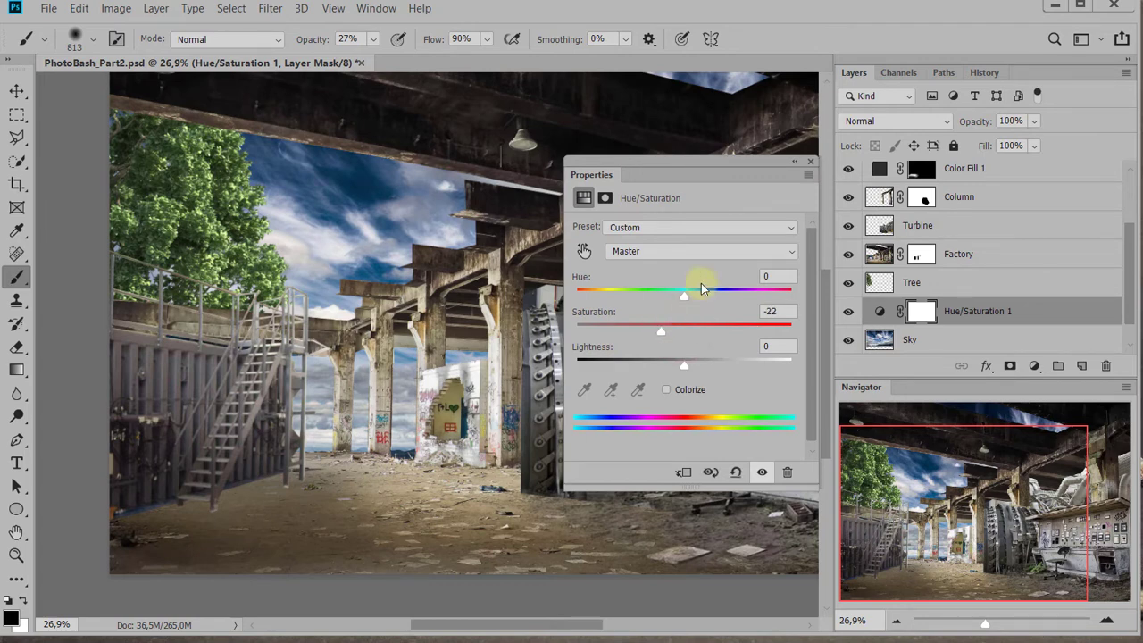
left_click_drag(696, 300, 666, 301)
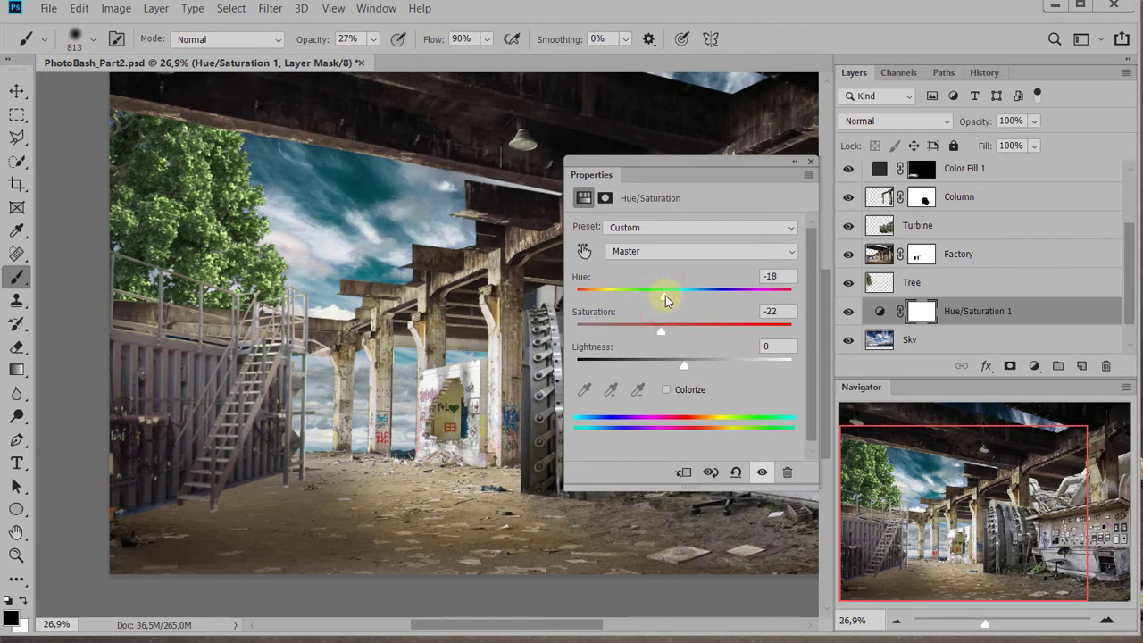
left_click_drag(665, 295, 662, 300)
left_click_drag(659, 334, 655, 336)
left_click_drag(644, 332, 641, 338)
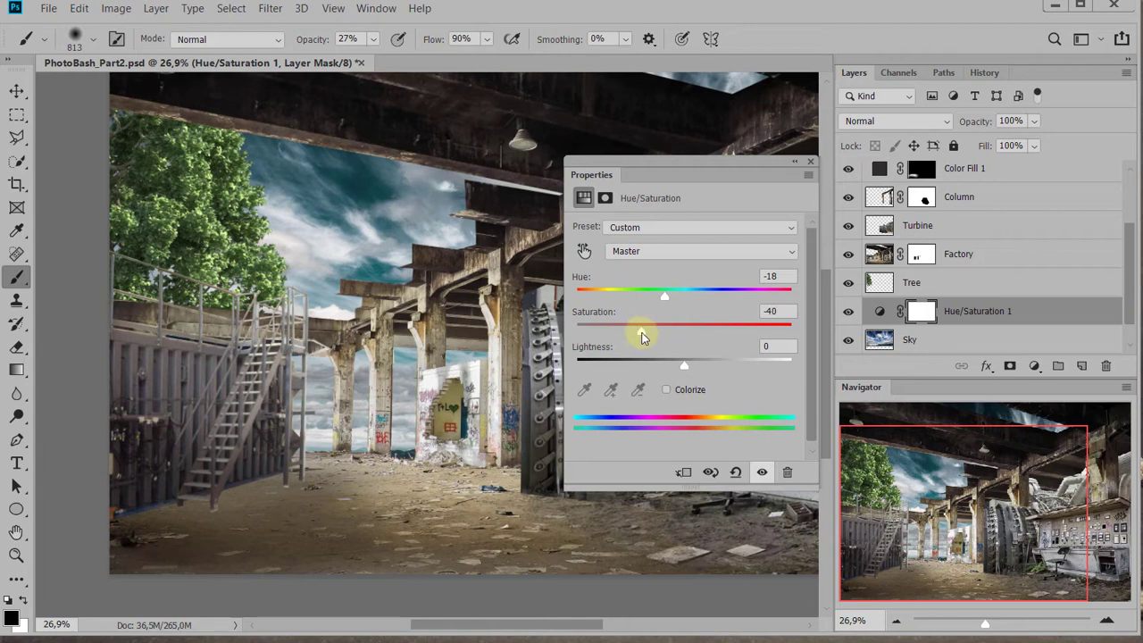
mouse_move(732, 162)
left_mouse_down()
mouse_move(1055, 202)
mouse_move(890, 186)
left_mouse_up()
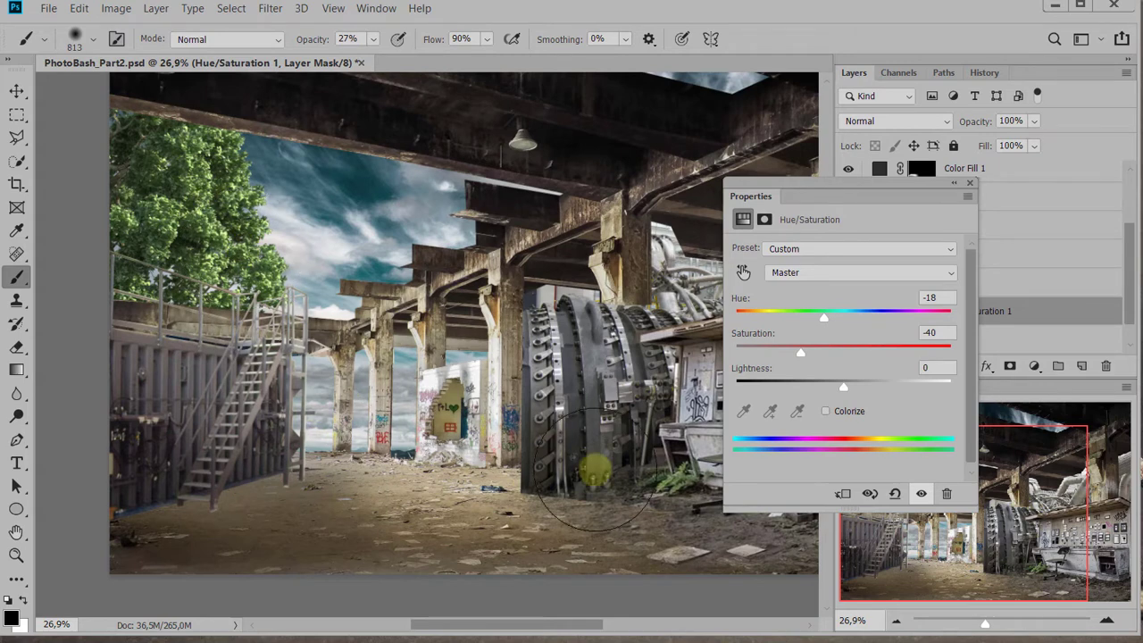
left_click(969, 185)
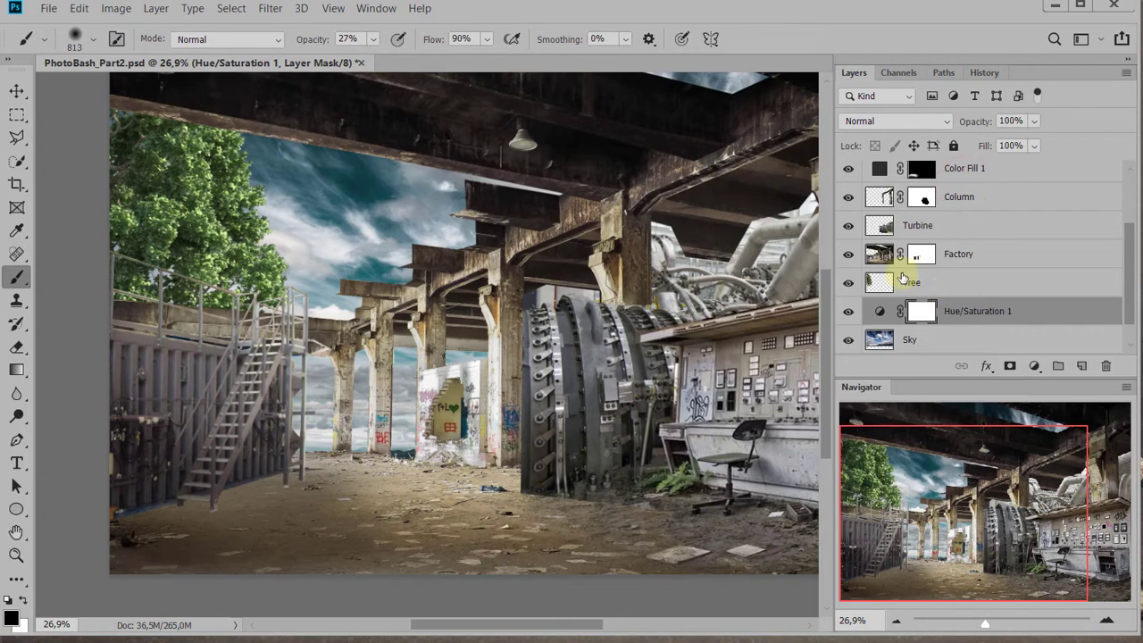
Load the Tree layer's outline as a selection and add a Hue/Saturation adjustment layer masked to it
scroll(961, 259, "up", 1)
scroll(961, 259, "down", 2)
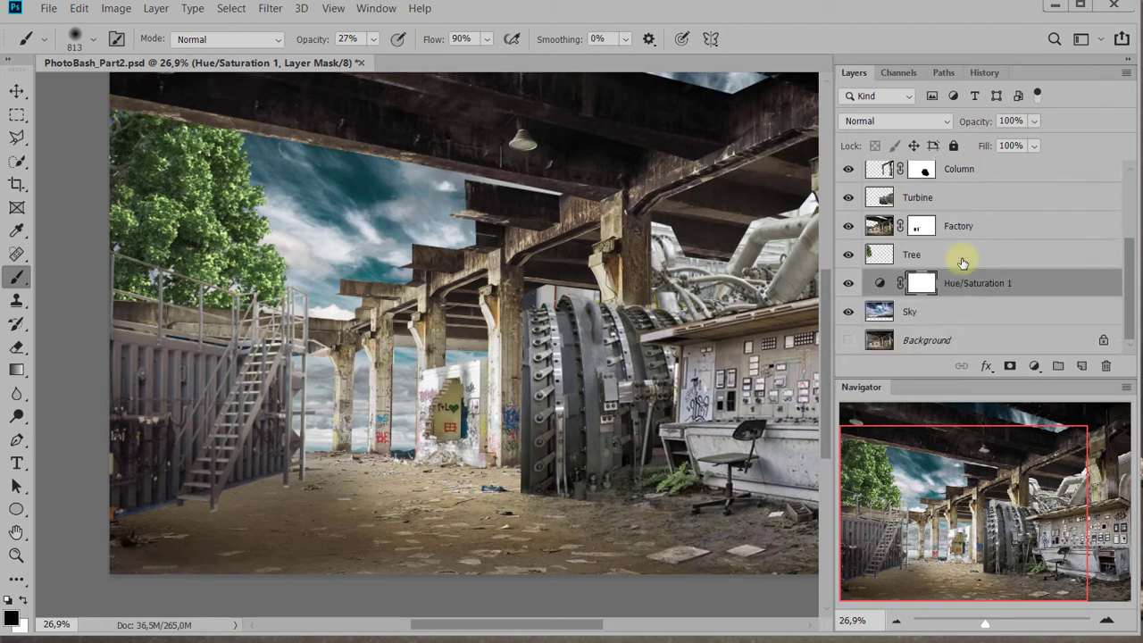
left_click(886, 255)
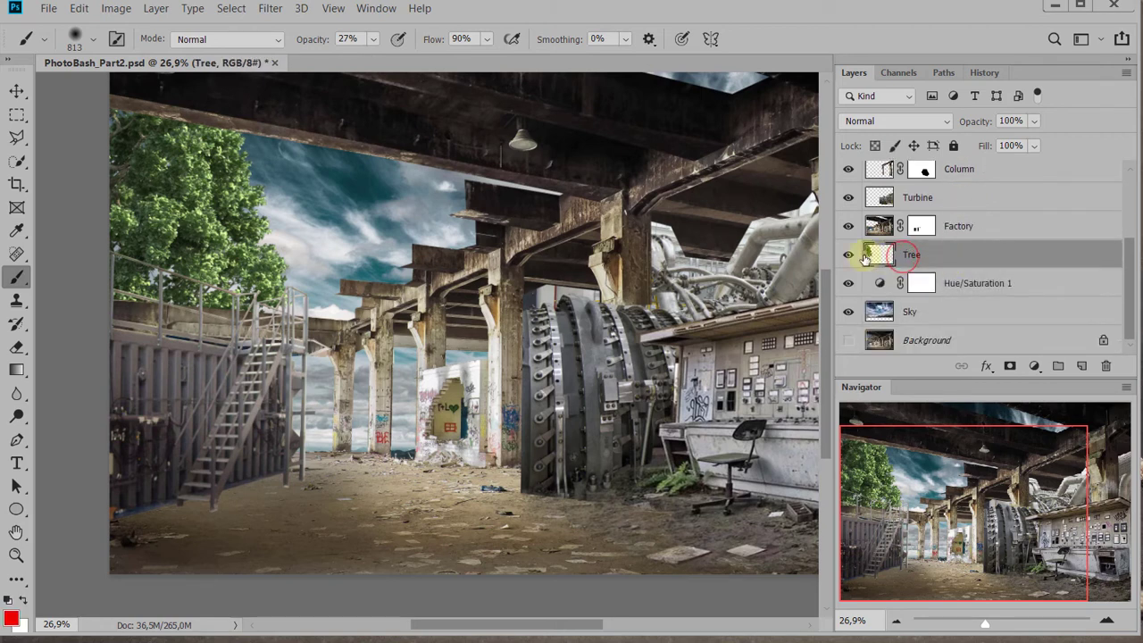
left_click(884, 256, "ctrl")
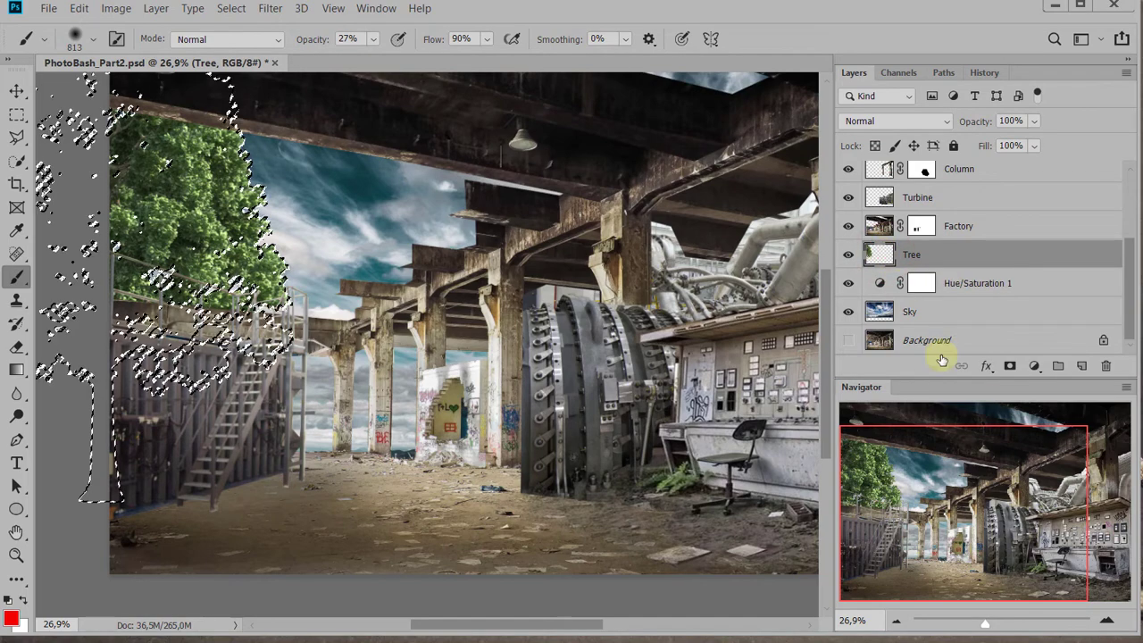
left_click(1030, 366)
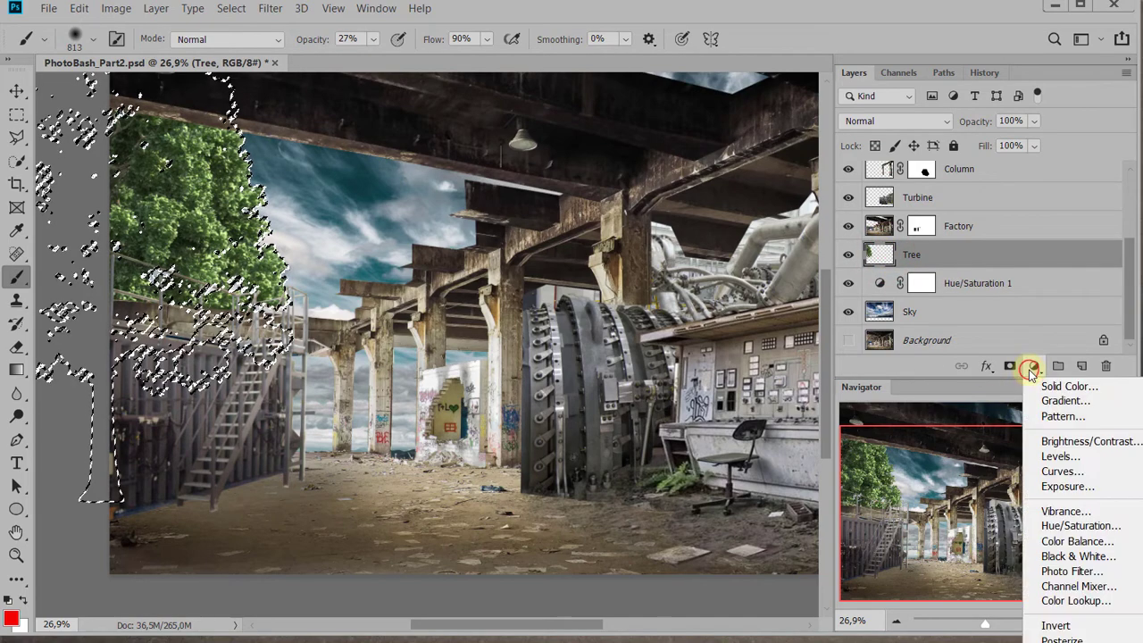
left_click(1072, 527)
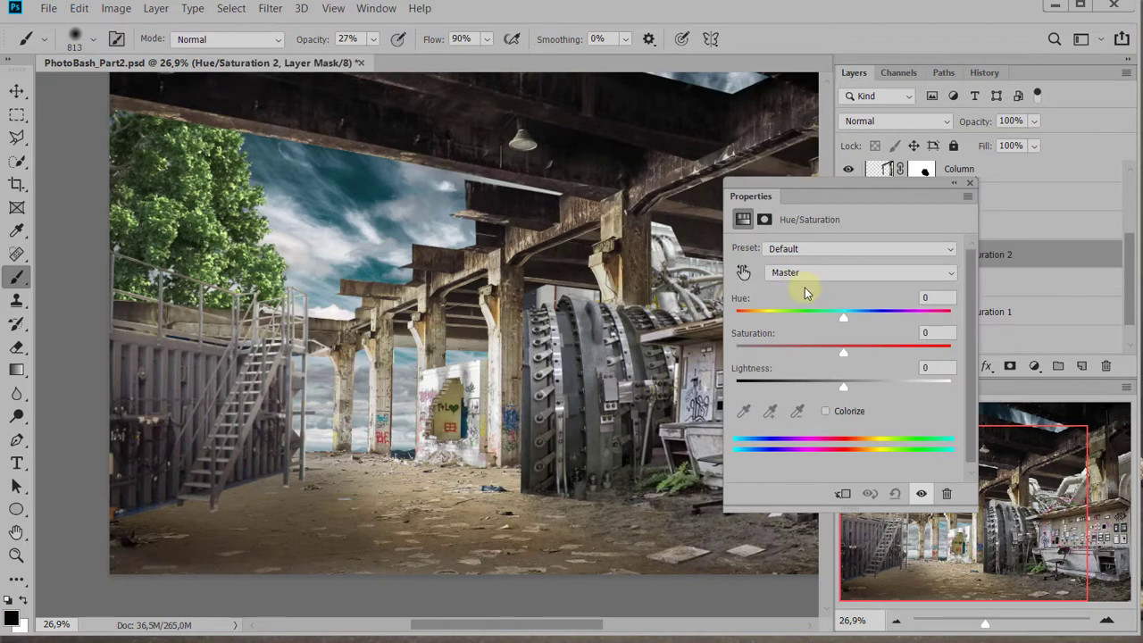
Mute the tree's green with Hue -24, Saturation -23 and Lightness -1 in its Hue/Saturation adjustment, comparing the image with and without it
left_click_drag(843, 359, 824, 355)
left_click_drag(848, 312, 817, 319)
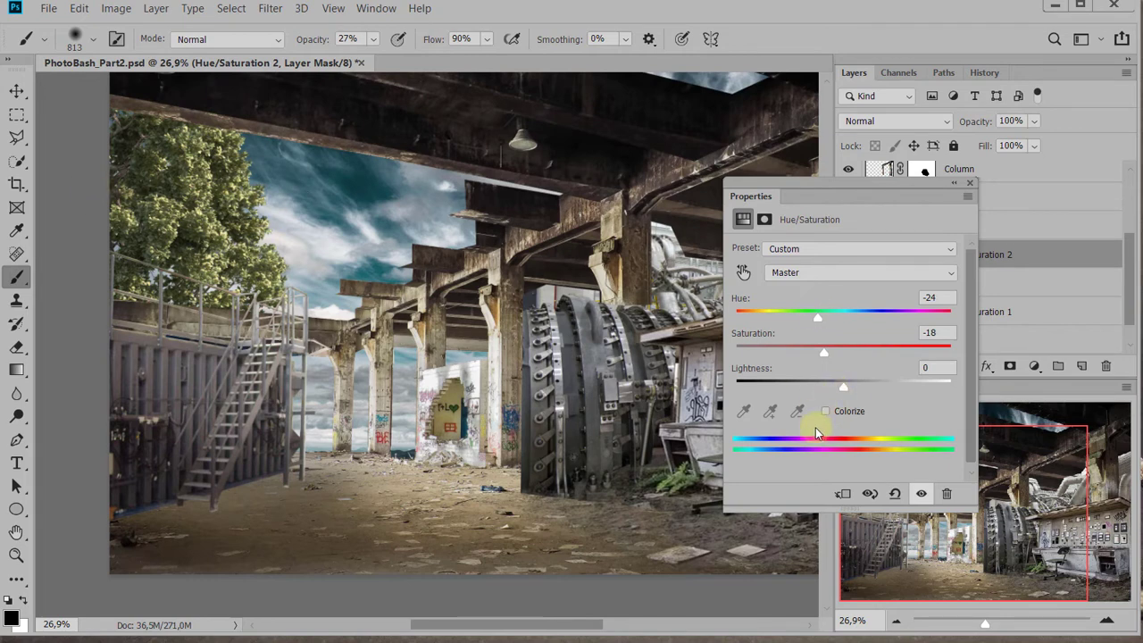
left_click(921, 496)
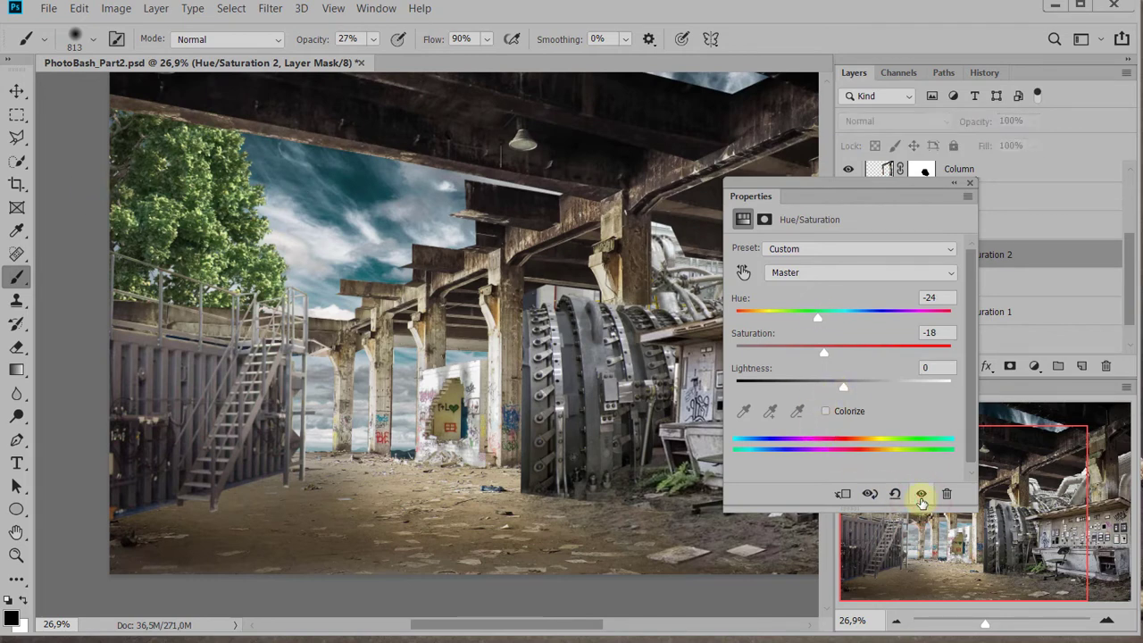
left_click(921, 495)
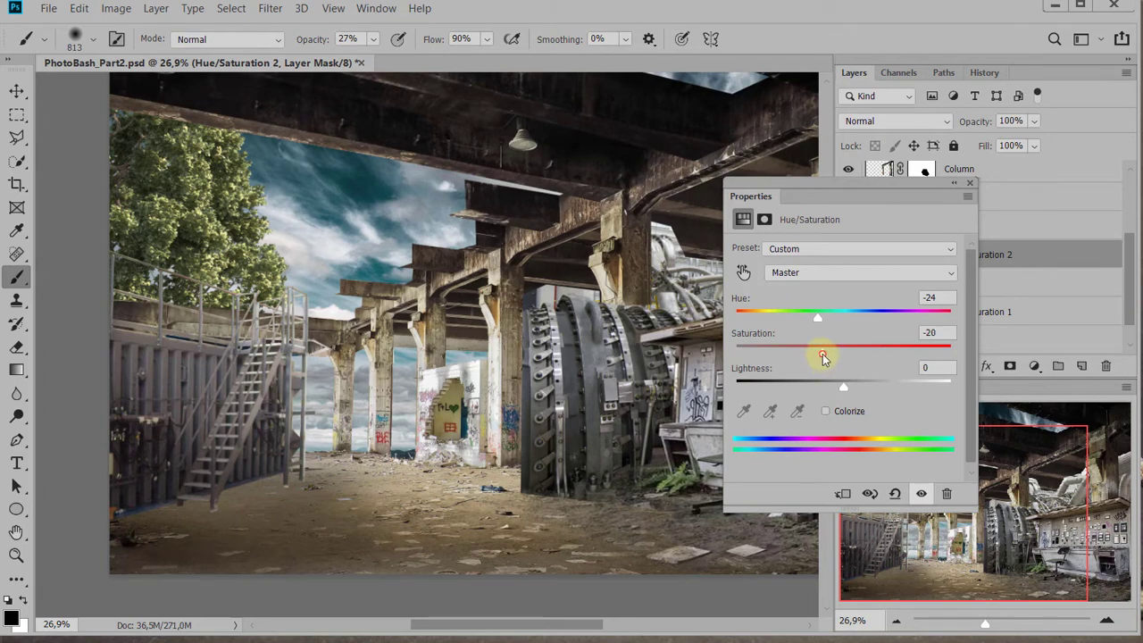
left_click_drag(823, 353, 843, 381)
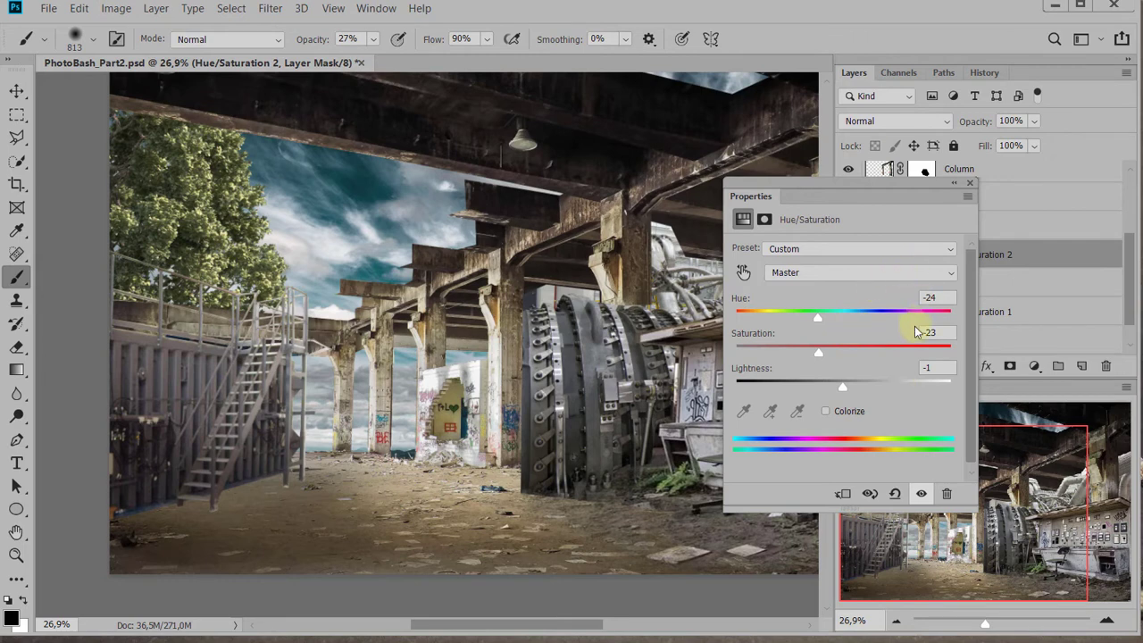
left_click(973, 183)
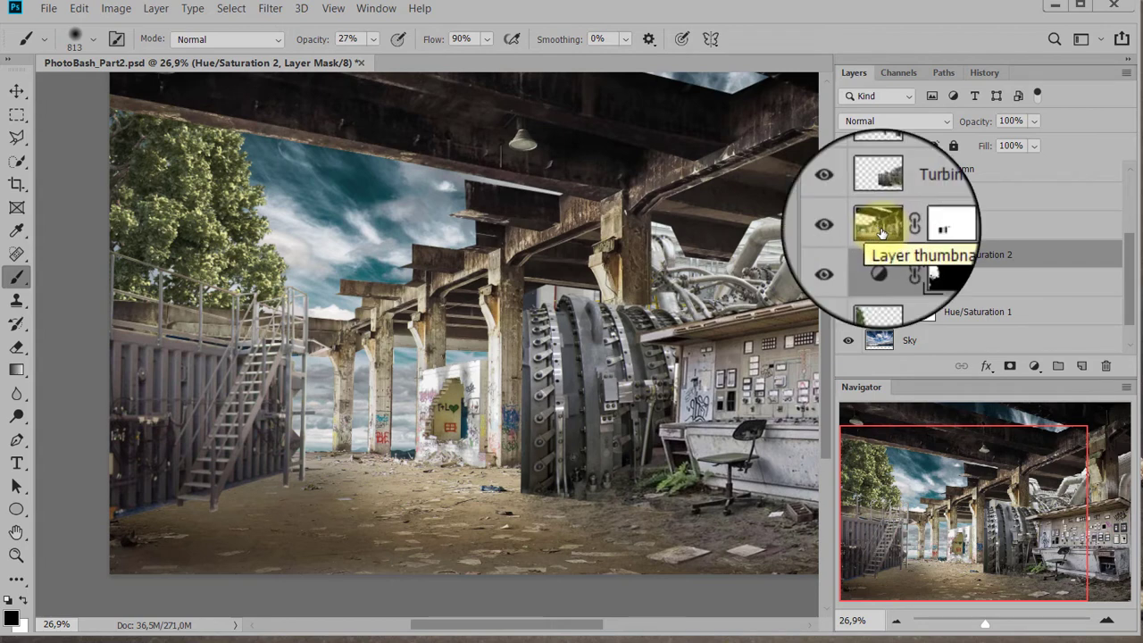
Load the Factory layer's outline as a selection and intersect it with the layer's mask so the sky openings are excluded
left_click(881, 231)
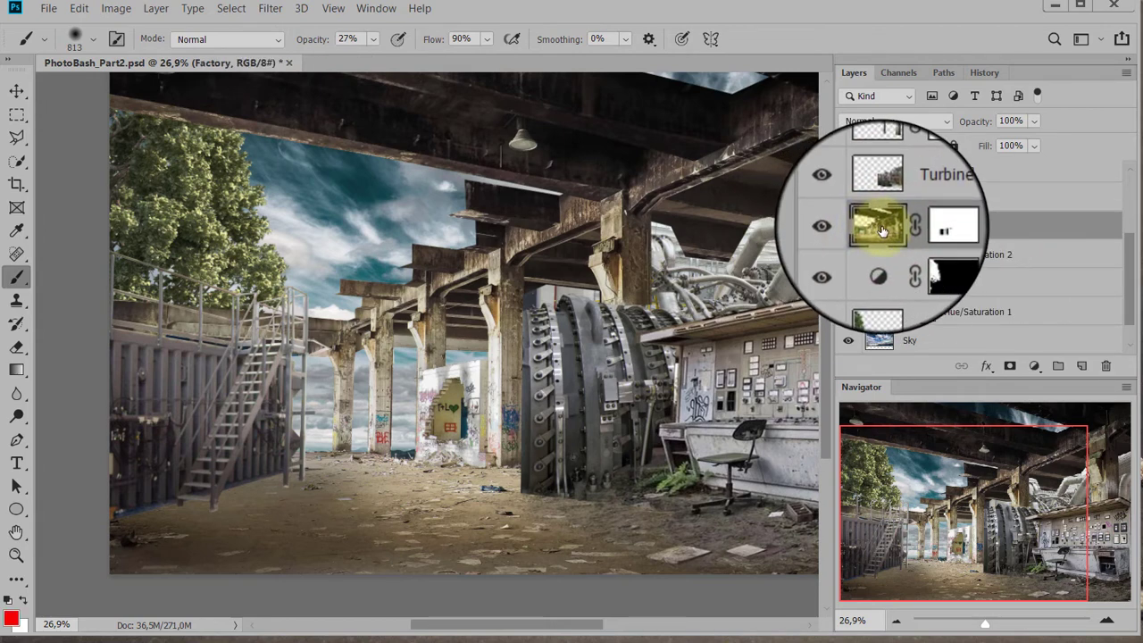
left_click(881, 229, "ctrl")
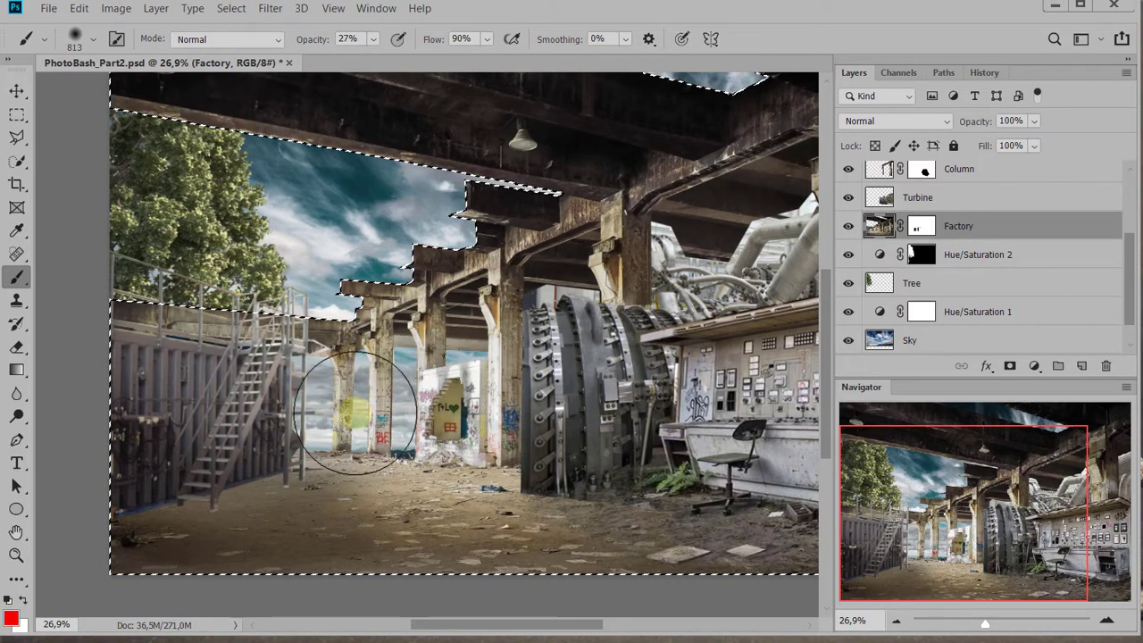
left_click(923, 227)
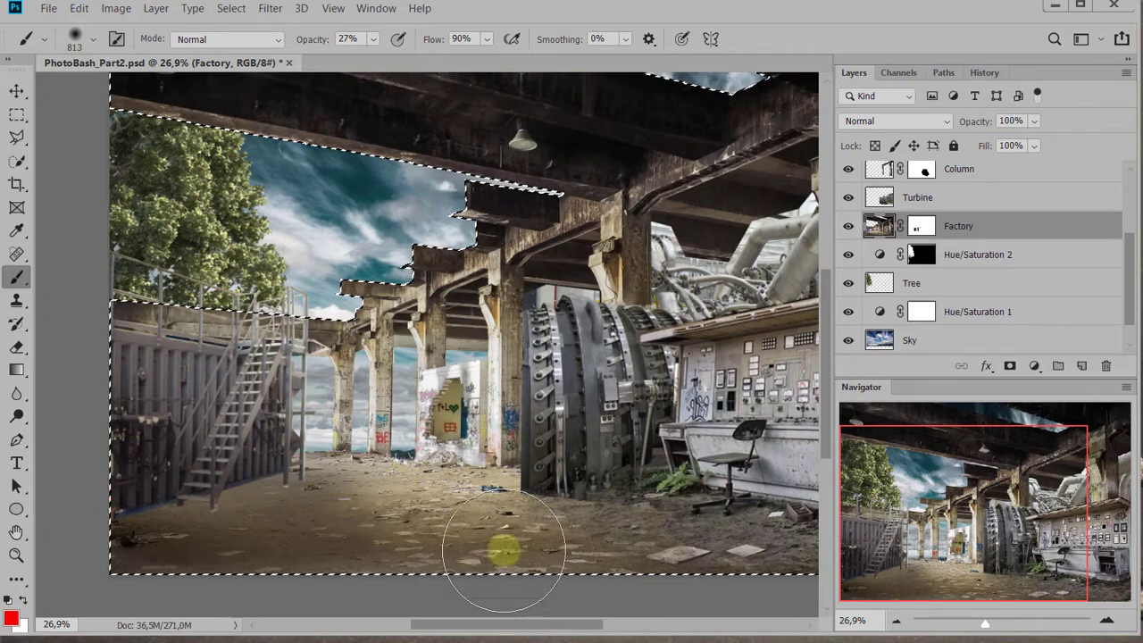
left_click(927, 231, "ctrl")
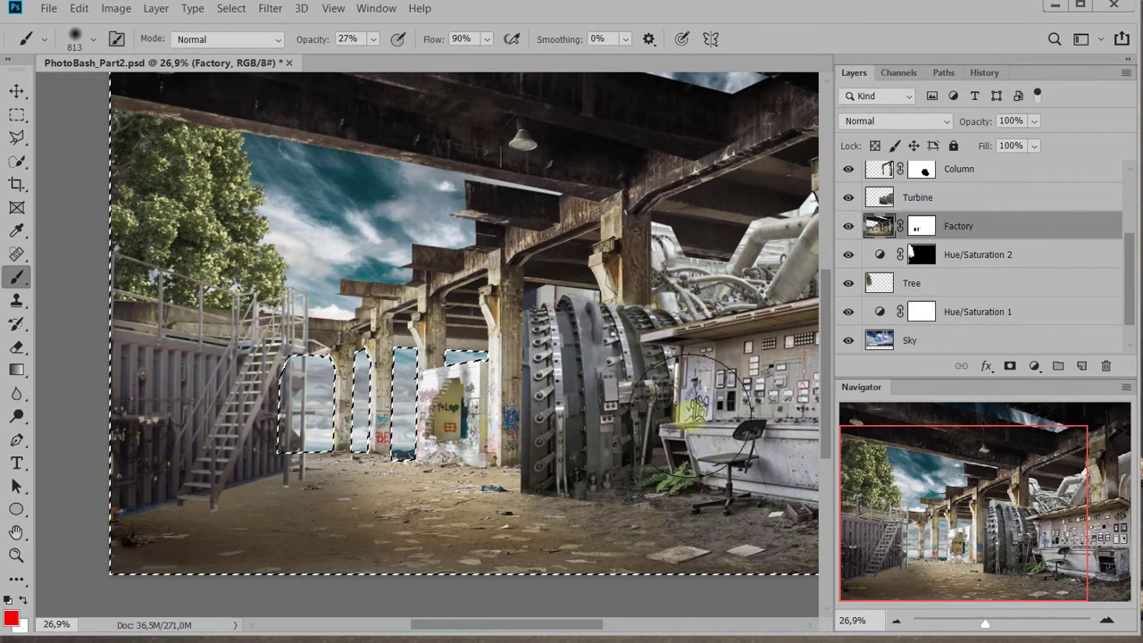
left_click(885, 230, "ctrl")
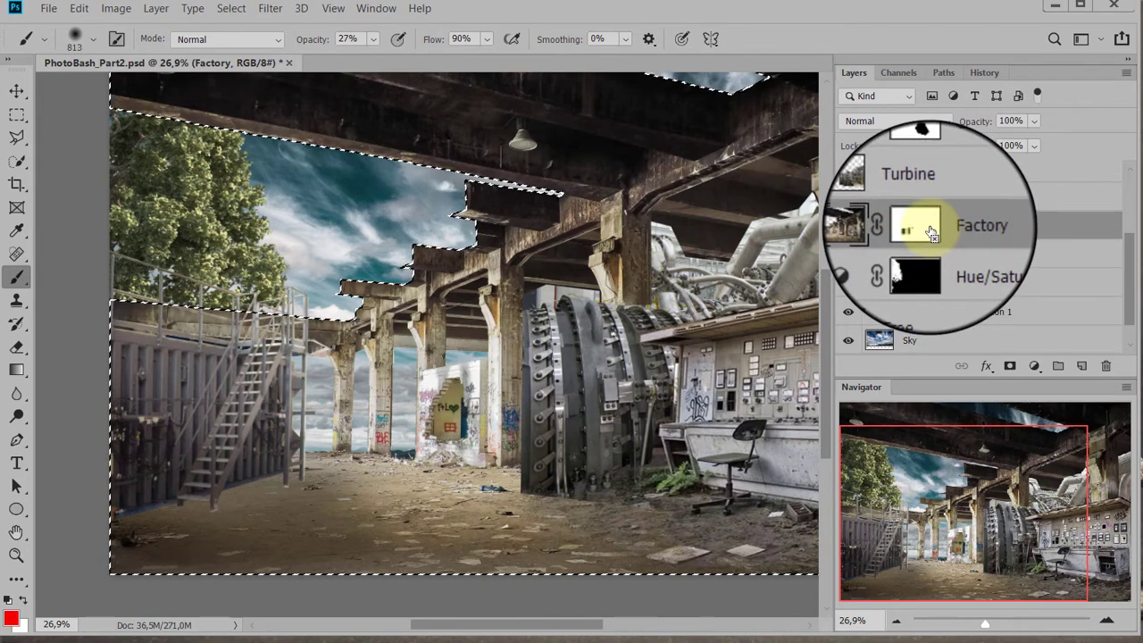
left_click(922, 228, "ctrl+shift")
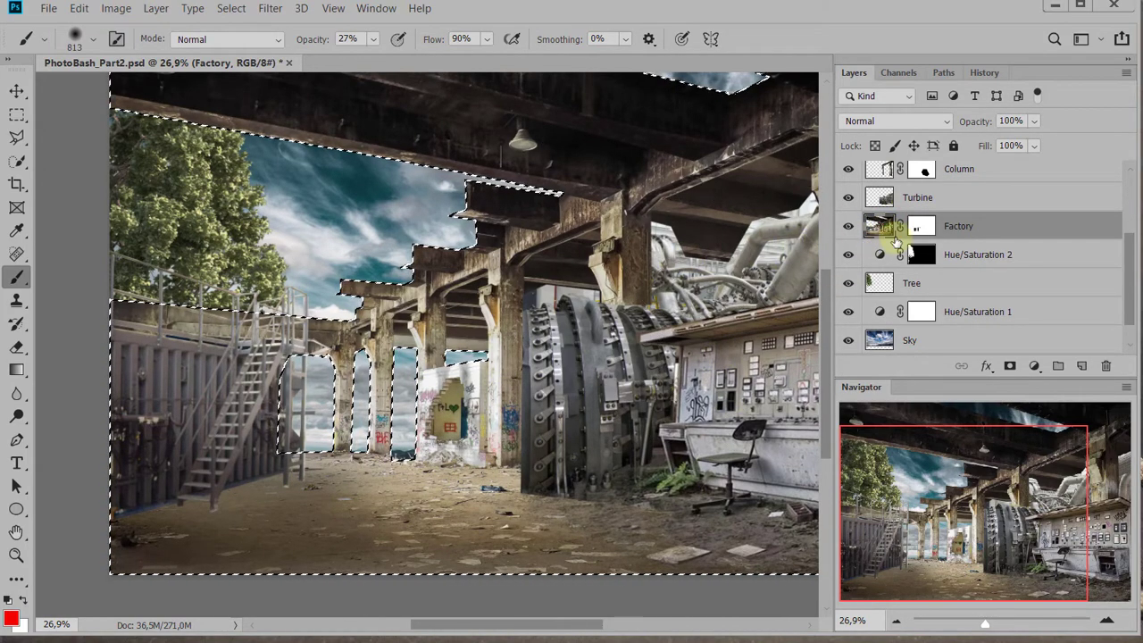
left_click(885, 236, "ctrl")
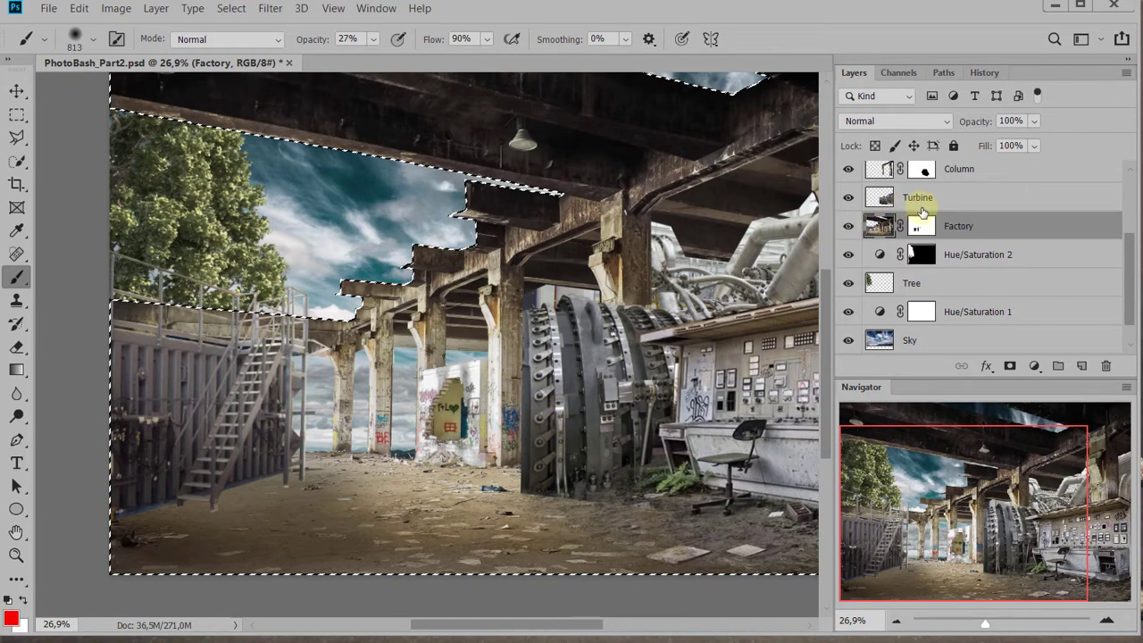
left_click(915, 230, "ctrl")
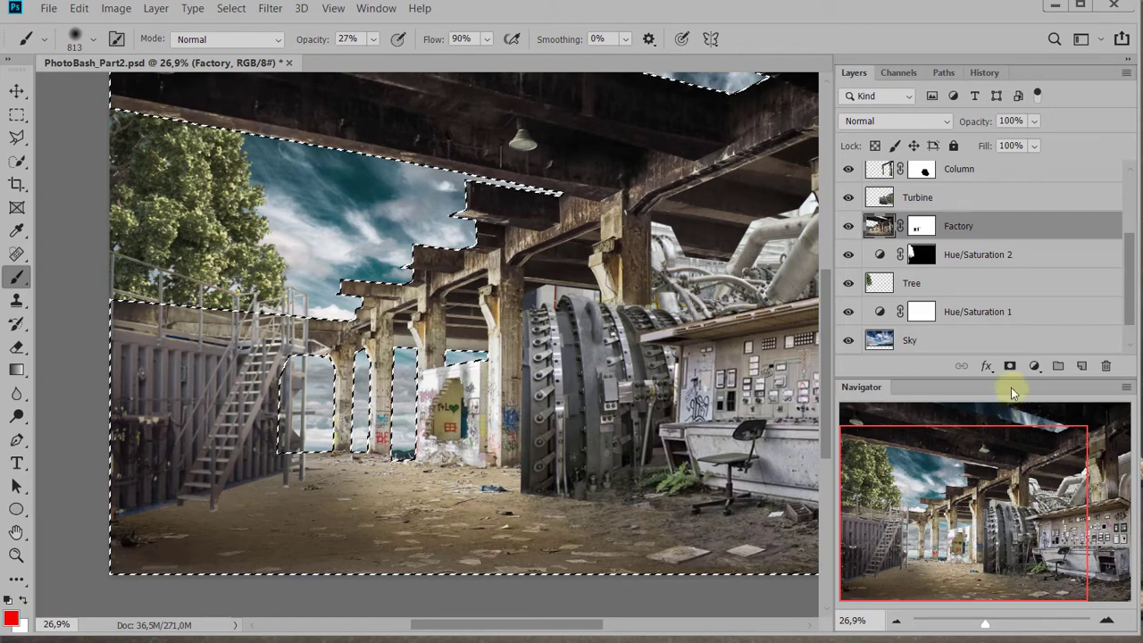
Add an Exposure adjustment layer masked to the Factory selection, set Exposure to +1,28 and compare the image with and without it
left_click(1036, 367)
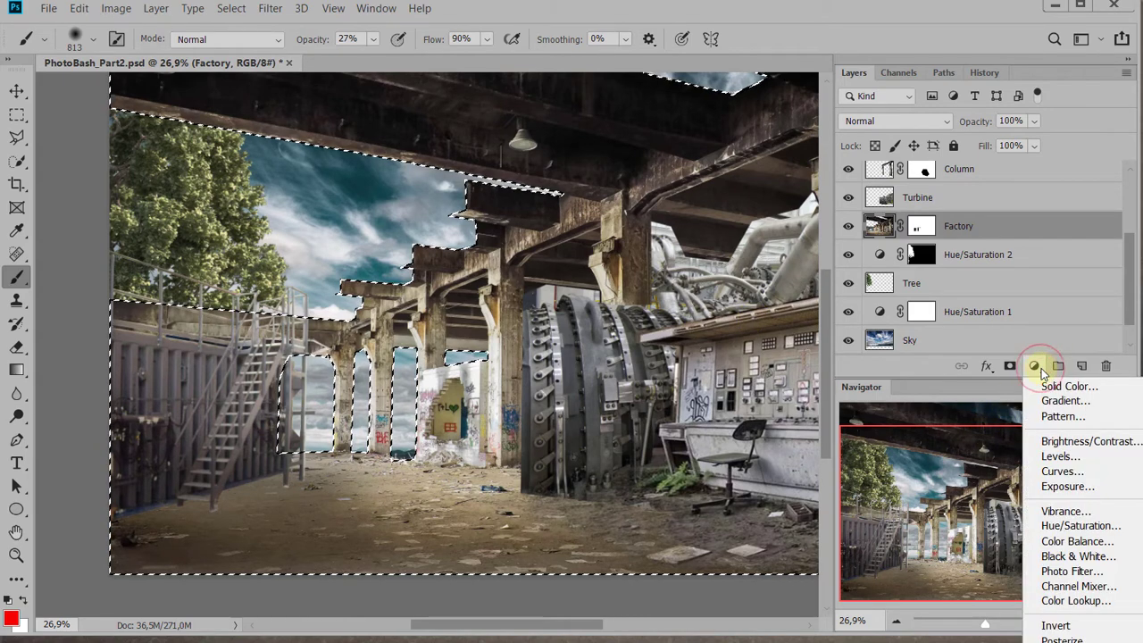
left_click(1058, 482)
left_click_drag(847, 296, 870, 293)
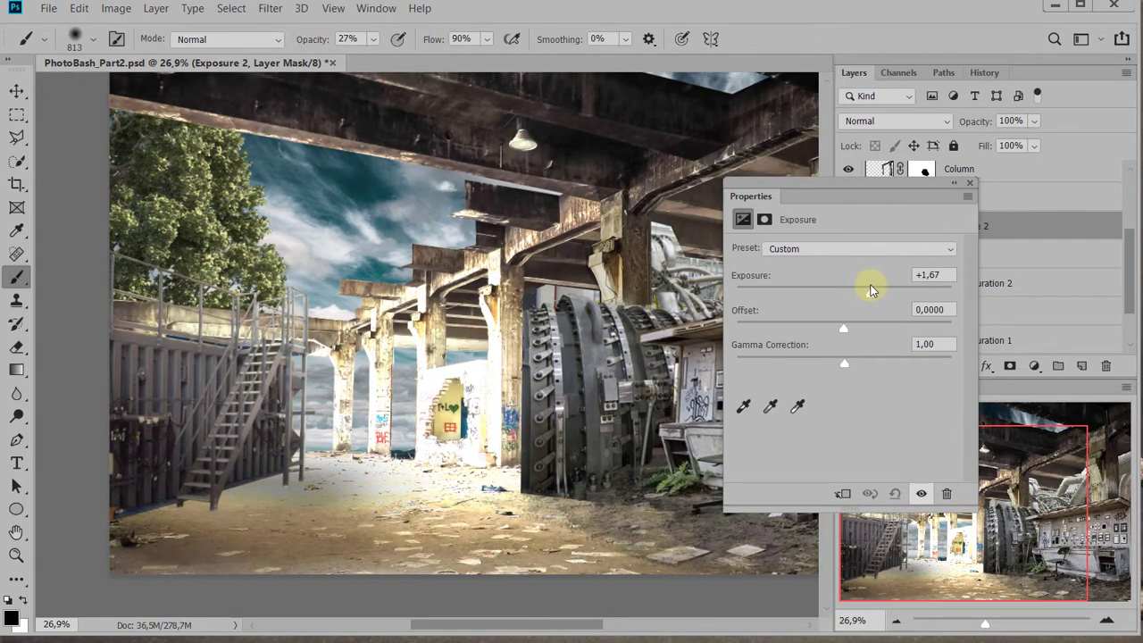
left_click_drag(872, 284, 873, 284)
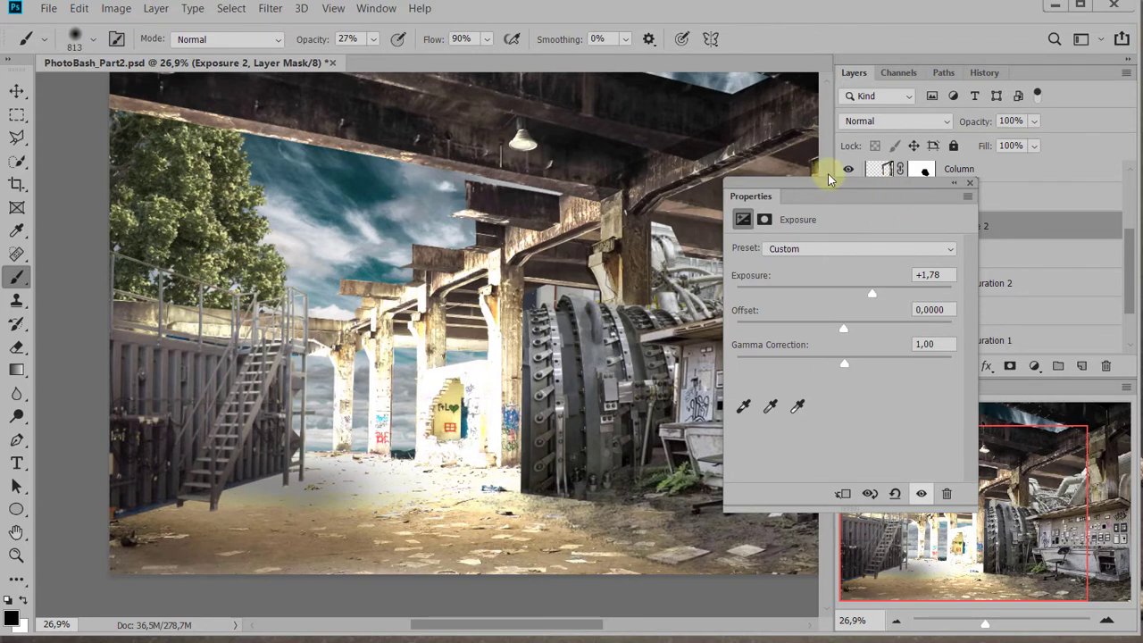
left_click_drag(829, 181, 938, 142)
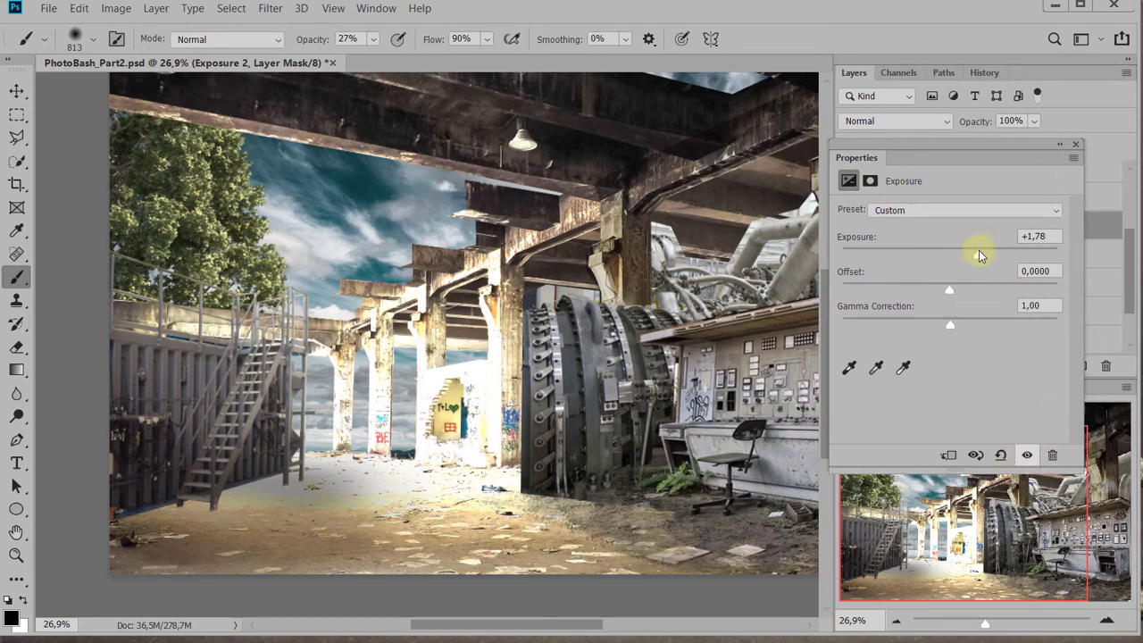
left_click_drag(980, 256, 972, 256)
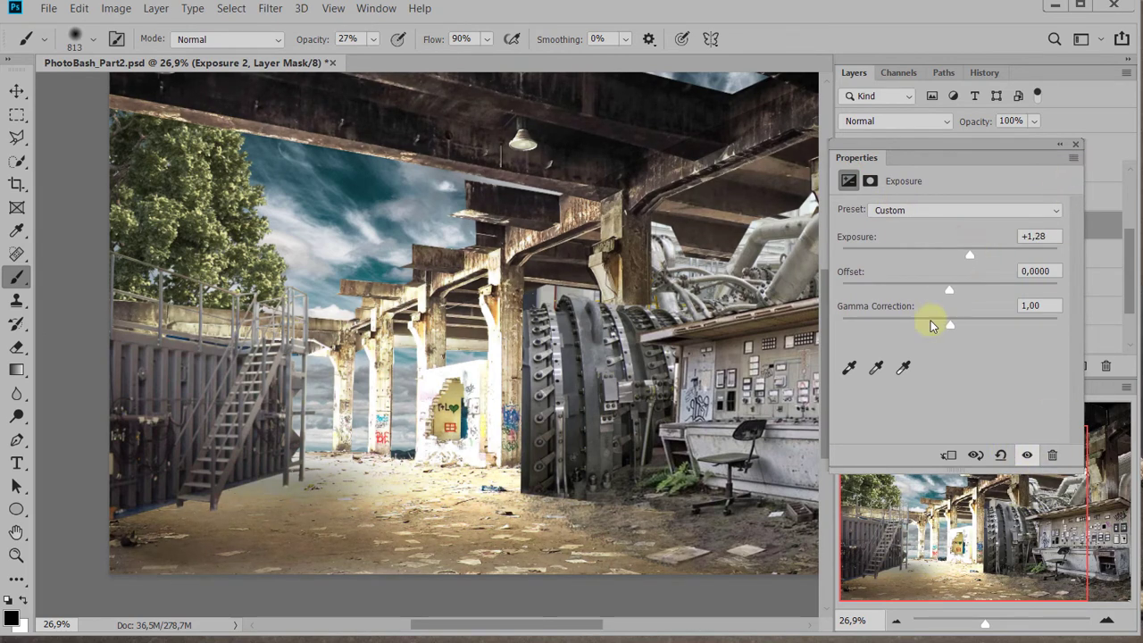
mouse_move(952, 328)
left_mouse_down()
mouse_move(969, 324)
mouse_move(919, 328)
mouse_move(947, 329)
left_mouse_up()
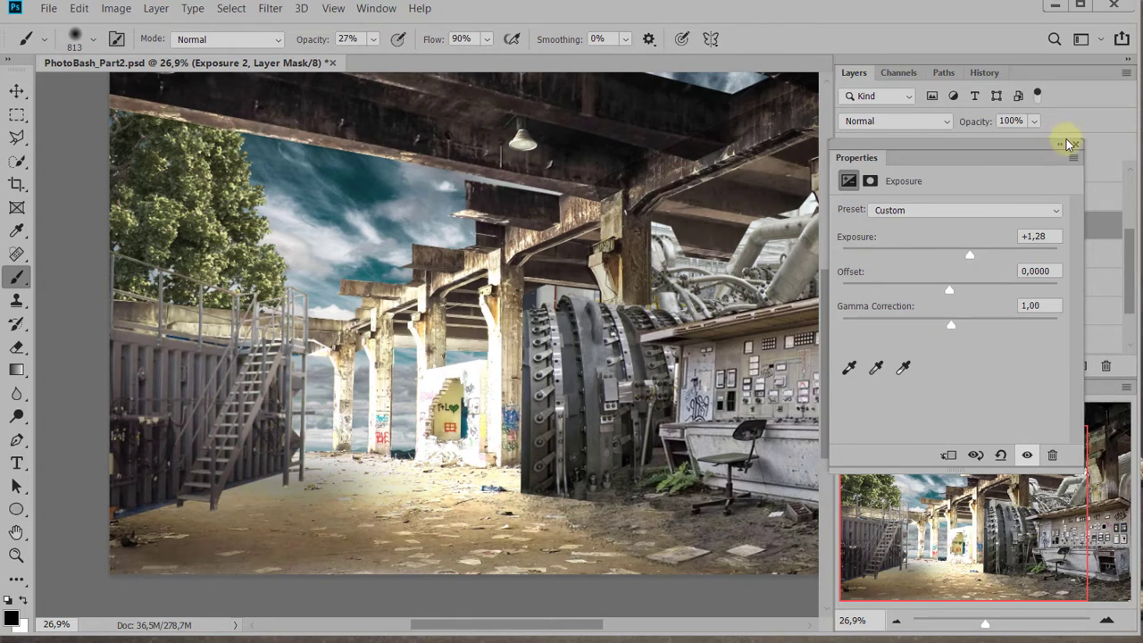
left_click(1025, 455)
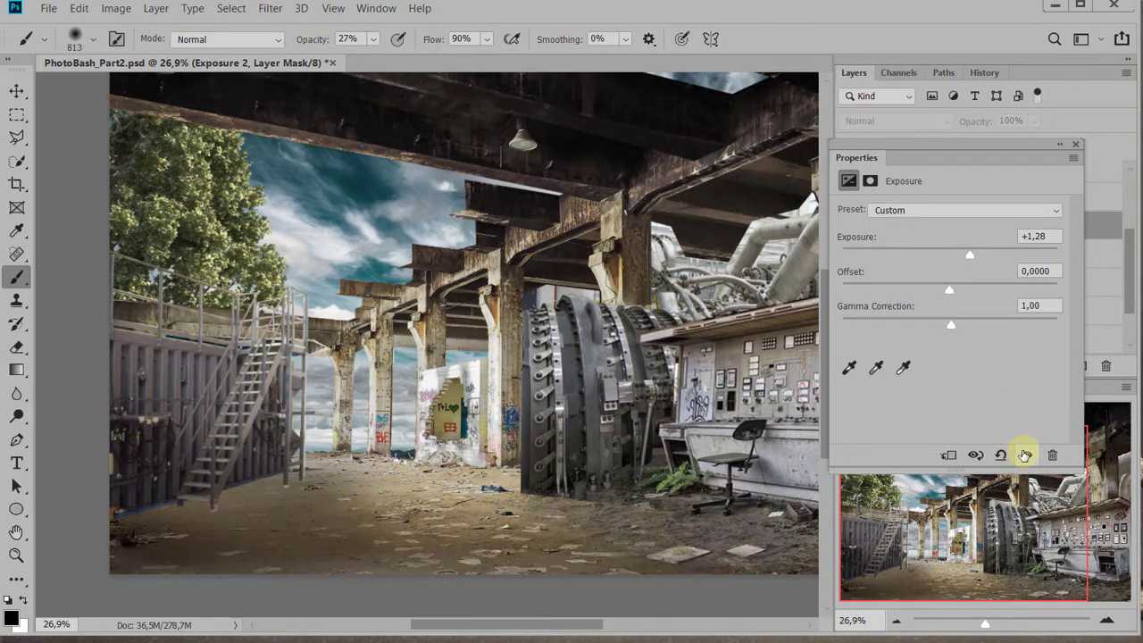
left_click(1025, 456)
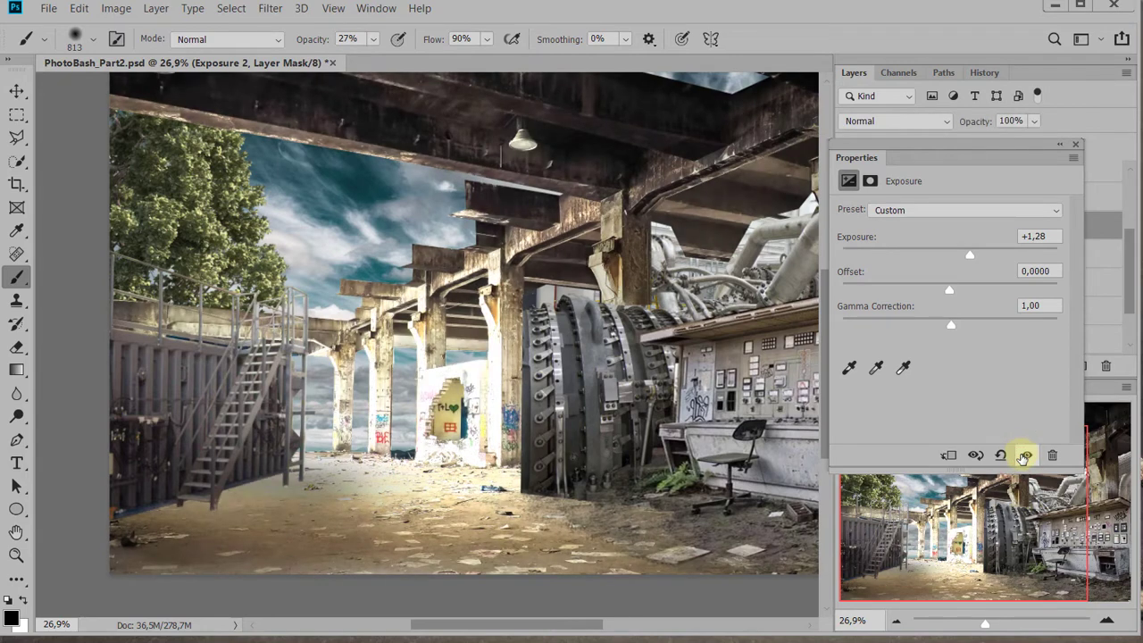
left_click(1081, 149)
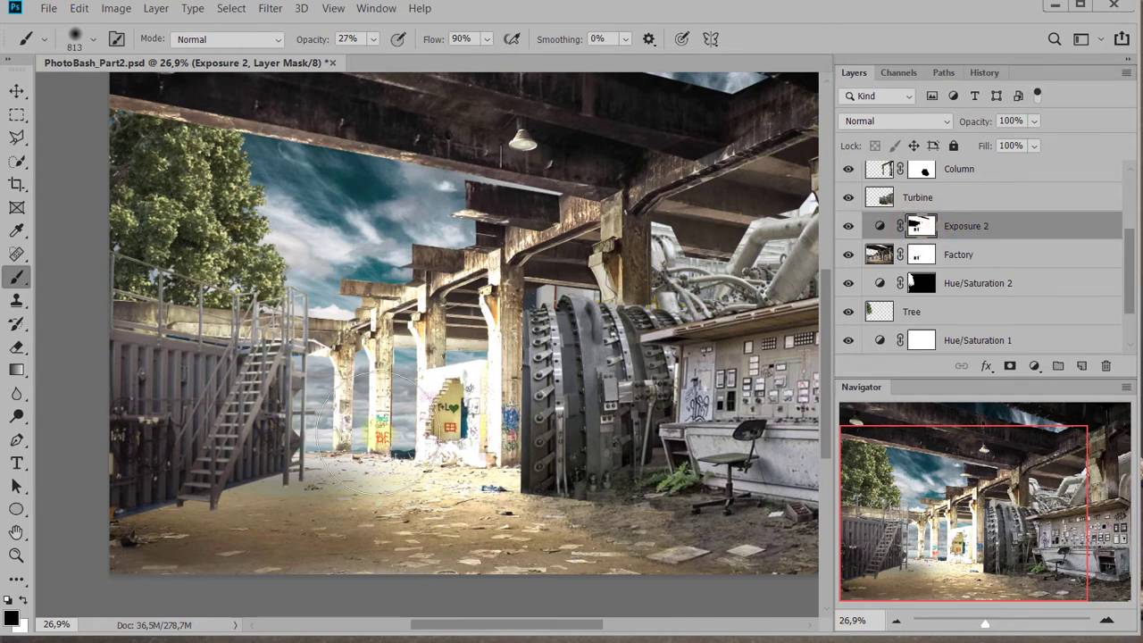
Try to reduce the brightening around the graffiti wall and rear columns by painting black on the Exposure 2 mask
mouse_move(420, 411)
left_mouse_down()
mouse_move(357, 408)
mouse_move(395, 408)
mouse_move(423, 434)
mouse_move(439, 429)
mouse_move(441, 413)
mouse_move(411, 408)
mouse_move(417, 382)
mouse_move(434, 409)
mouse_move(452, 402)
mouse_move(459, 467)
mouse_move(463, 457)
left_mouse_up()
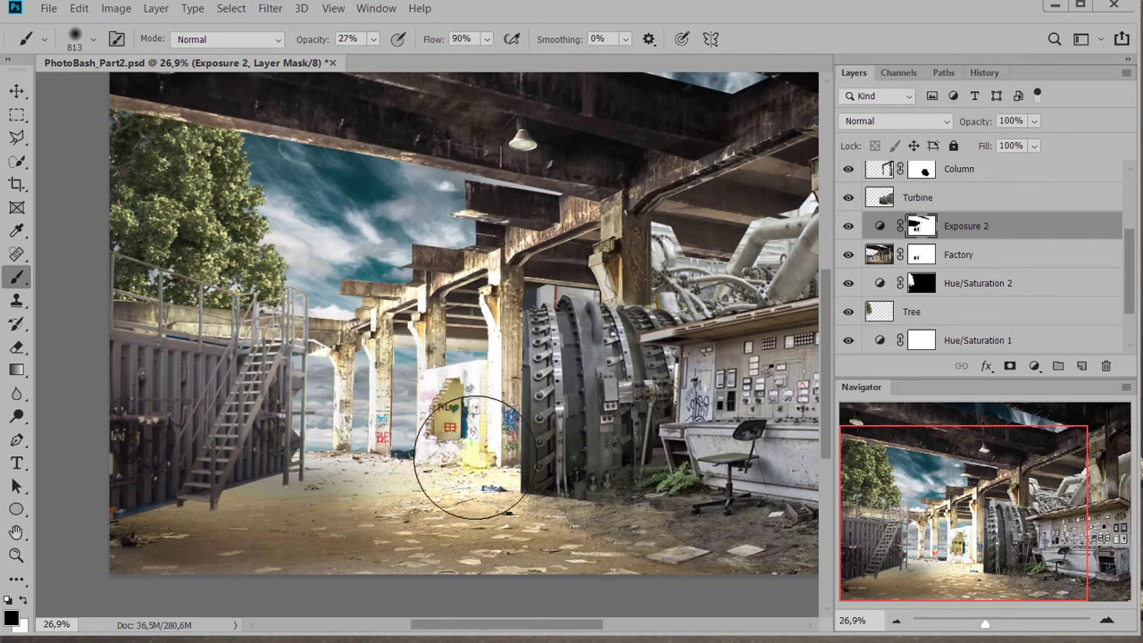
key("ctrl+z")
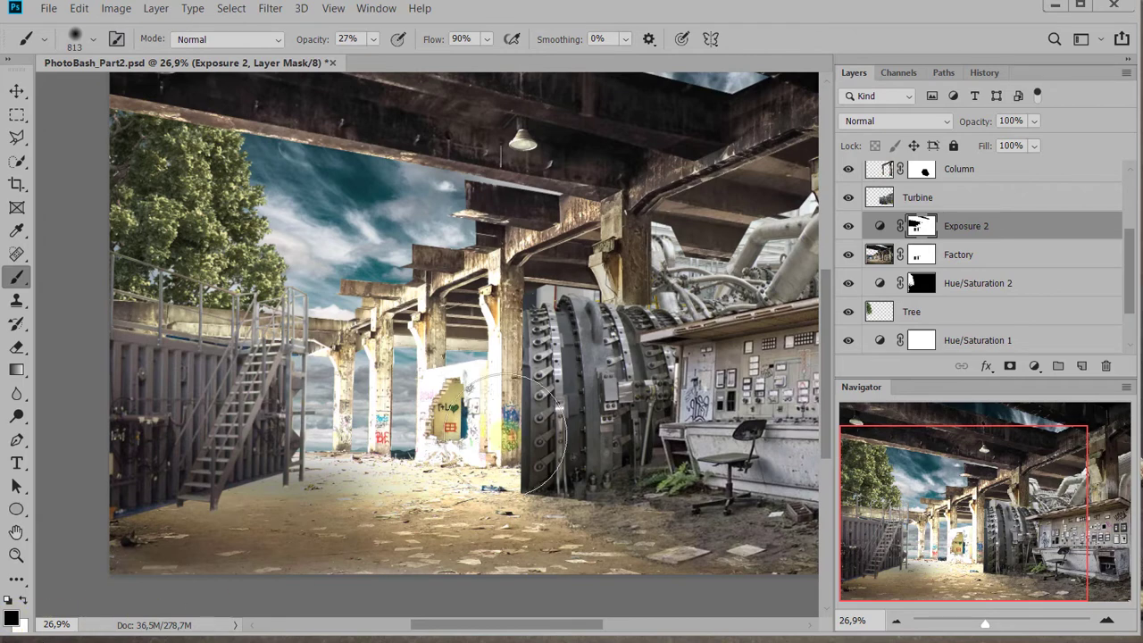
mouse_move(497, 378)
left_mouse_down()
mouse_move(457, 426)
mouse_move(477, 392)
left_mouse_up()
mouse_move(440, 393)
left_mouse_down()
mouse_move(406, 449)
mouse_move(421, 402)
mouse_move(446, 409)
mouse_move(409, 408)
mouse_move(348, 478)
left_mouse_up()
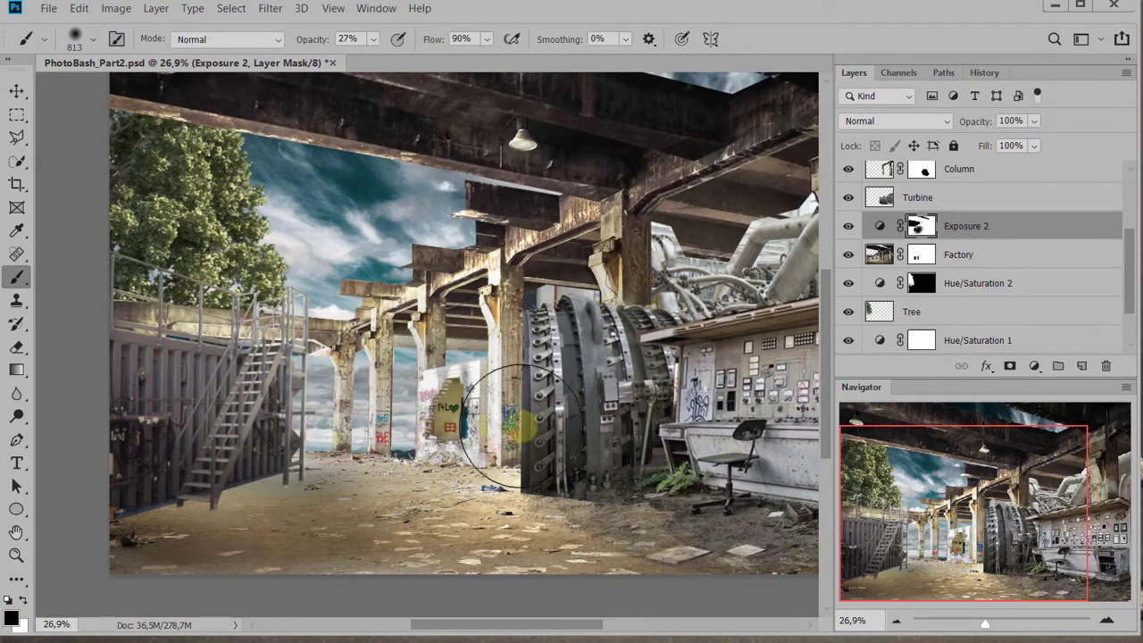
Try to restore the brightening by painting white on the Exposure 2 mask over the rear columns and the sky
key("x")
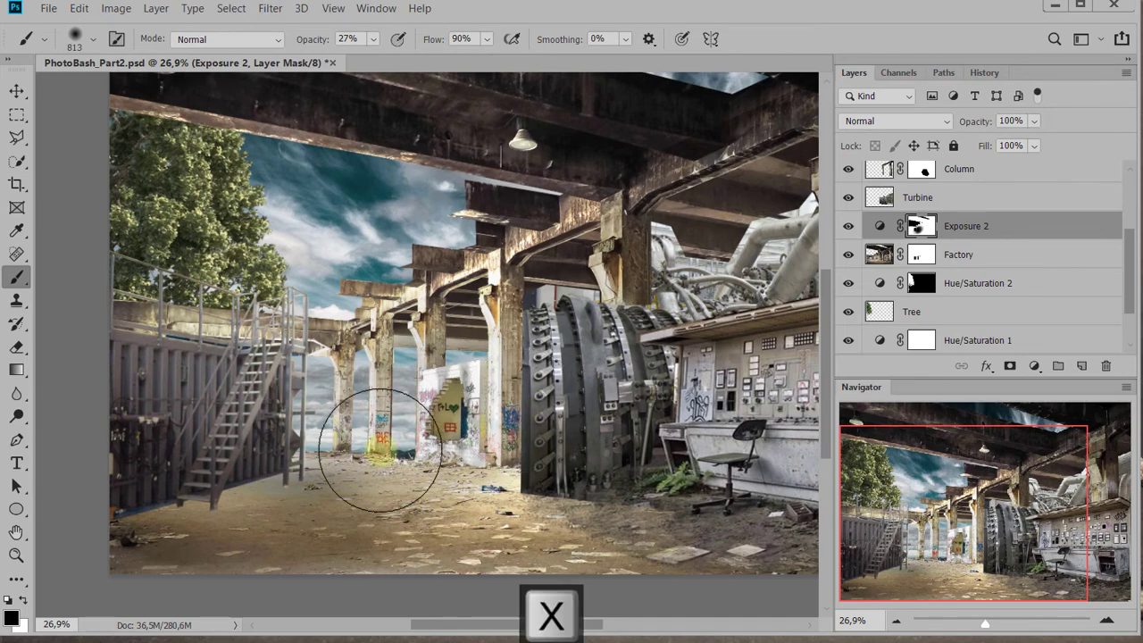
mouse_move(383, 421)
left_mouse_down()
mouse_move(439, 445)
mouse_move(483, 391)
mouse_move(445, 469)
mouse_move(453, 374)
mouse_move(460, 384)
mouse_move(352, 429)
mouse_move(347, 454)
mouse_move(378, 455)
mouse_move(436, 416)
mouse_move(401, 341)
mouse_move(412, 373)
mouse_move(408, 274)
mouse_move(366, 247)
mouse_move(326, 291)
mouse_move(401, 232)
mouse_move(358, 191)
mouse_move(325, 207)
mouse_move(350, 215)
mouse_move(330, 225)
mouse_move(345, 257)
mouse_move(394, 241)
mouse_move(364, 207)
mouse_move(392, 364)
mouse_move(404, 311)
left_mouse_up()
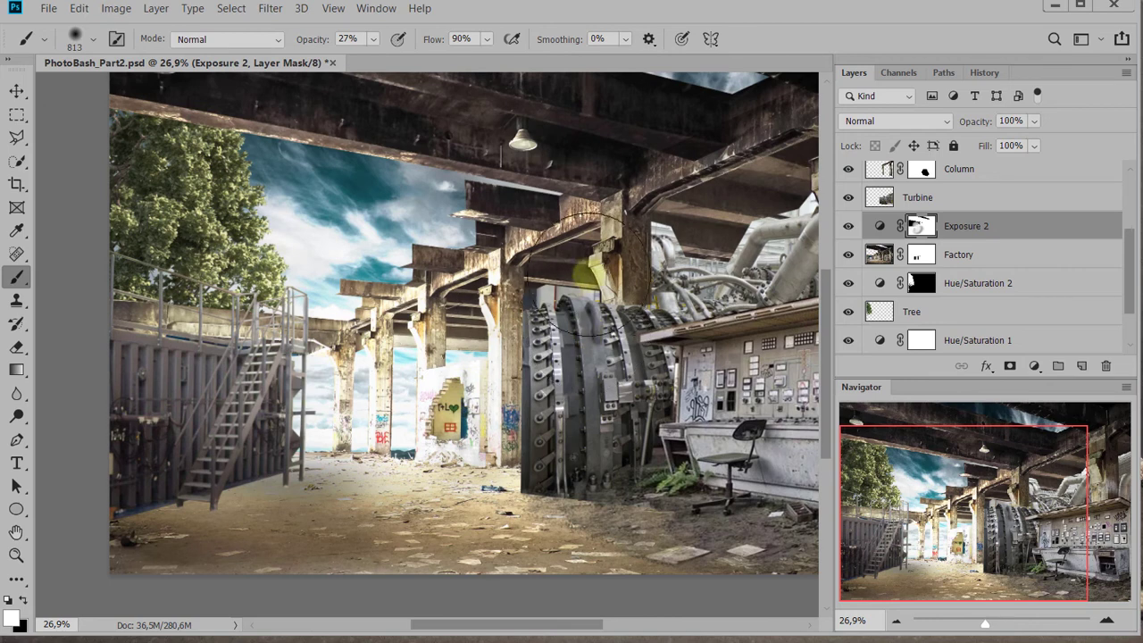
left_click(903, 224)
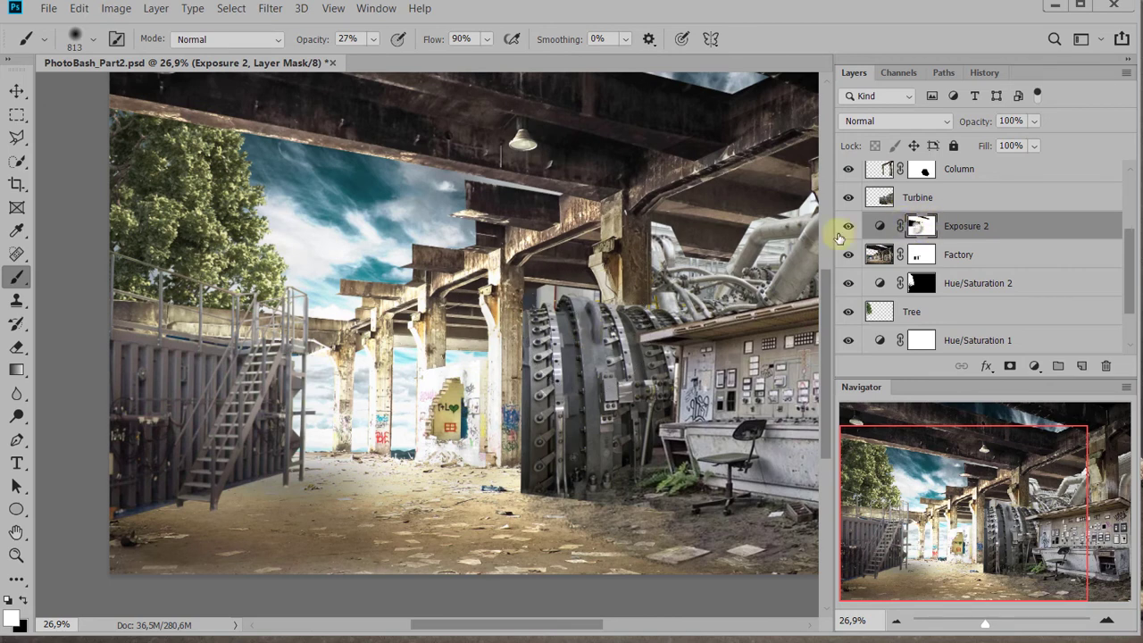
mouse_move(387, 205)
left_mouse_down()
mouse_move(363, 220)
mouse_move(378, 209)
mouse_move(383, 256)
mouse_move(357, 256)
left_mouse_up()
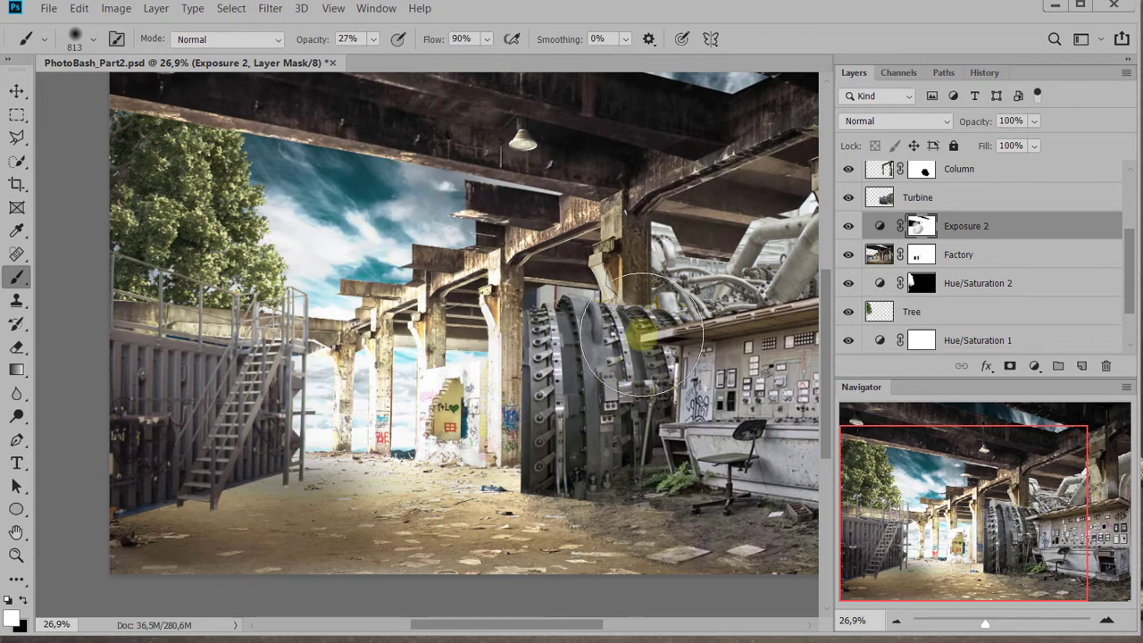
Undo all the black and white brush strokes on the Exposure 2 mask
key("ctrl+z")
key("ctrl+z")
key("ctrl+z")
key("ctrl+z")
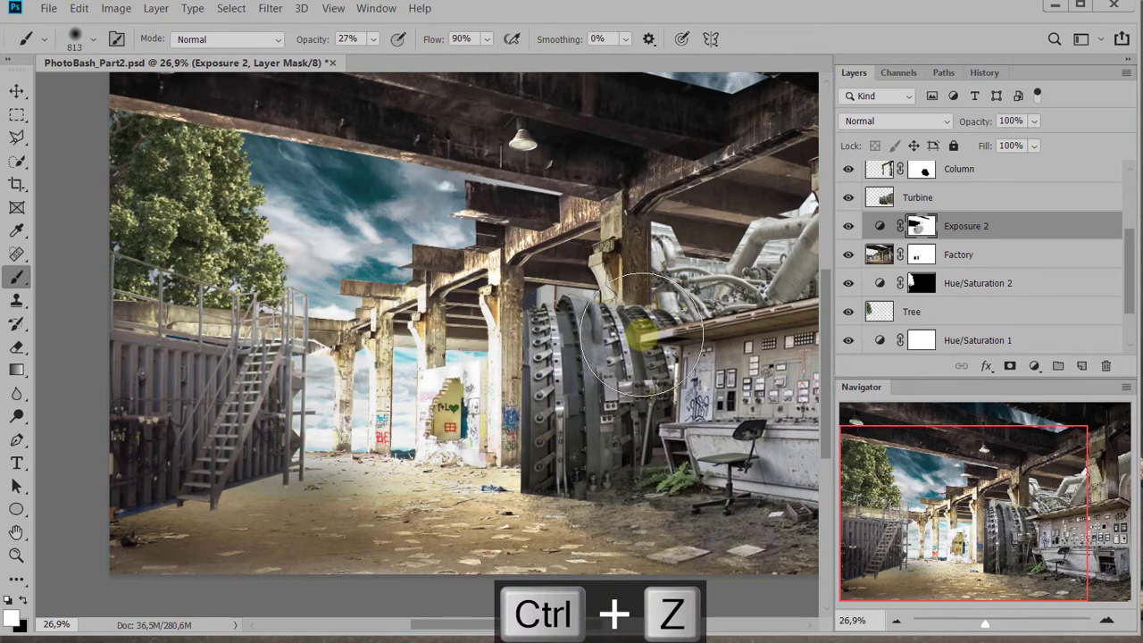
key("ctrl+z")
key("ctrl+z")
key("ctrl+z")
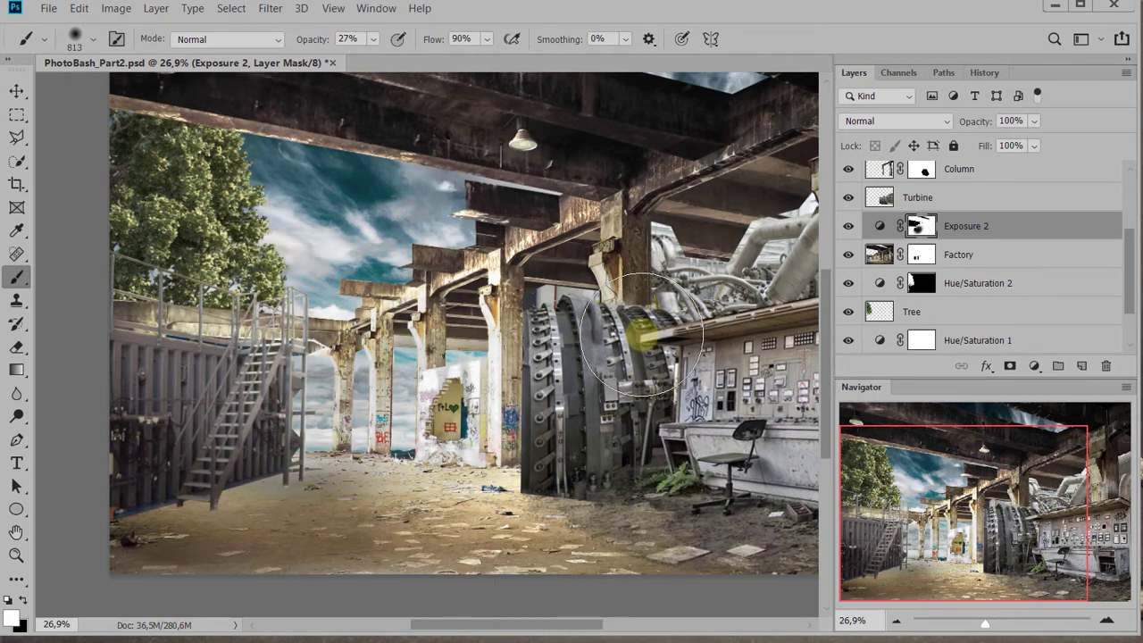
key("ctrl+z")
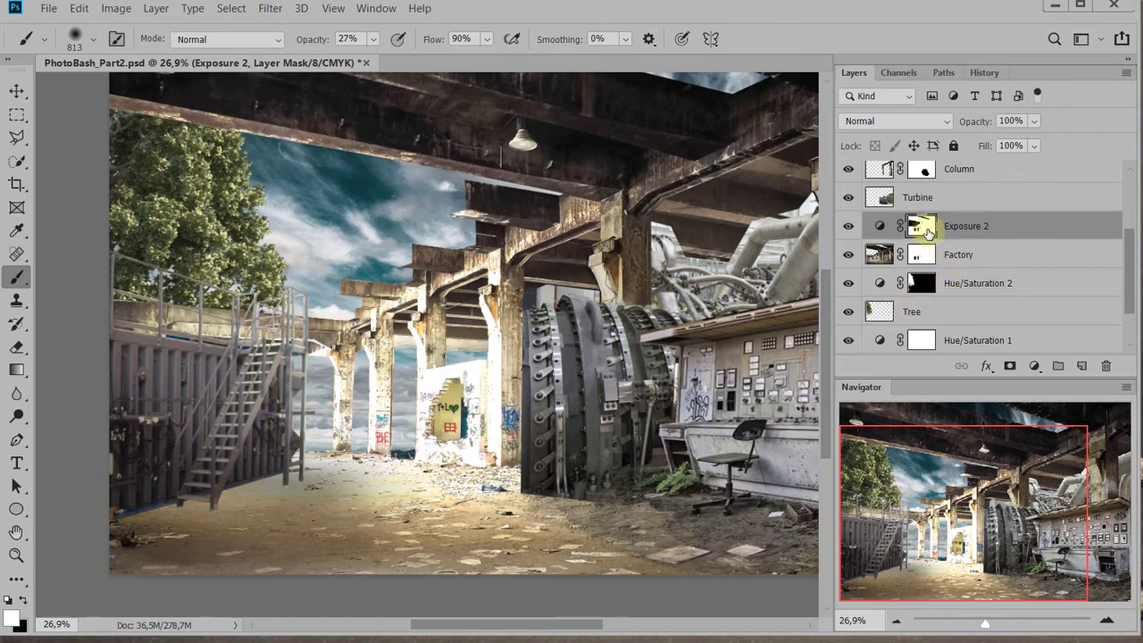
Load the Exposure 2 mask as a selection and paint black within it over the graffiti wall and the adjacent column
left_click(927, 230, "ctrl")
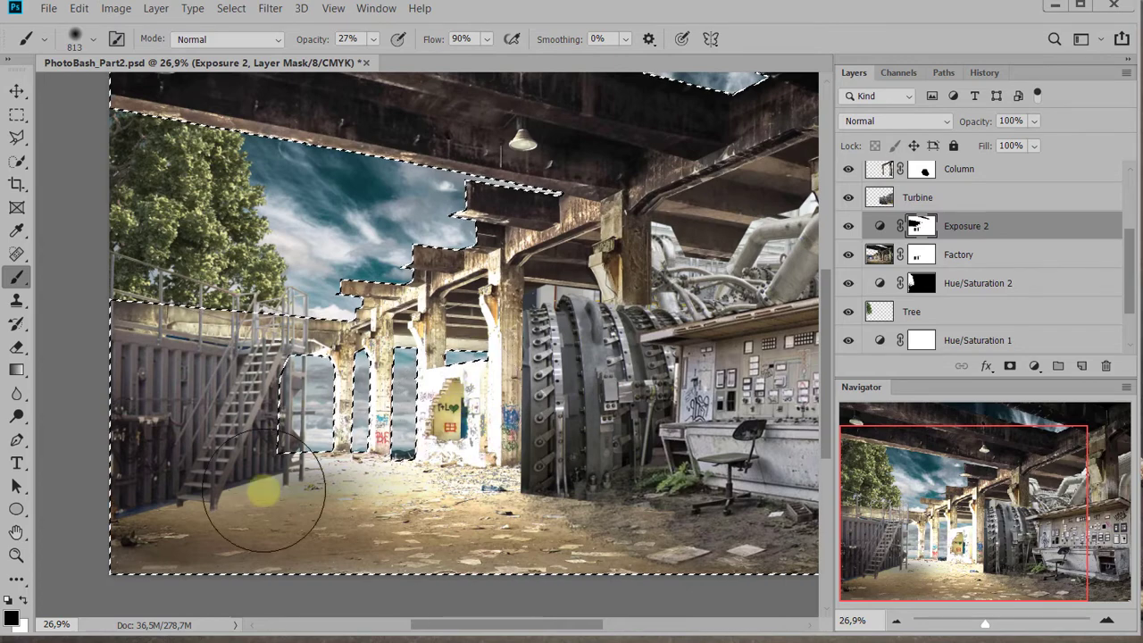
left_click(408, 426)
left_click(451, 411)
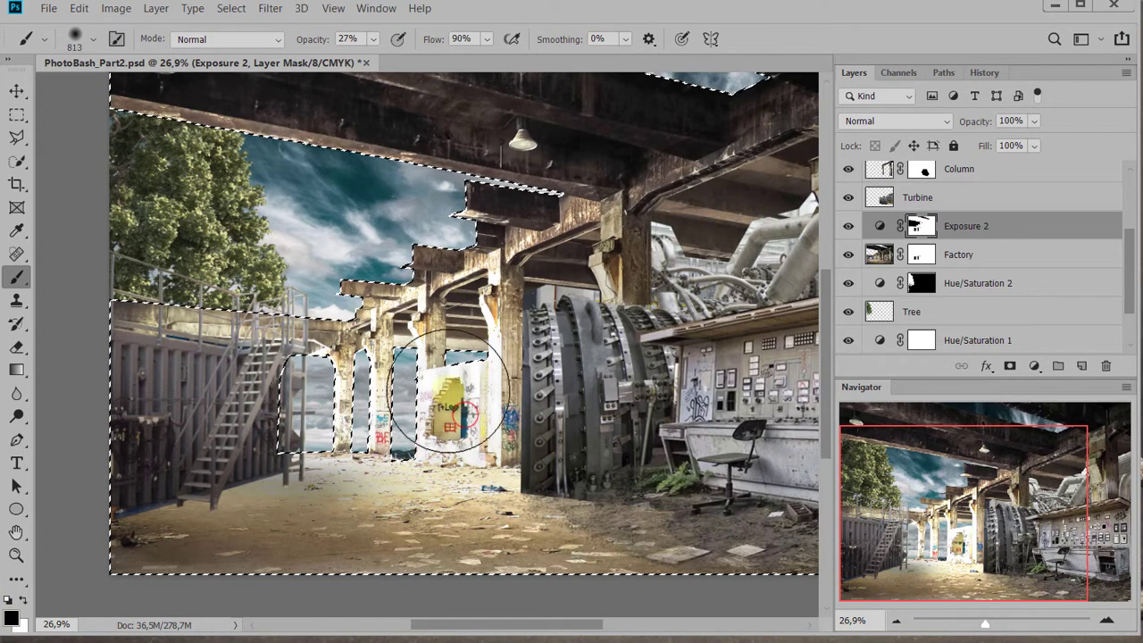
left_click(475, 403)
left_click(466, 393)
left_click(465, 420)
left_click(470, 449)
left_click(509, 398)
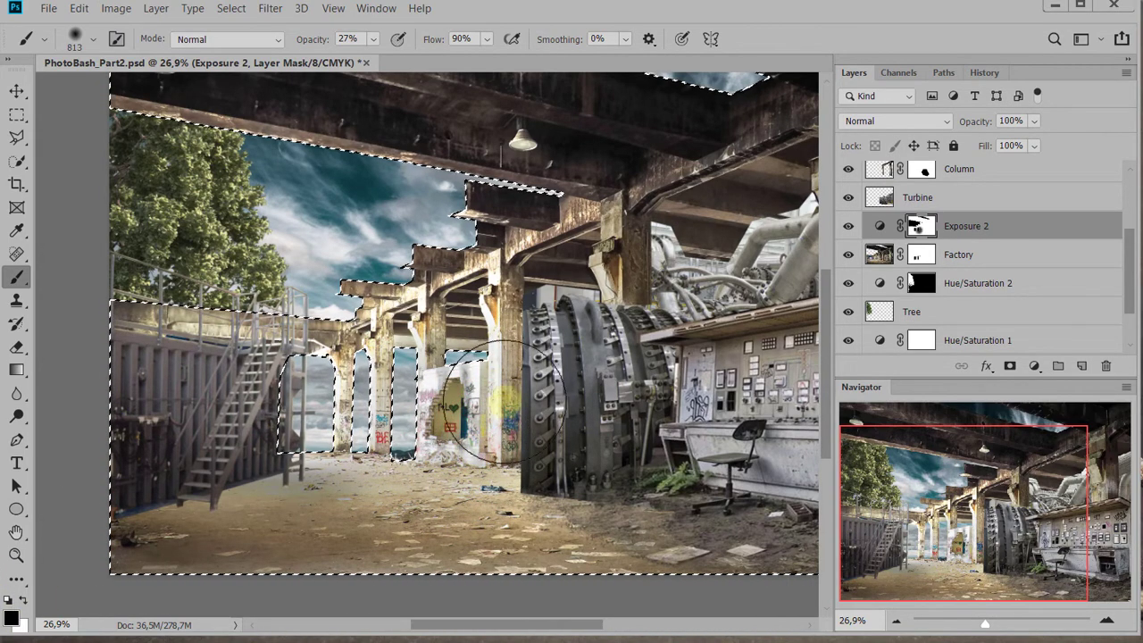
Paint more black within the selection on the Exposure 2 mask around the graffiti wall and the column beside it
left_click(491, 409)
left_click(482, 366)
left_click(505, 315)
left_click(467, 364)
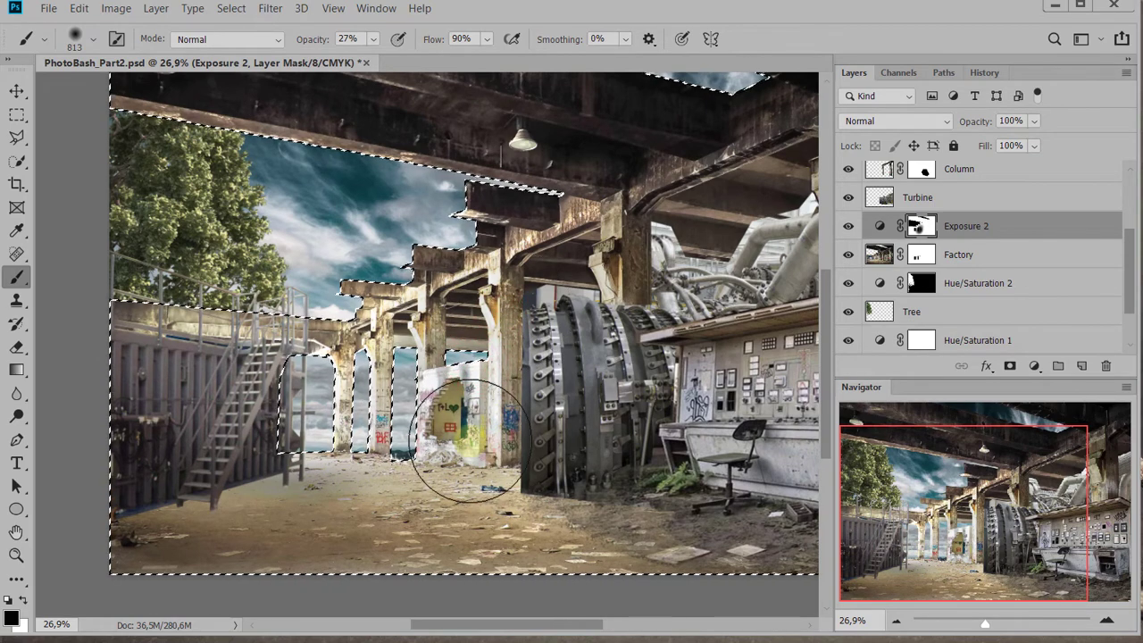
Try to restore the brightening on the graffiti wall and nearby ground by painting white within the selection
key("x")
left_click(492, 399)
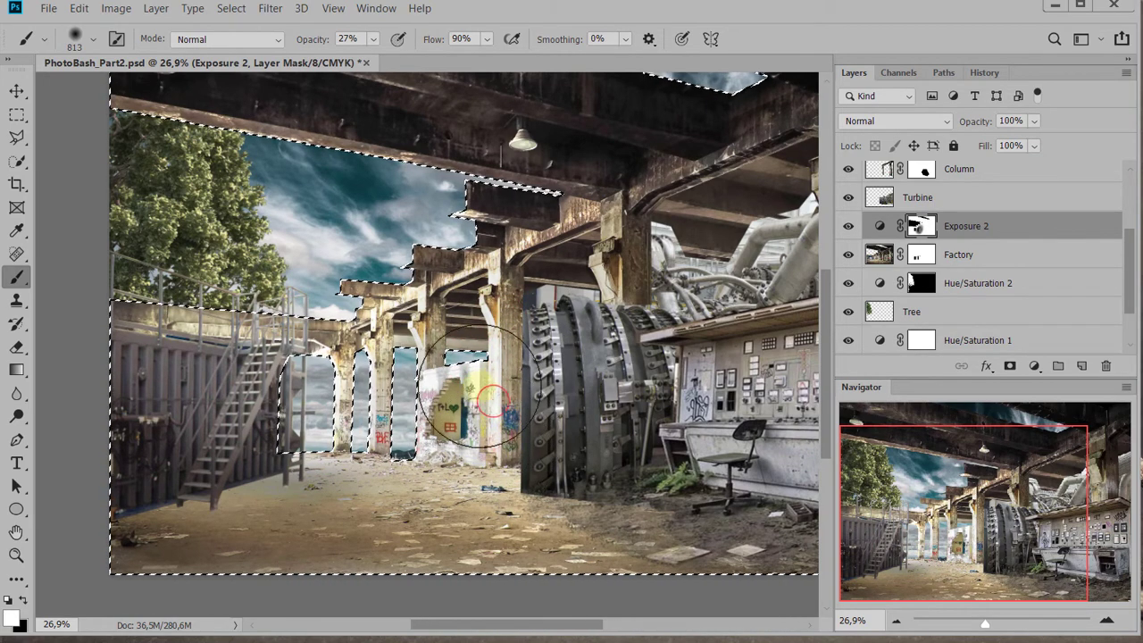
left_click(438, 451)
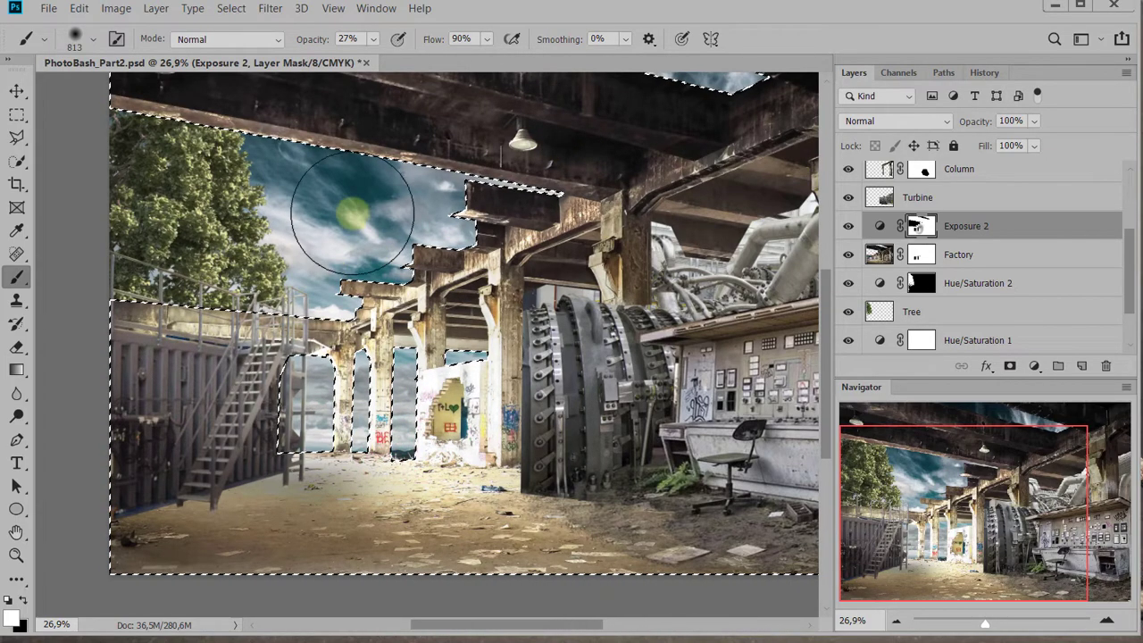
left_click_drag(256, 178, 291, 233)
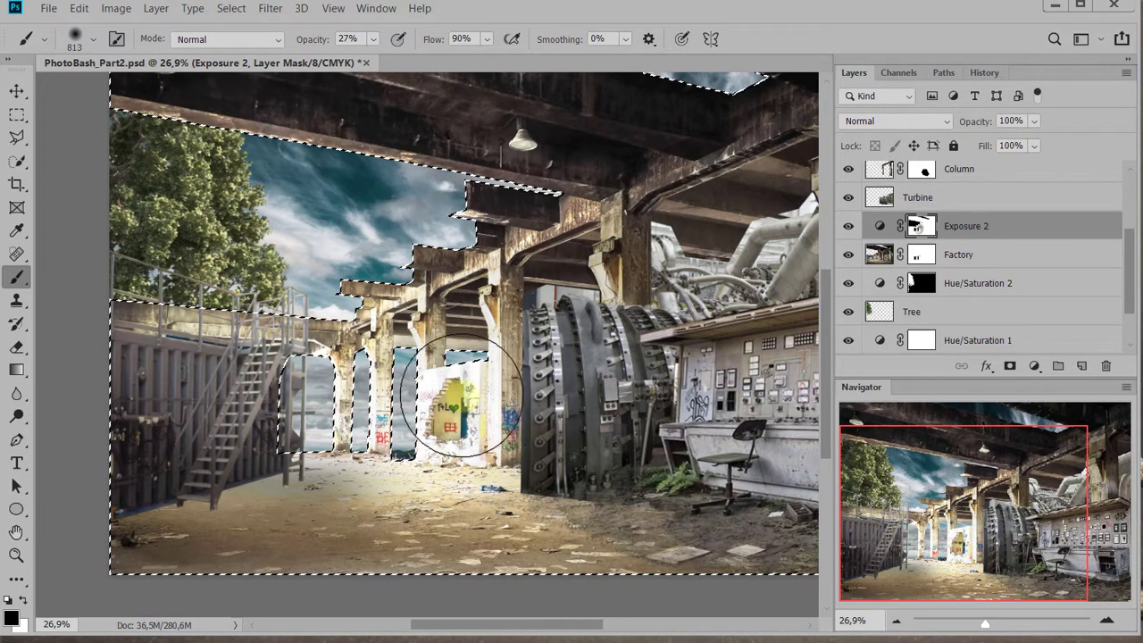
Darken the graffiti wall and foreground ground with black on the Exposure 2 mask, and compare with the adjustment toggled off and on
mouse_move(460, 399)
left_mouse_down()
mouse_move(457, 465)
mouse_move(429, 451)
mouse_move(425, 463)
mouse_move(419, 443)
mouse_move(411, 466)
mouse_move(373, 468)
mouse_move(482, 459)
mouse_move(464, 457)
mouse_move(463, 398)
mouse_move(481, 434)
mouse_move(455, 442)
mouse_move(485, 455)
mouse_move(472, 396)
mouse_move(470, 428)
mouse_move(481, 425)
mouse_move(496, 328)
mouse_move(482, 451)
mouse_move(421, 476)
left_mouse_up()
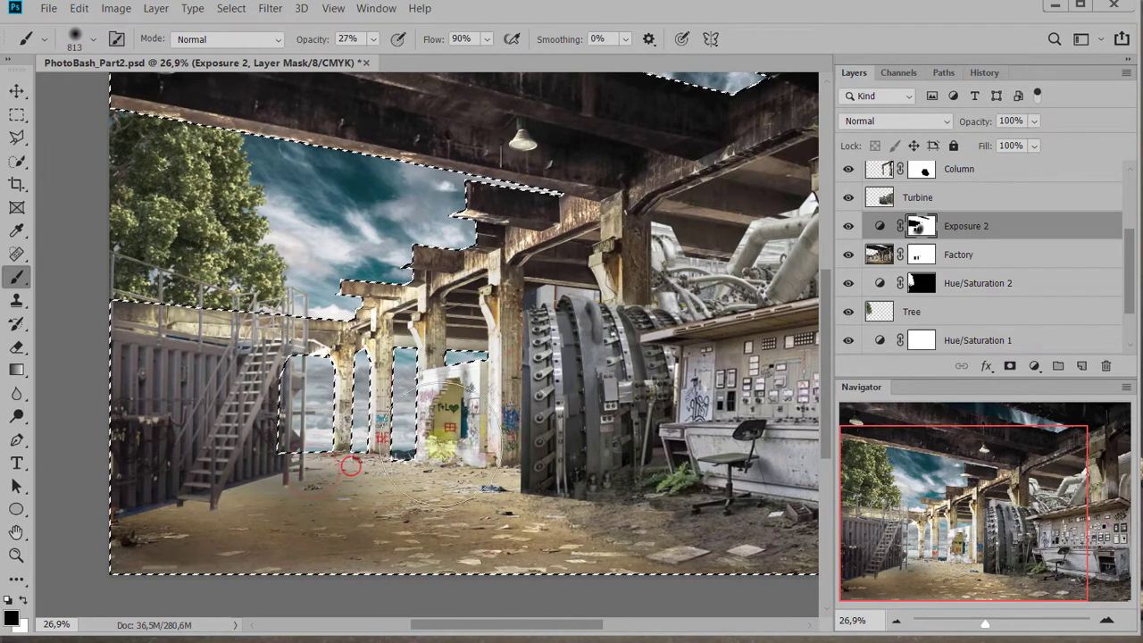
mouse_move(313, 468)
left_mouse_down()
mouse_move(420, 490)
mouse_move(215, 492)
mouse_move(406, 495)
mouse_move(451, 476)
mouse_move(520, 487)
mouse_move(477, 492)
mouse_move(547, 532)
mouse_move(580, 530)
mouse_move(515, 524)
mouse_move(606, 529)
mouse_move(345, 534)
left_mouse_up()
left_click(847, 228)
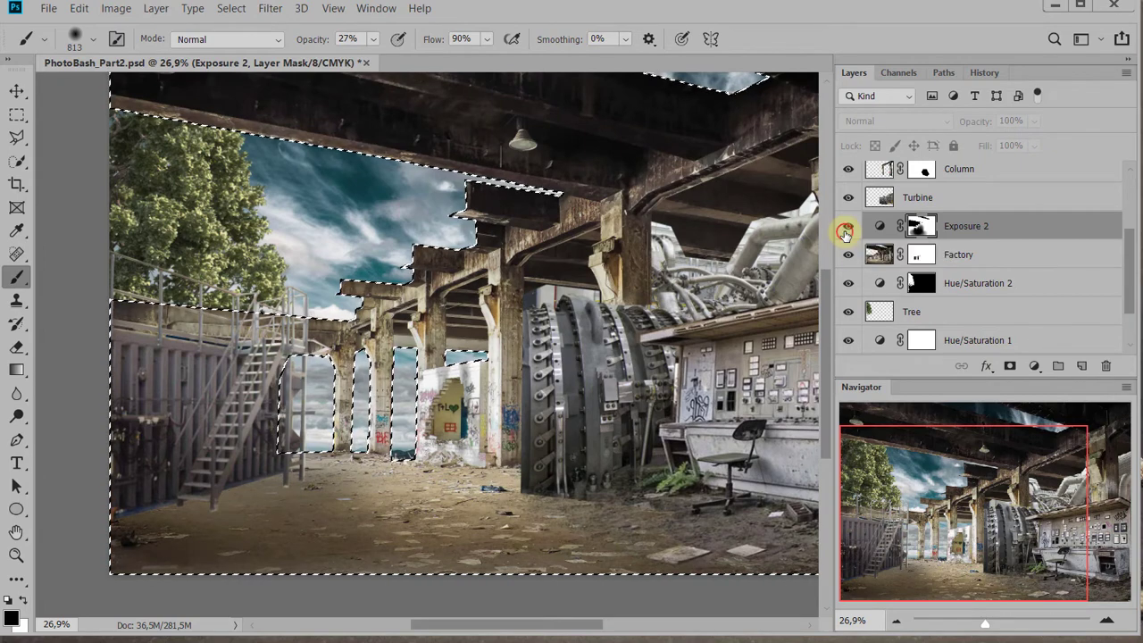
left_click(847, 229)
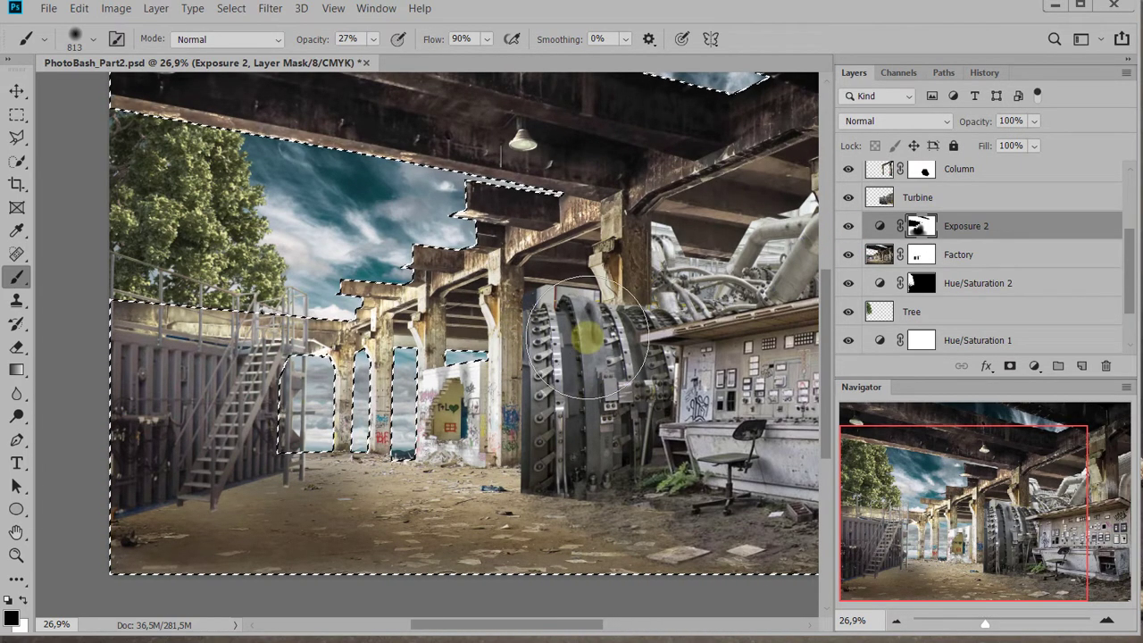
Hide the selection edges to judge the blend around the rear columns, show them again and clear the selection
key("ctrl+h")
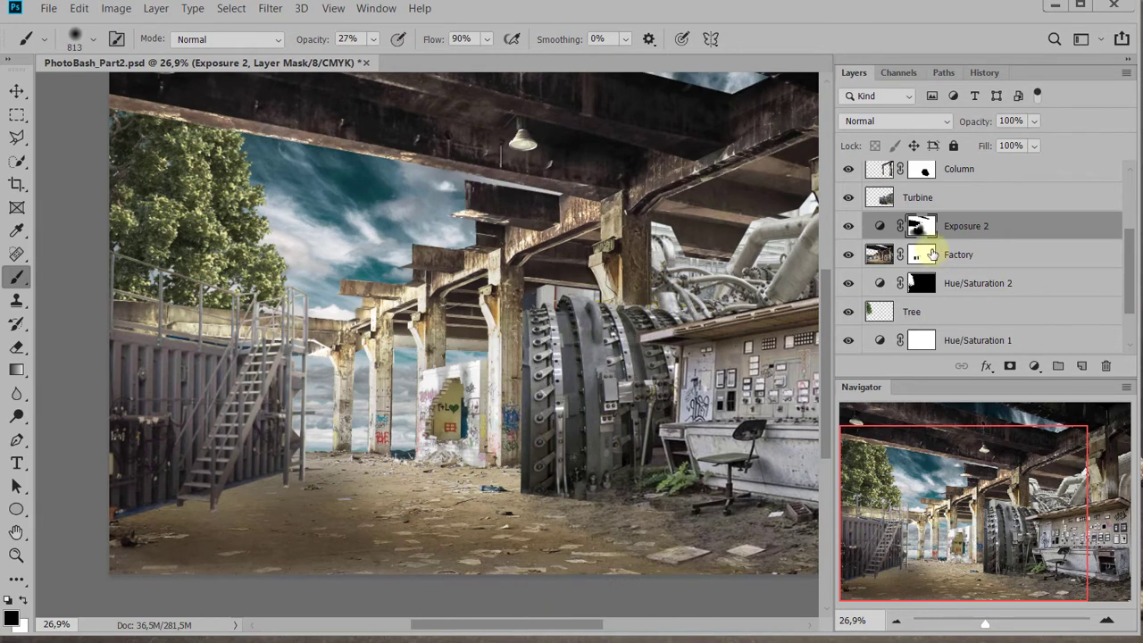
mouse_move(366, 308)
left_mouse_down()
mouse_move(398, 370)
mouse_move(377, 289)
mouse_move(357, 277)
mouse_move(394, 291)
mouse_move(417, 265)
left_mouse_up()
key("x")
mouse_move(352, 268)
left_mouse_down()
mouse_move(432, 290)
mouse_move(487, 329)
left_mouse_up()
key("x")
mouse_move(482, 381)
left_mouse_down()
mouse_move(513, 403)
mouse_move(468, 424)
mouse_move(579, 413)
mouse_move(524, 373)
left_mouse_up()
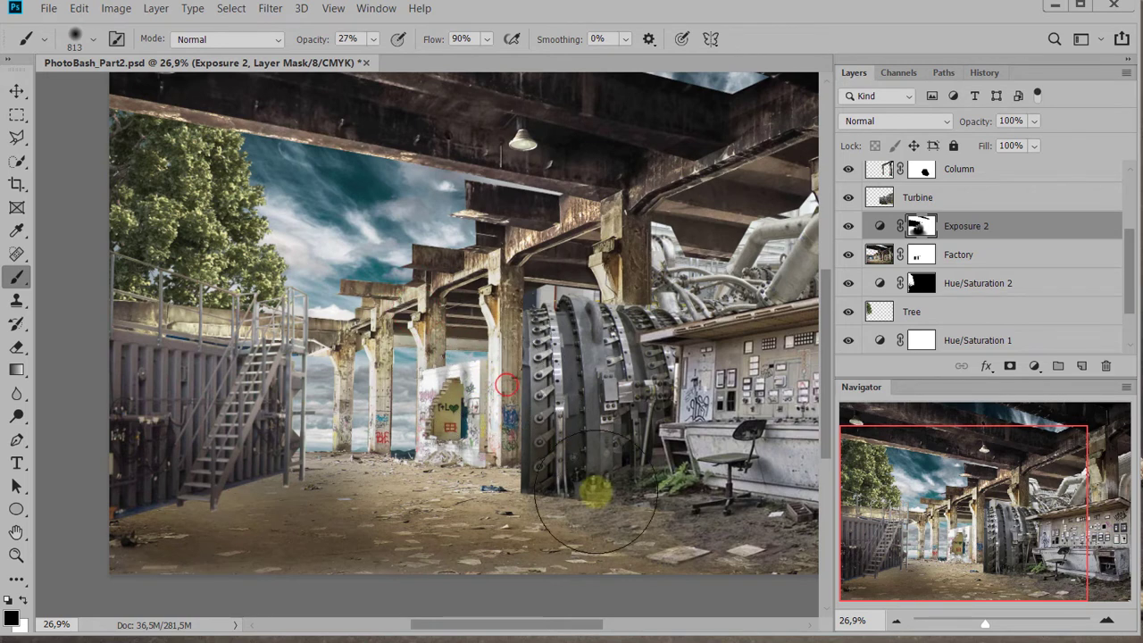
left_click(913, 310)
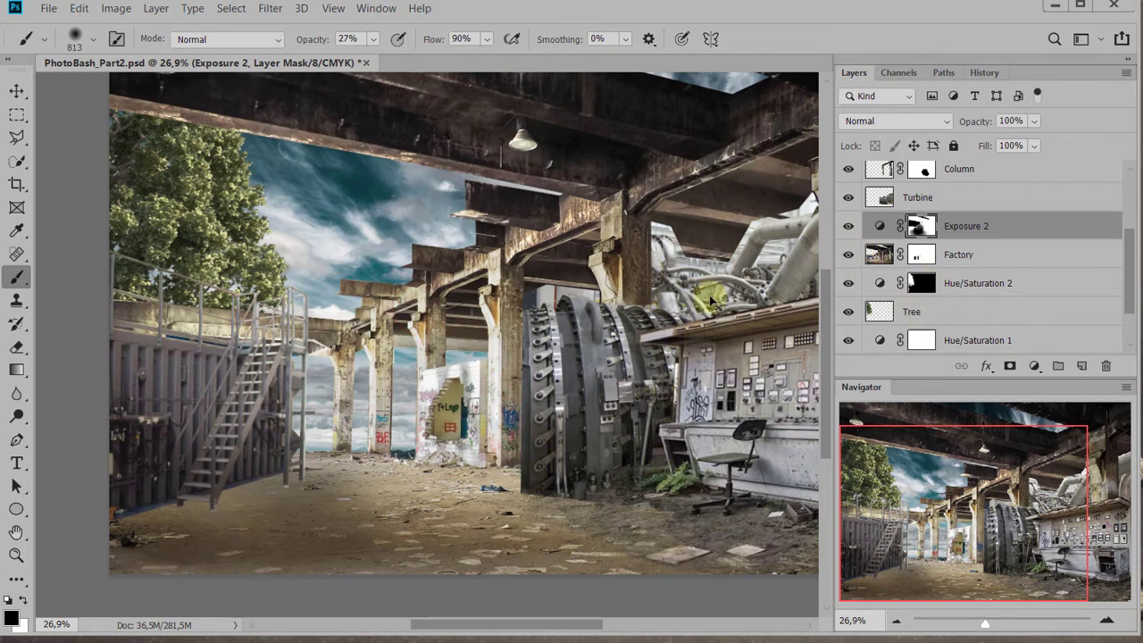
key("ctrl+h")
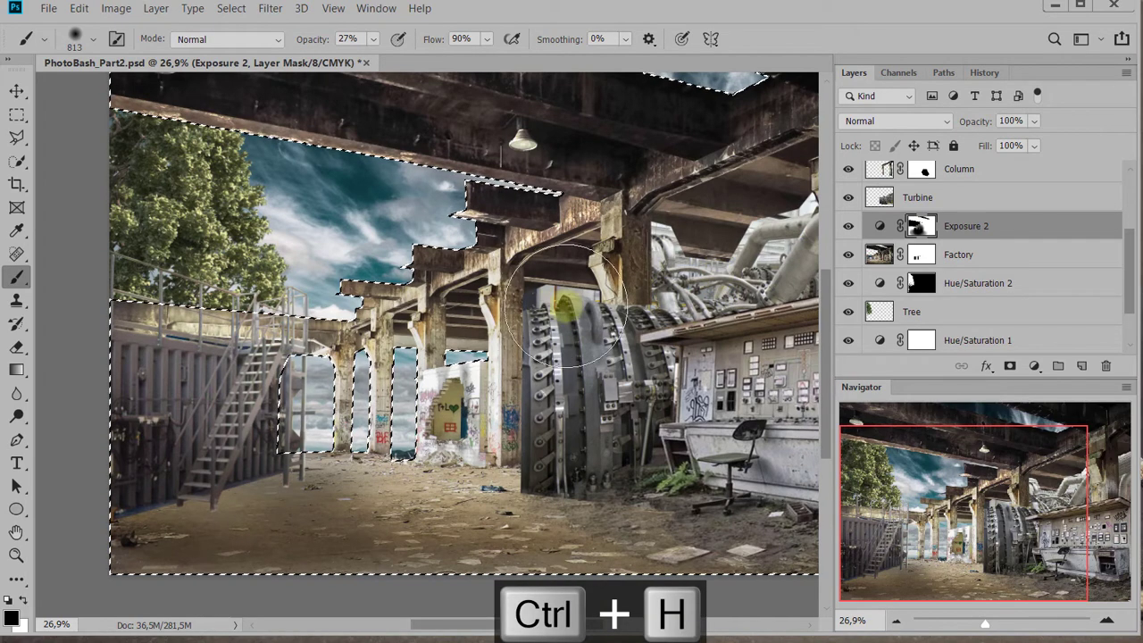
key("ctrl+d")
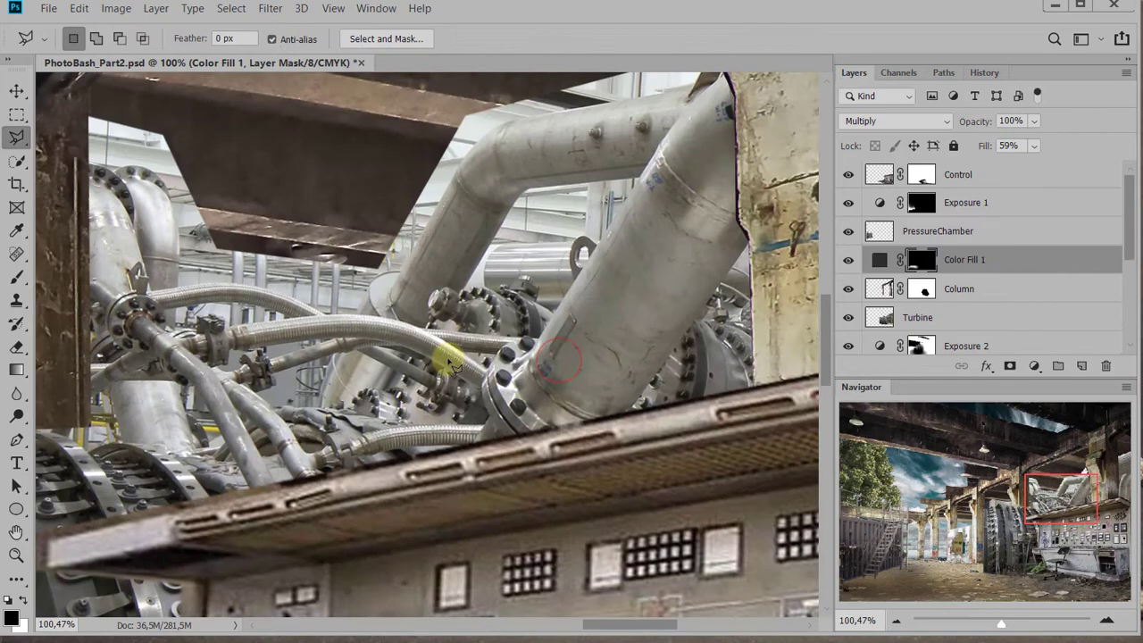
Select the Turbine layer by picking it from the layers under the pipes, and show that layer alone
scroll(451, 366, "down", 5)
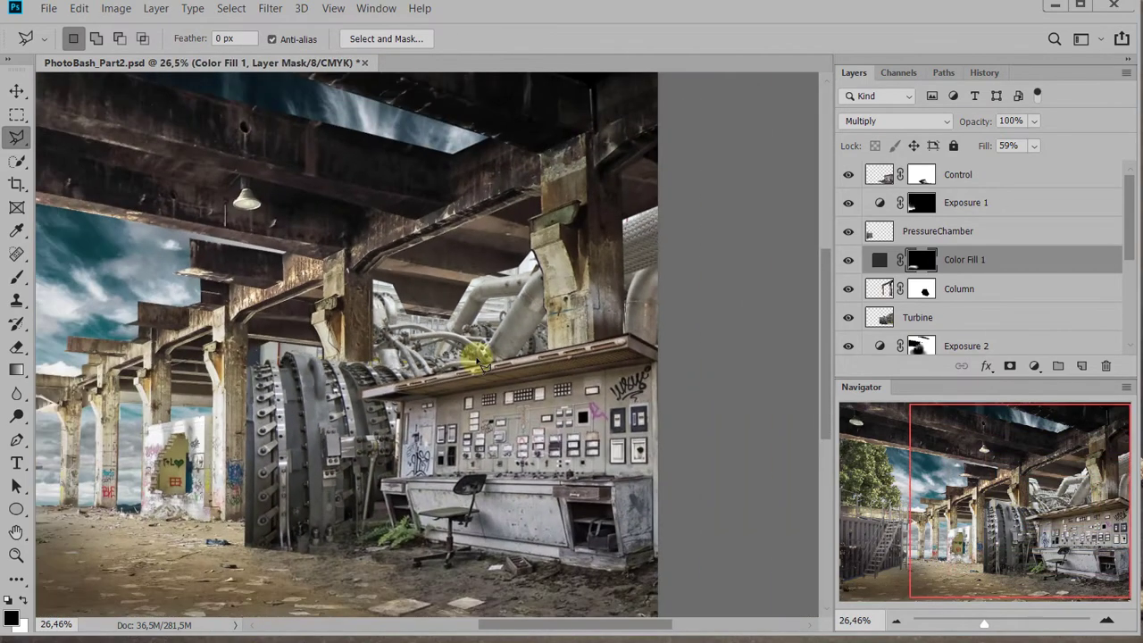
scroll(479, 362, "down", 1)
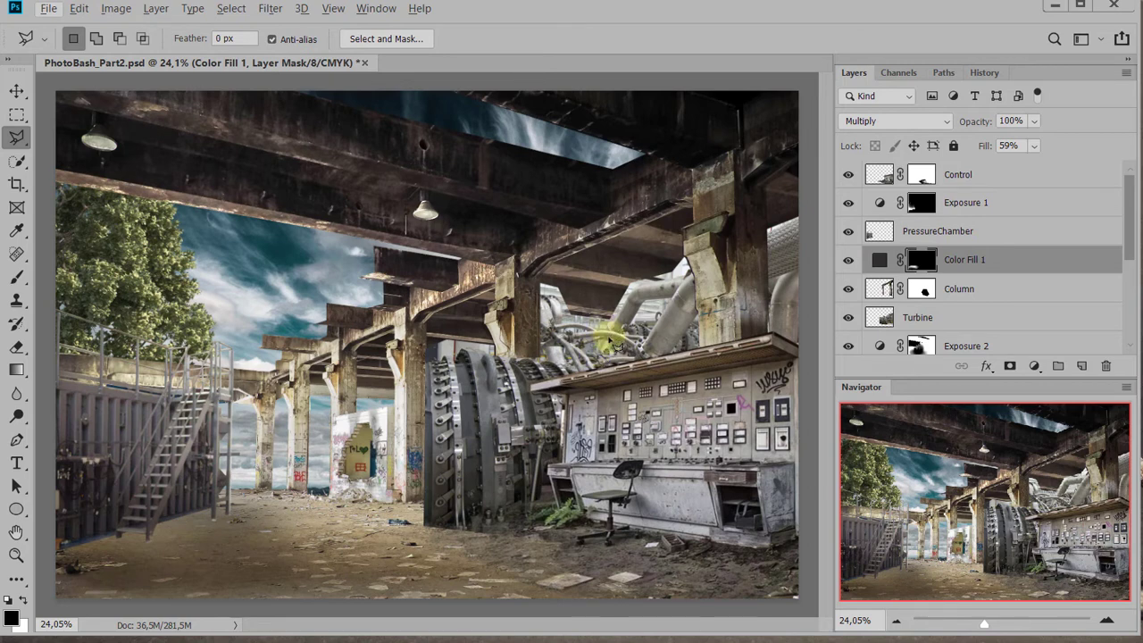
right_click(614, 344, "ctrl")
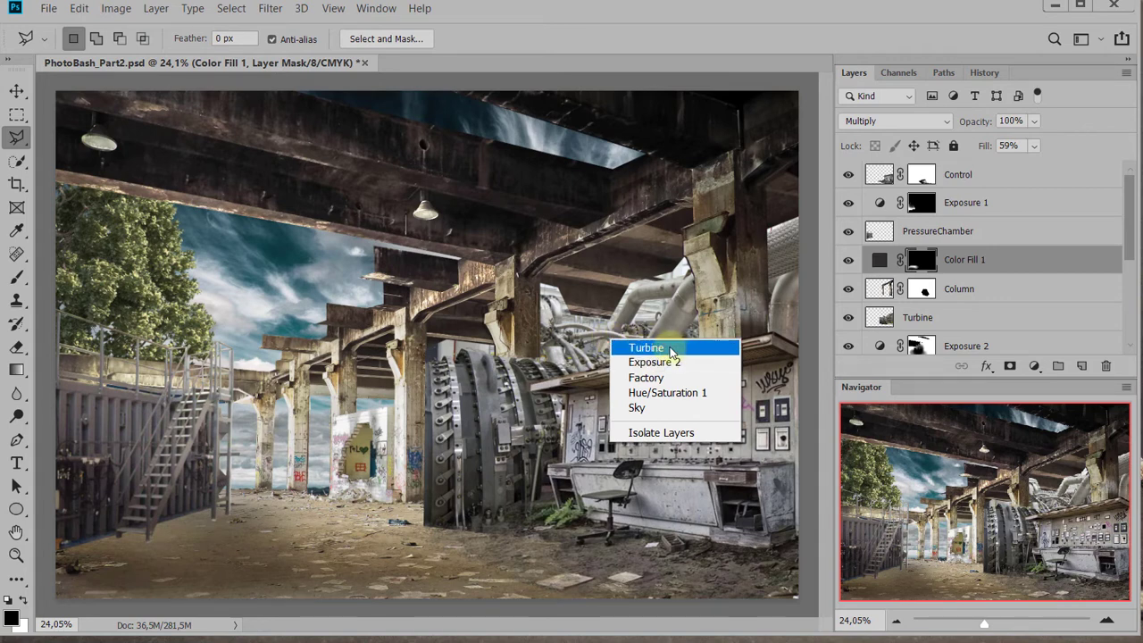
left_click(556, 349)
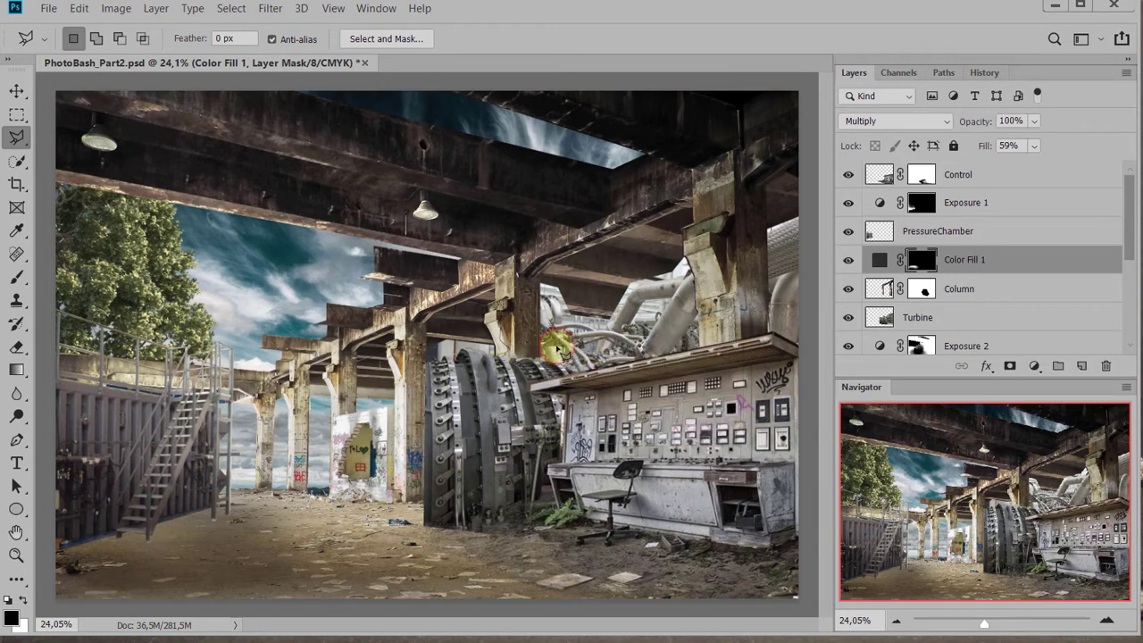
right_click(562, 351, "ctrl")
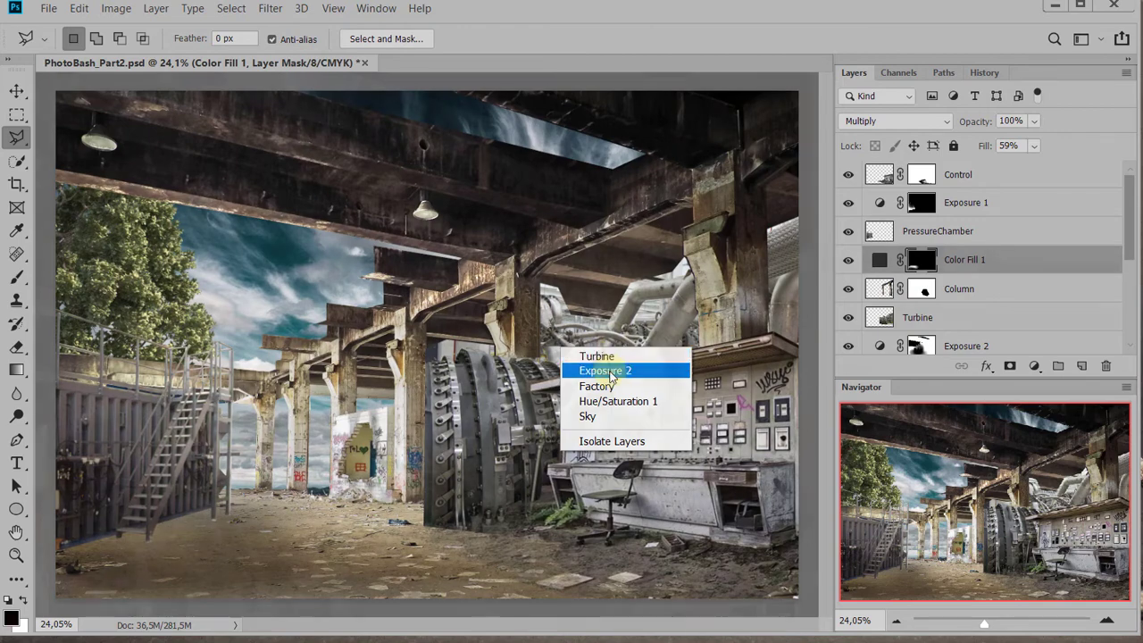
left_click(597, 356)
scroll(615, 469, "up", 4)
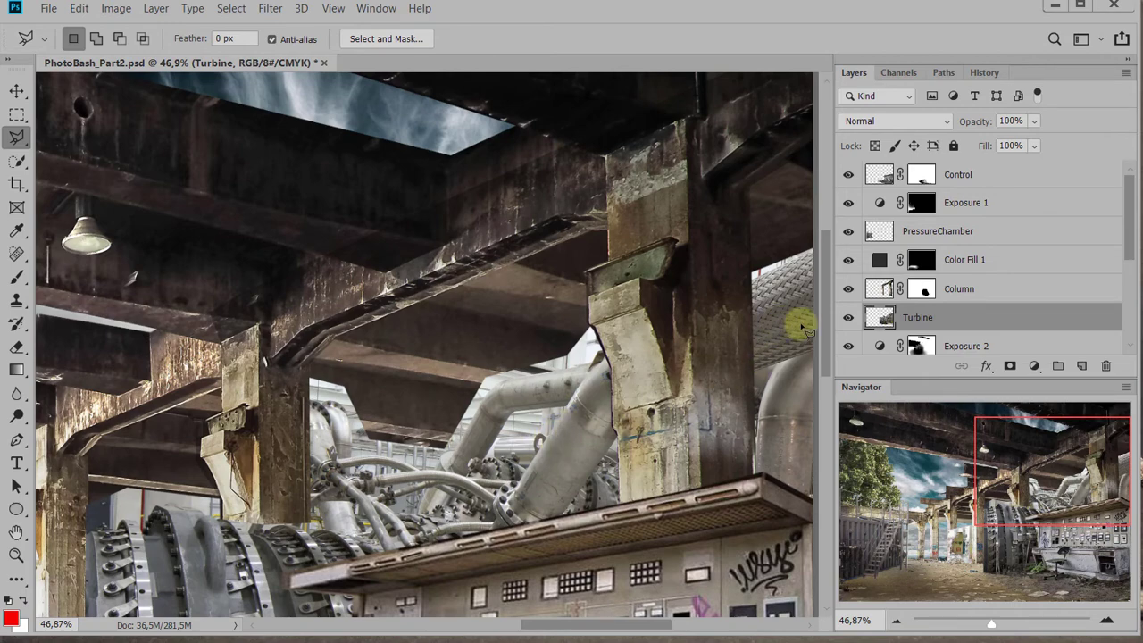
left_click(849, 319, "alt")
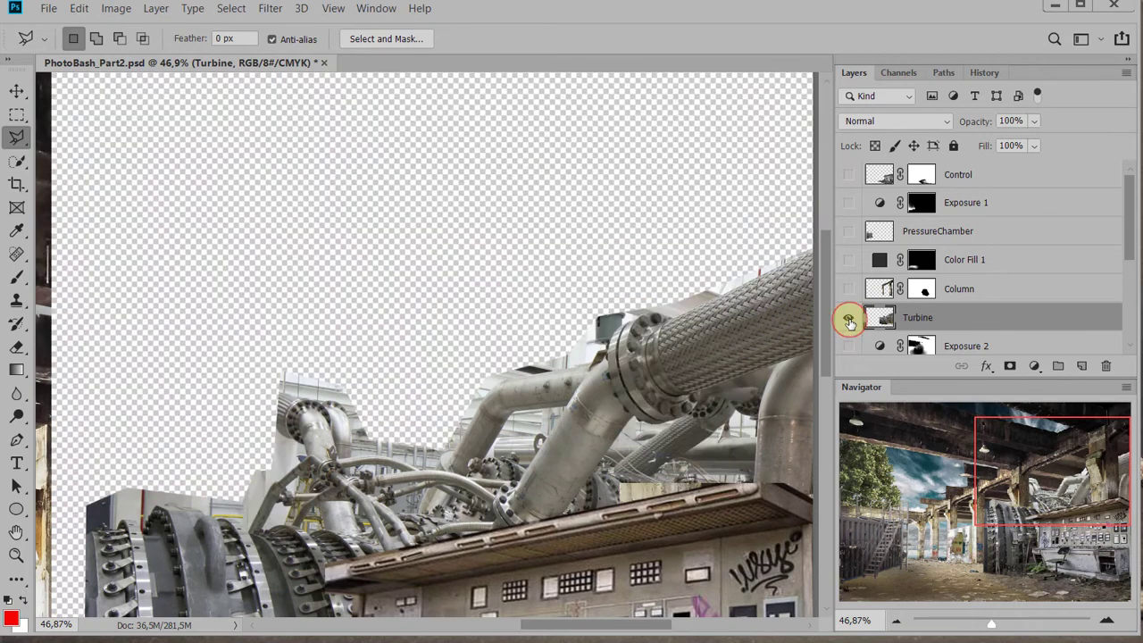
Trace the Turbine's upper edge from the braided hose to the far flange with the Polygonal Lasso, delete the leftover background and deselect
left_click_drag(554, 408, 557, 311)
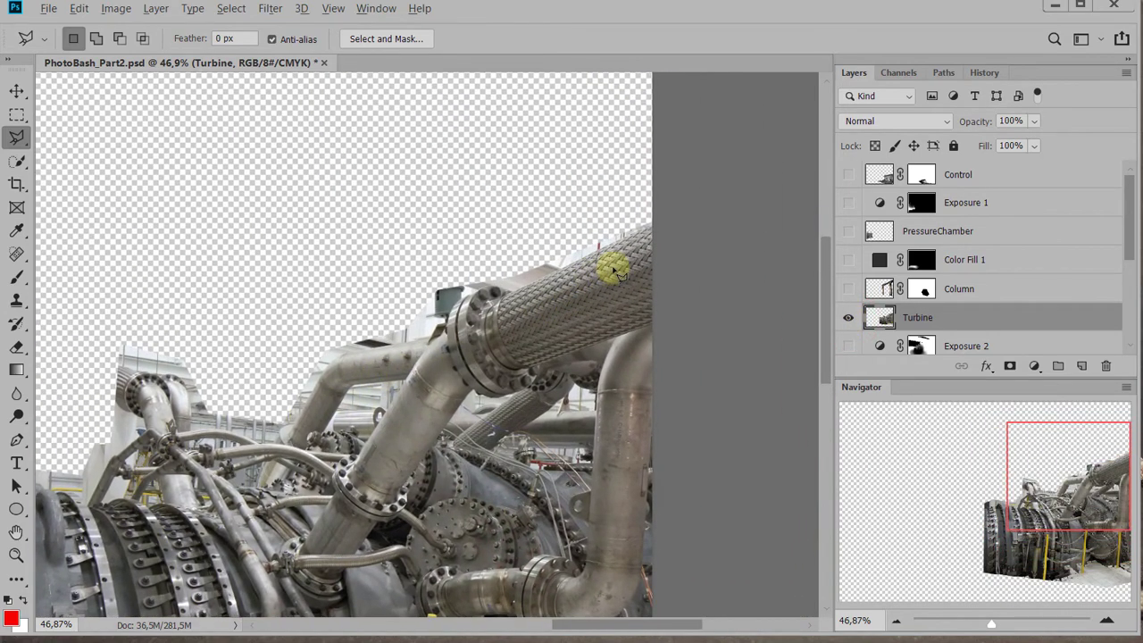
left_click_drag(631, 321, 633, 393)
scroll(631, 373, "up", 7)
mouse_move(632, 346)
left_mouse_down()
mouse_move(601, 384)
mouse_move(648, 332)
left_mouse_up()
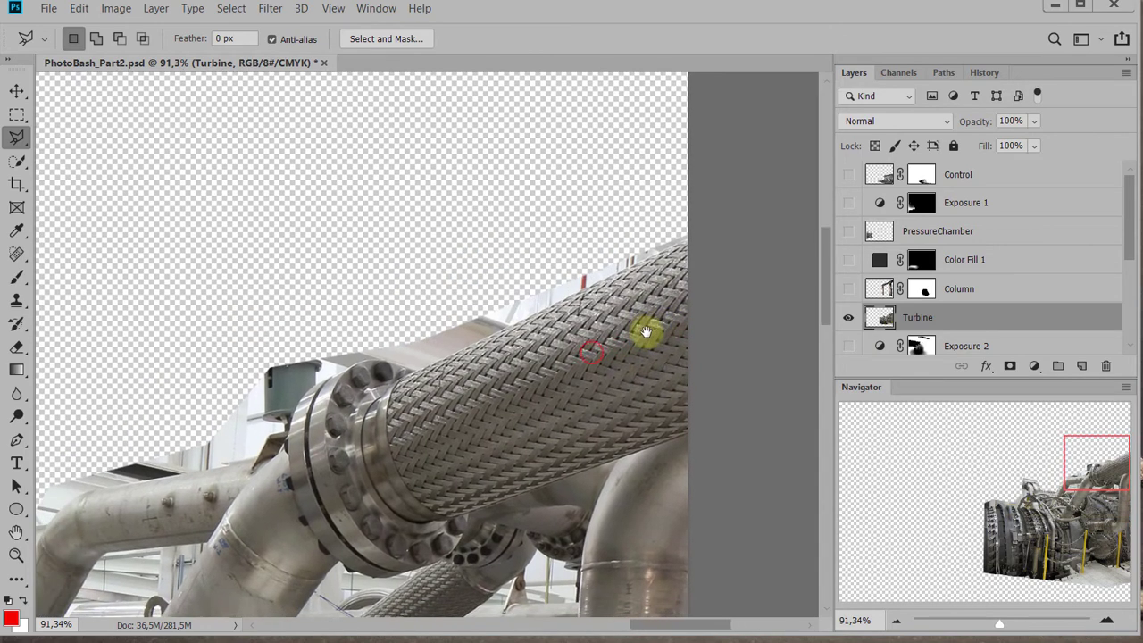
left_click(751, 220)
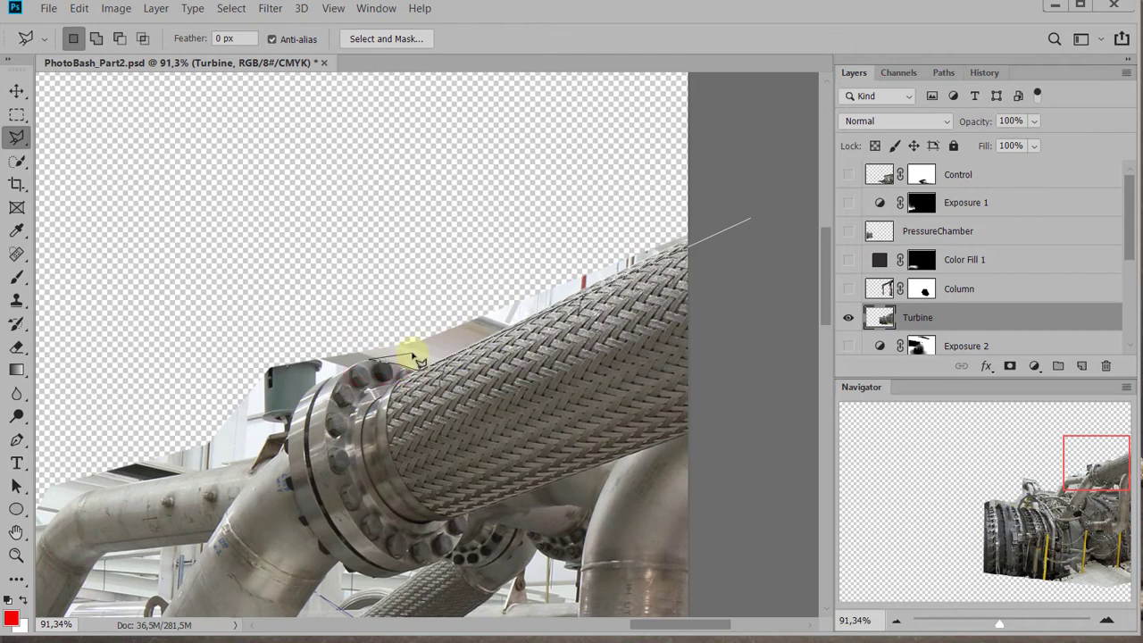
key("ctrl+plus")
key("ctrl+plus")
key("ctrl+plus")
key("ctrl+plus")
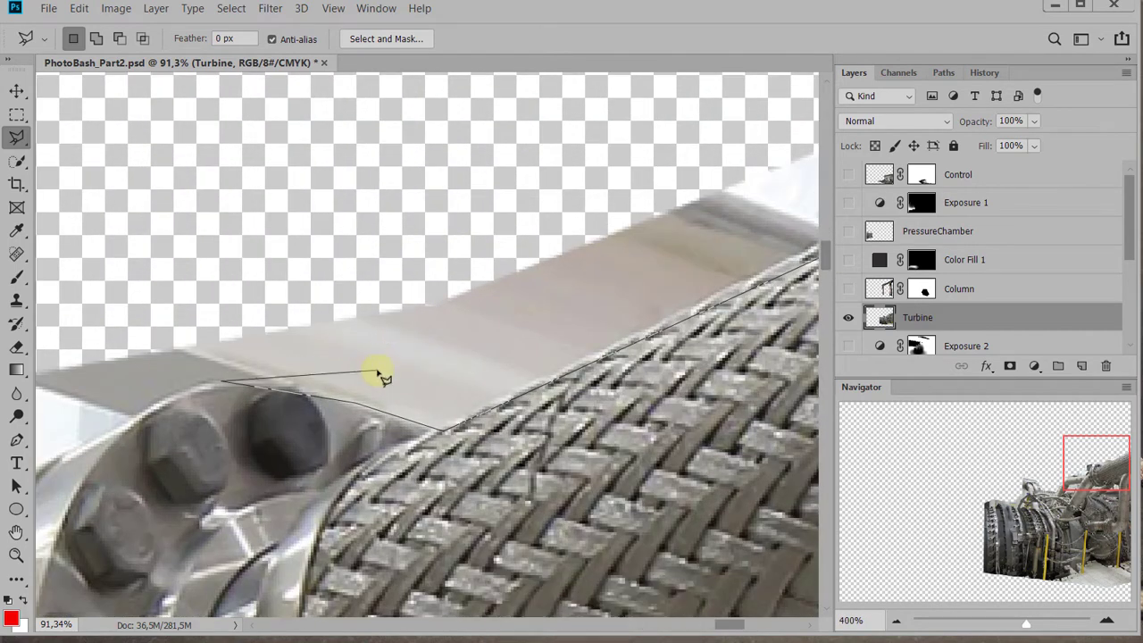
left_click(413, 309)
left_click(337, 348)
left_click_drag(181, 375, 372, 245)
left_click(374, 243)
left_click(355, 309)
left_click(262, 365)
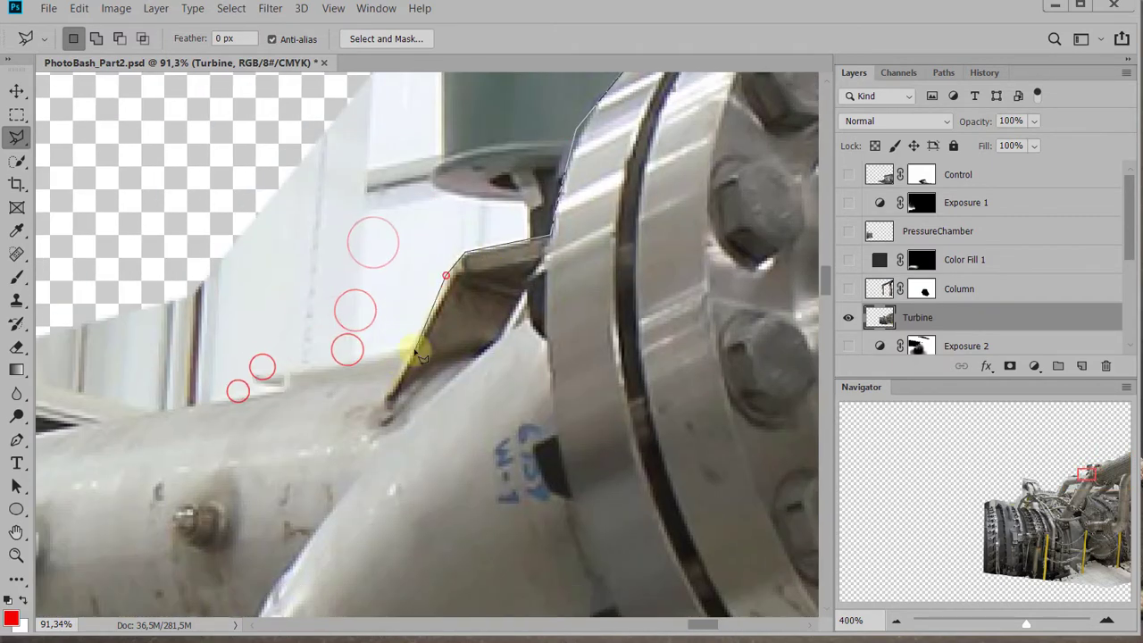
left_click(397, 368)
left_click(152, 413)
left_click(283, 383)
left_click(241, 444)
left_click(350, 199)
left_click(273, 340)
left_click(311, 288)
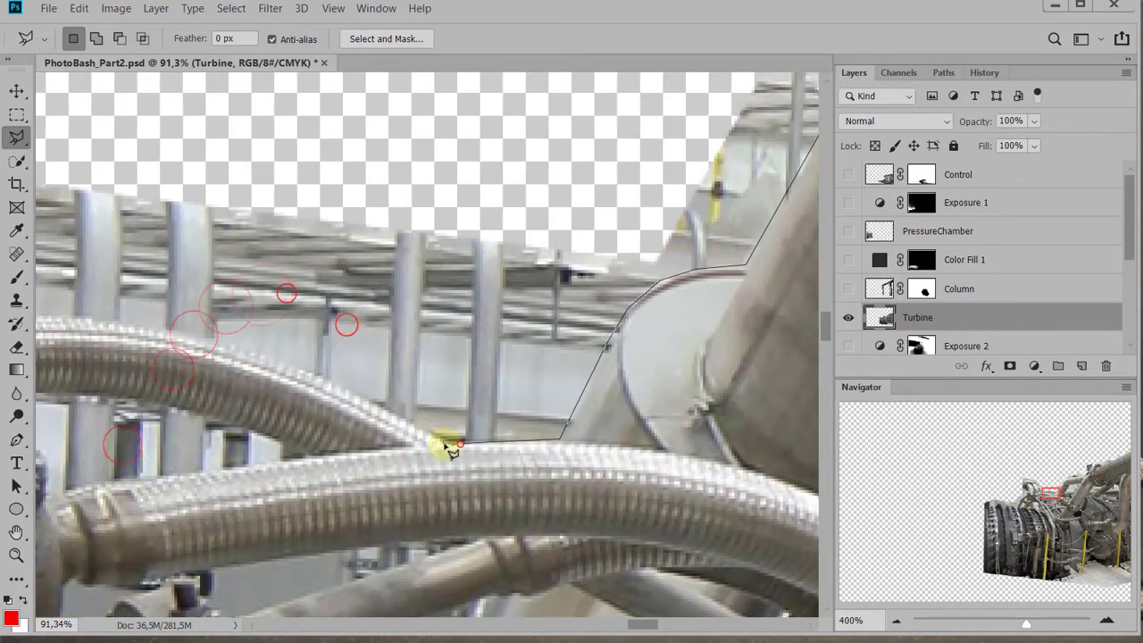
left_click(322, 376)
left_click_drag(136, 323, 605, 399)
left_click(529, 393)
left_click(329, 408)
left_click_drag(352, 275, 512, 418)
left_click(501, 446)
left_click(477, 334)
left_click(548, 331)
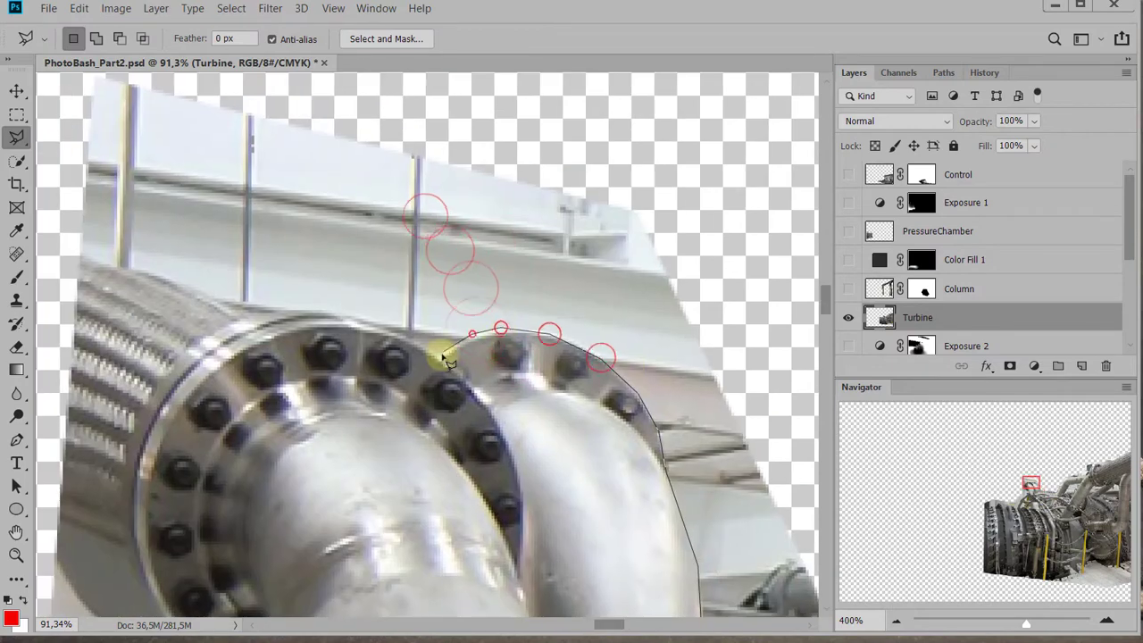
left_click(340, 314)
left_click_drag(294, 296, 577, 359)
left_click(535, 379)
left_click(322, 294)
left_click_drag(309, 173, 159, 370)
left_click(234, 258)
key("ctrl+minus")
key("ctrl+minus")
key("ctrl+minus")
key("ctrl+minus")
key("ctrl+minus")
double_click(418, 195)
mouse_move(310, 331)
left_mouse_down()
mouse_move(367, 296)
mouse_move(707, 160)
left_mouse_up()
left_click_drag(664, 176, 453, 280)
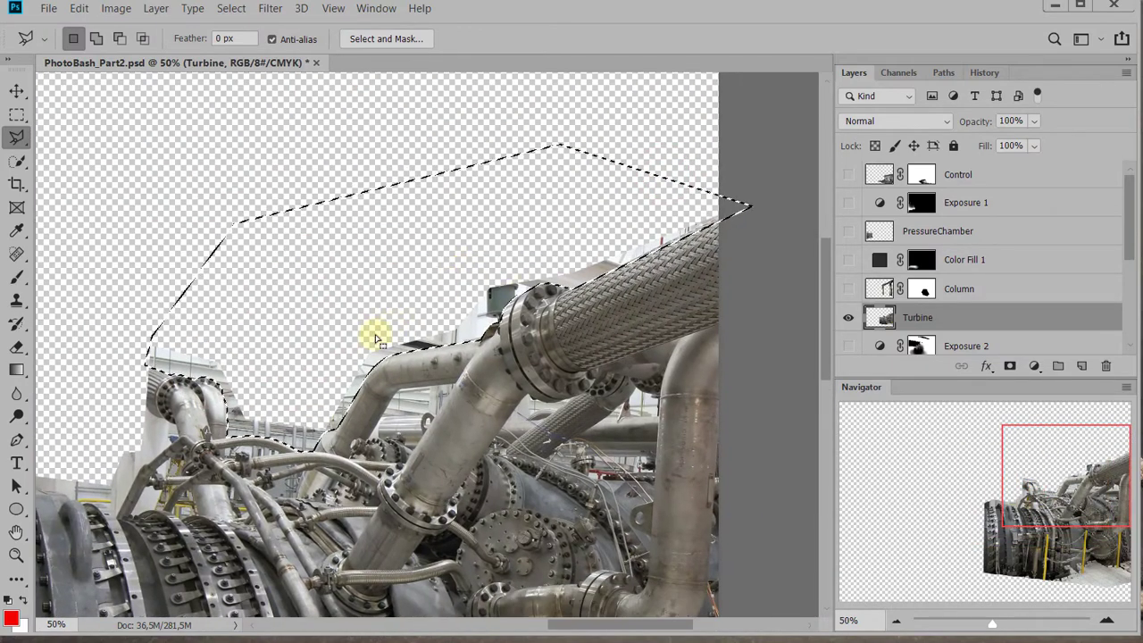
key("Delete")
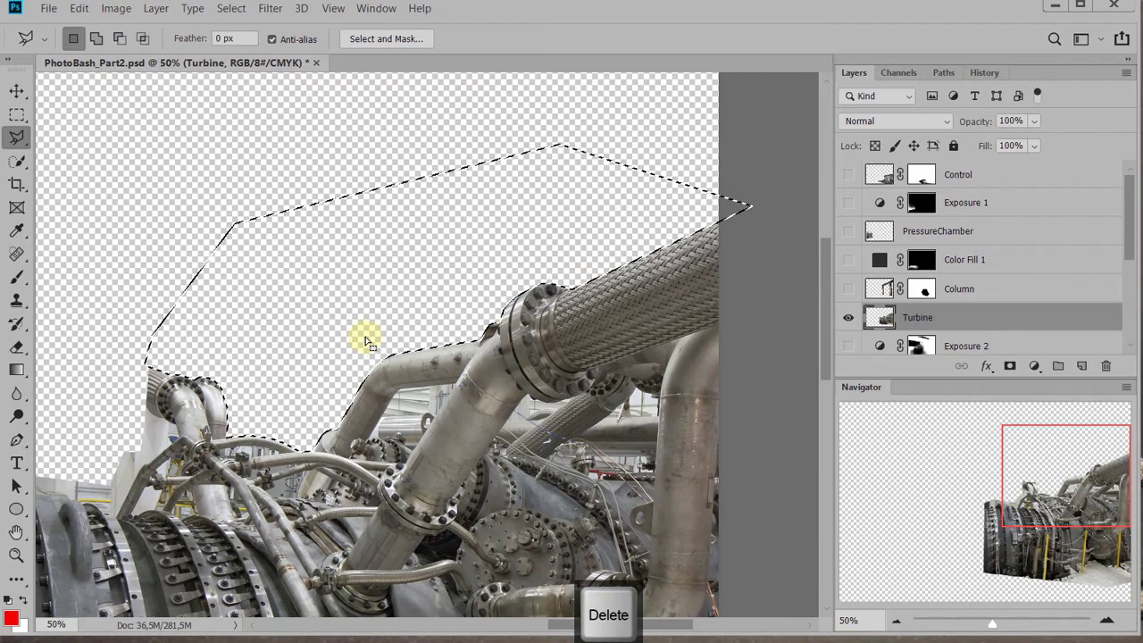
key("ctrl+d")
Try to outline the background gap between the bent pipe and the large diagonal pipe with the Polygonal Lasso
left_click_drag(406, 425, 566, 348)
scroll(379, 364, "up", 3)
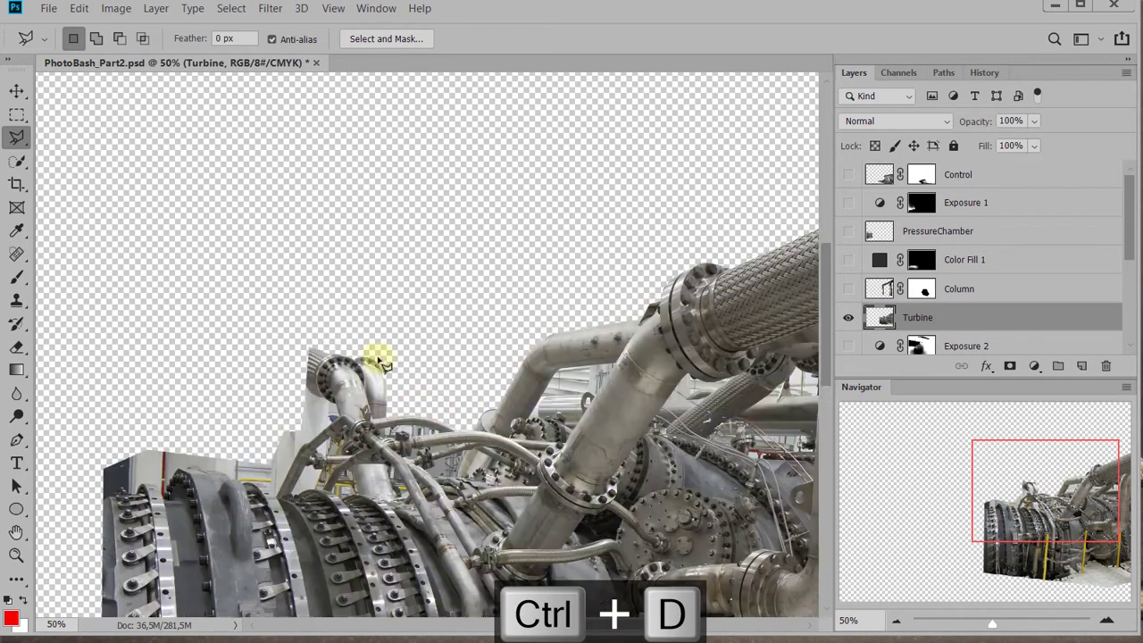
scroll(562, 494, "up", 15)
left_click_drag(674, 387, 468, 429)
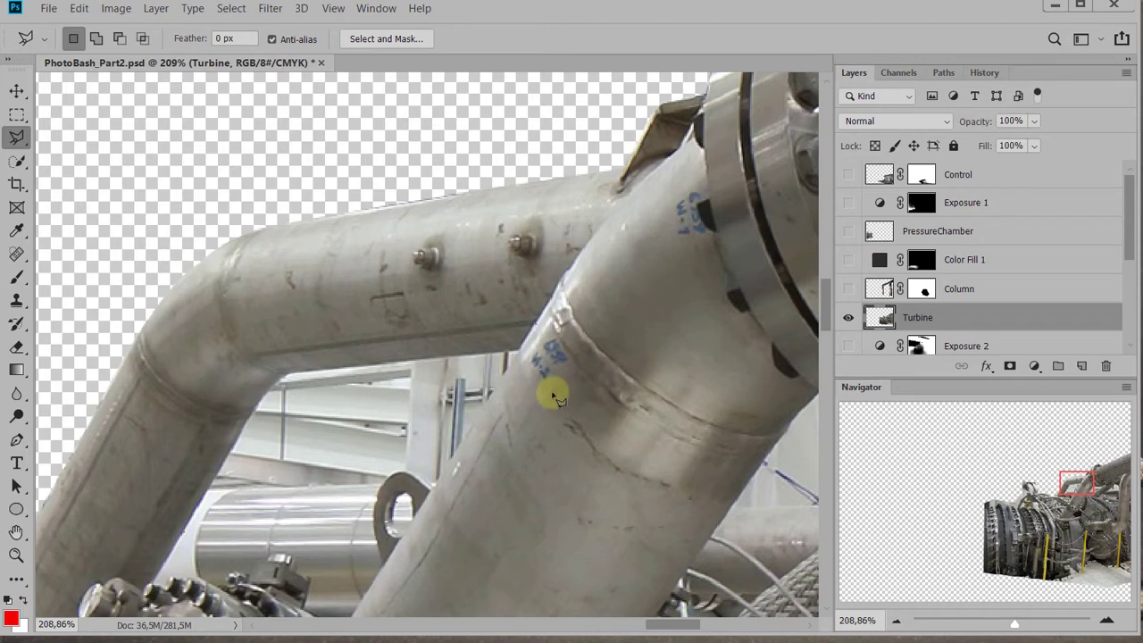
left_click_drag(567, 360, 651, 366)
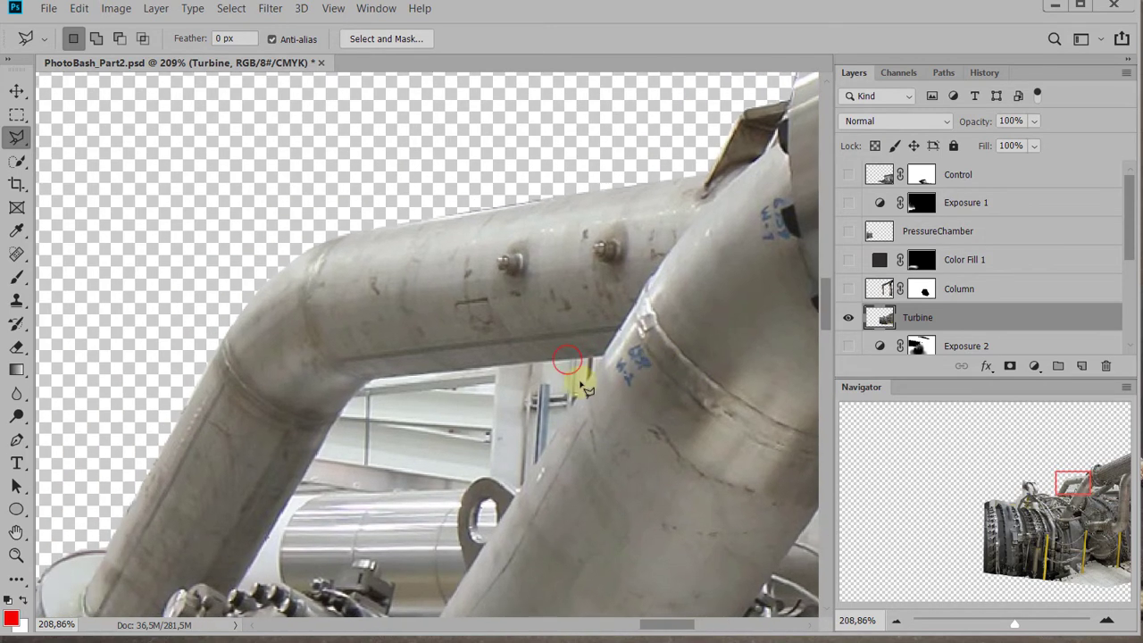
left_click(604, 360)
double_click(355, 465)
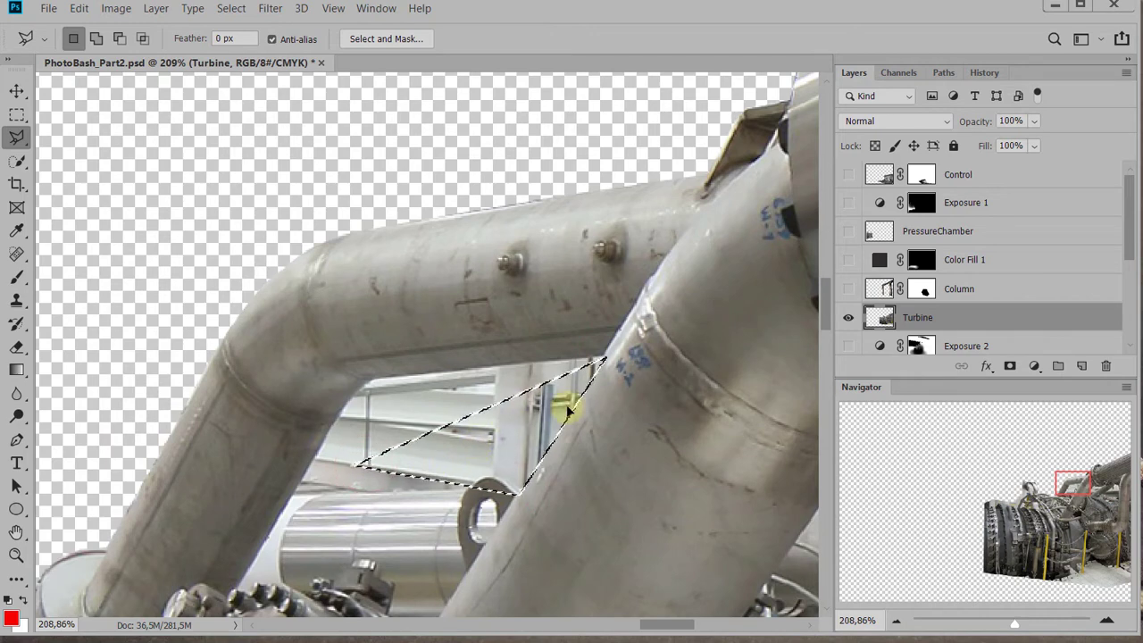
left_click_drag(589, 324, 567, 307)
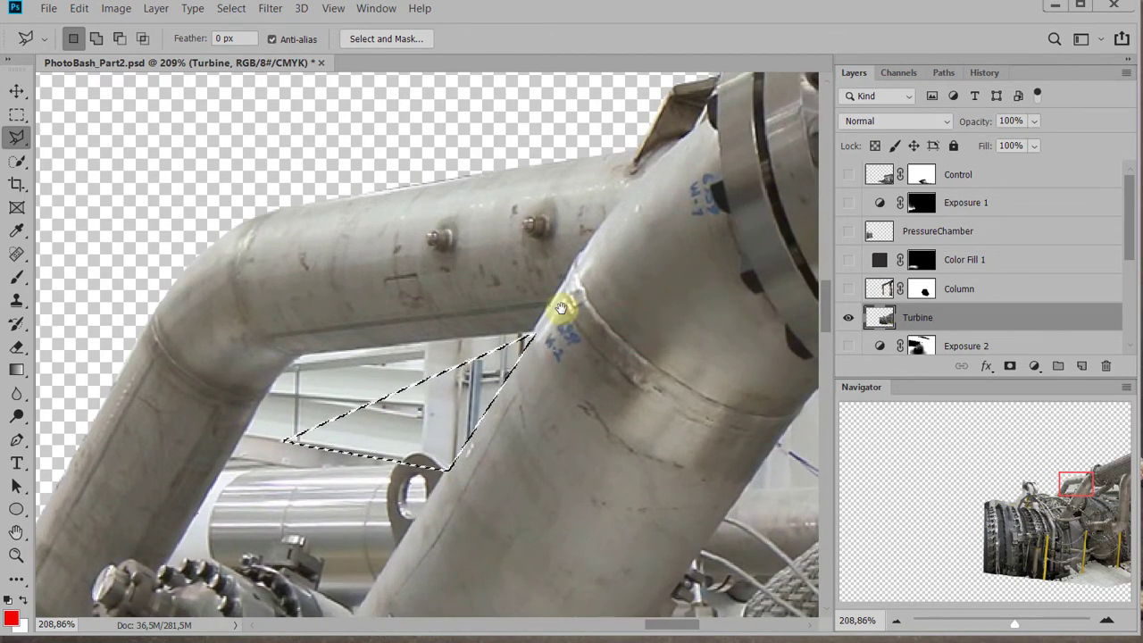
key("ctrl+d")
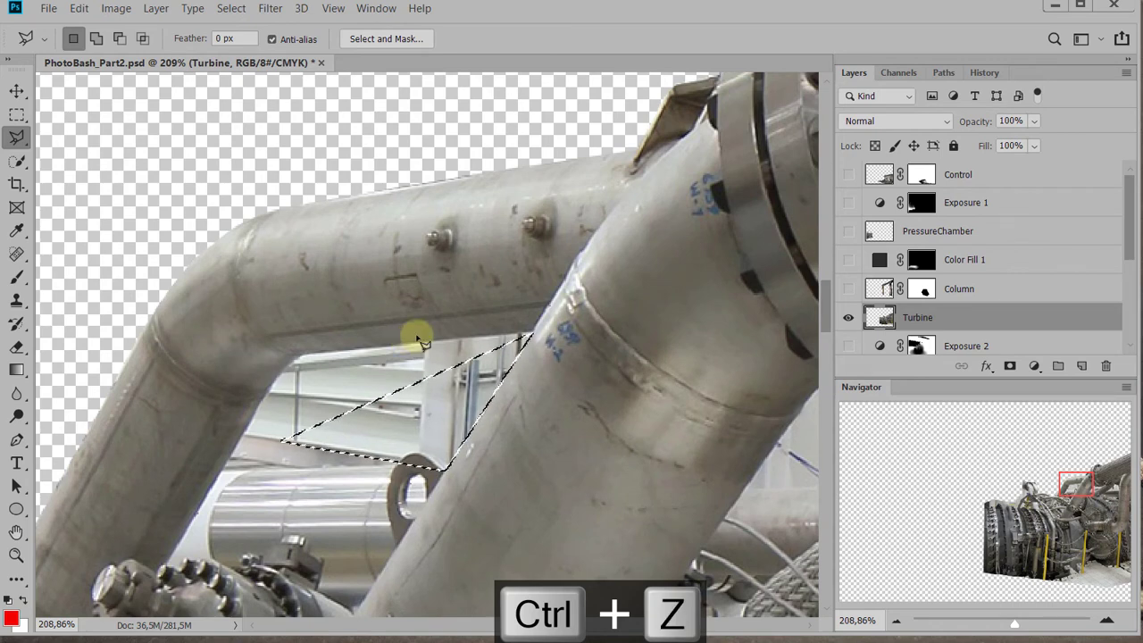
left_click(418, 338)
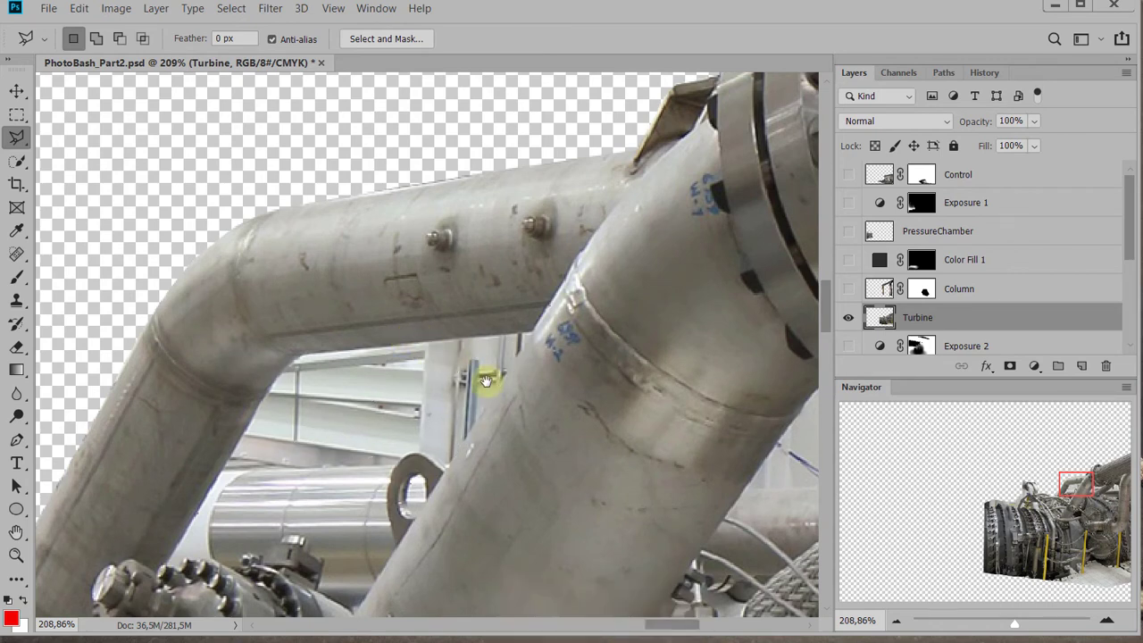
Outline the dark door background above the Turbine's front rim up to the rearmost bolt with the Polygonal Lasso
left_click_drag(482, 373, 480, 316)
left_click_drag(295, 357, 536, 331)
left_click_drag(250, 387, 491, 223)
left_click_drag(345, 433, 499, 435)
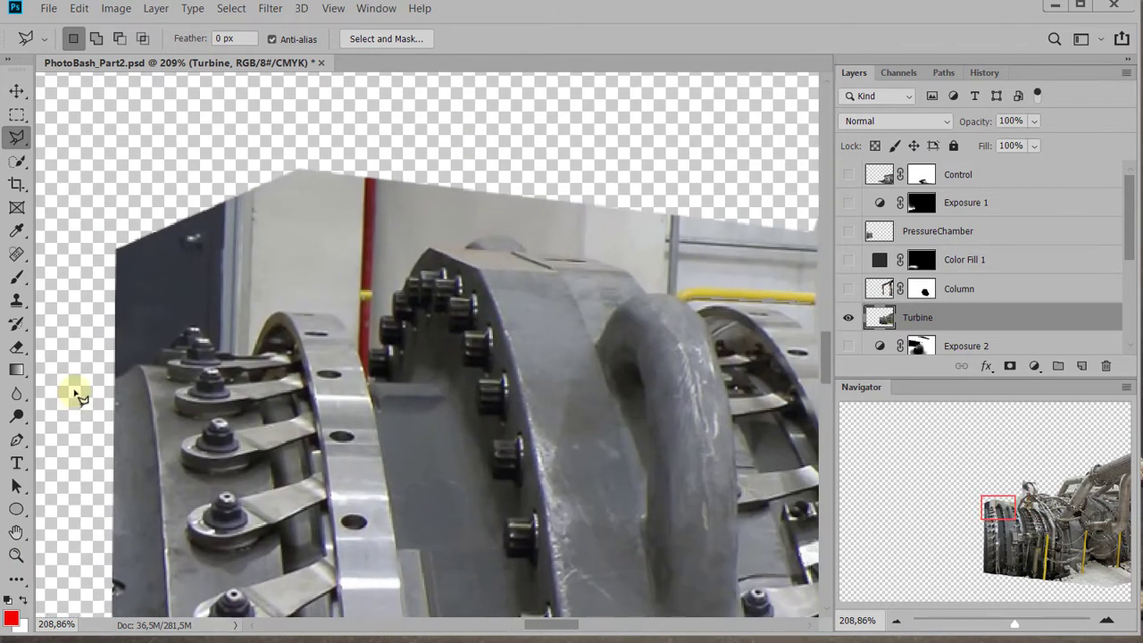
left_click(145, 361)
key("ctrl+plus")
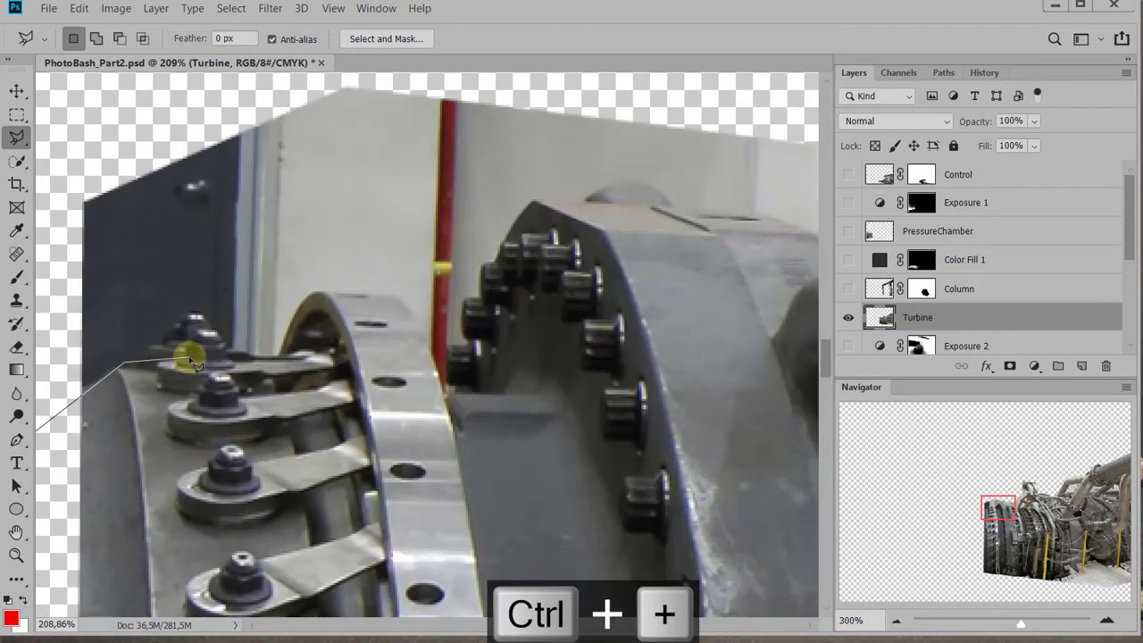
key("ctrl+plus")
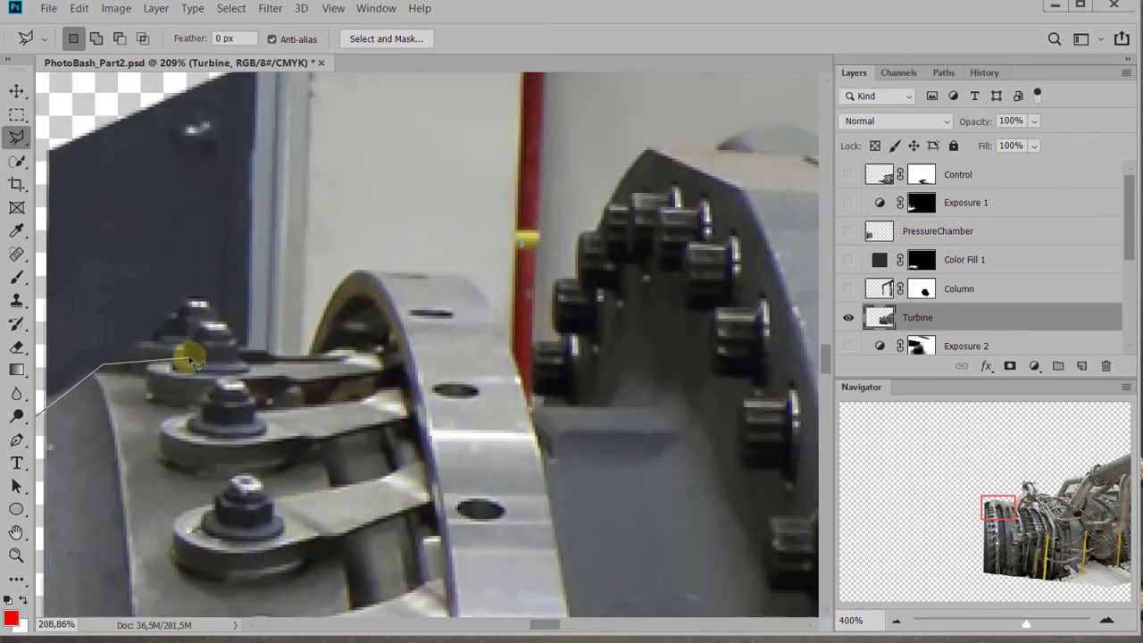
left_click_drag(268, 308, 467, 301)
key("BackSpace")
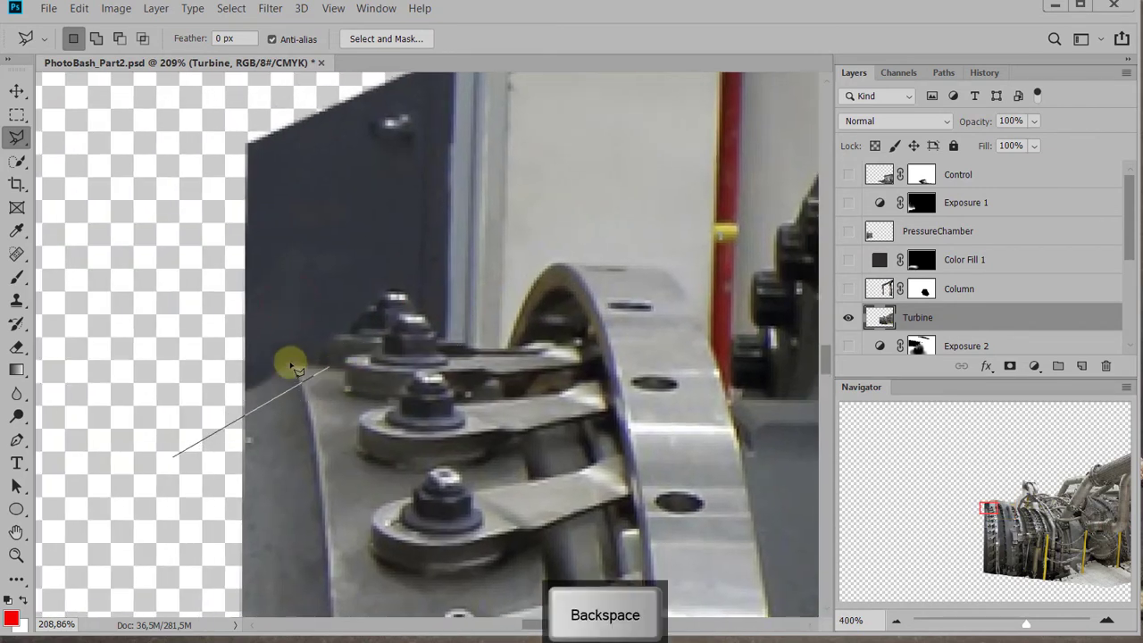
left_click(282, 364)
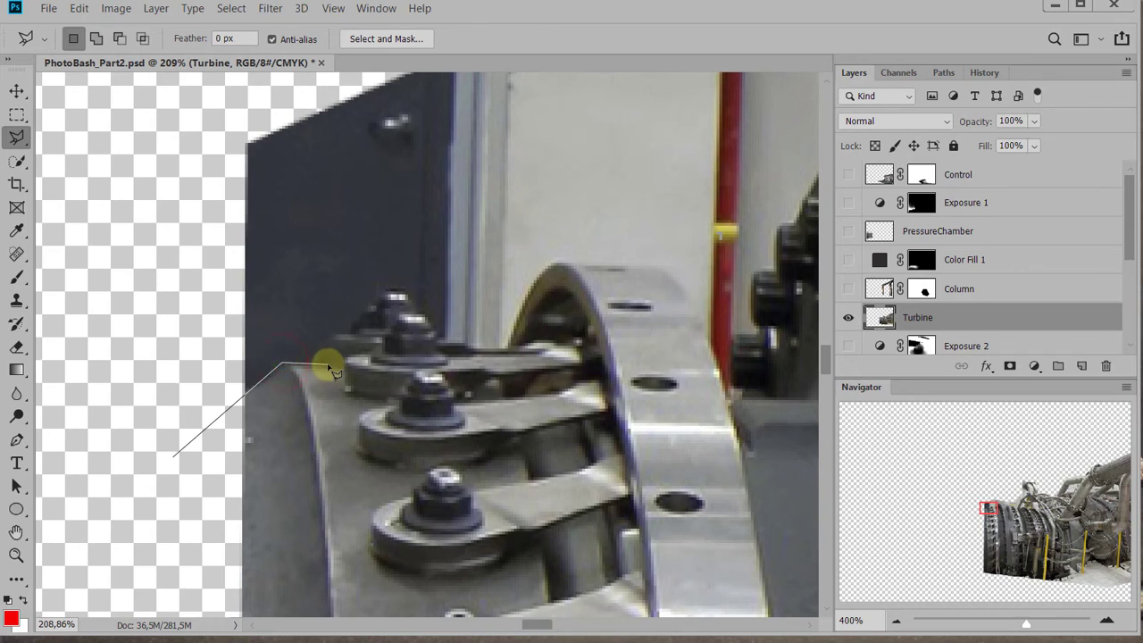
left_click(320, 367)
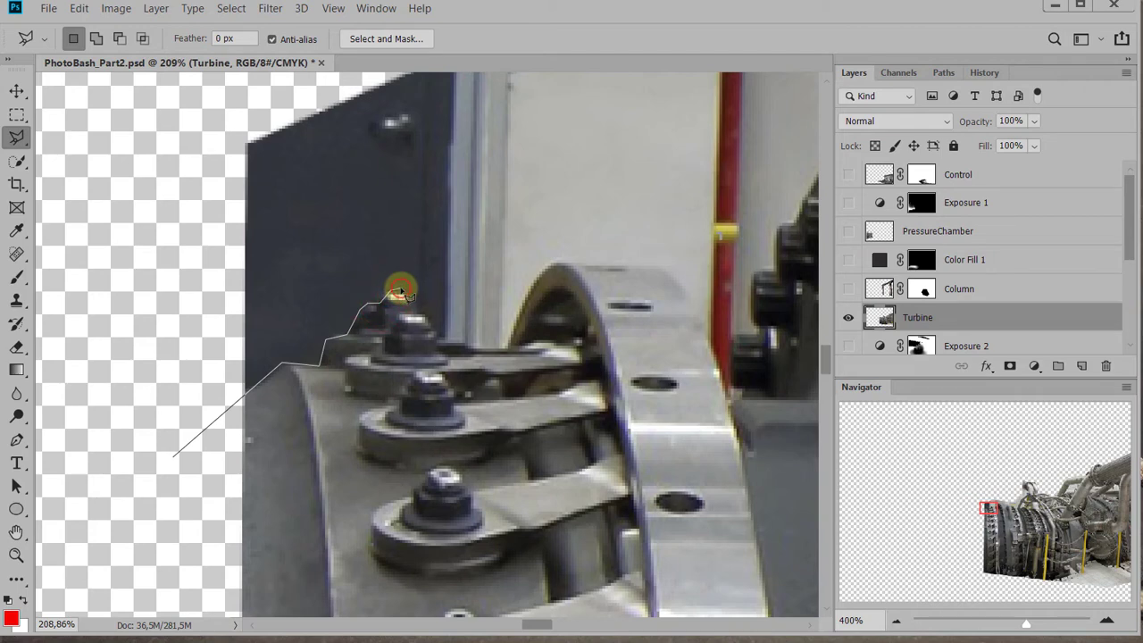
left_click_drag(450, 158, 431, 268)
left_click(134, 141)
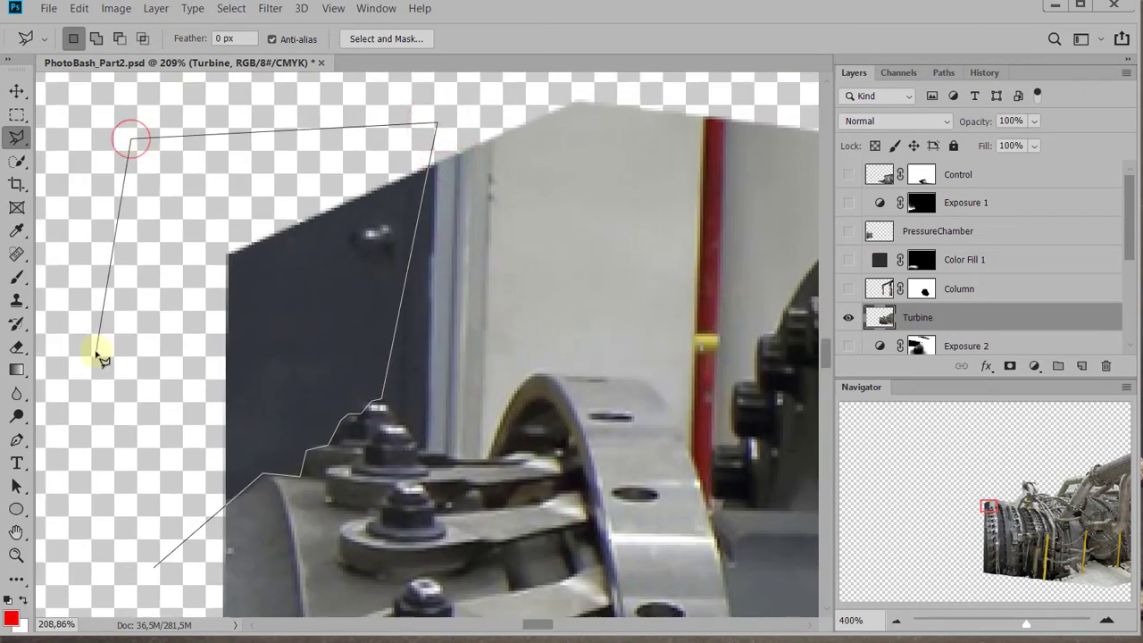
double_click(107, 344)
Add the wall background above the bolts, the lever and the first flange's top edge to the selection, stopping short of the red pipe
left_click_drag(228, 367, 154, 324)
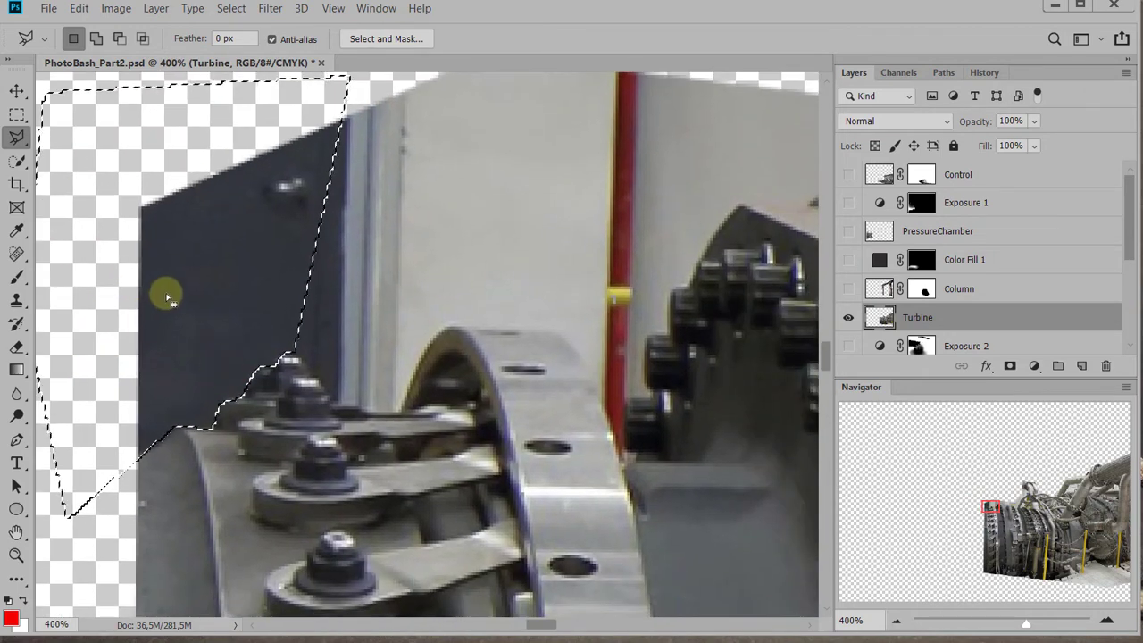
key("shift")
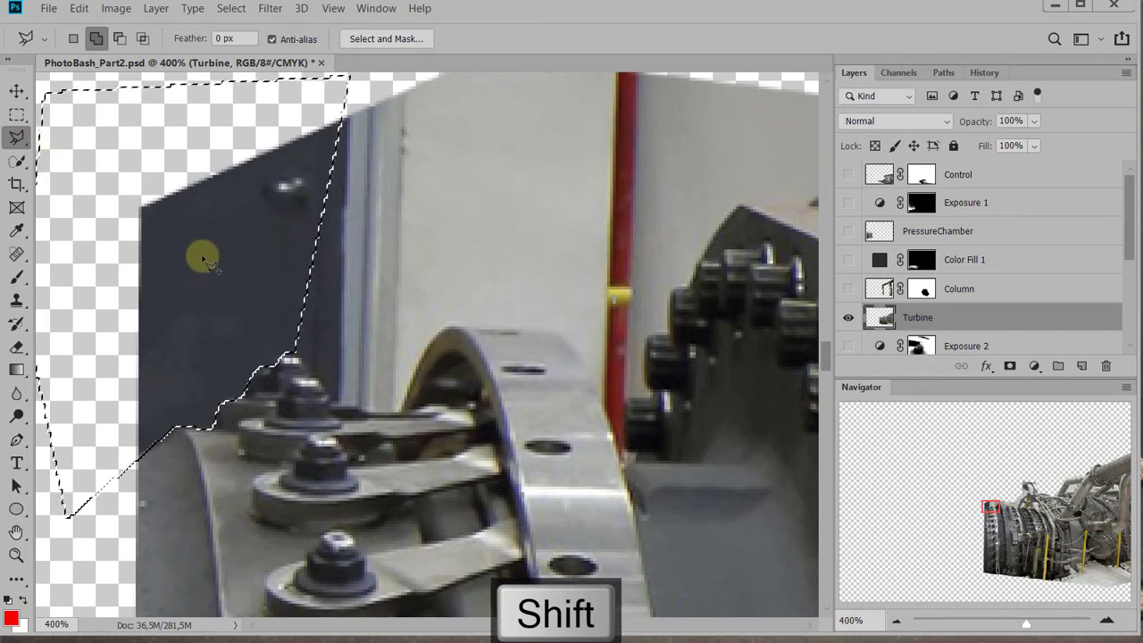
left_click(141, 182)
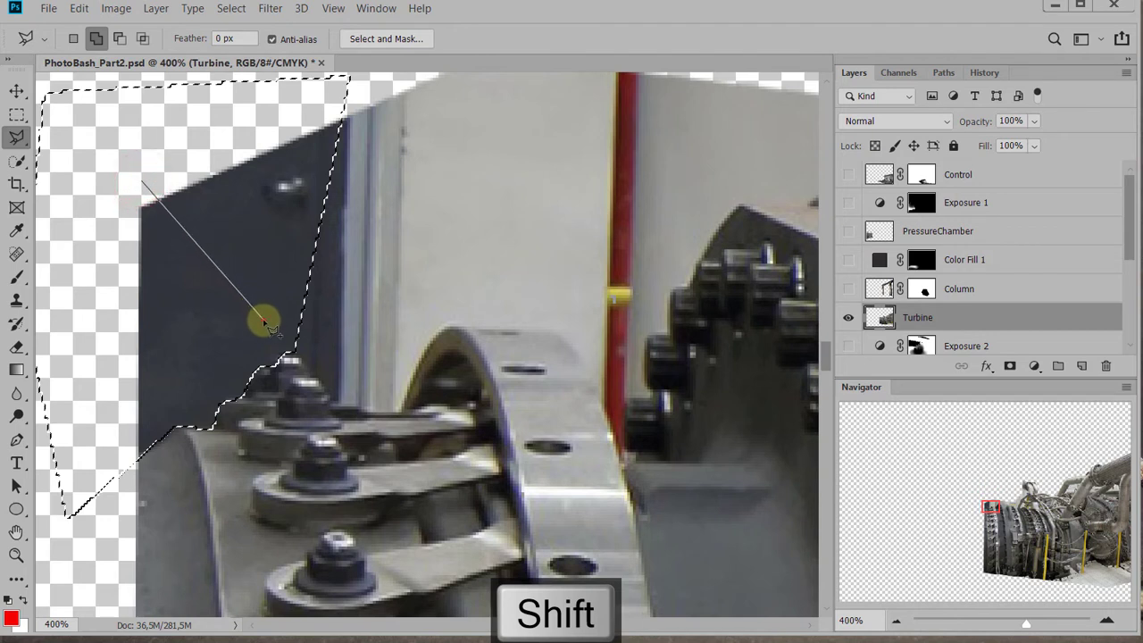
left_click(291, 351)
left_click(304, 362)
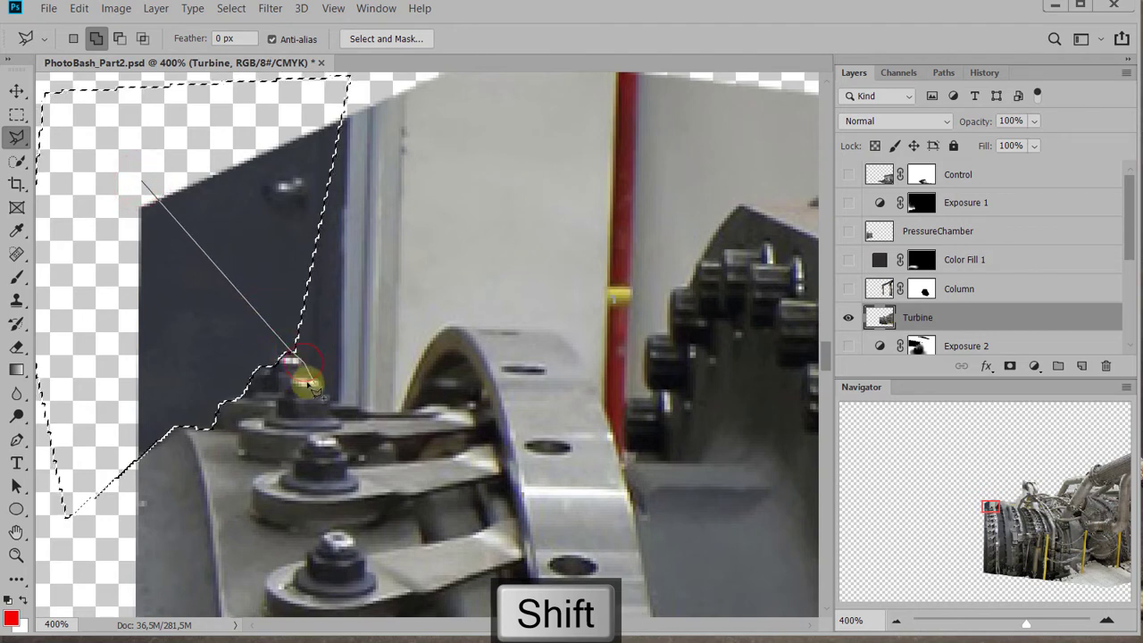
left_click(306, 371)
left_click(330, 401)
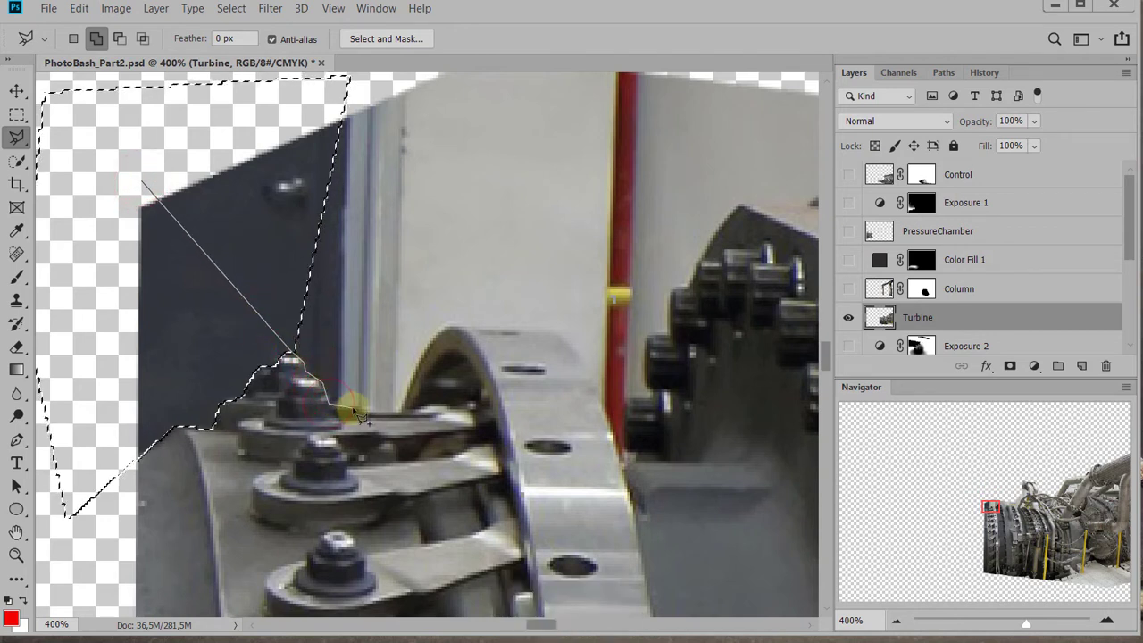
left_click(367, 413)
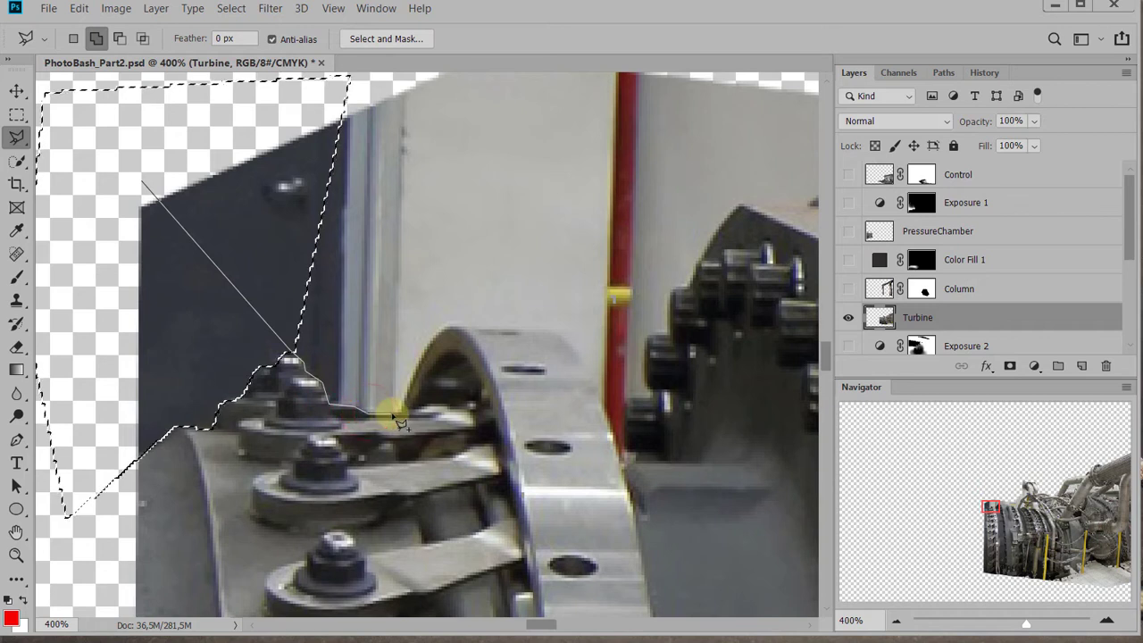
left_click(417, 369)
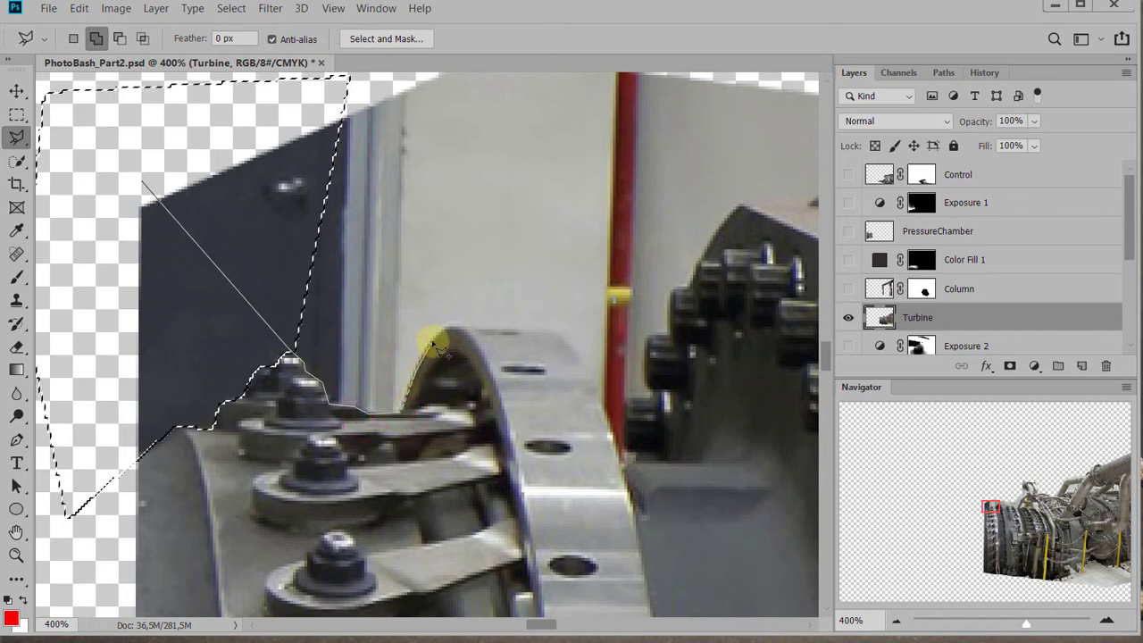
left_click(443, 325)
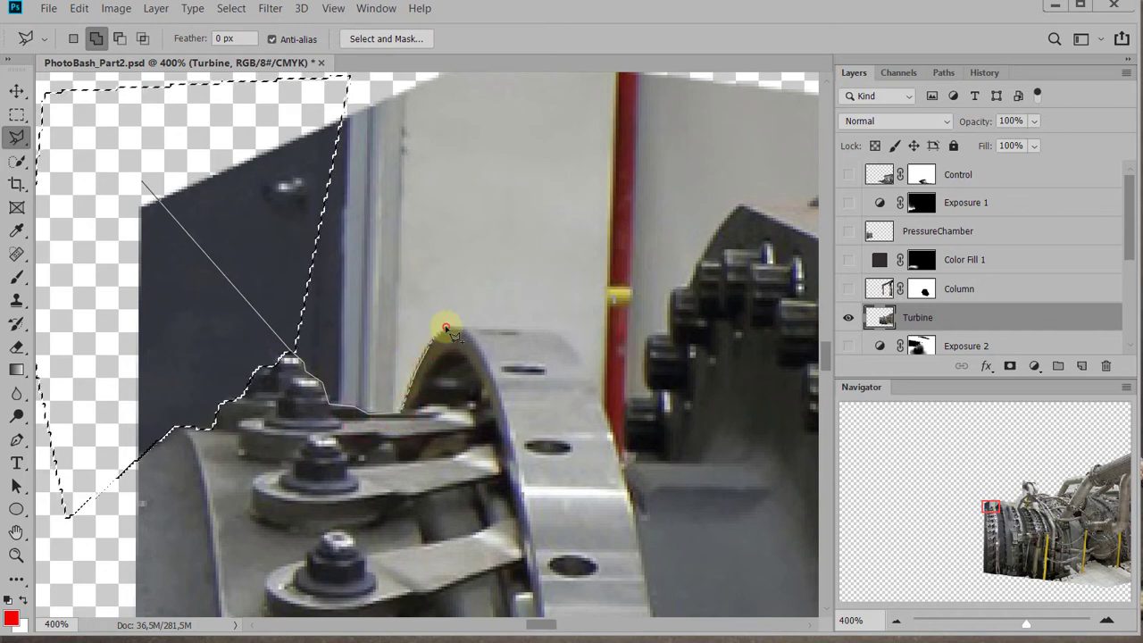
left_click(560, 333)
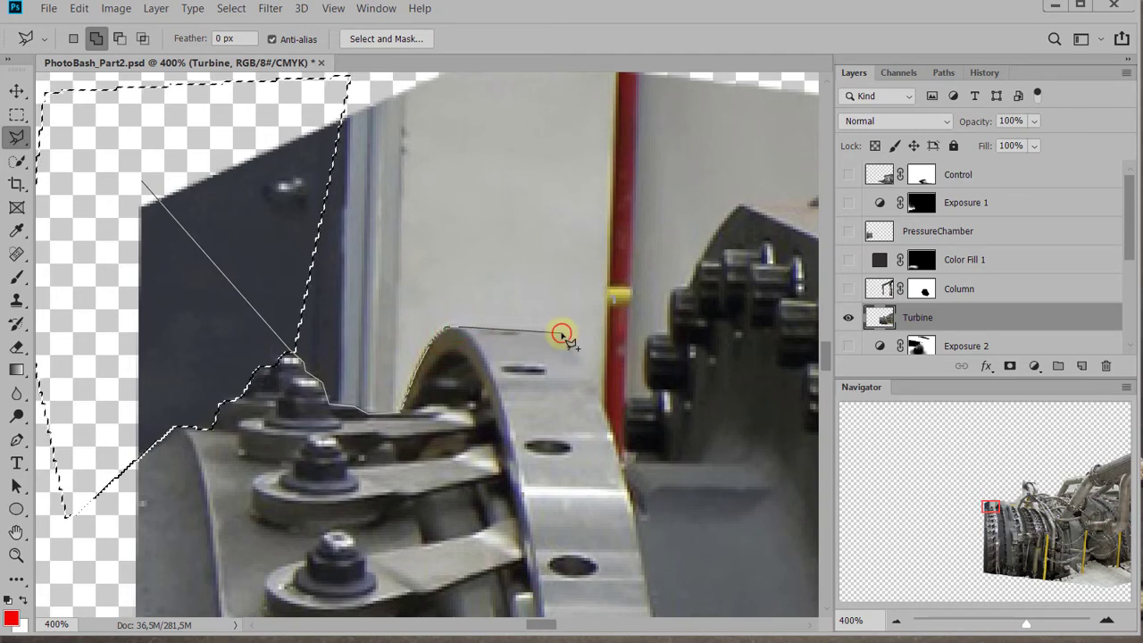
mouse_move(587, 235)
left_mouse_down()
mouse_move(584, 332)
mouse_move(633, 473)
left_mouse_up()
left_click(668, 194)
left_click(244, 206, "ctrl")
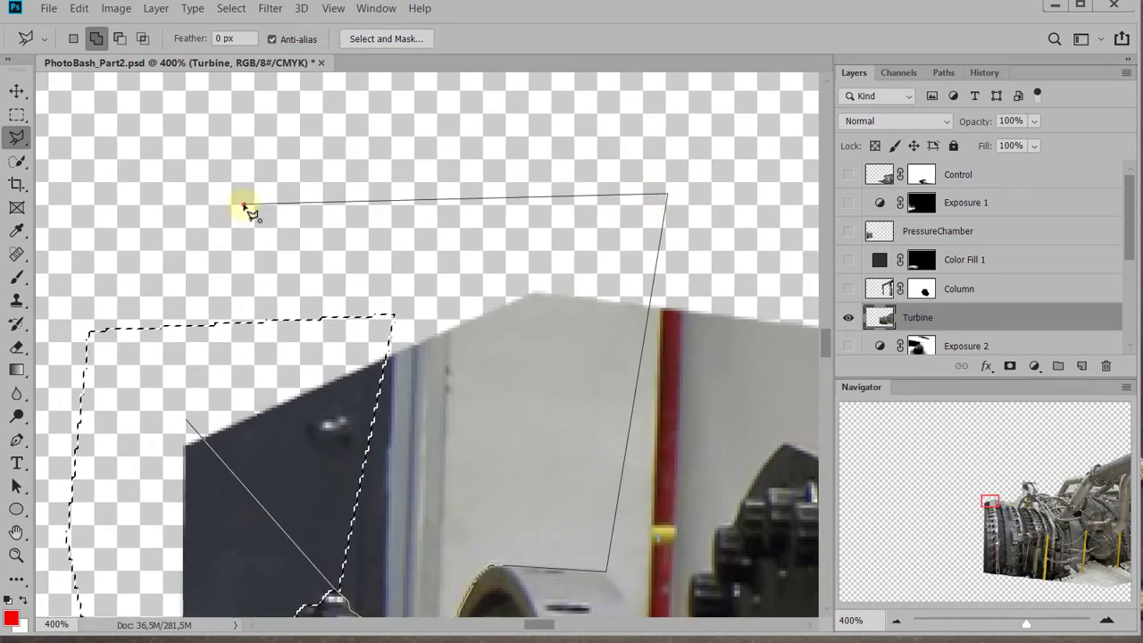
Try to extend the selection down the first flange's outer edge to the foot of the red pipe
mouse_move(587, 434)
left_mouse_down()
mouse_move(461, 214)
mouse_move(615, 260)
mouse_move(607, 251)
mouse_move(576, 299)
left_mouse_up()
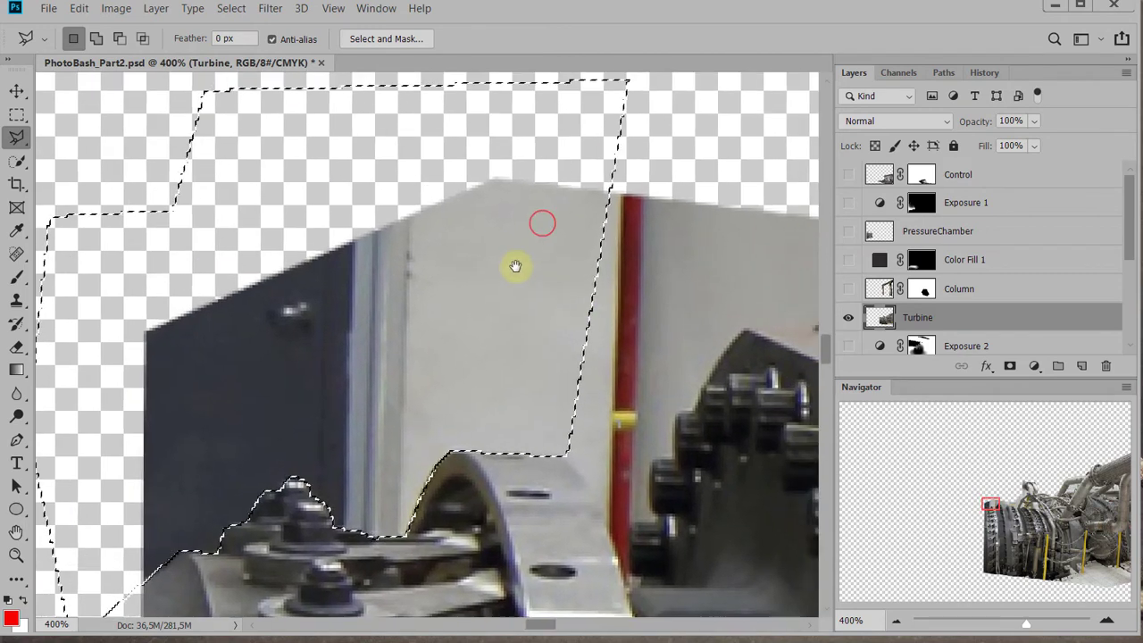
left_click(408, 296, "shift")
left_click(563, 459)
left_click_drag(593, 478, 507, 447)
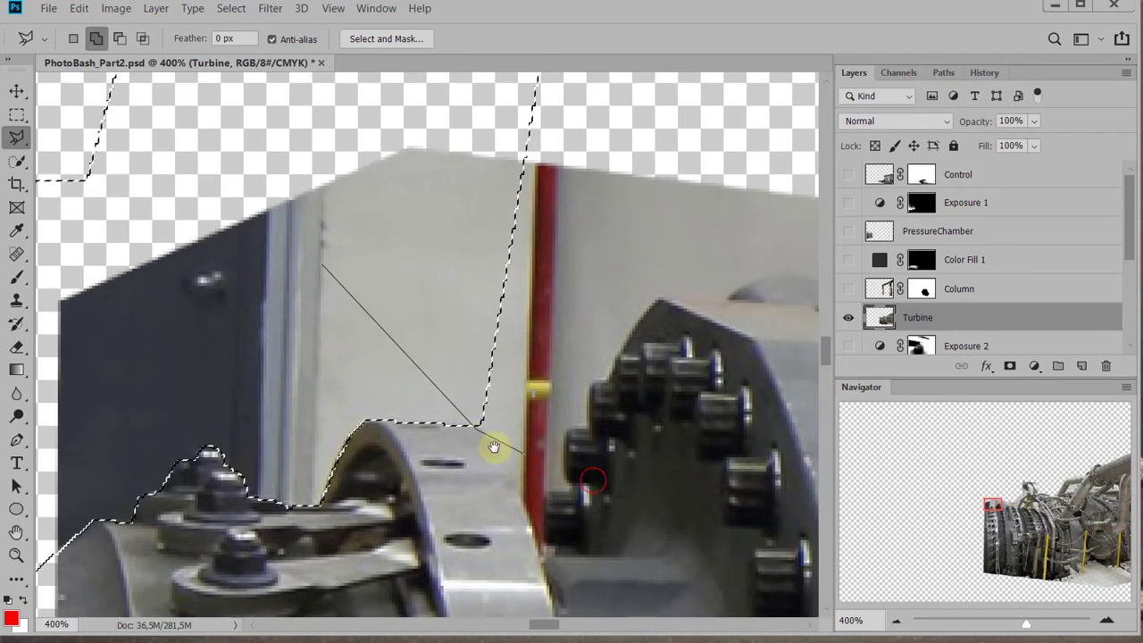
left_click(488, 432)
left_click(510, 472)
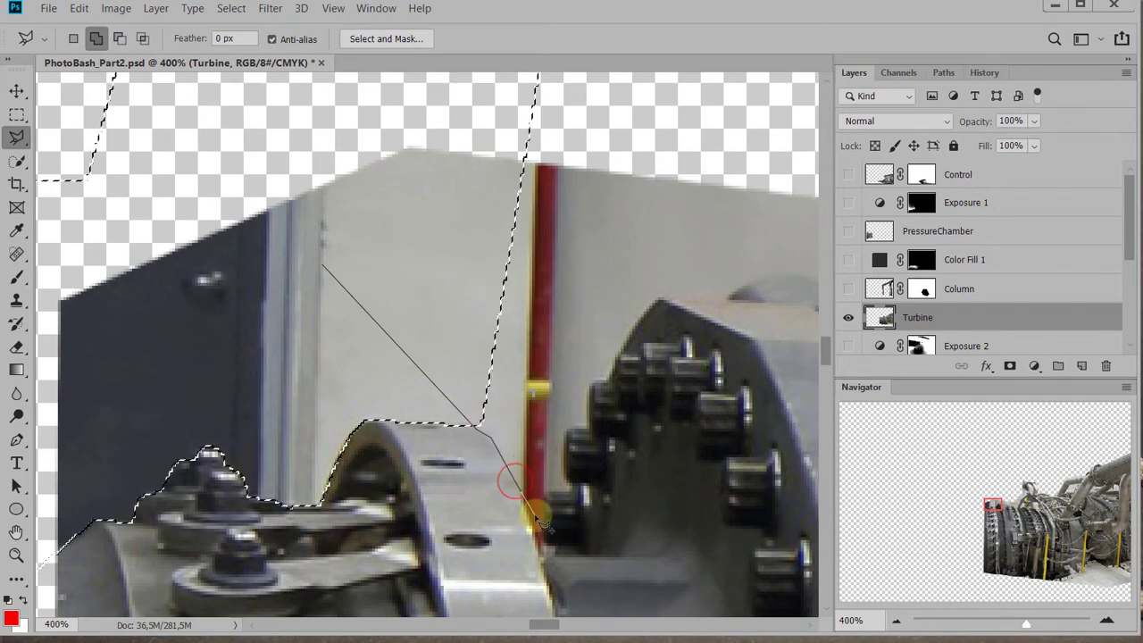
left_click(531, 517)
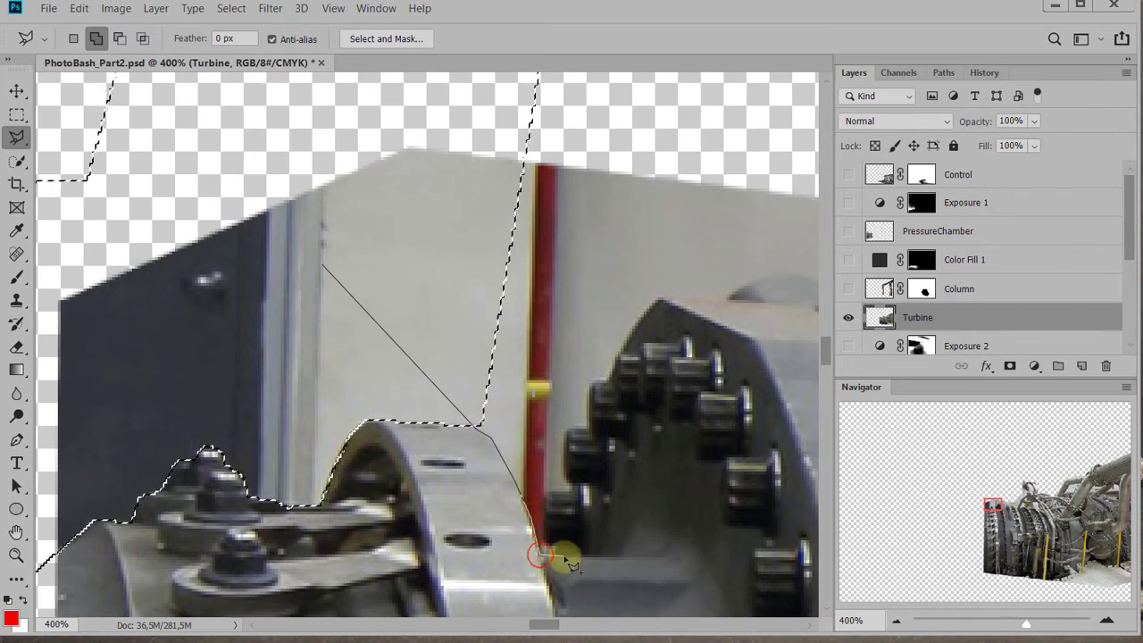
double_click(556, 545)
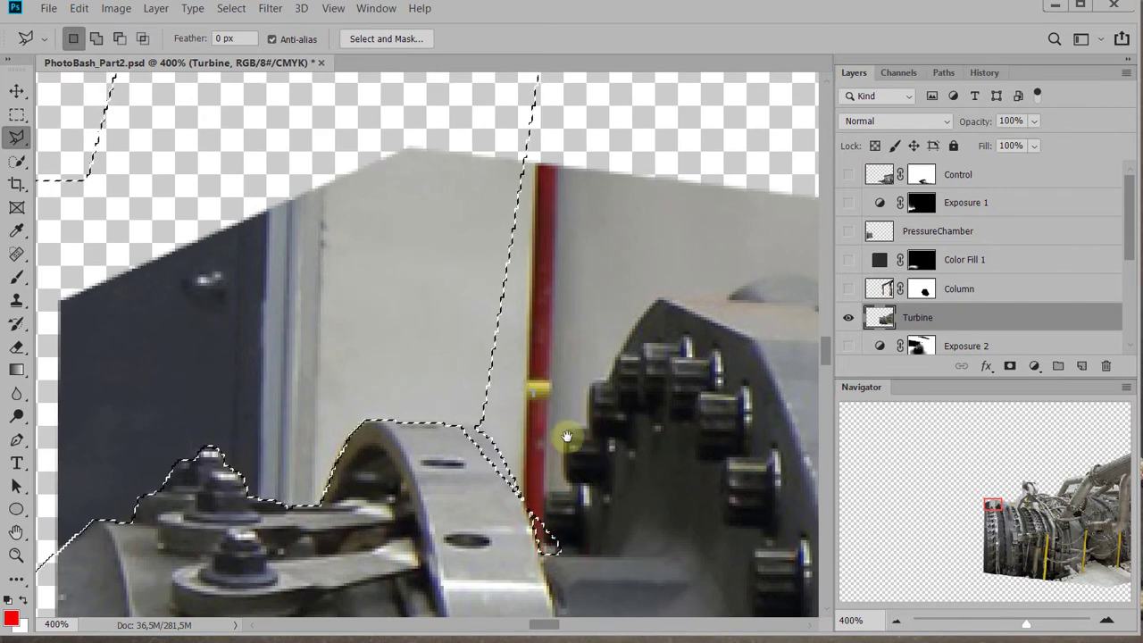
Subtract the narrow strip along the first flange's outer edge from the selection with the Polygonal Lasso
left_click_drag(580, 444, 565, 381)
left_click_drag(640, 301, 612, 373)
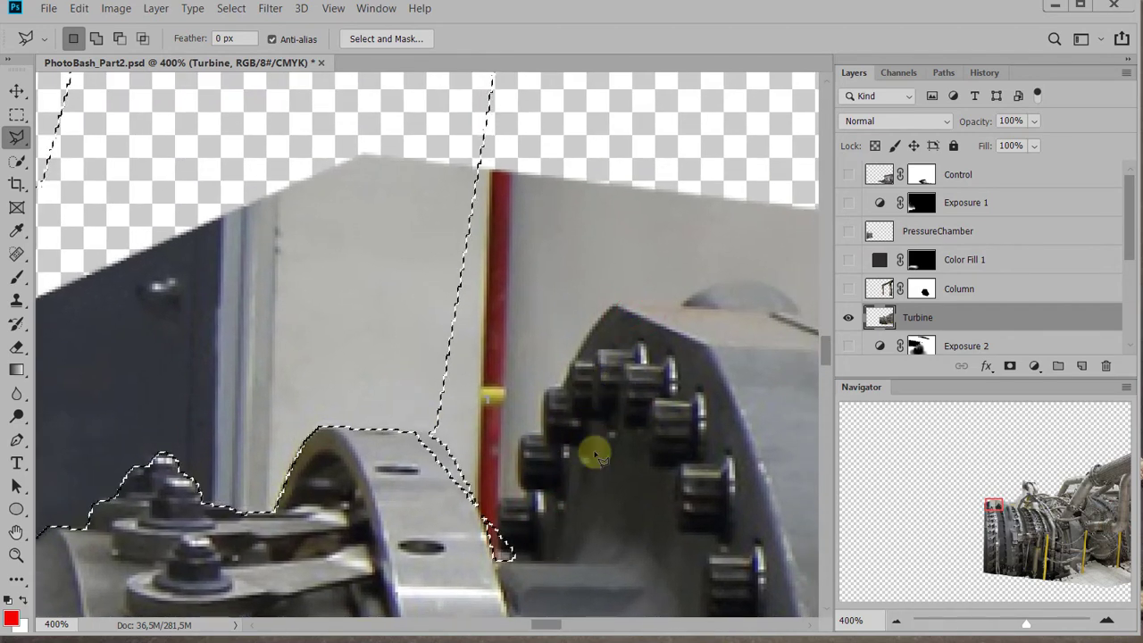
scroll(559, 427, "down", 2)
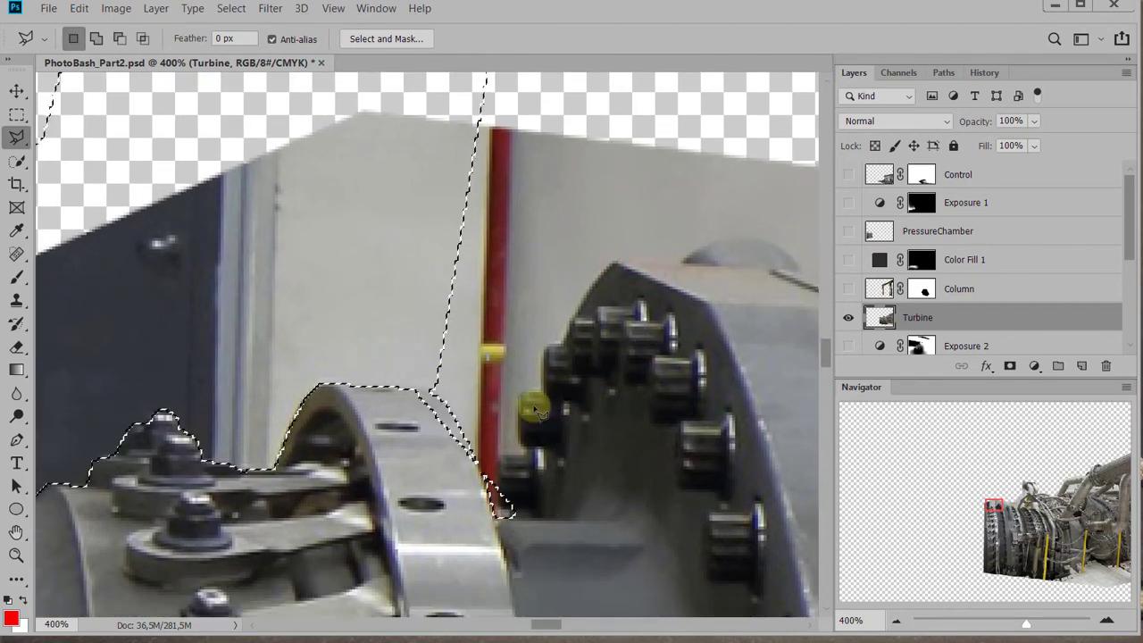
left_click_drag(526, 345, 535, 382)
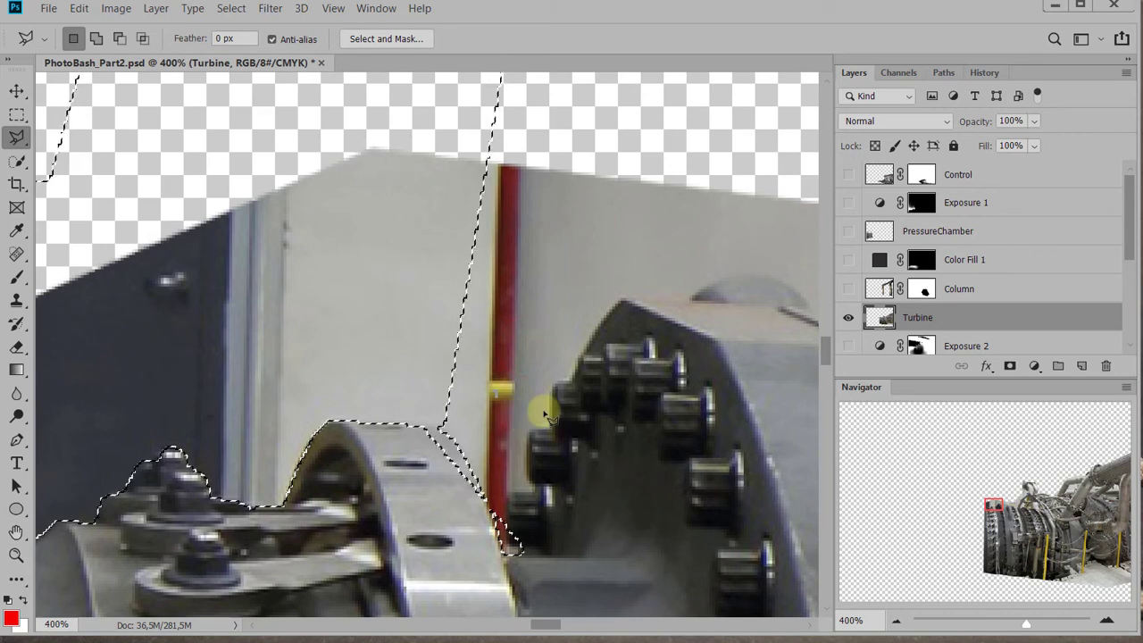
key("alt")
left_click(536, 387)
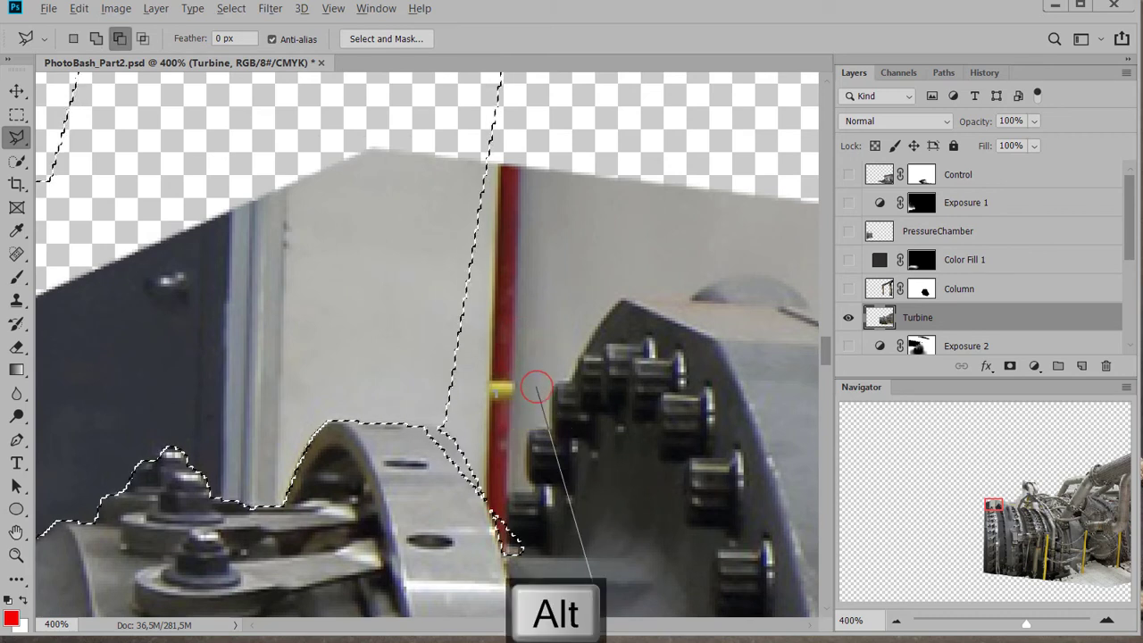
left_click(413, 560)
left_click(383, 386)
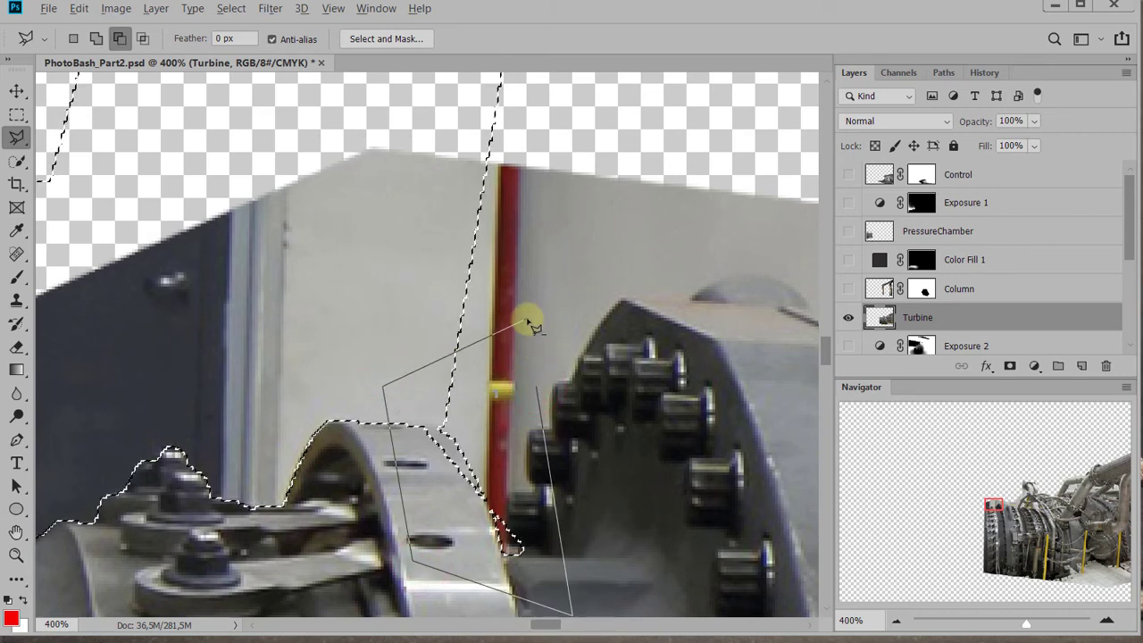
double_click(529, 324)
scroll(536, 407, "left", 2)
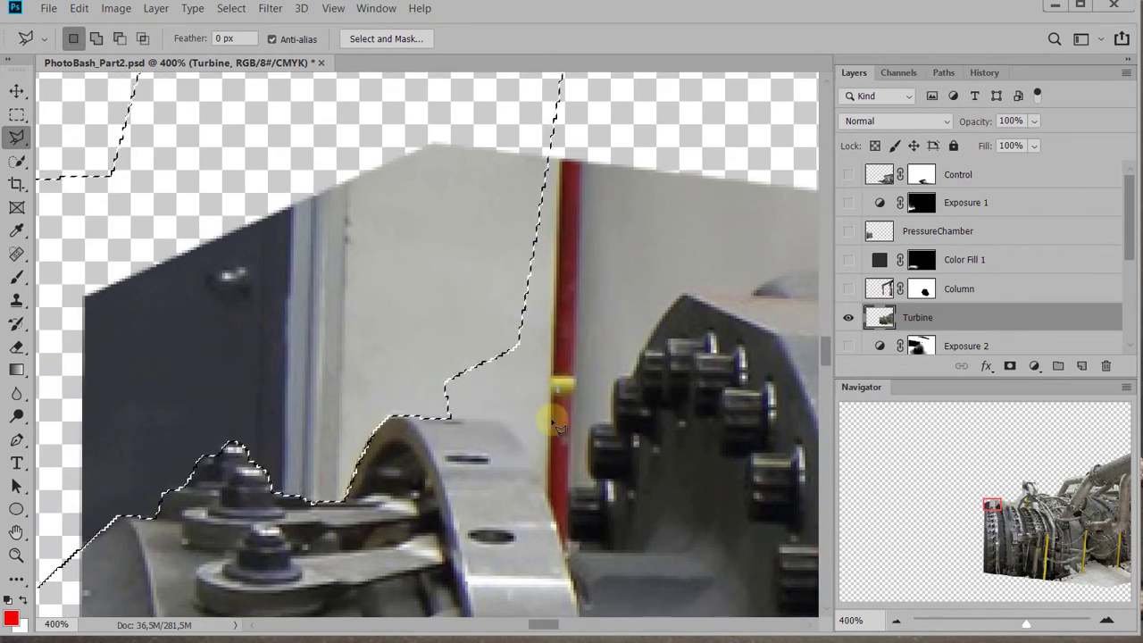
Add the remaining wall background beside the first flange's top edge to the selection with the Polygonal Lasso
left_click_drag(636, 411, 539, 344)
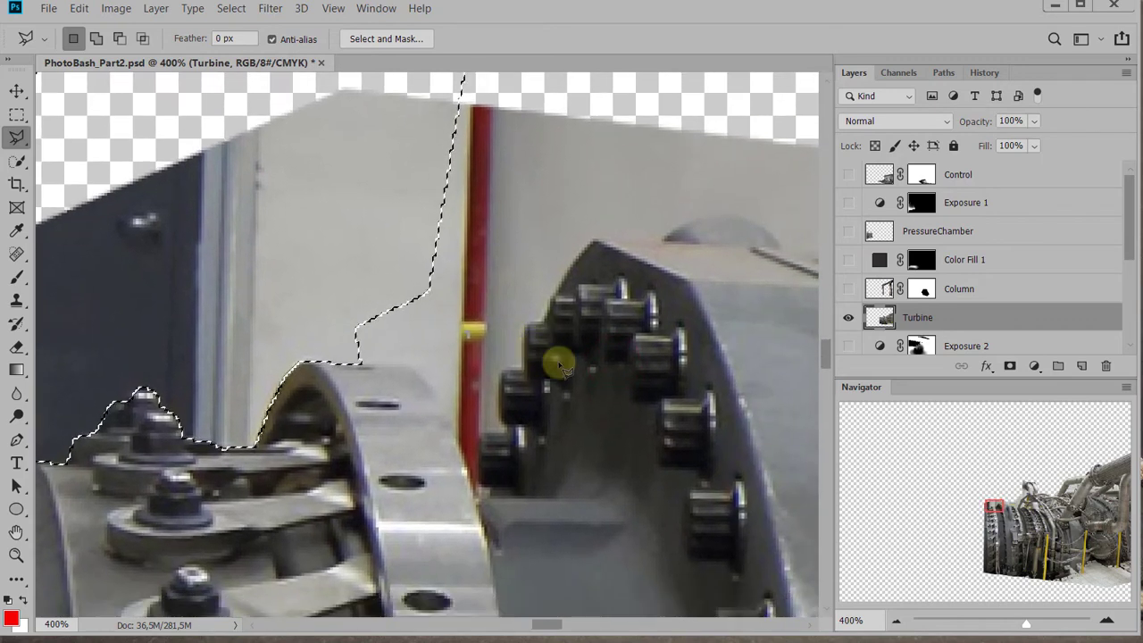
left_click(369, 189, "shift")
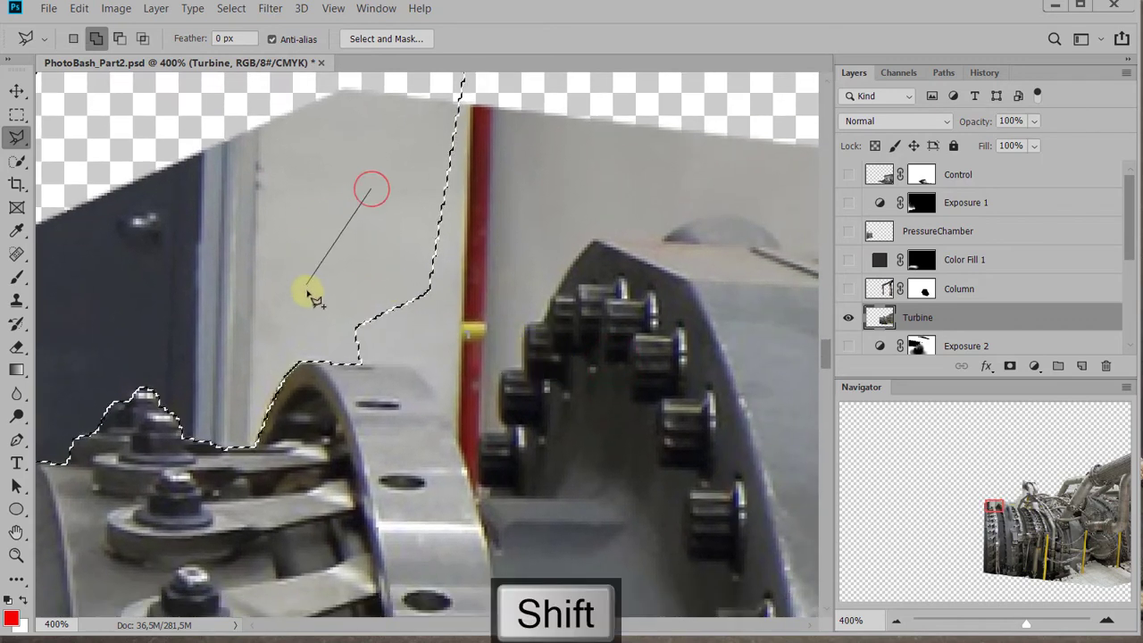
left_click(307, 288)
left_click(346, 360)
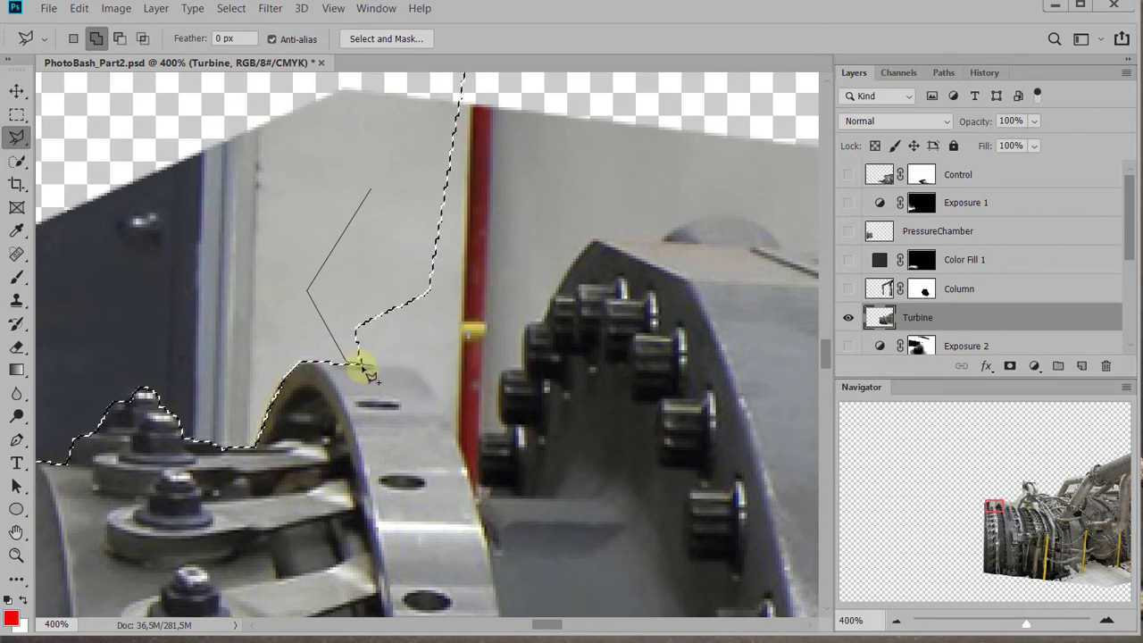
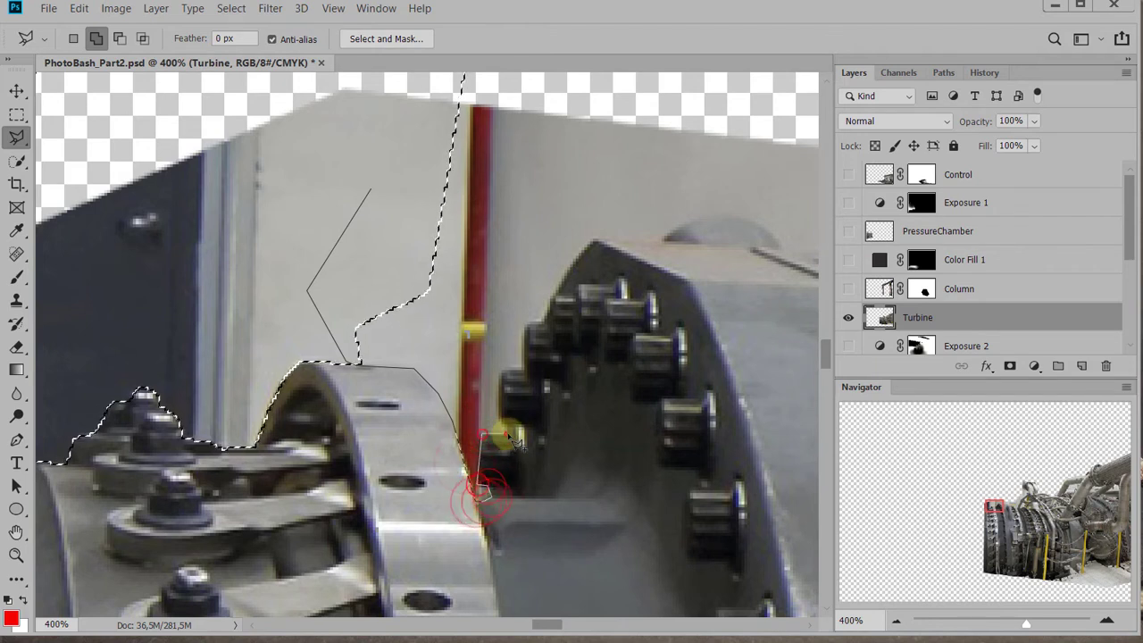
Add the wall background around the red pipe, between the first flange and the casing's black bolts, to the selection
left_click(506, 377)
left_click(528, 324)
left_click_drag(515, 185, 485, 327)
left_click(510, 179)
double_click(372, 212)
Add the wall background above the casing's top edge, as far as the curved lifting handle, to the selection
left_click_drag(620, 217, 475, 136)
left_click(485, 119)
left_click(209, 150)
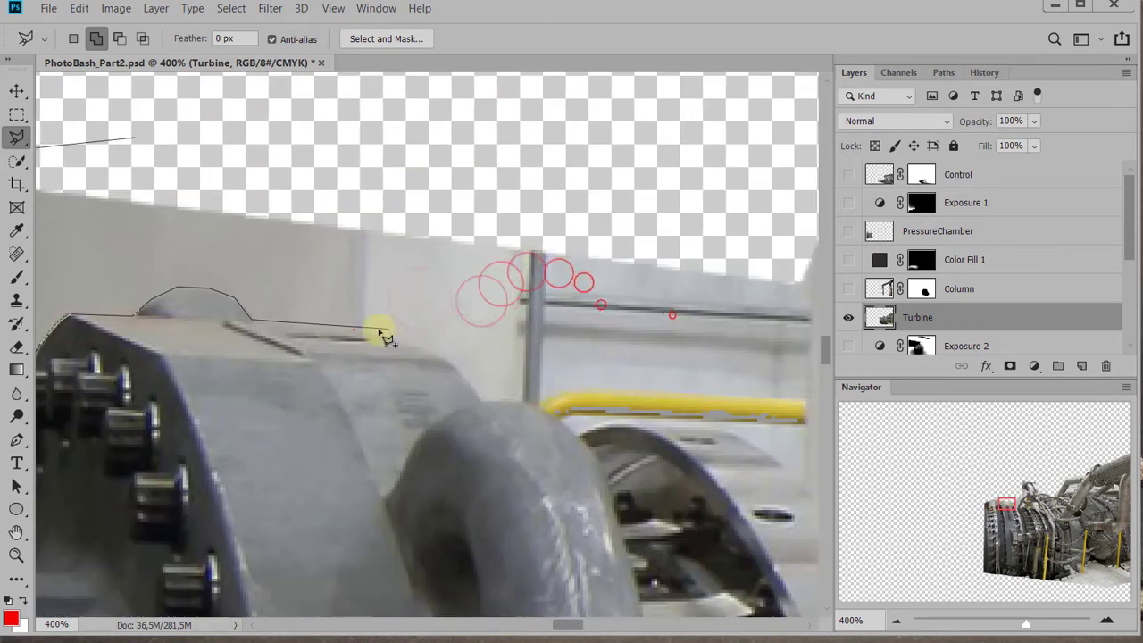
left_click(447, 356)
left_click(483, 400)
left_click(519, 400)
left_click(546, 412)
double_click(517, 120)
Add the background around the yellow pipe, along the second flange and up the thin diagonal pipe, to the selection
left_click_drag(610, 194, 286, 198)
left_click(324, 158)
left_click(110, 190)
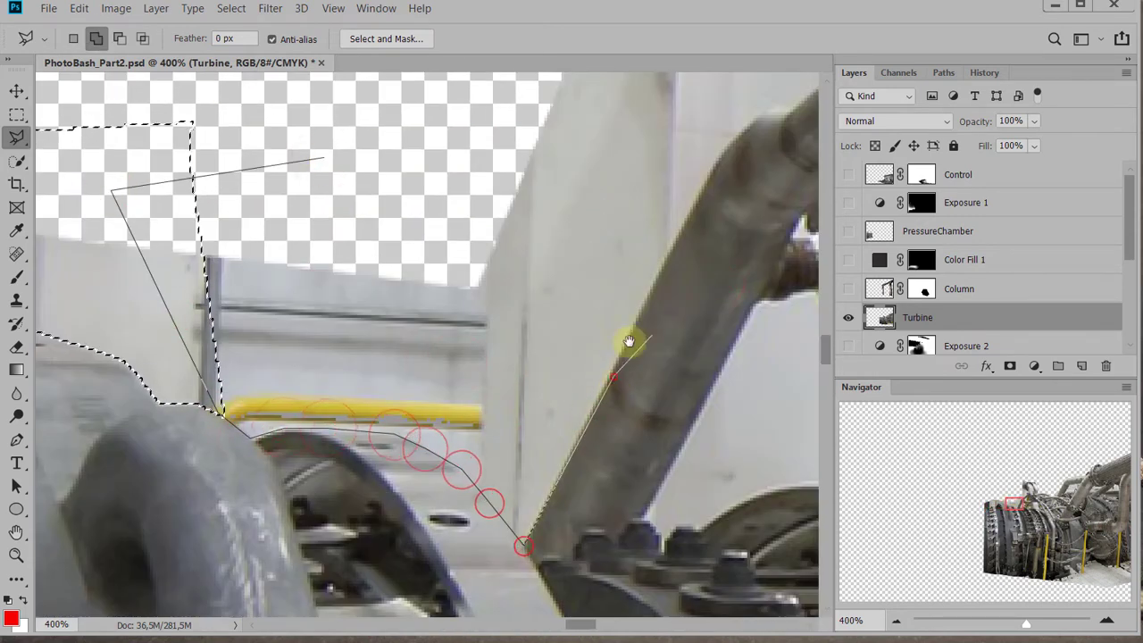
left_click_drag(630, 342, 428, 508)
left_click(439, 474)
left_click(523, 319)
left_click(556, 268)
double_click(184, 298)
Add the wall background beneath the upper bolted pipe flange to the selection with the Polygonal Lasso
left_click(315, 288)
left_click(413, 508)
left_click(774, 381)
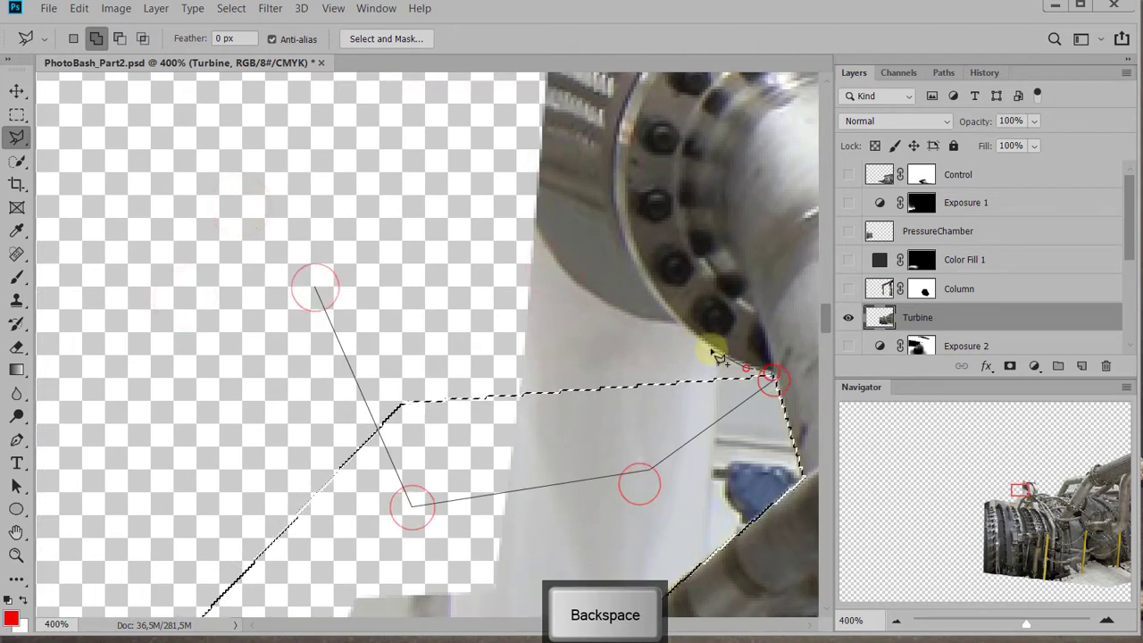
left_click(713, 350)
left_click(658, 317)
left_click(594, 295)
left_click(530, 182)
double_click(420, 182)
Delete the selected wall background from the Turbine layer and clear the selection
scroll(421, 327, "down", 5)
mouse_move(437, 324)
left_mouse_down()
mouse_move(543, 258)
mouse_move(577, 168)
left_mouse_up()
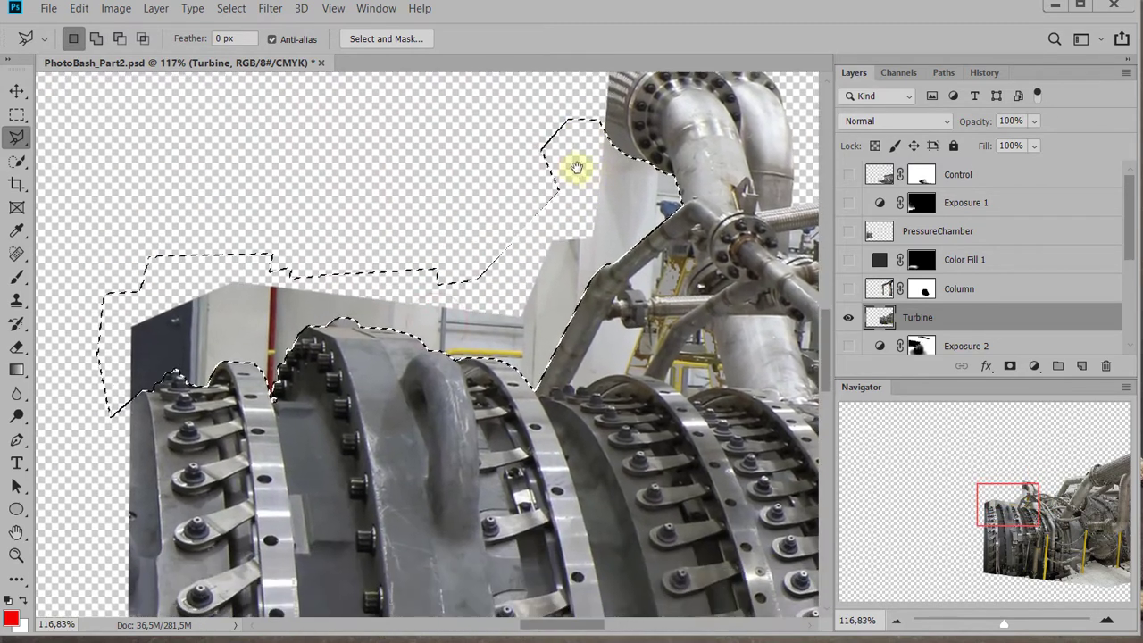
key("Delete")
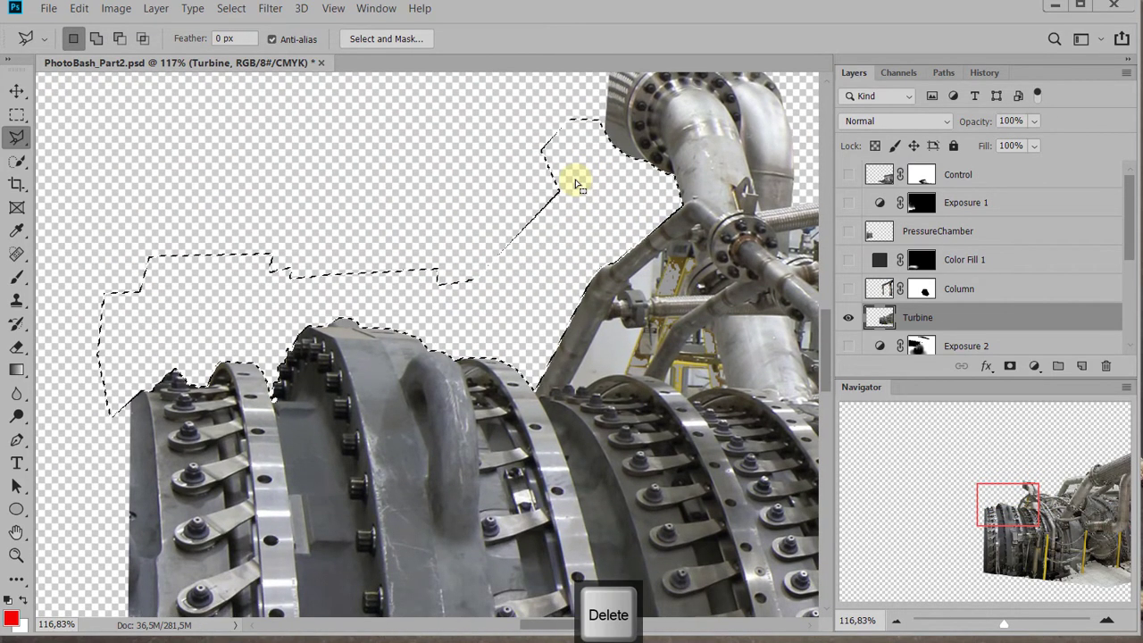
key("ctrl+d")
Examine the pipework along the turbine for background still enclosed between the pipes
left_click_drag(522, 245, 97, 349)
left_click_drag(454, 332, 84, 408)
left_click_drag(394, 344, 237, 373)
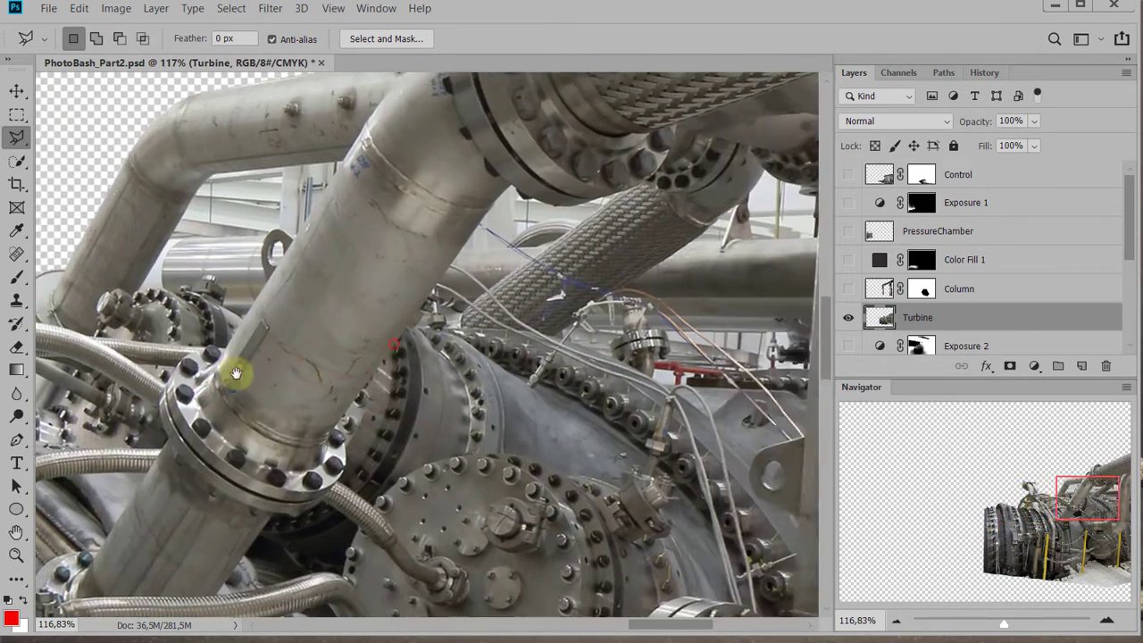
left_click_drag(426, 360, 247, 378)
left_click_drag(234, 336, 663, 263)
left_click_drag(134, 295, 621, 313)
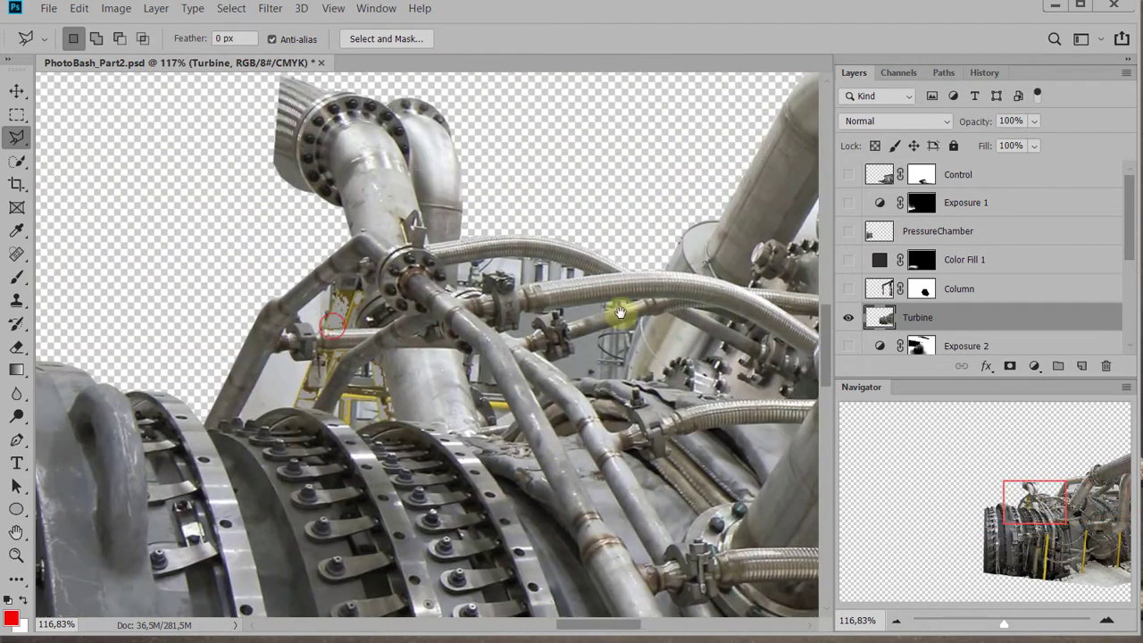
left_click_drag(307, 286, 482, 342)
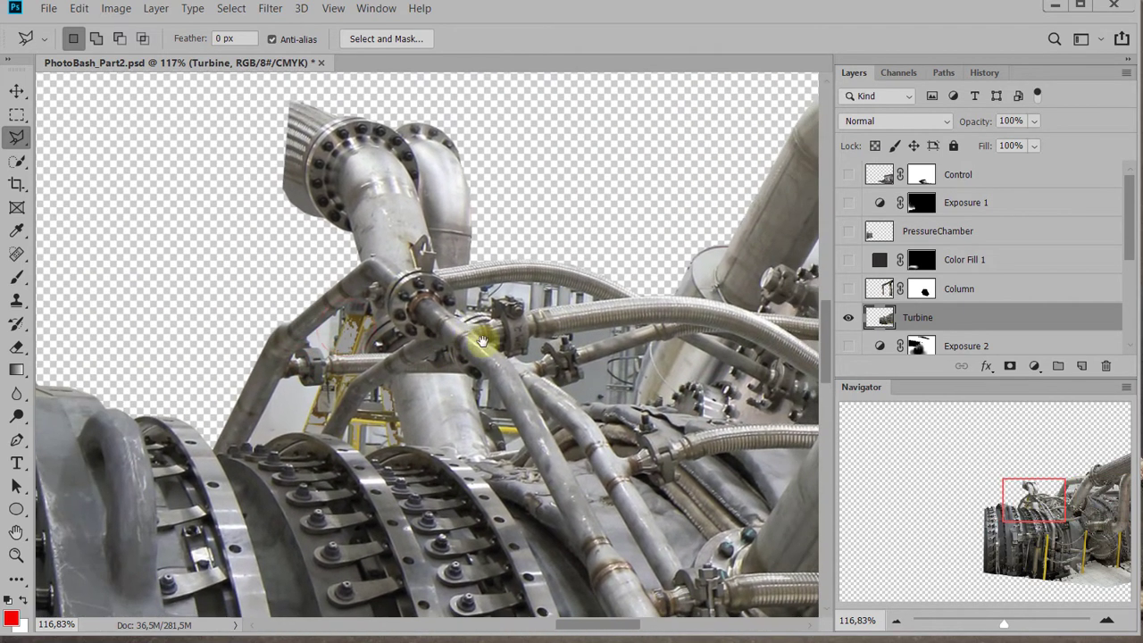
Select the background with the yellow frame between the thin angled pipe and the round flange, above the horizontal braided hose
scroll(299, 360, "up", 12)
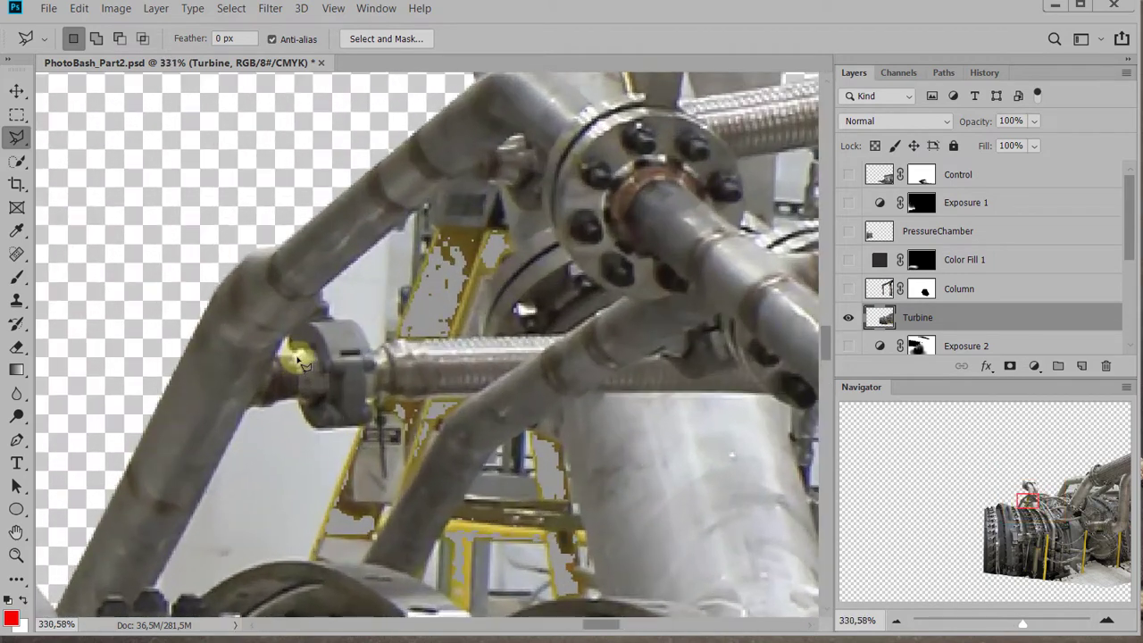
left_click_drag(480, 299, 440, 366)
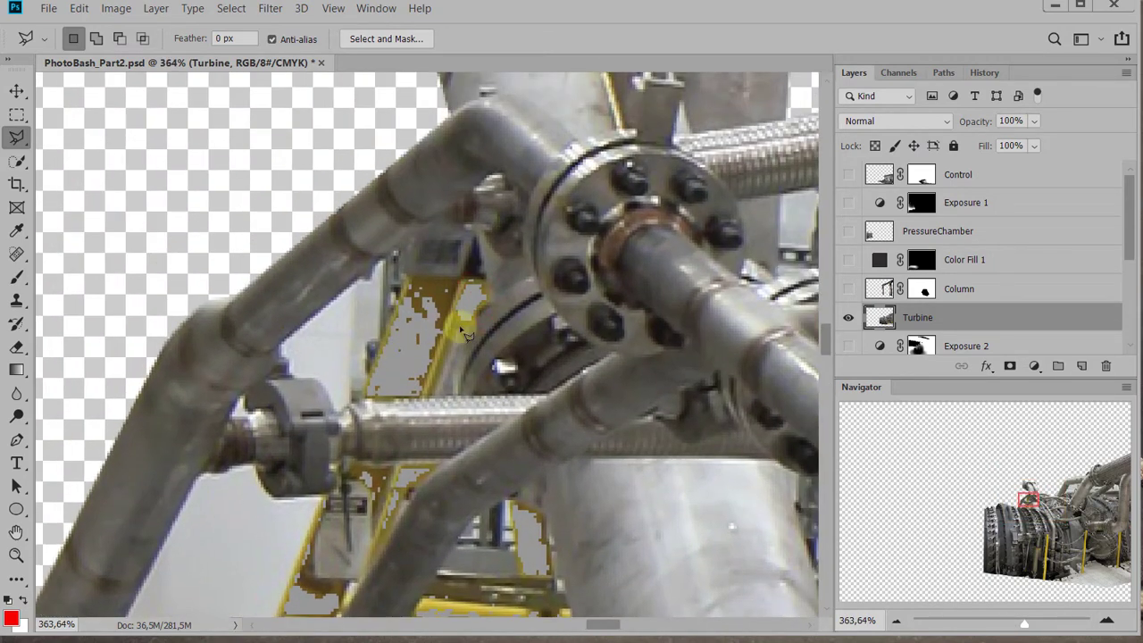
scroll(330, 355, "up", 5)
left_click(541, 276)
left_click_drag(579, 281, 342, 312)
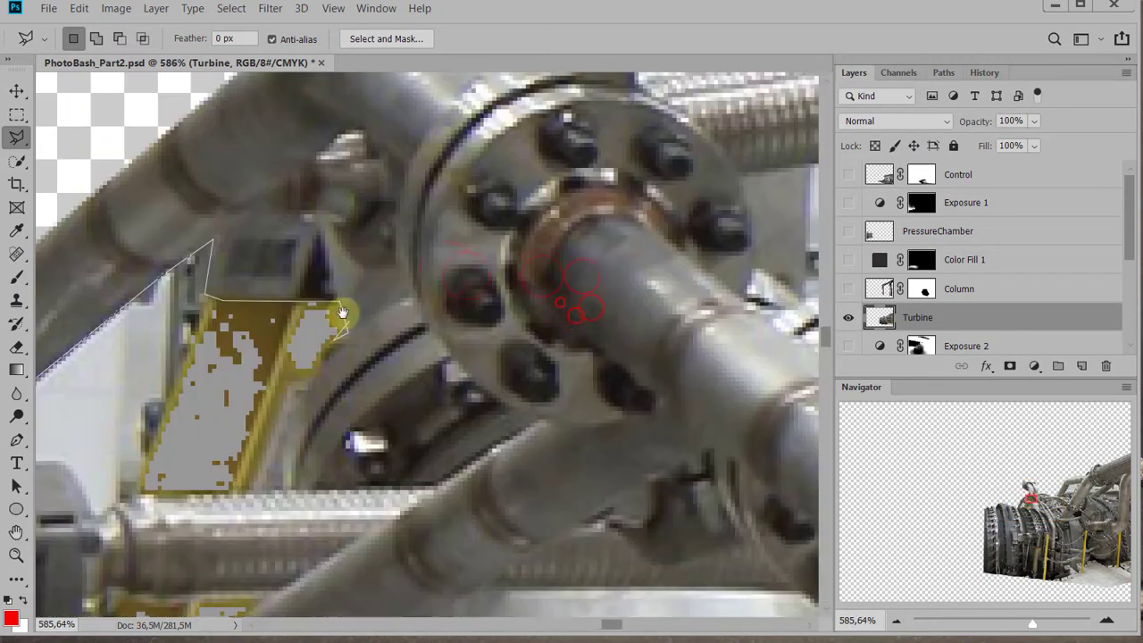
left_click(317, 360)
left_click_drag(291, 440, 585, 402)
left_click(398, 473)
left_click(368, 429)
left_click(322, 429)
left_click(311, 395)
Add the background below the clamp and braided hose, between the two thin angled pipes and the ring flange, to the selection
left_click_drag(301, 571, 342, 250)
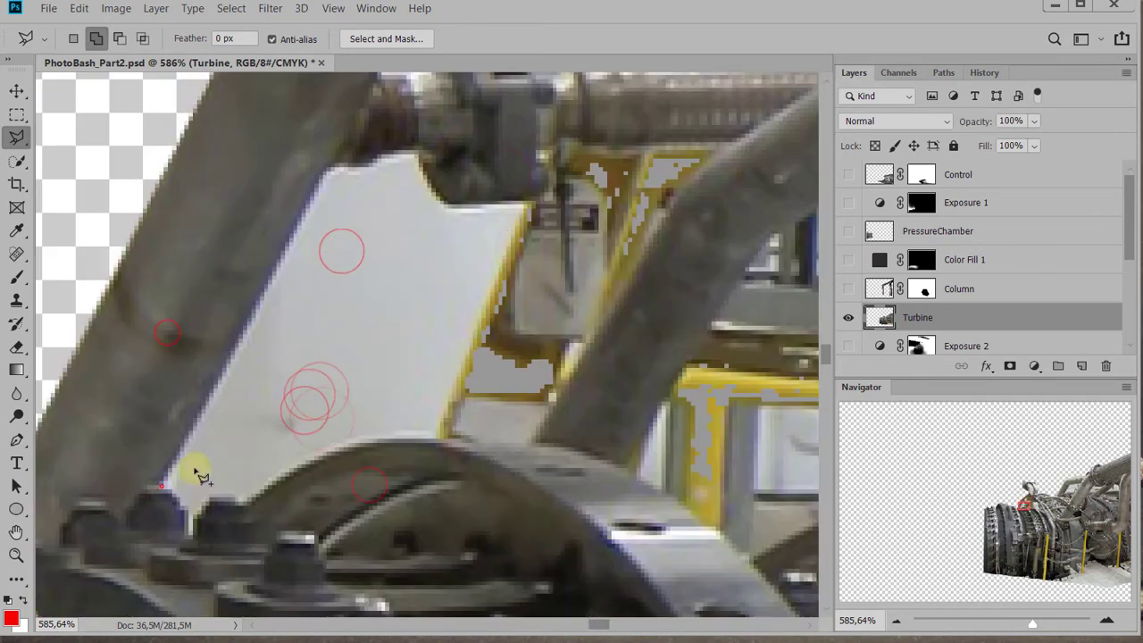
left_click(164, 484, "shift")
left_click(328, 167)
left_click(386, 152)
left_click(450, 207)
left_click(531, 205)
left_click(565, 139)
left_click(731, 140)
left_click(538, 438)
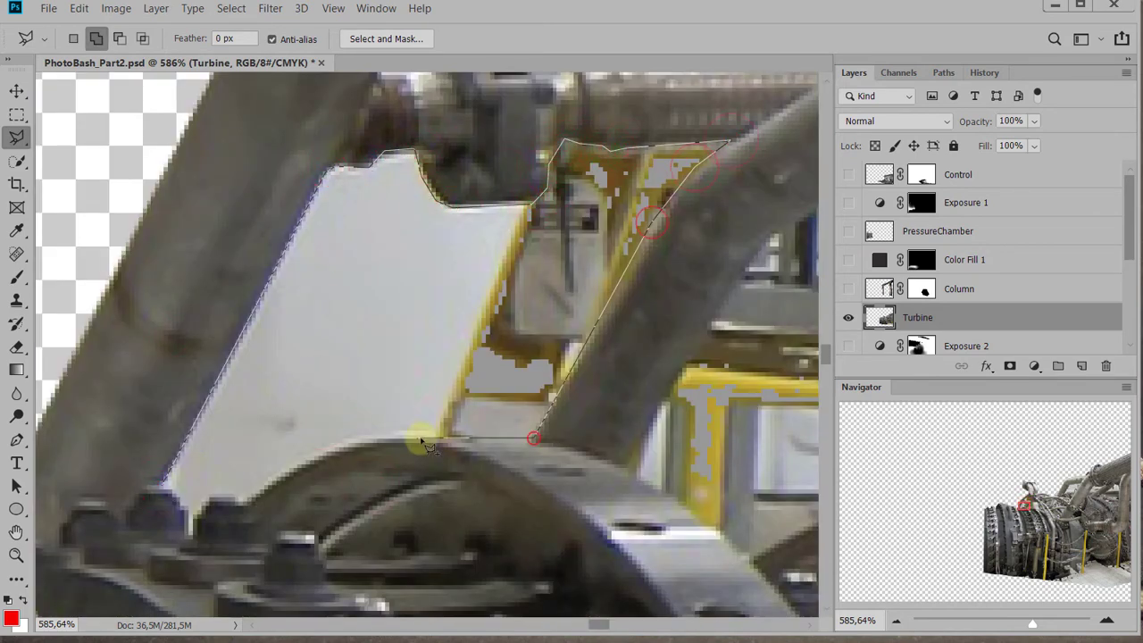
left_click(420, 436)
left_click(360, 435)
left_click(289, 469)
left_click(249, 497)
left_click(192, 534)
left_click(164, 485)
Add the yellow-framed gap between the inner angled pipe and the thick vertical pipe to the selection
scroll(446, 343, "down", 6)
scroll(447, 343, "up", 2)
left_click_drag(592, 332, 379, 383)
left_click(357, 467, "shift")
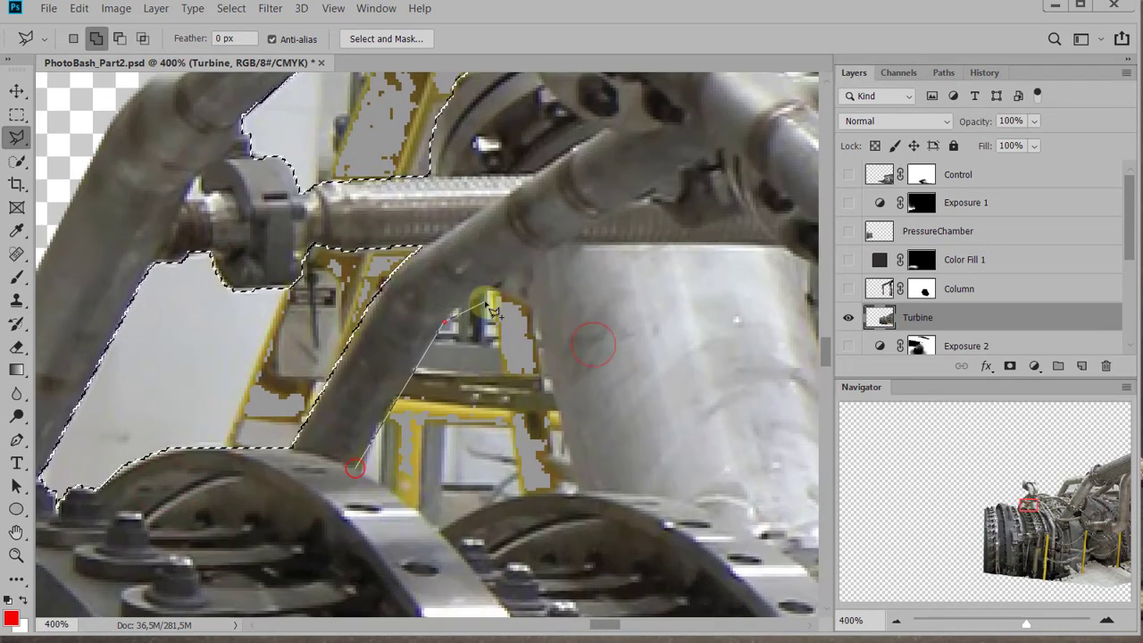
left_click(530, 311)
left_click(578, 495)
left_click(357, 467)
Add the gap between the thick vertical pipe and the long diagonal pipe to the selection
left_click_drag(538, 346, 97, 330)
left_click(423, 254)
left_click(542, 491)
left_click(480, 497)
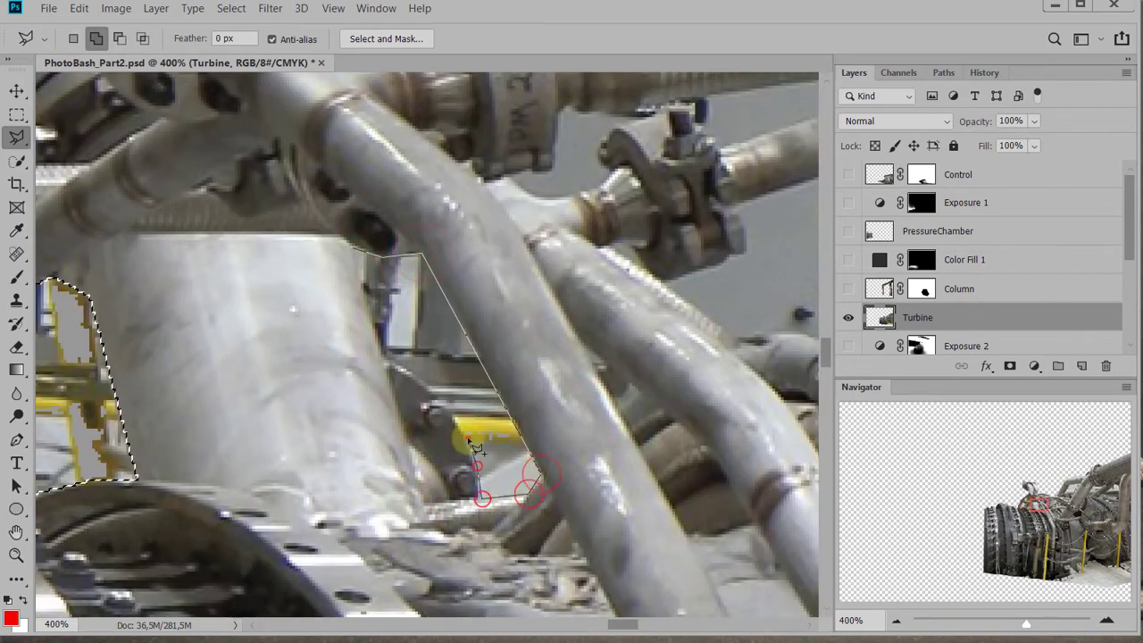
left_click(473, 457)
left_click(438, 399)
left_click(382, 360)
left_click(349, 246)
Add the grey wall gap between the large braided hose and the clamped pipe beneath it to the selection
left_click_drag(538, 257, 315, 416)
left_click(284, 335, "shift")
left_click(401, 279)
left_click(454, 269)
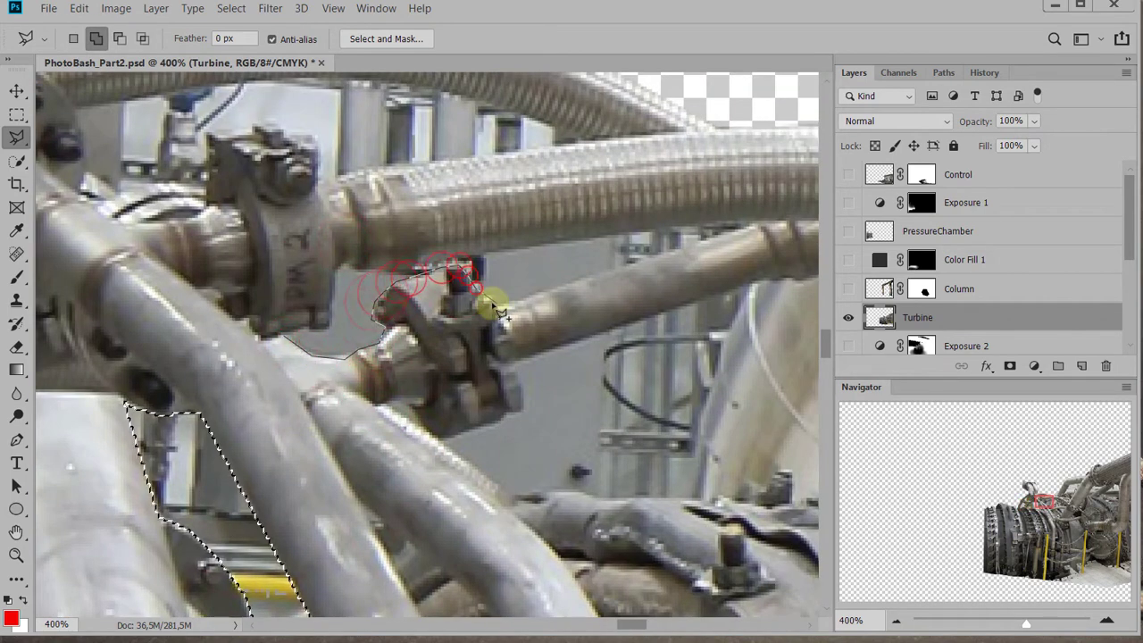
left_click(497, 308)
left_click(757, 224)
left_click(341, 269)
left_click(334, 319)
left_click(284, 335)
Add the grey wall area below the clamped pipe, up to the large metal drum's edge, to the selection
left_click_drag(522, 384, 345, 281)
left_click(199, 308)
left_click(315, 392)
left_click(382, 390)
left_click(418, 395)
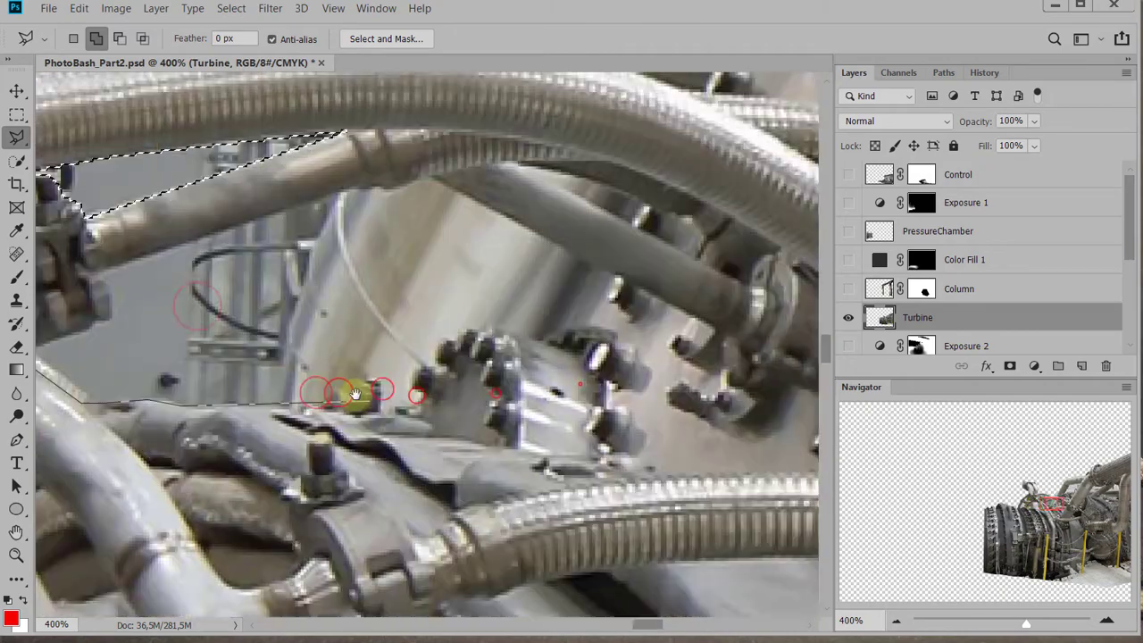
scroll(548, 402, "down", 1)
scroll(548, 403, "up", 1)
left_click(407, 419)
left_click(481, 203)
left_click(233, 286)
left_click(243, 331)
left_click(223, 346)
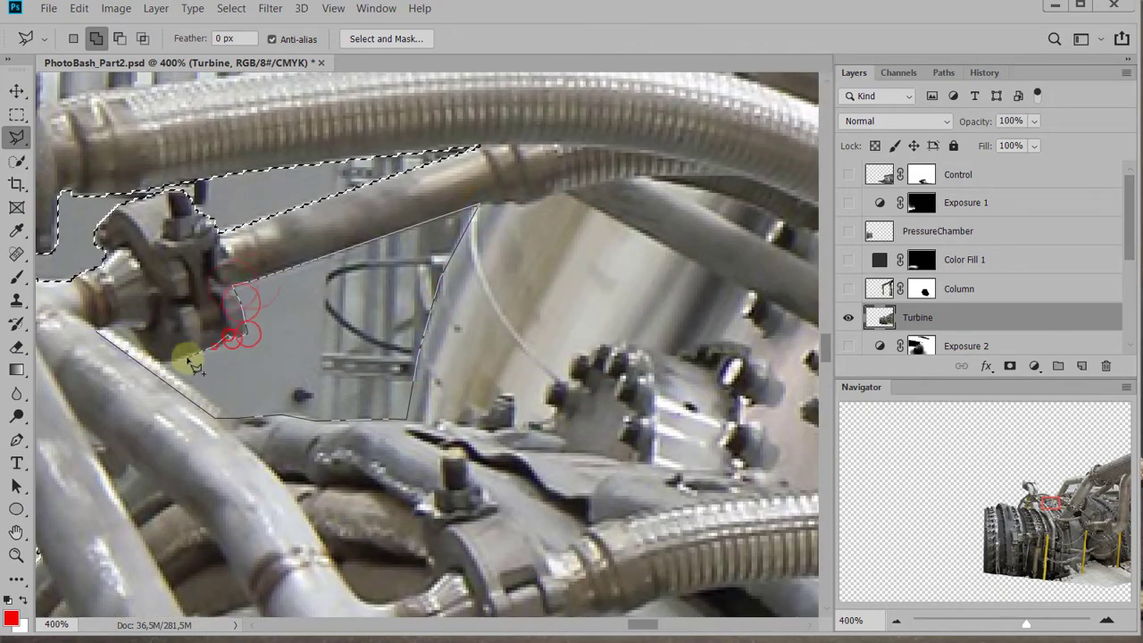
left_click(165, 360)
left_click(97, 331)
scroll(613, 401, "down", 5)
scroll(480, 375, "up", 5)
left_click_drag(481, 276, 236, 294)
left_click(236, 295)
left_click(529, 260)
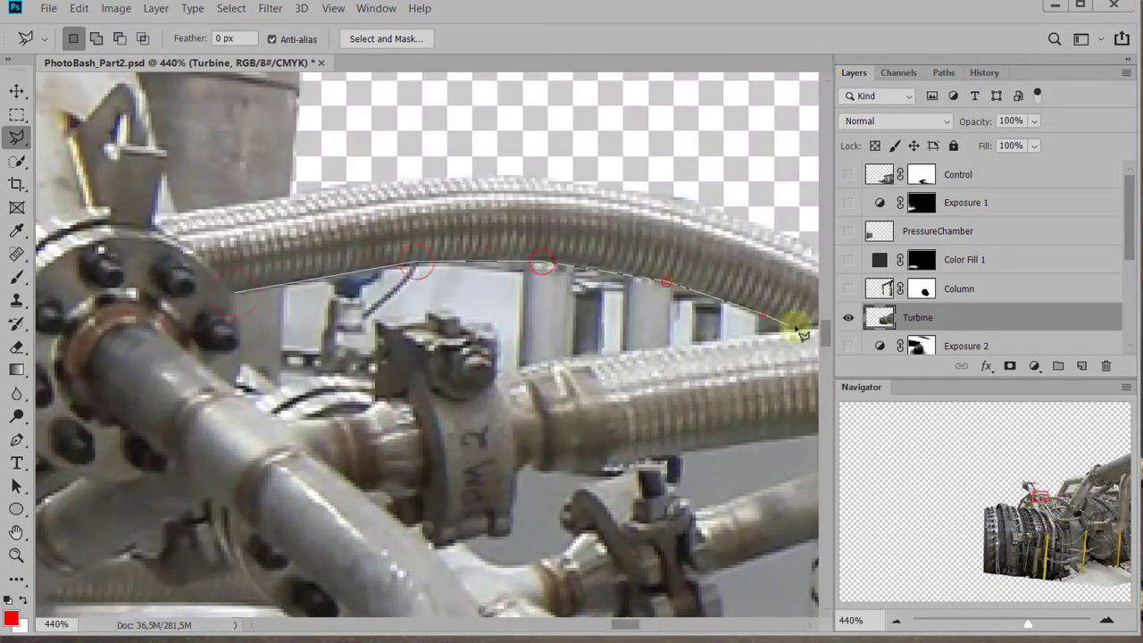
key("Escape")
Add the background between the two braided hoses, around the upper clamp's bolts, to the selection with the Polygonal Lasso
left_click(232, 295, "shift")
left_click(530, 260)
left_click(692, 288)
left_click(801, 326)
left_click(531, 362)
left_click(494, 328)
left_click(449, 312)
left_click(422, 309)
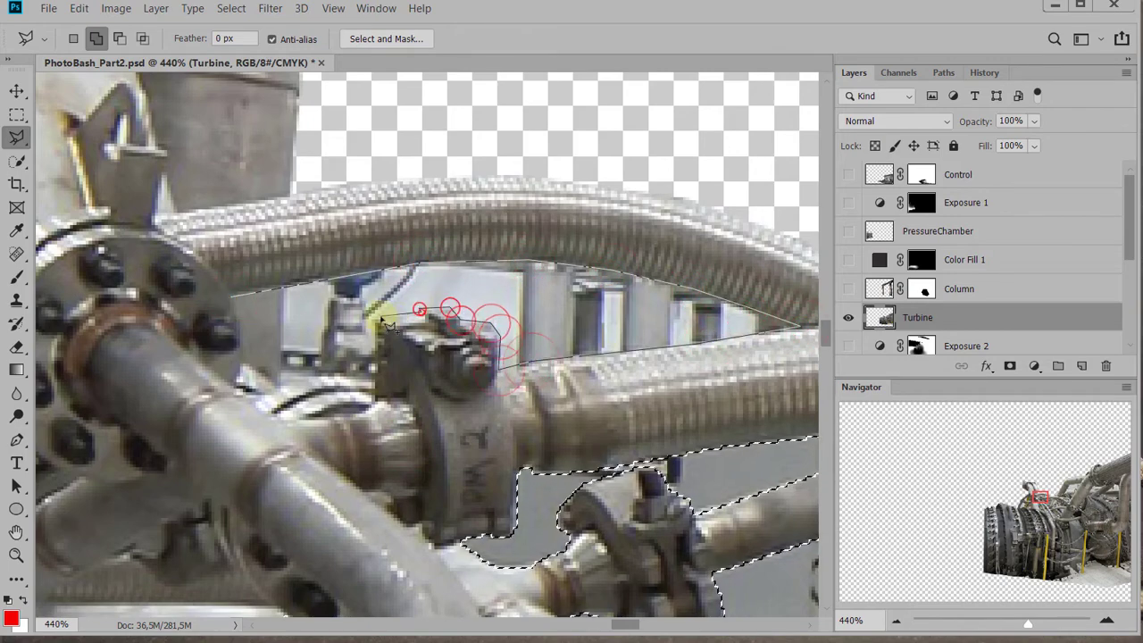
left_click(380, 323)
left_click(379, 382)
left_click(279, 377)
double_click(283, 286)
Delete the selected background gaps between the pipes from the Turbine layer and clear the selection
scroll(304, 292, "down", 11)
scroll(549, 373, "down", 6)
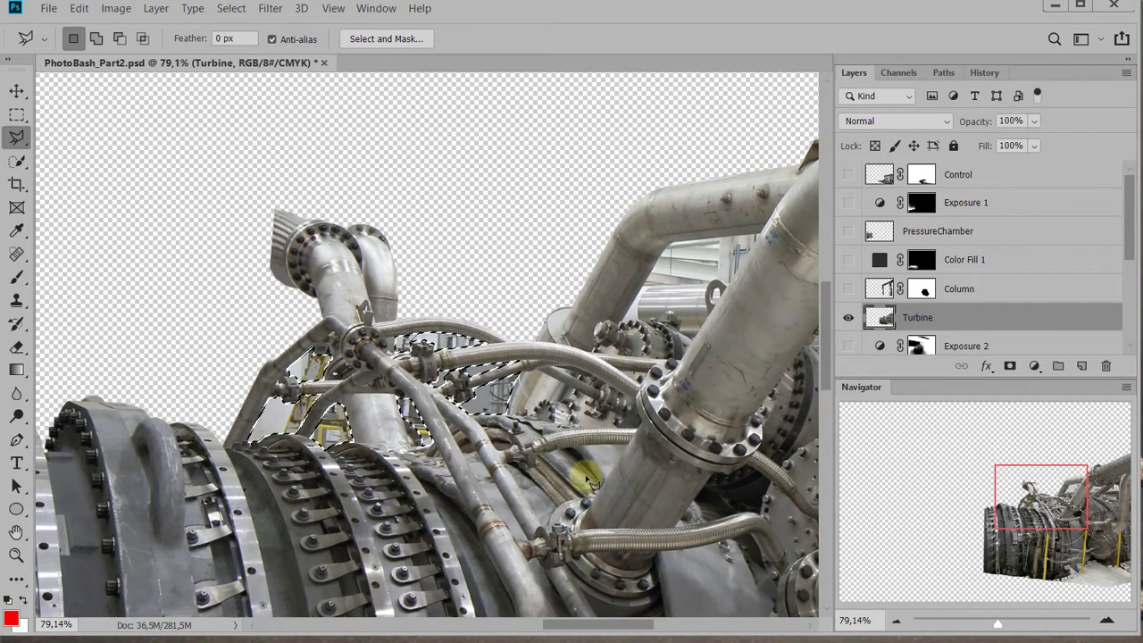
key("Delete")
key("ctrl+d")
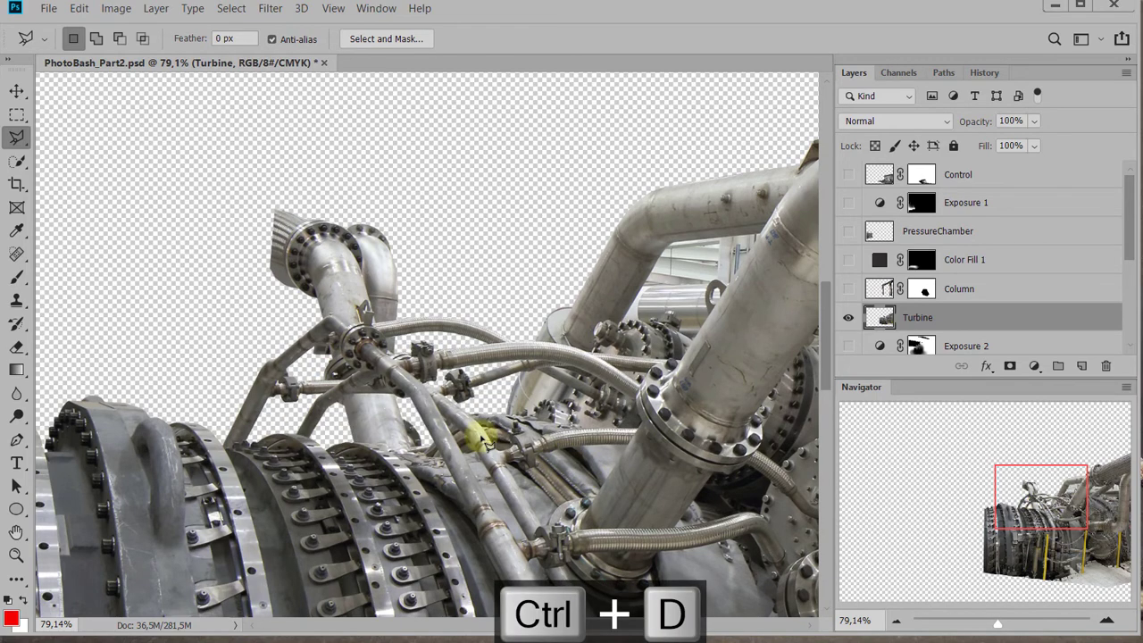
Show all layers to check the turbine cutout in the scene, and isolate the Turbine layer again
scroll(474, 438, "down", 6)
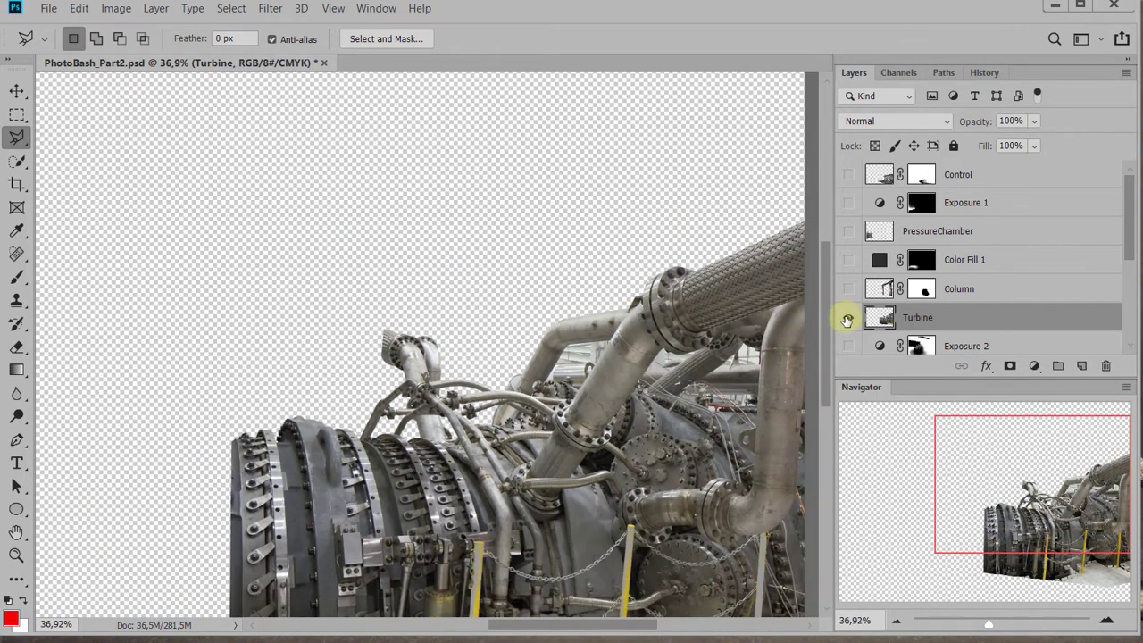
left_click(849, 317, "alt+shift")
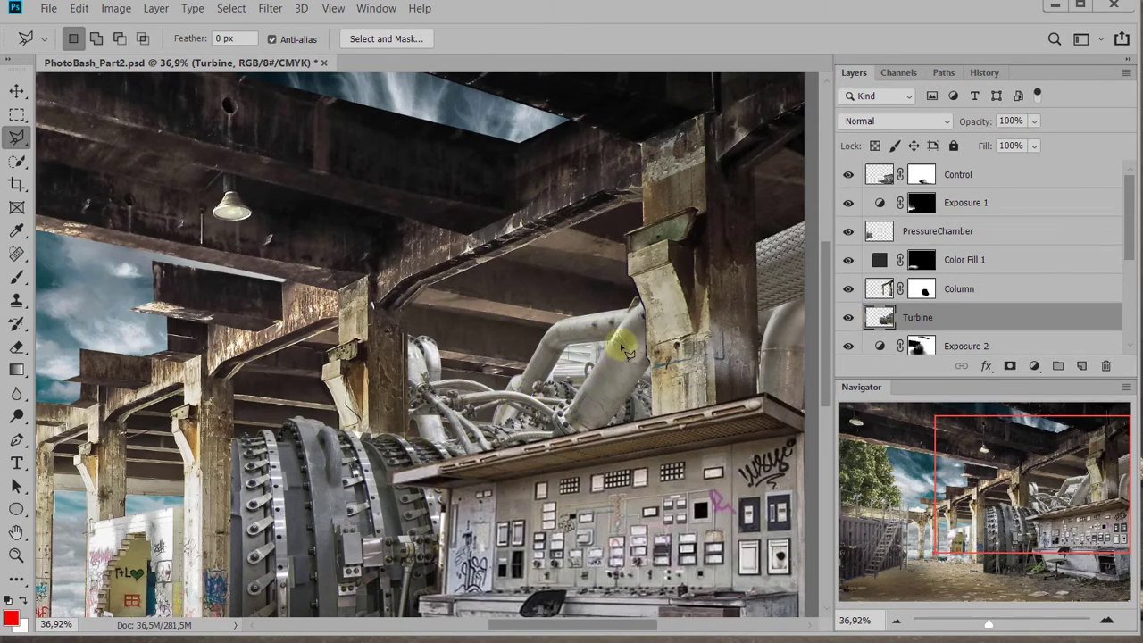
left_click(848, 327, "alt+shift")
Select the background between the two large pipes with the Polygonal Lasso, following the lifting lug, the bolts and the fitting
scroll(599, 374, "up", 6)
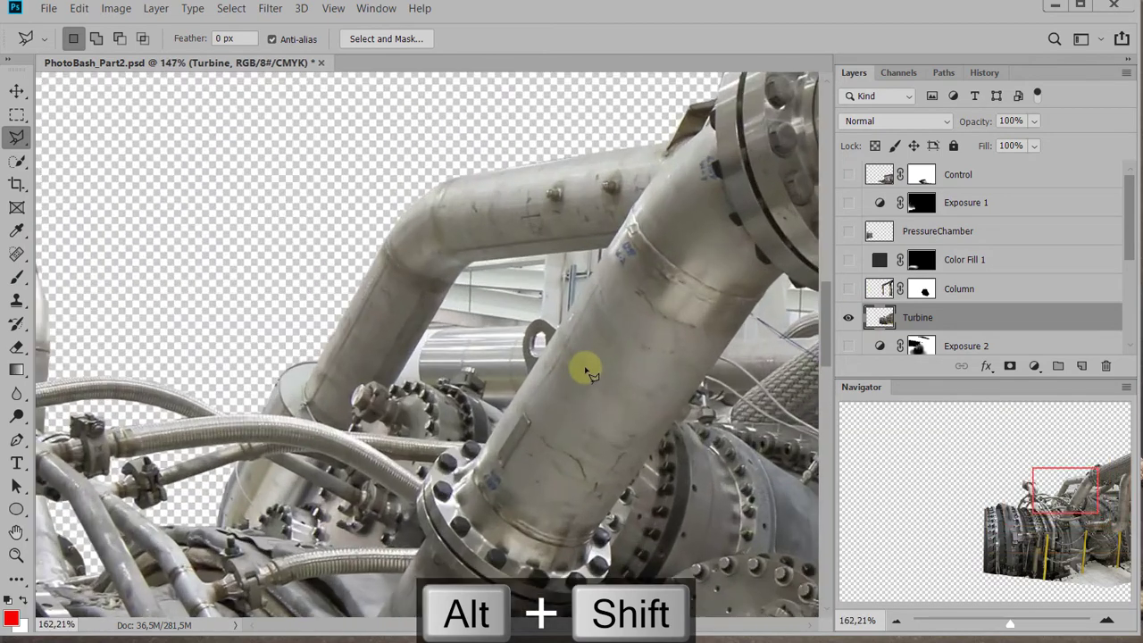
scroll(587, 370, "up", 3)
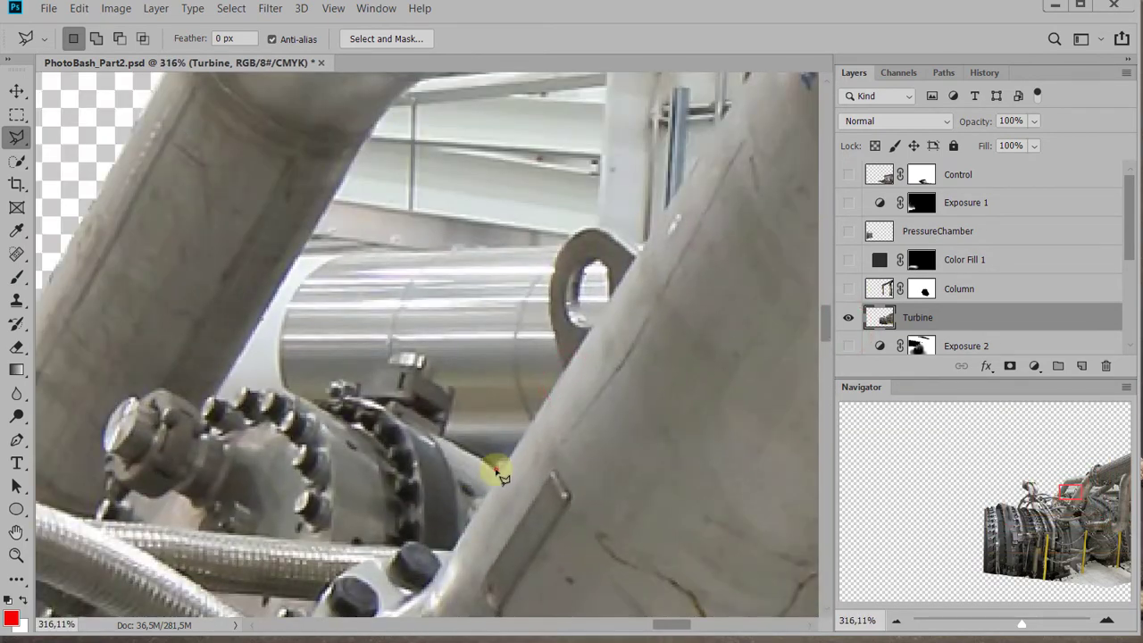
left_click(497, 470)
left_click(566, 368)
left_click(549, 329)
left_click(547, 297)
left_click(554, 268)
left_click(572, 234)
left_click(623, 231)
left_click(642, 250)
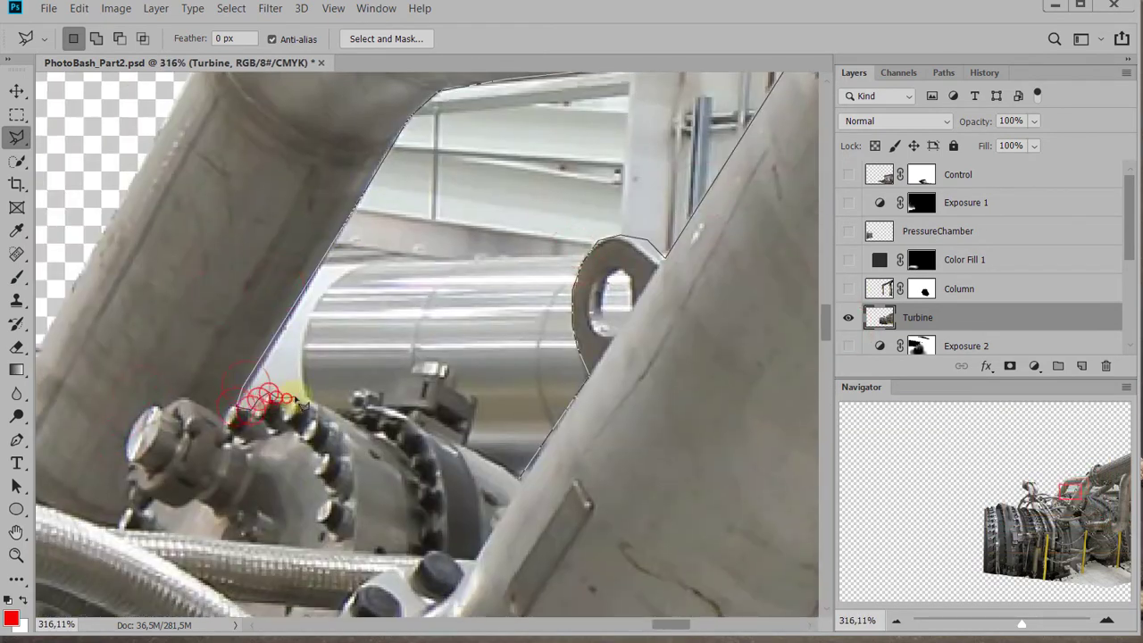
left_click(342, 413)
left_click(354, 391)
left_click(397, 375)
left_click(455, 364)
left_click(481, 402)
left_click(467, 443)
left_click(520, 477)
Add the hole of the lifting lug to the selection and delete the selected background from the Turbine layer
left_click(620, 272, "shift")
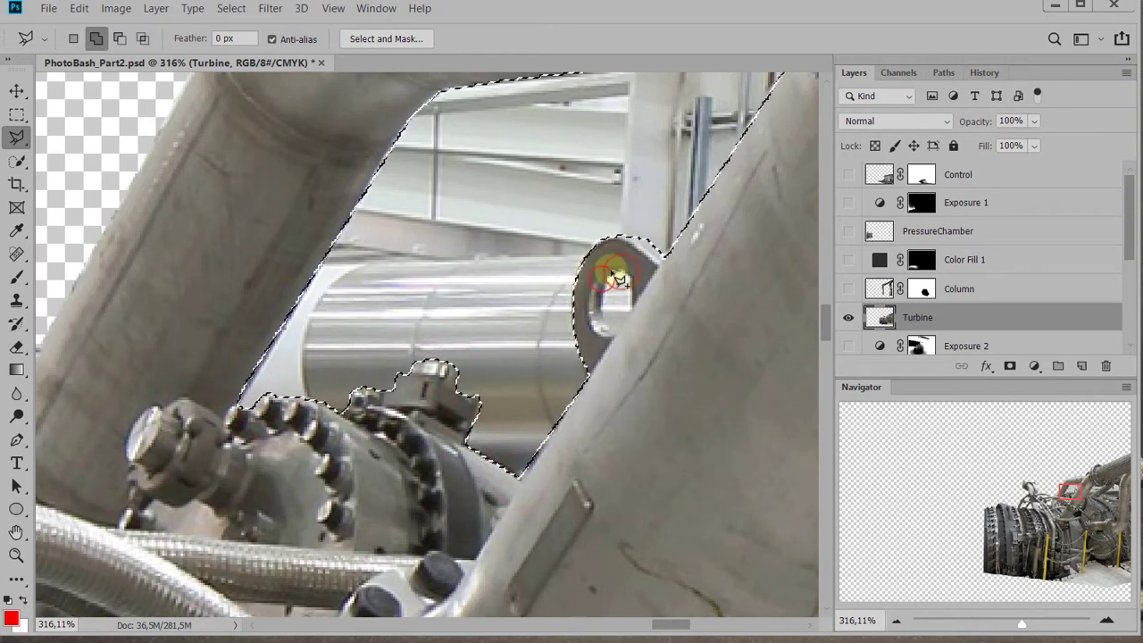
left_click(590, 302)
left_click(596, 329)
left_click(612, 335)
left_click(632, 308)
left_click(621, 272)
key("Delete")
Make all the scene's layers visible again alongside the Turbine layer
scroll(612, 384, "down", 6)
left_click_drag(327, 396, 270, 375)
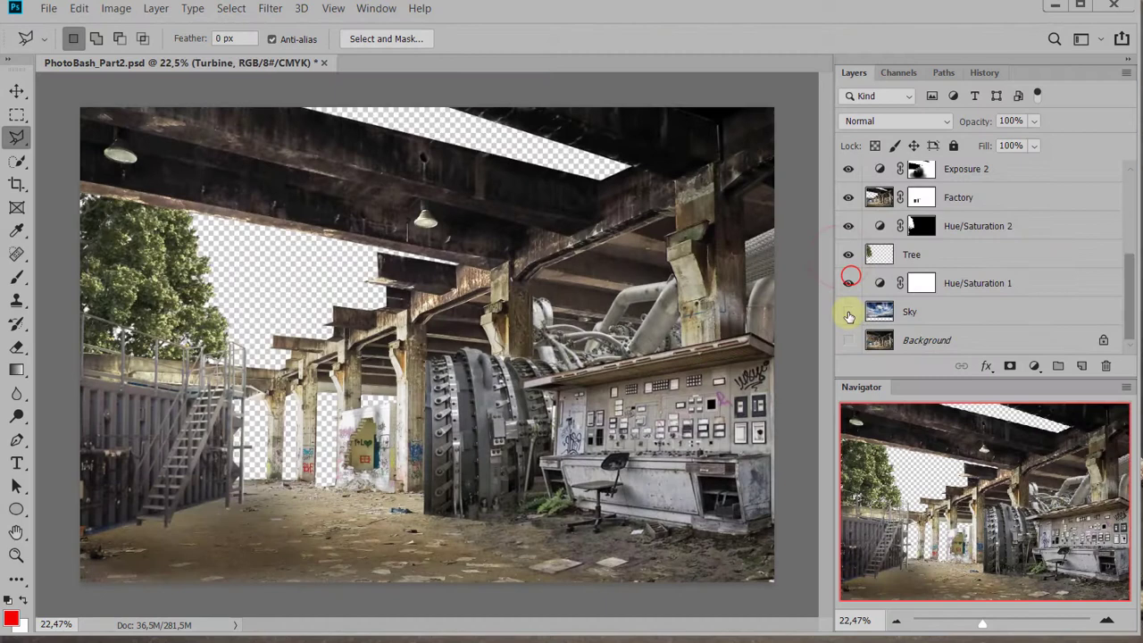
left_click(847, 312)
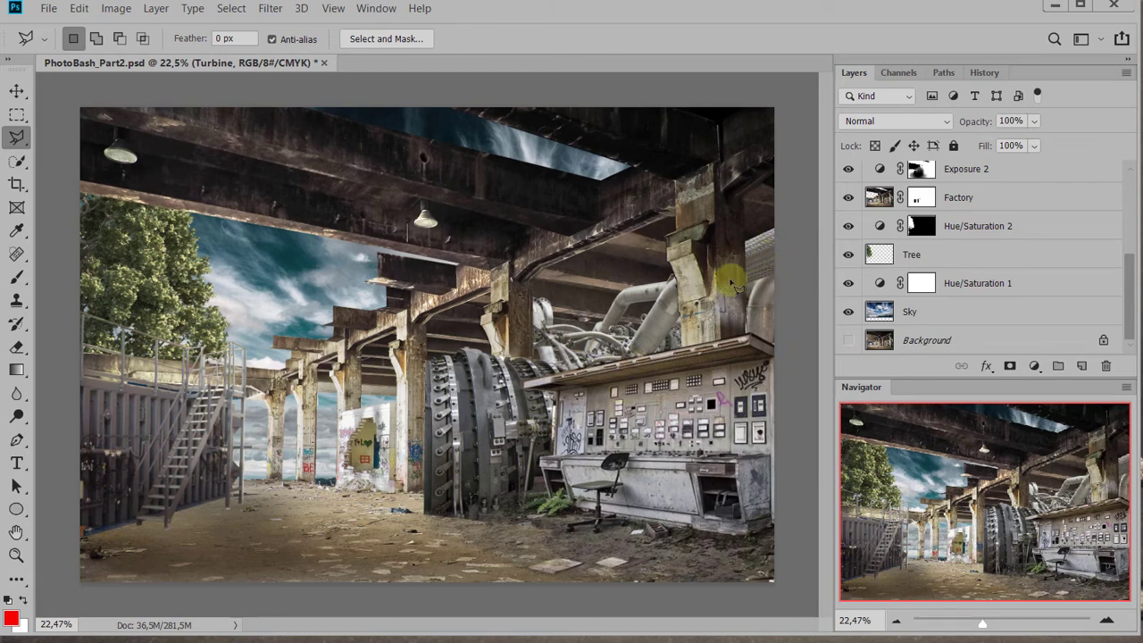
Load the Turbine layer's outline as a selection and add a Levels adjustment layer masked to it
scroll(905, 272, "up", 2)
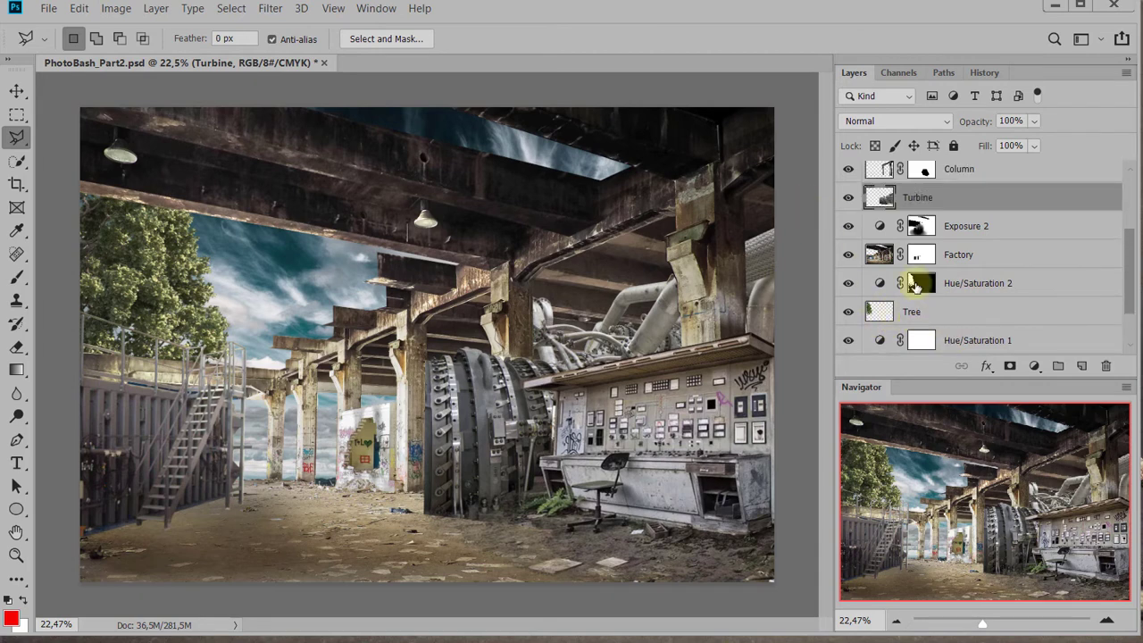
left_click(881, 202, "ctrl")
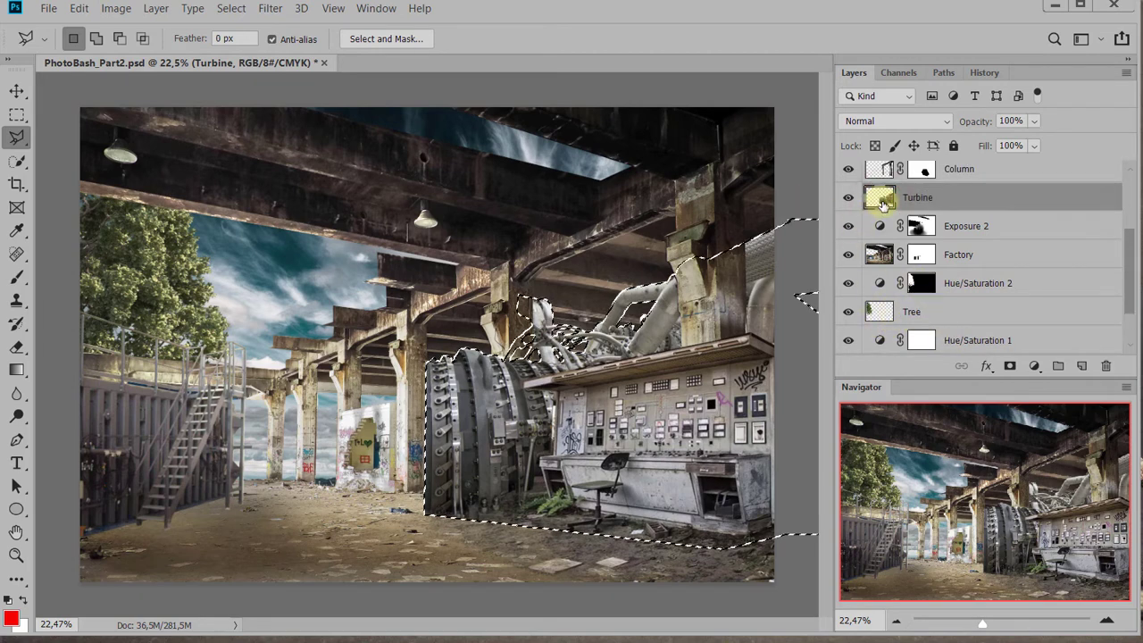
left_click(1036, 366)
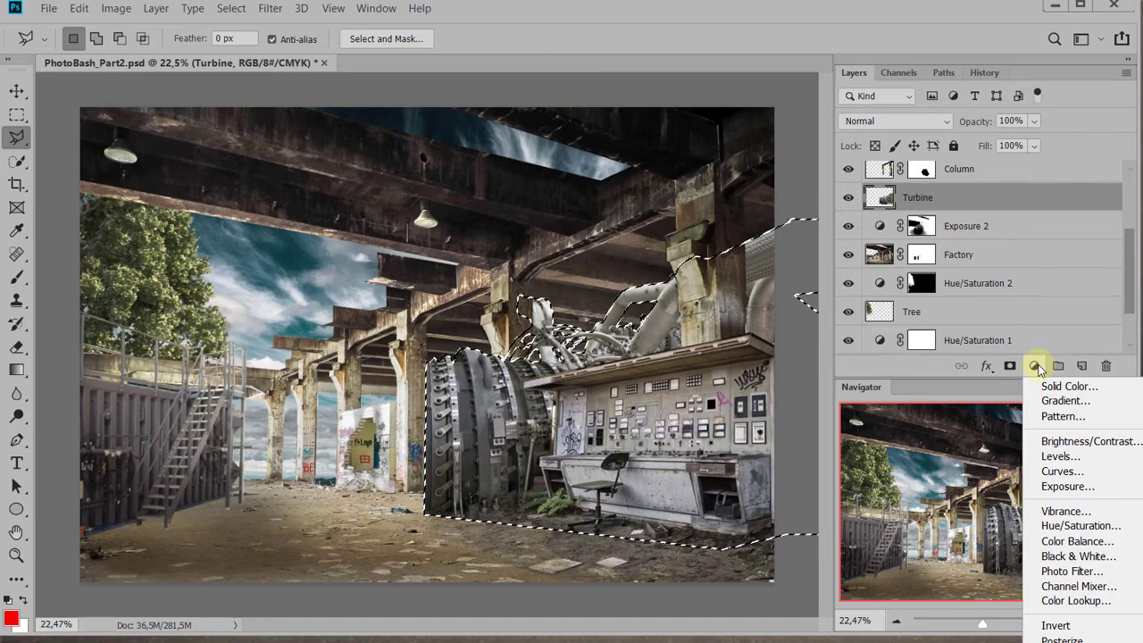
left_click(1060, 456)
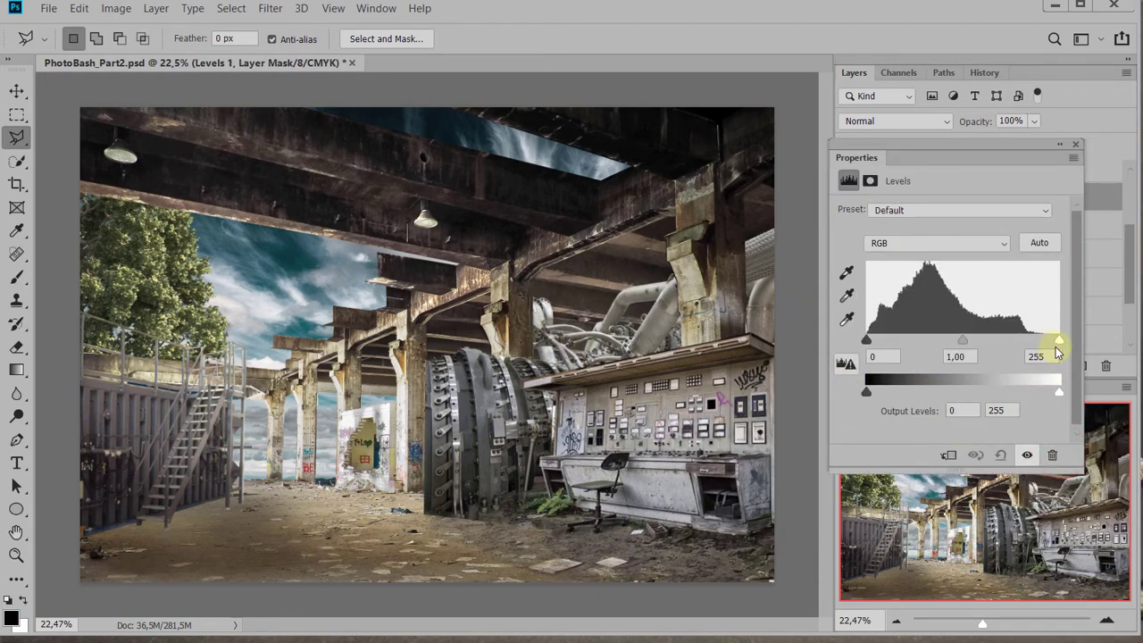
Darken the turbine with the Levels adjustment by setting the white input to 224 and the midtones to 0,58
mouse_move(1048, 350)
left_mouse_down()
mouse_move(1034, 345)
mouse_move(1037, 356)
left_mouse_up()
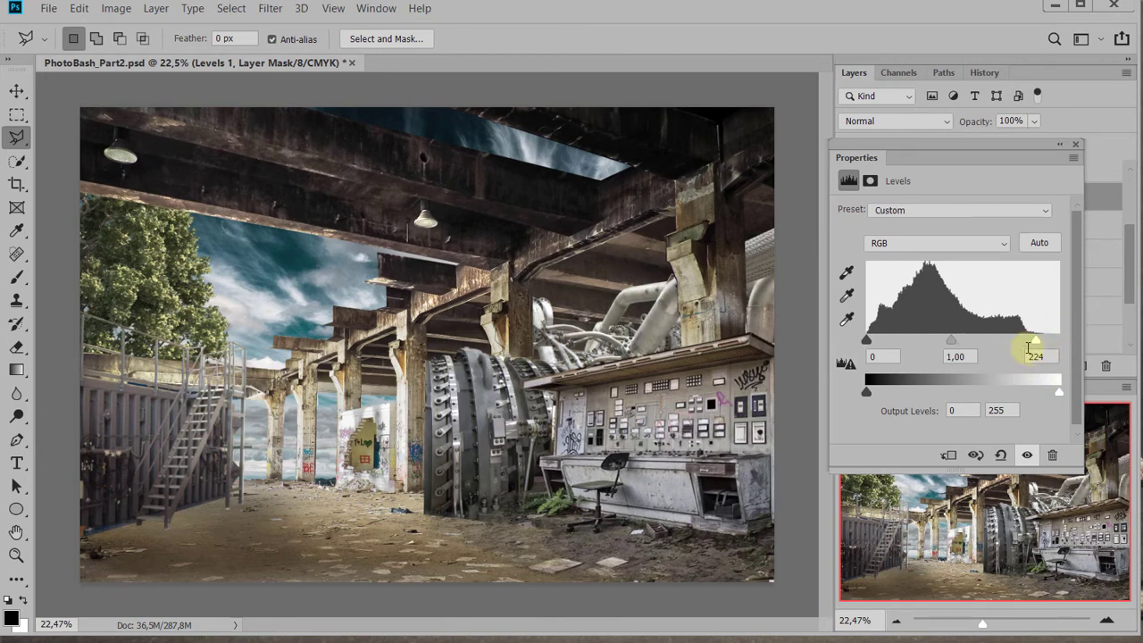
left_click_drag(948, 341, 980, 342)
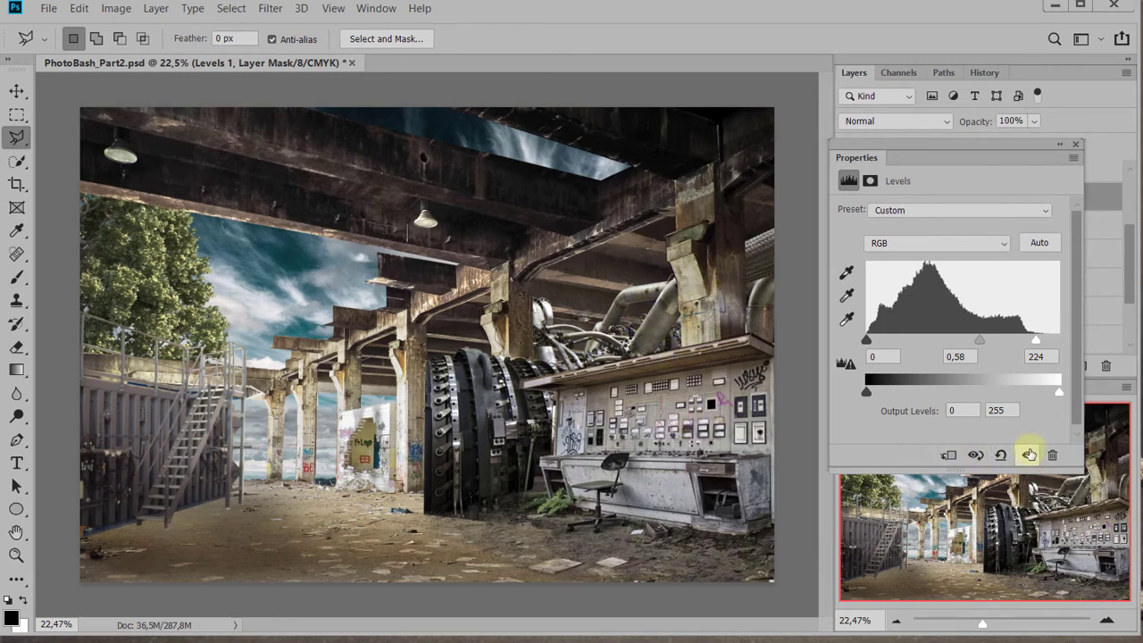
left_click(1078, 148)
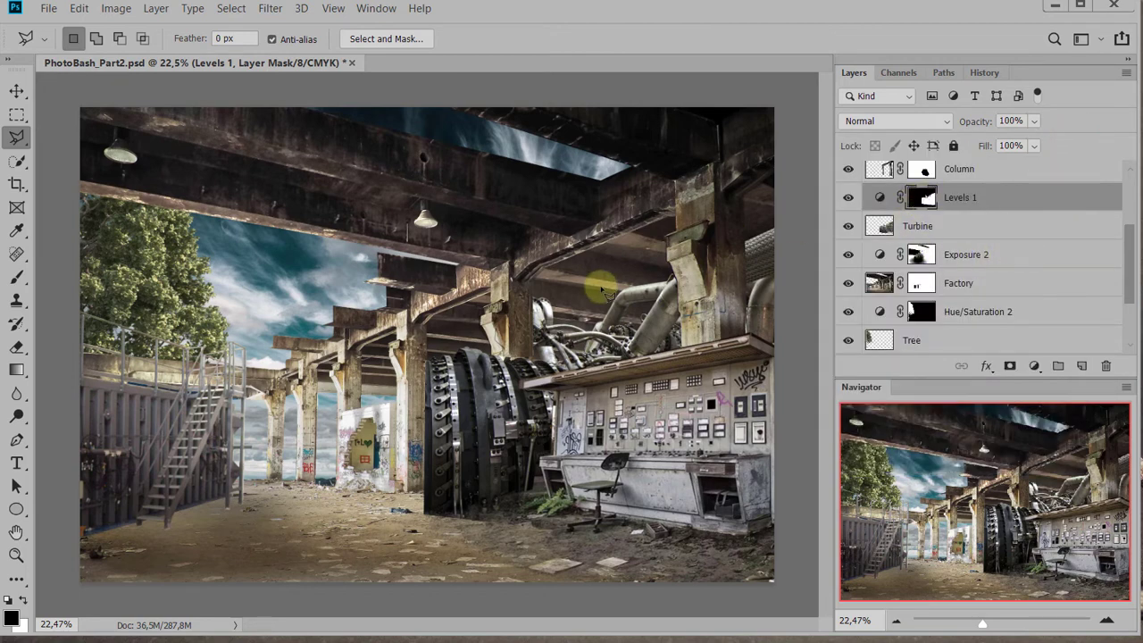
Load the Levels 1 mask as a hidden selection and brush black at 27% opacity over the turbine's lower front to soften the darkening
left_click(924, 201, "ctrl")
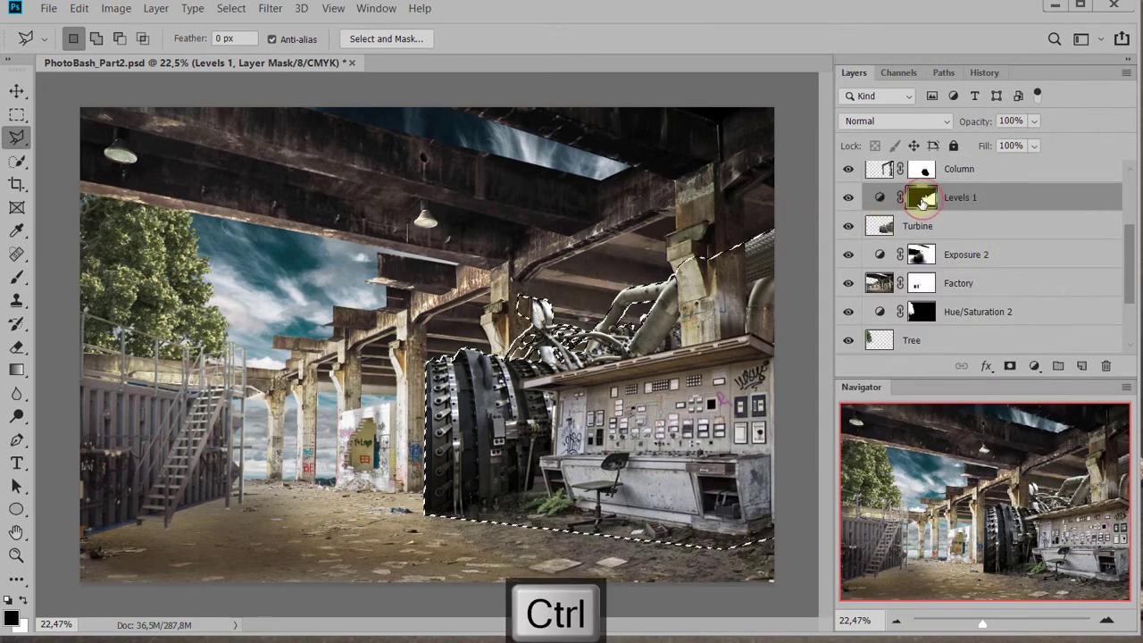
key("b")
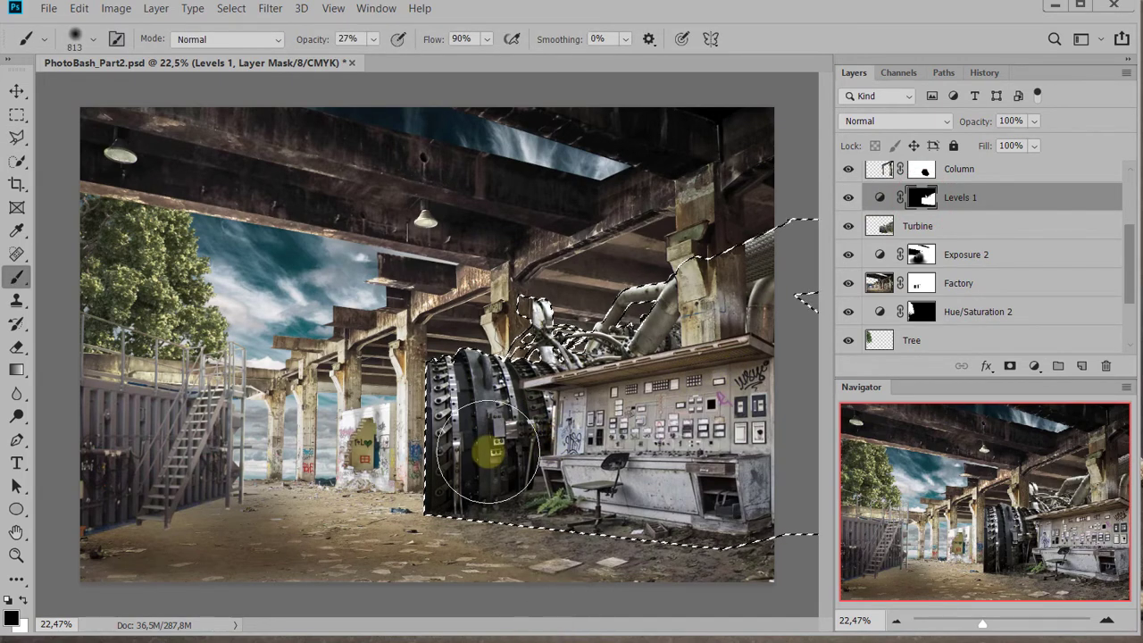
key("ctrl+h")
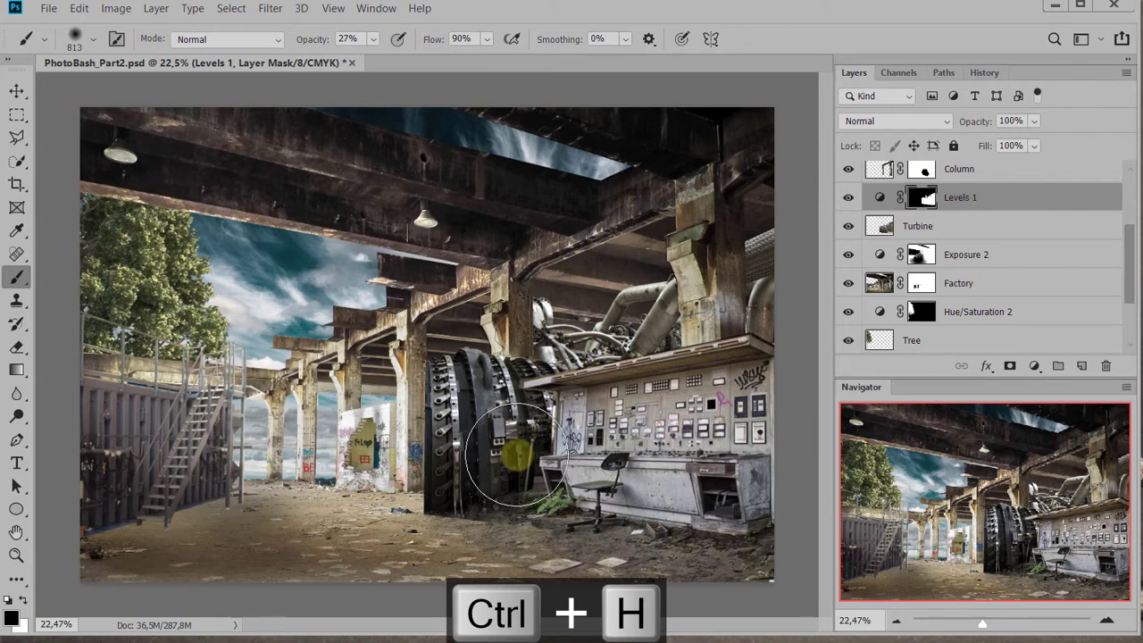
left_click_drag(477, 470, 457, 508)
mouse_move(483, 437)
left_mouse_down()
mouse_move(519, 452)
mouse_move(506, 481)
mouse_move(473, 432)
mouse_move(476, 400)
mouse_move(478, 431)
mouse_move(526, 446)
mouse_move(514, 400)
mouse_move(526, 482)
mouse_move(450, 502)
mouse_move(447, 428)
mouse_move(471, 499)
mouse_move(495, 490)
mouse_move(500, 408)
mouse_move(513, 401)
mouse_move(567, 431)
mouse_move(552, 439)
mouse_move(586, 485)
mouse_move(532, 383)
mouse_move(497, 407)
mouse_move(559, 481)
mouse_move(445, 513)
mouse_move(570, 577)
mouse_move(568, 564)
mouse_move(446, 476)
mouse_move(497, 510)
left_mouse_up()
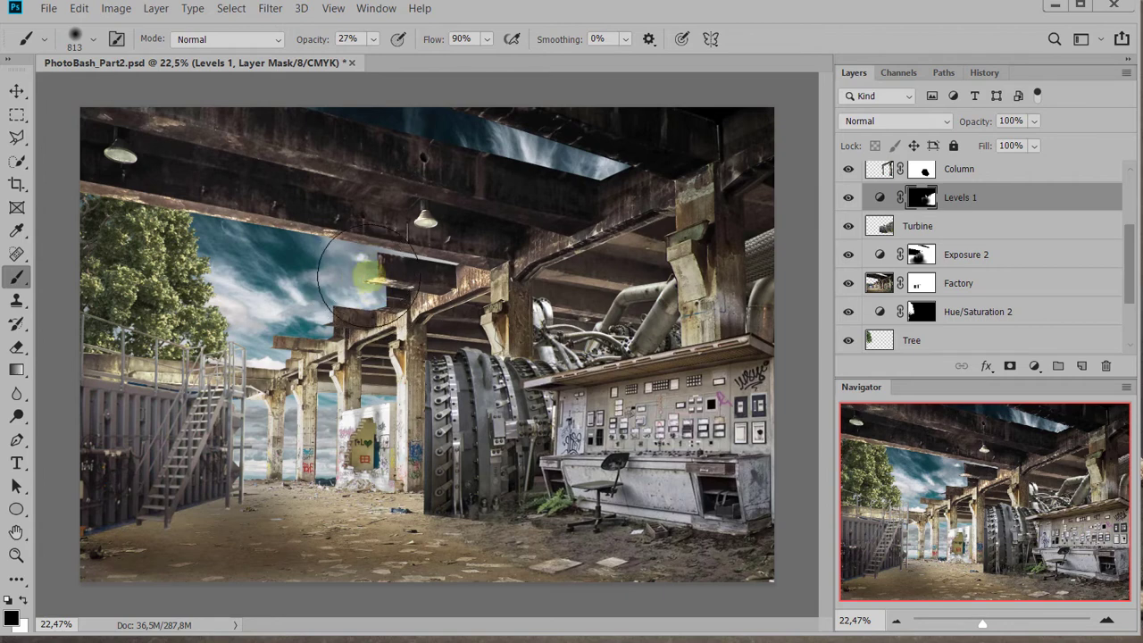
Float the PhotoBash_Part2.psd window and open ConcreteTexture_001.jpg from the Resources folder in Photoshop
left_click(21, 91)
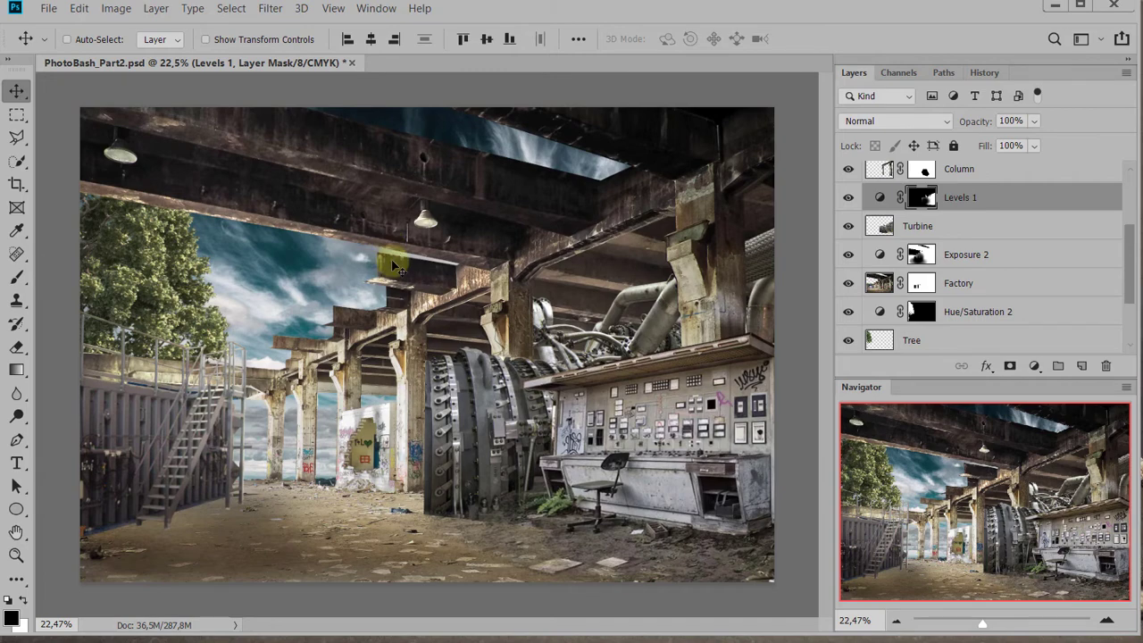
left_click_drag(242, 63, 237, 90)
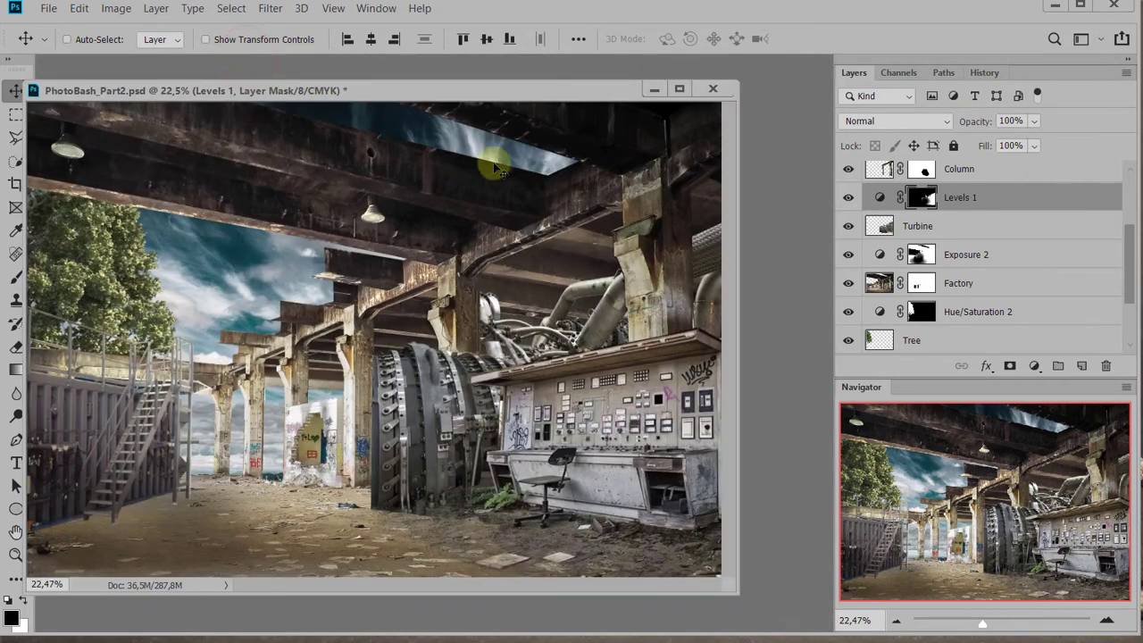
left_click(785, 287)
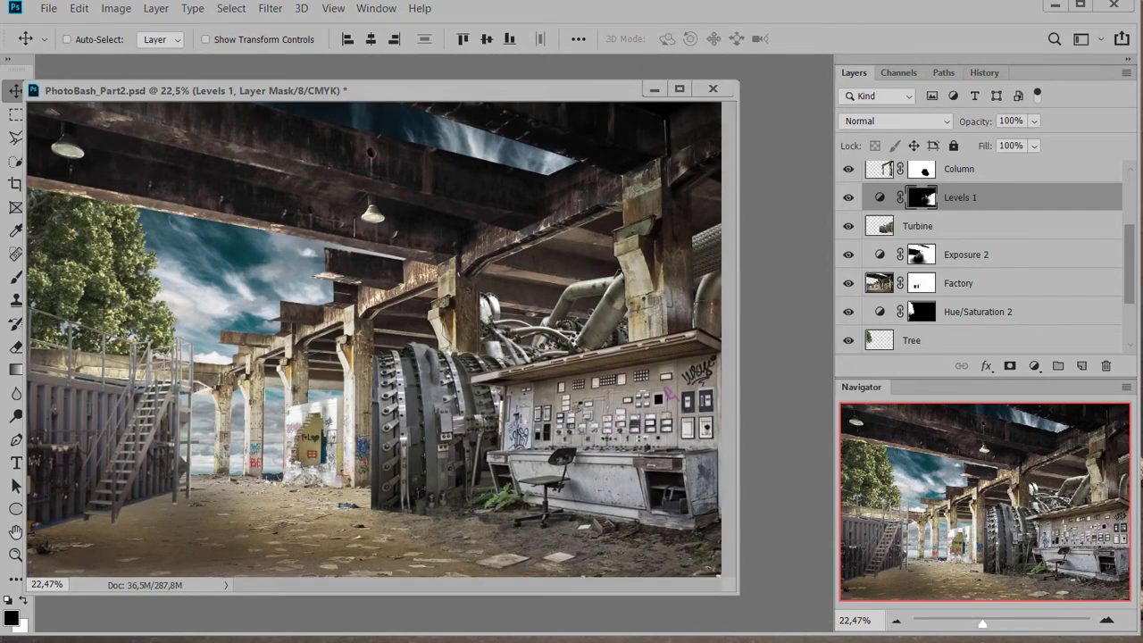
key("alt+Tab")
scroll(792, 395, "down", 10)
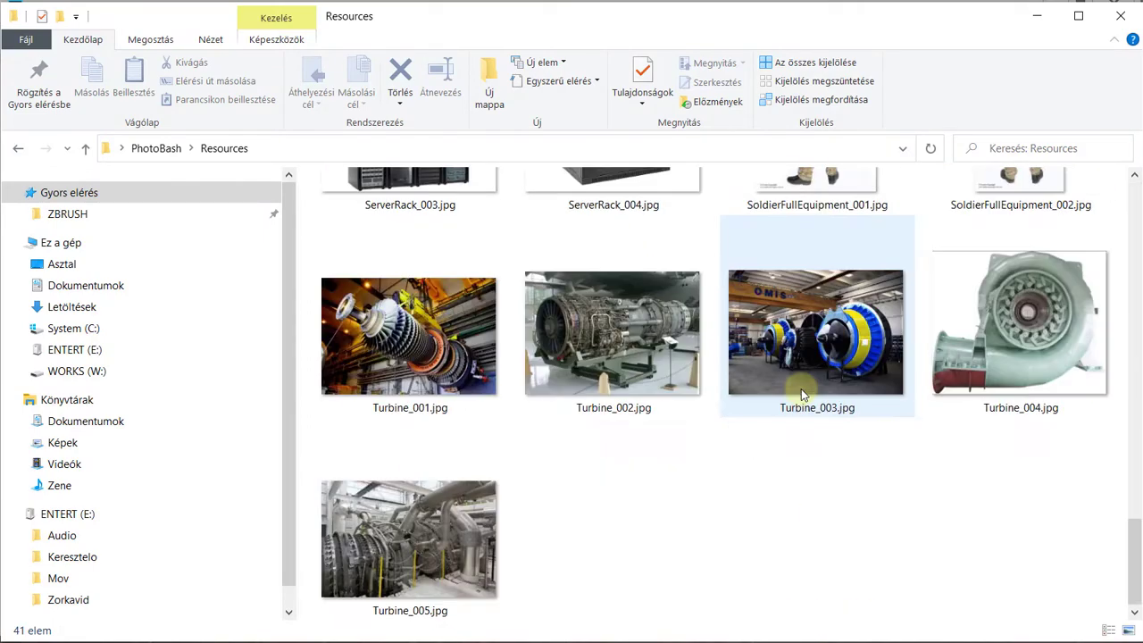
scroll(802, 396, "up", 15)
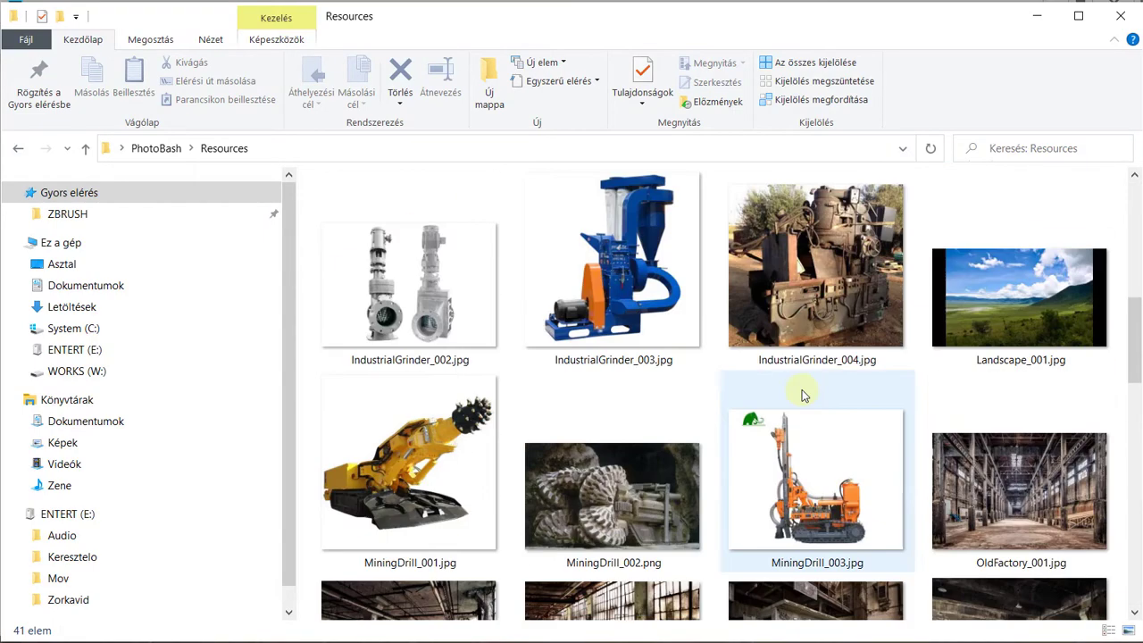
left_click(604, 449)
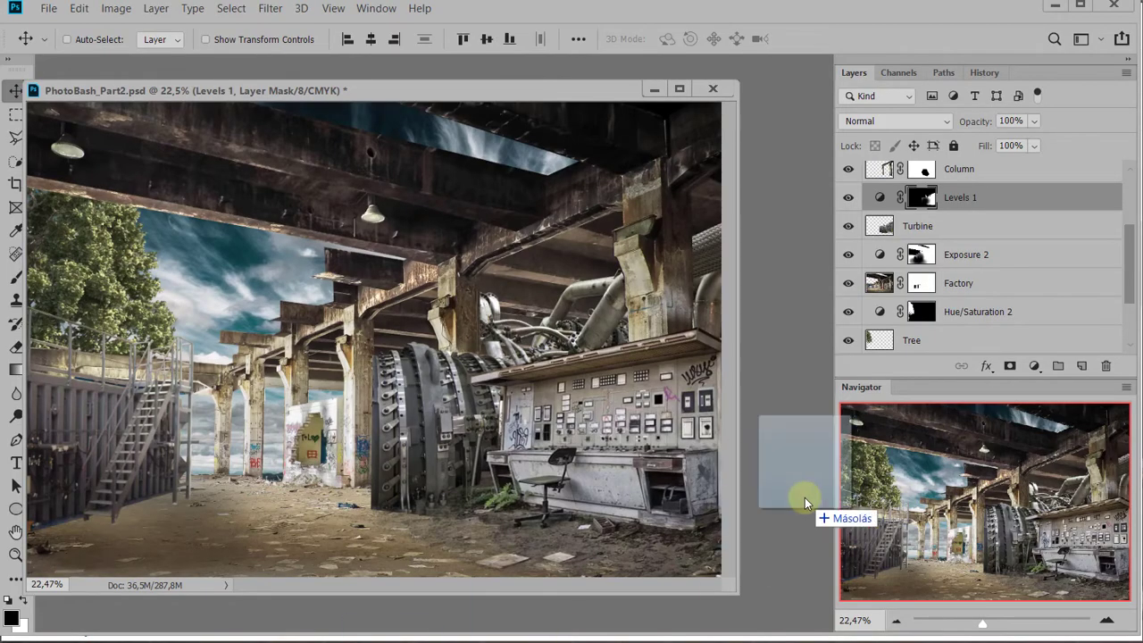
left_click_drag(805, 497, 800, 496)
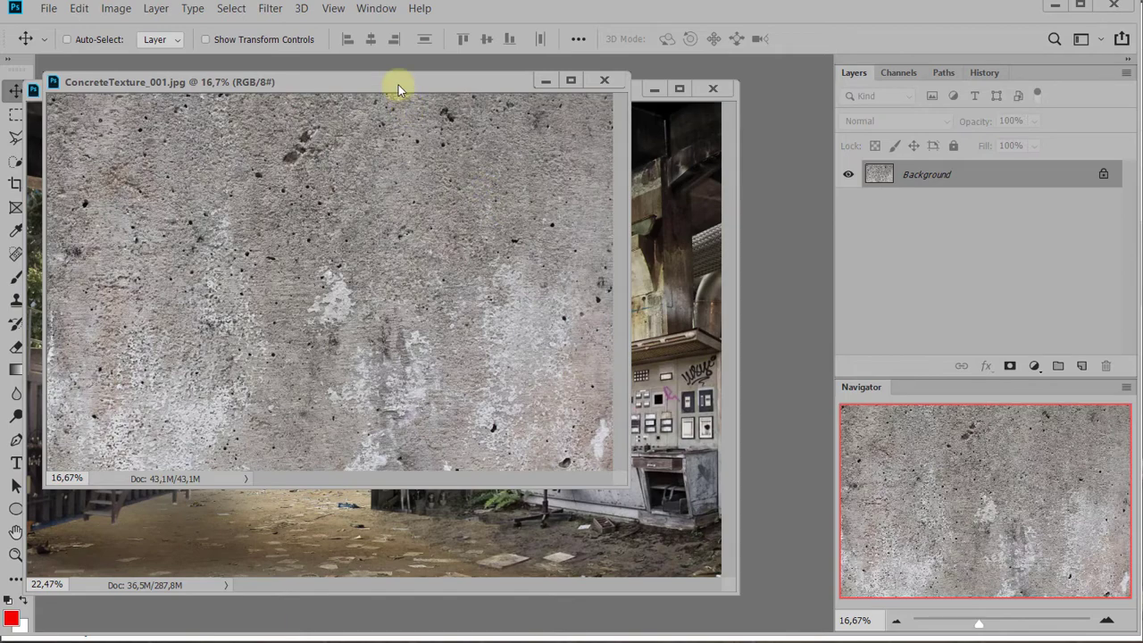
Set the texture window beside the scene, select a tall rectangle of concrete and move a copy of it into PhotoBash_Part2.psd
left_click_drag(398, 85, 722, 180)
key("m")
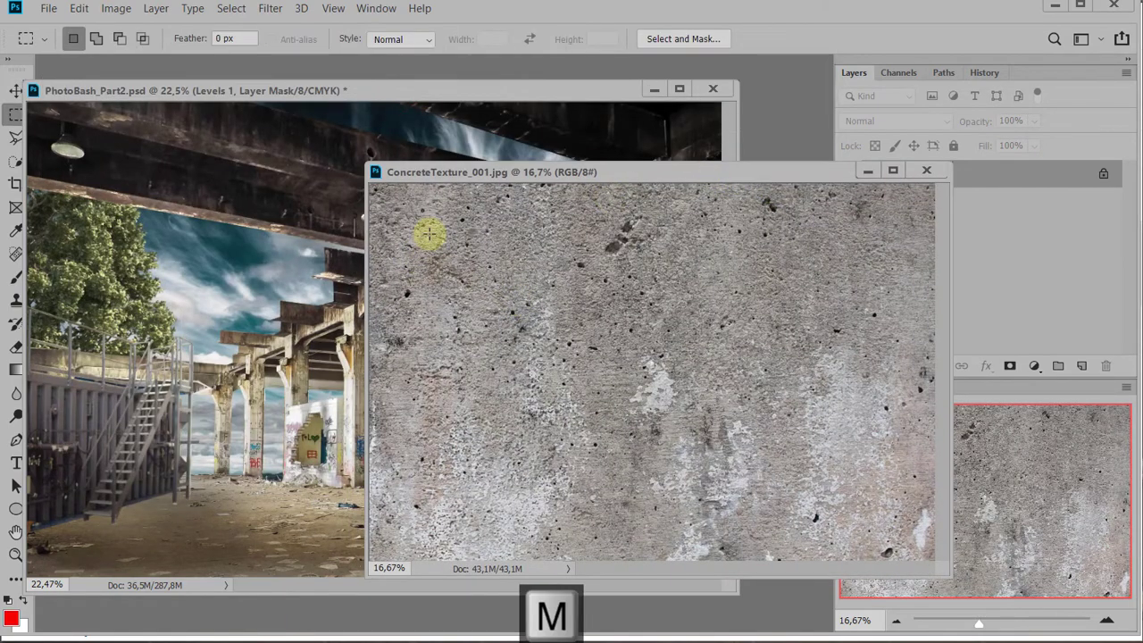
left_click_drag(423, 230, 599, 491)
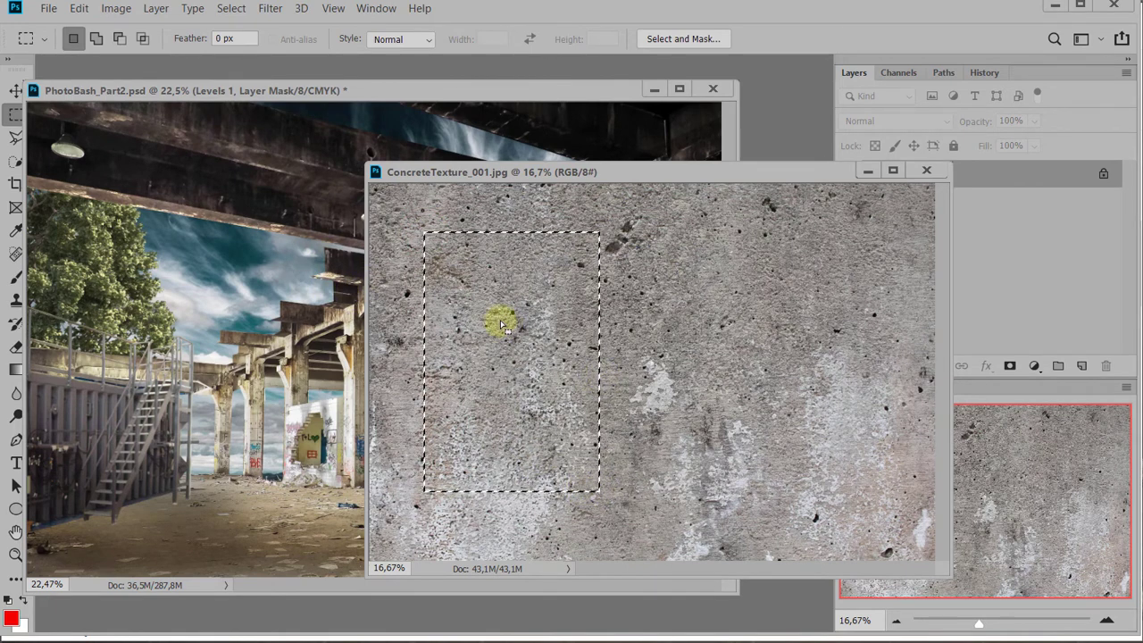
key("ctrl")
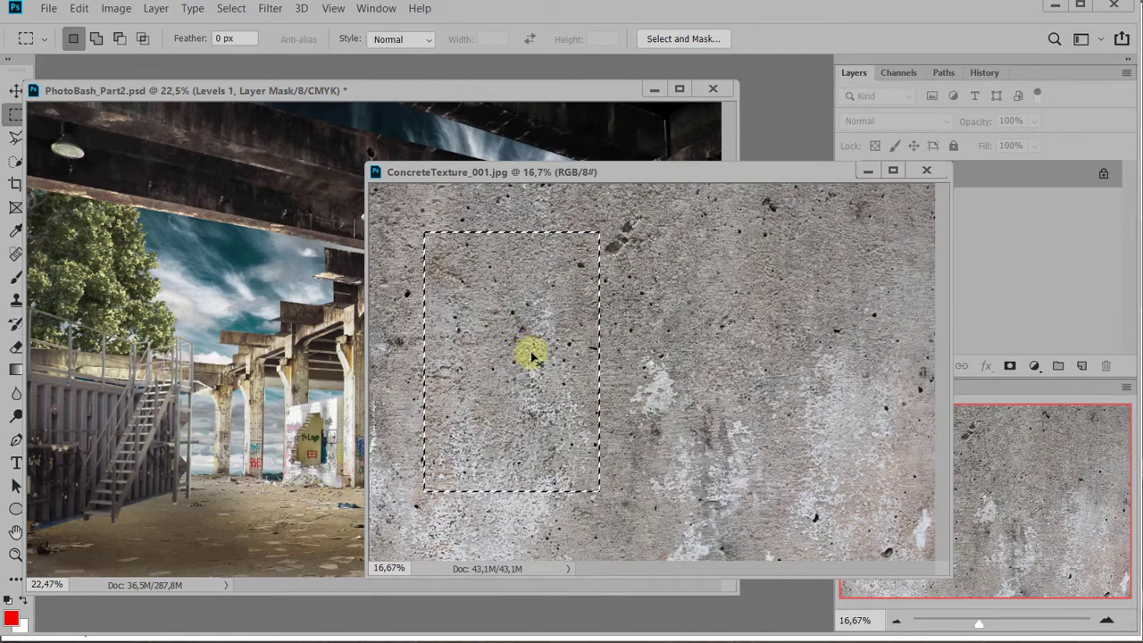
left_click_drag(531, 356, 238, 311)
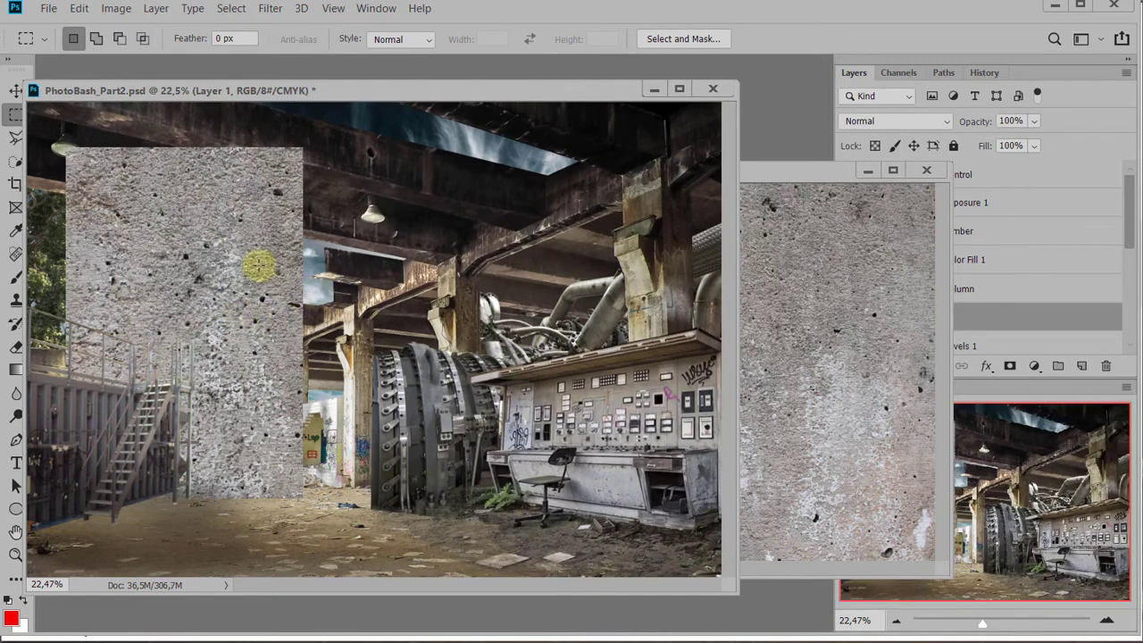
Scale the concrete patch down to a small piece in front of the sky beside the tree
key("ctrl+t")
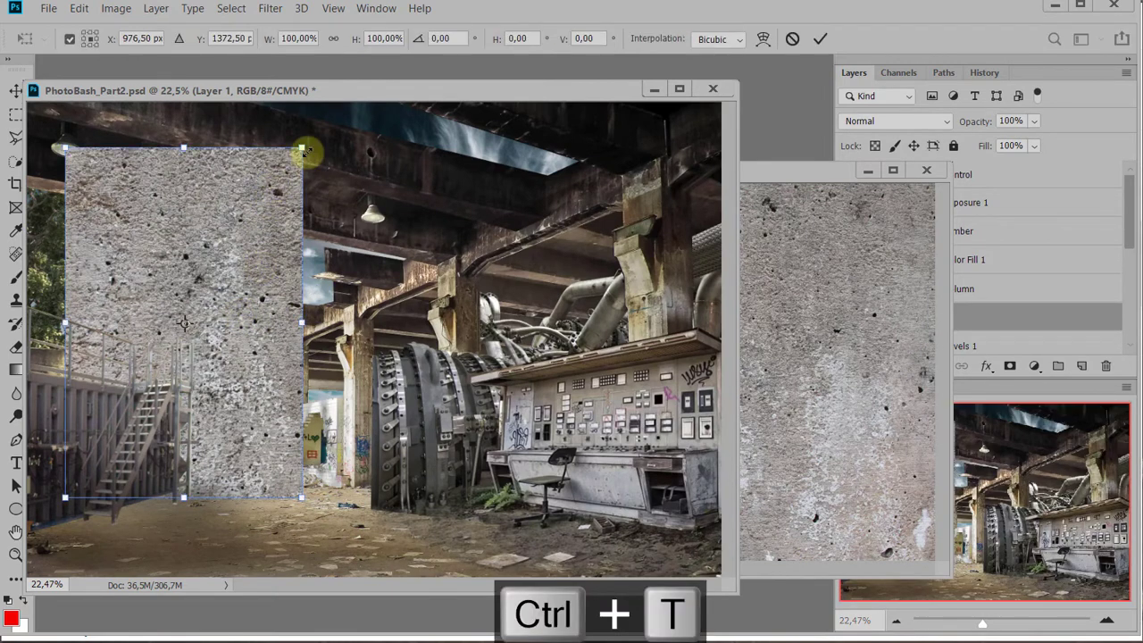
left_click_drag(306, 152, 271, 318)
key("Return")
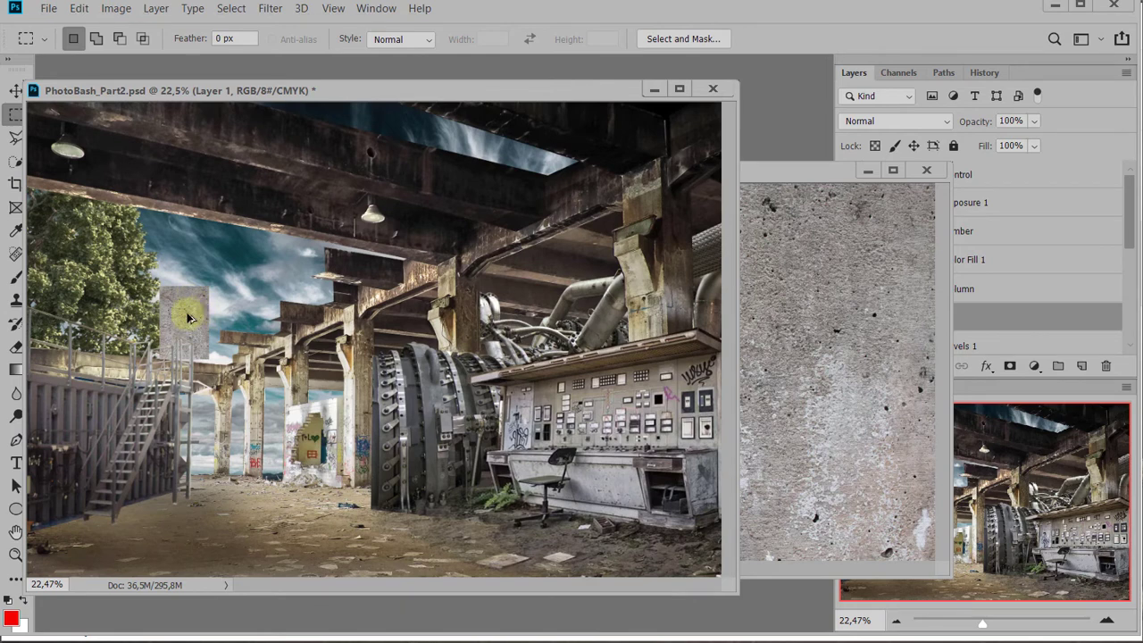
Close the concrete texture file and rename the patch's layer to ConcretePatch_001
key("ctrl+alt")
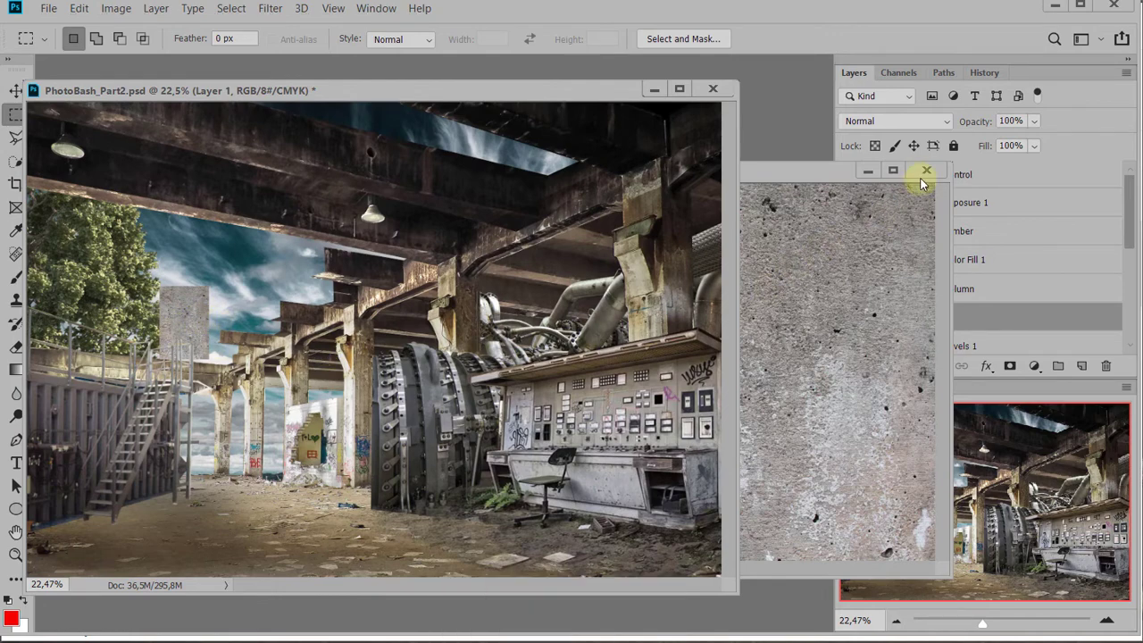
left_click(926, 170)
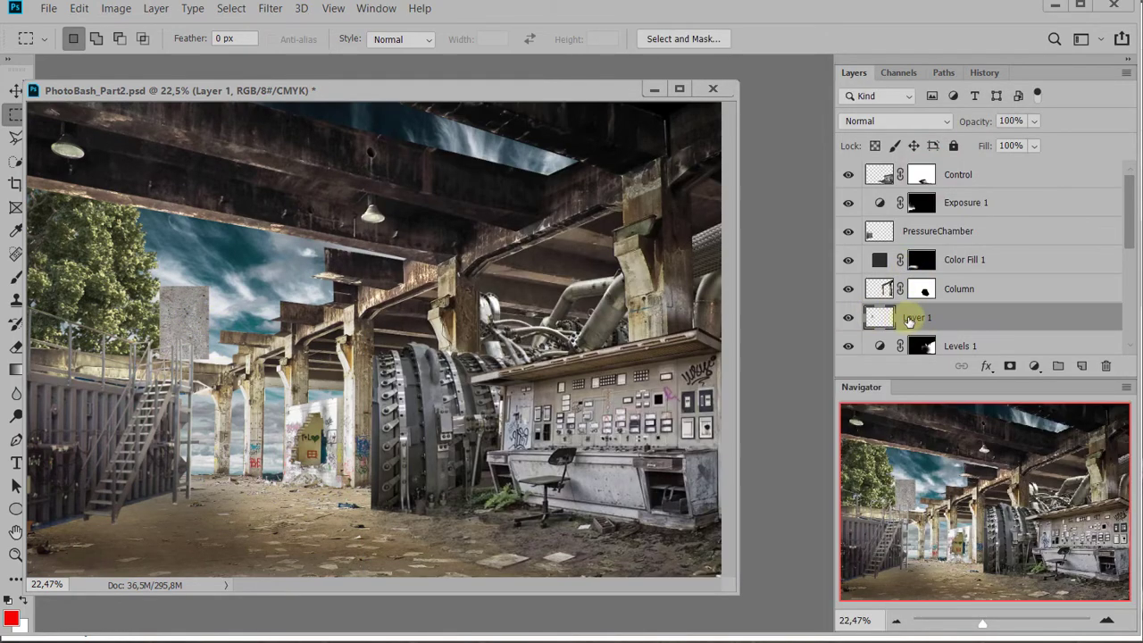
double_click(917, 319)
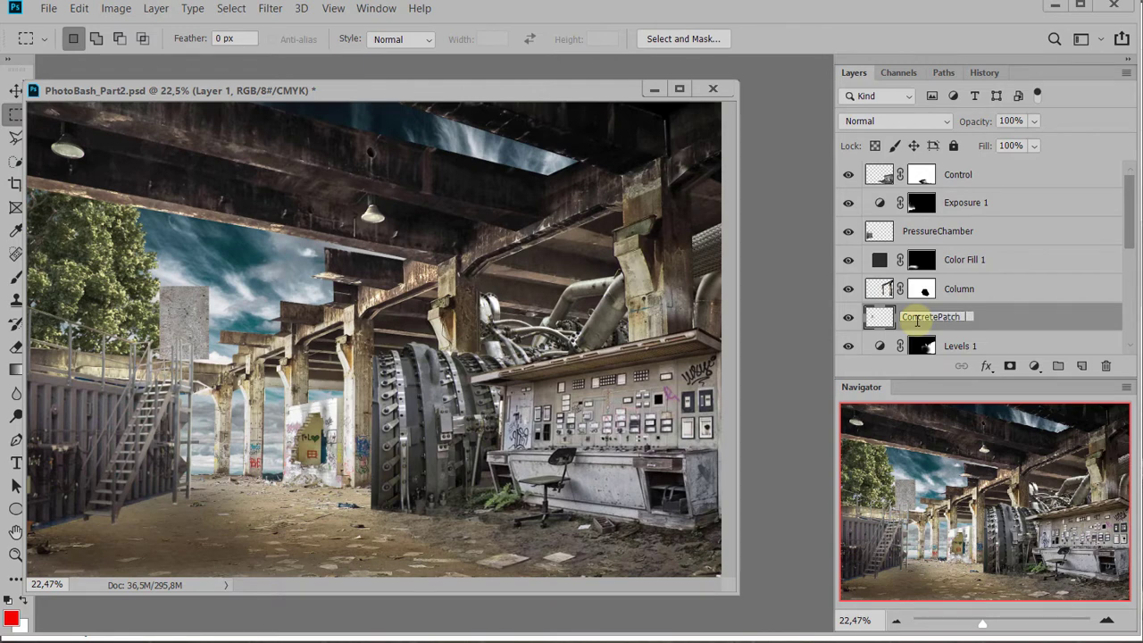
type("ConcretePatch_001")
key("Return")
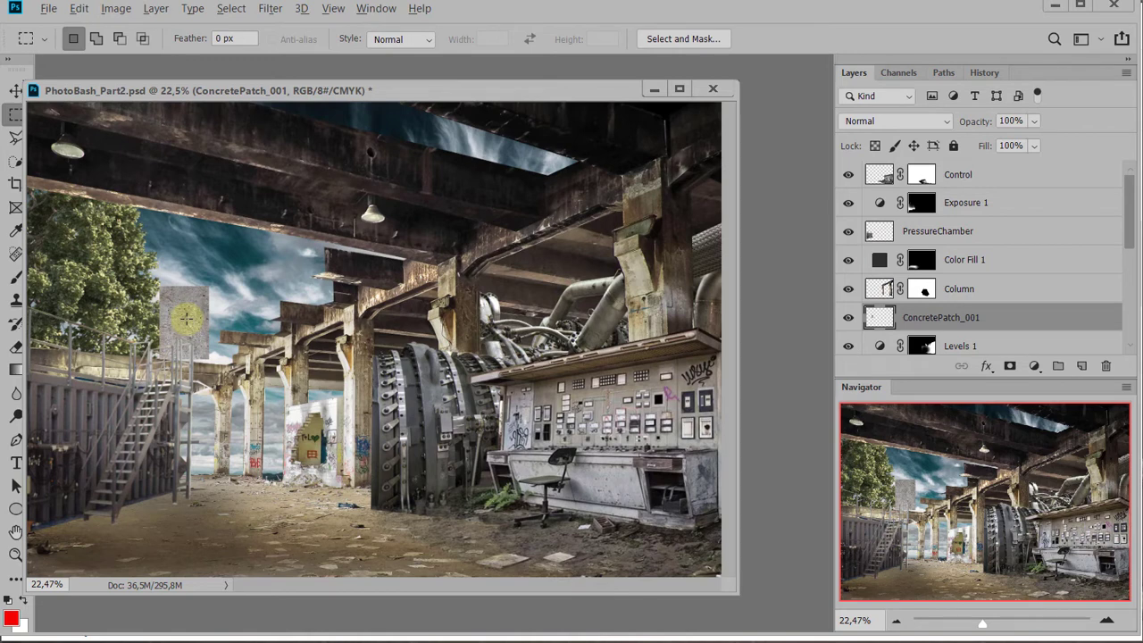
Duplicate the concrete patch to the upper broken beam's end and scale the copy to about 37.66% width and 36.40% height
left_click_drag(187, 318, 296, 285)
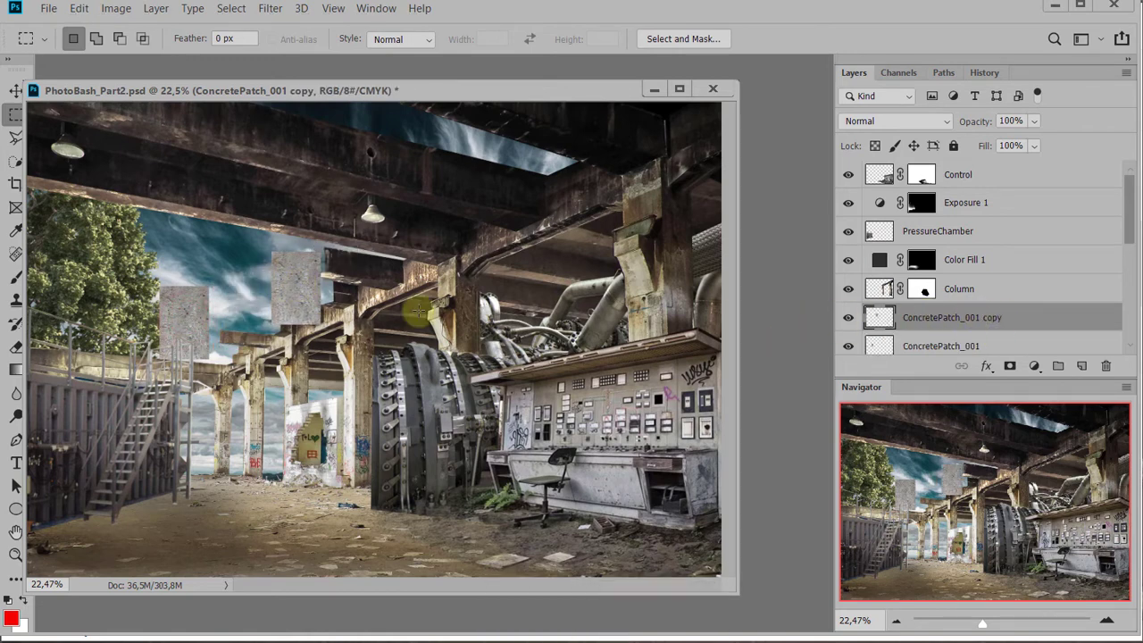
key("ctrl+t")
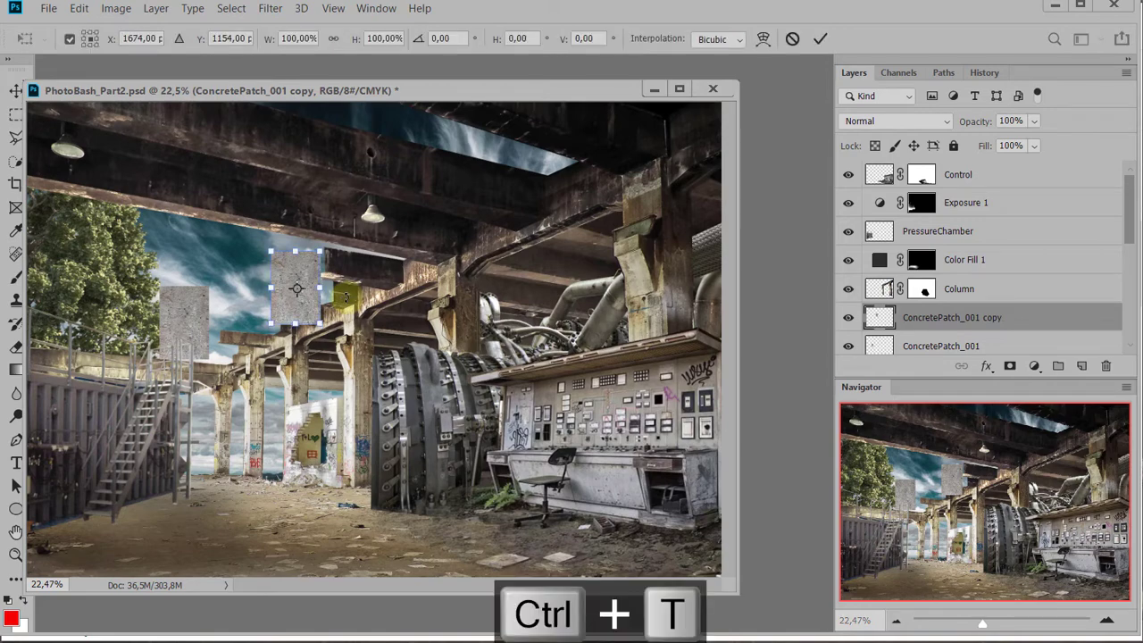
scroll(308, 283, "up", 12)
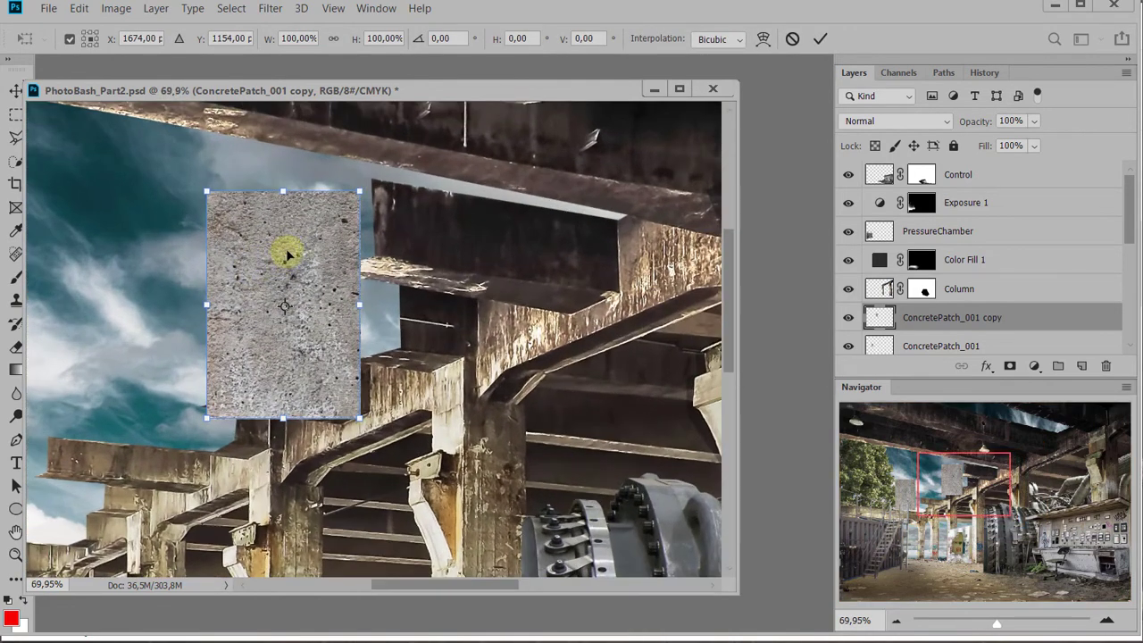
left_click_drag(287, 249, 333, 236)
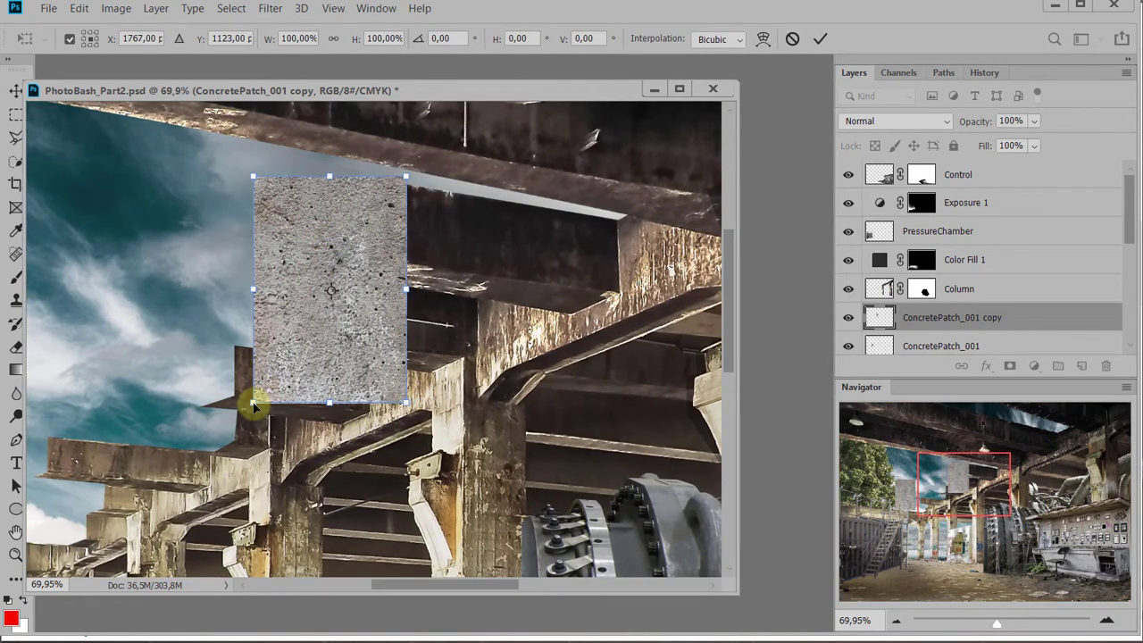
left_click_drag(253, 404, 342, 177)
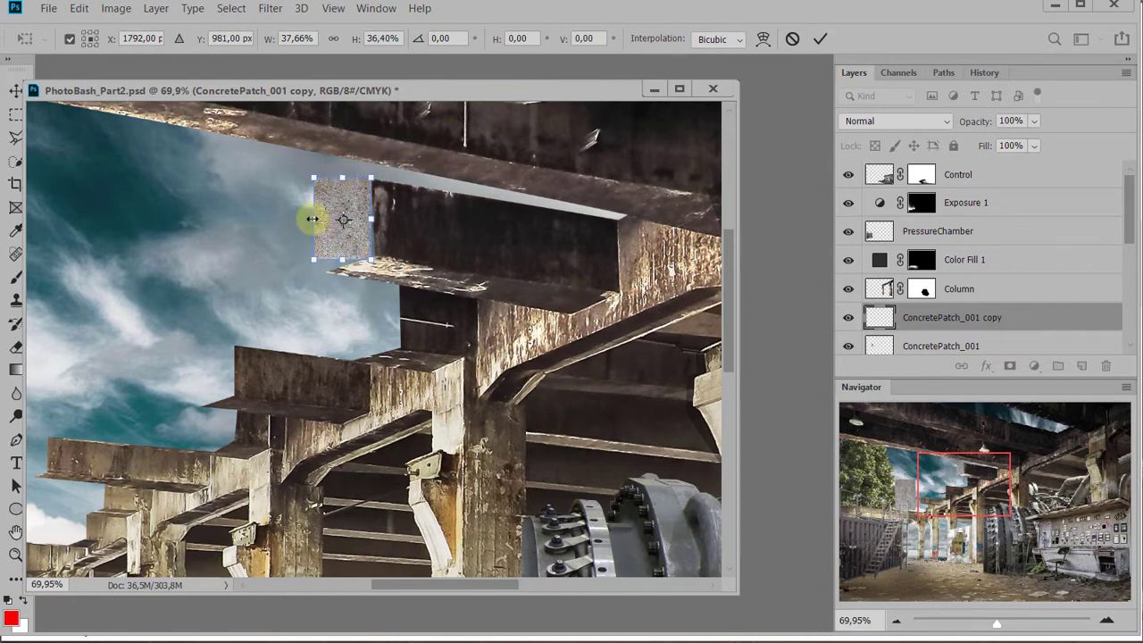
Narrow the patch copy to about 28.38% width, skew it vertically about -16.40° to fit the beam's end face, and nudge it against the beam
left_click_drag(313, 221, 328, 239)
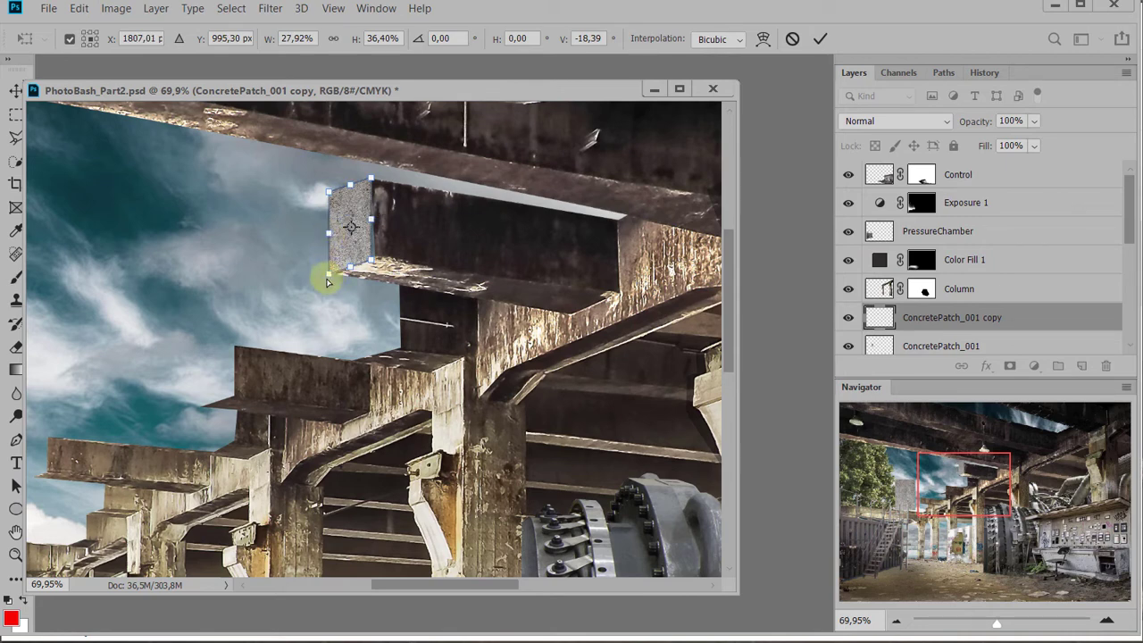
left_click_drag(327, 281, 332, 272)
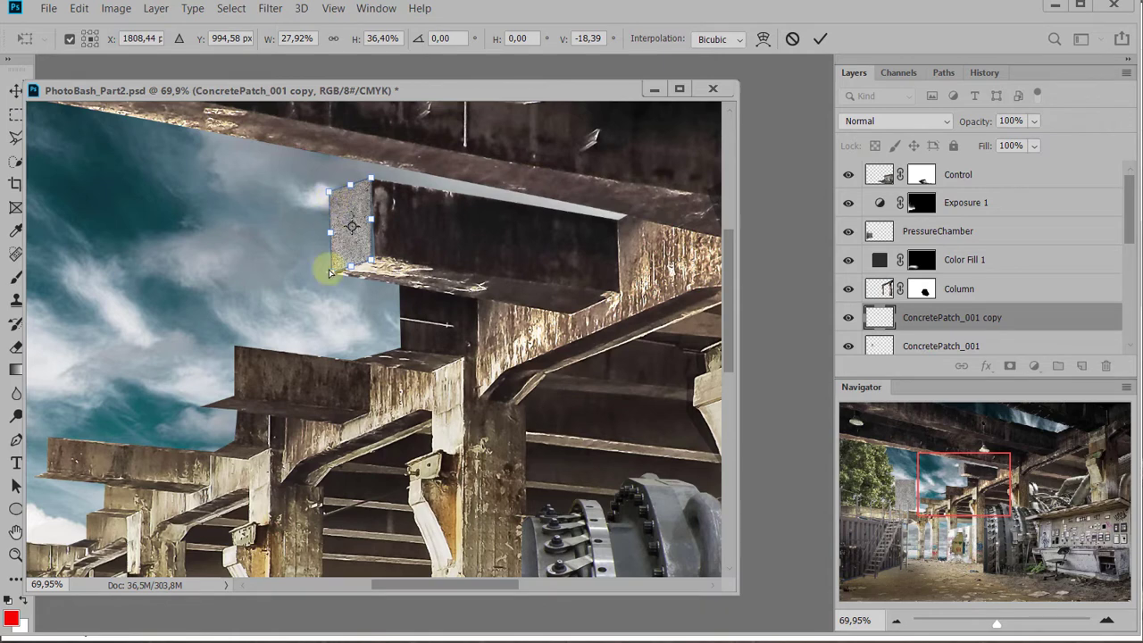
left_click_drag(331, 275, 329, 273)
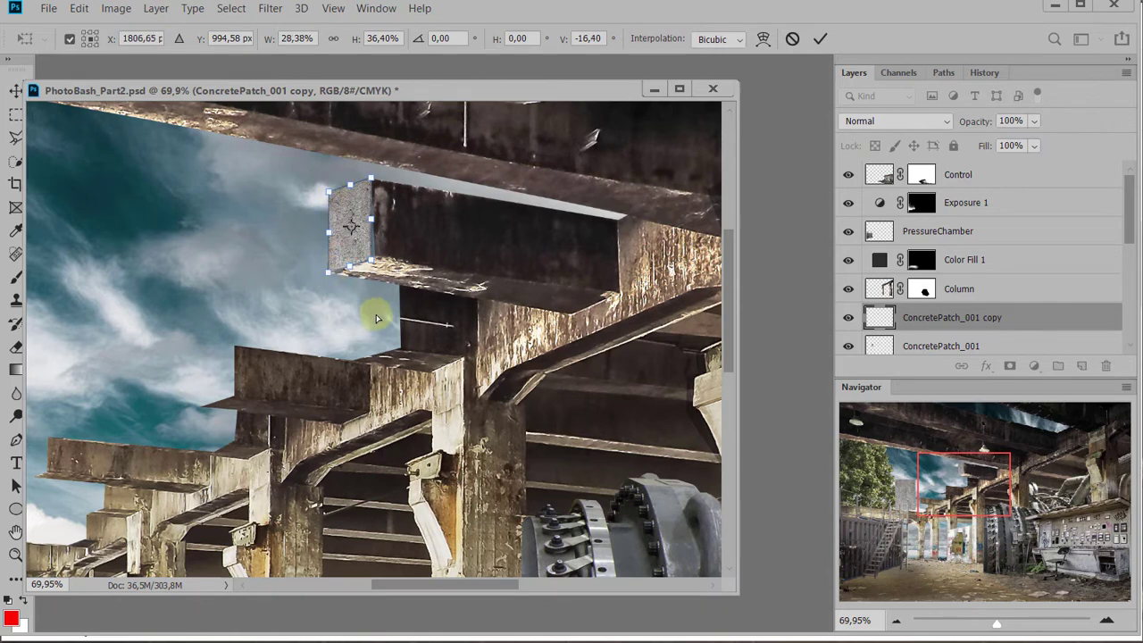
key("Return")
key("ctrl+Right")
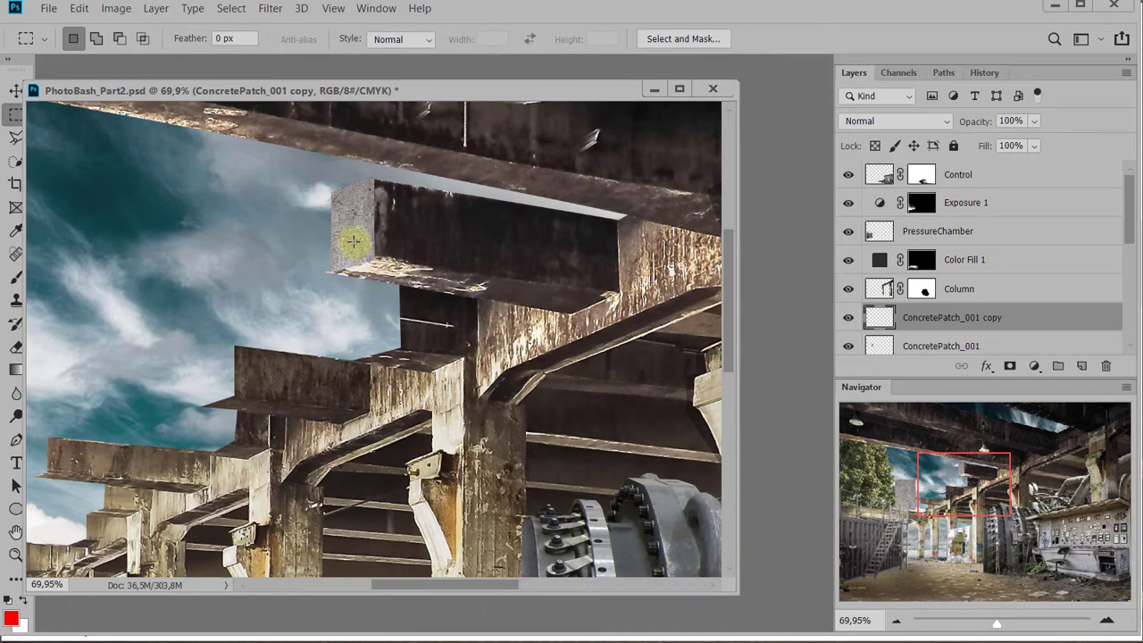
Duplicate the fitted concrete patch to the second broken beam's end and scale the copy to about 70% to cover the end face
left_click_drag(353, 239, 233, 367)
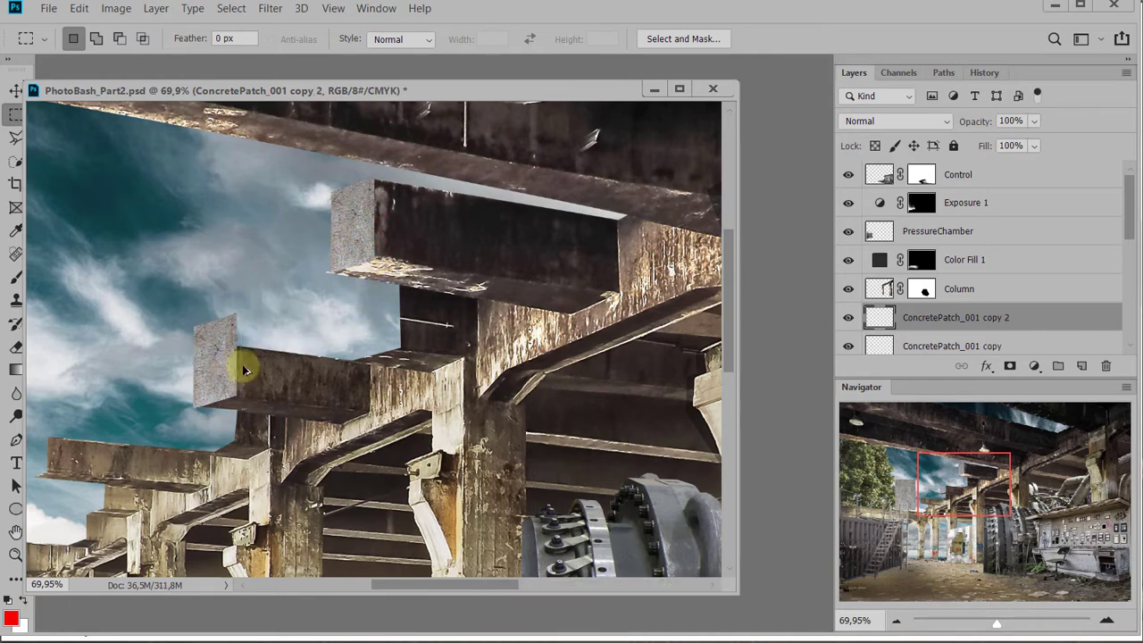
key("ctrl+t")
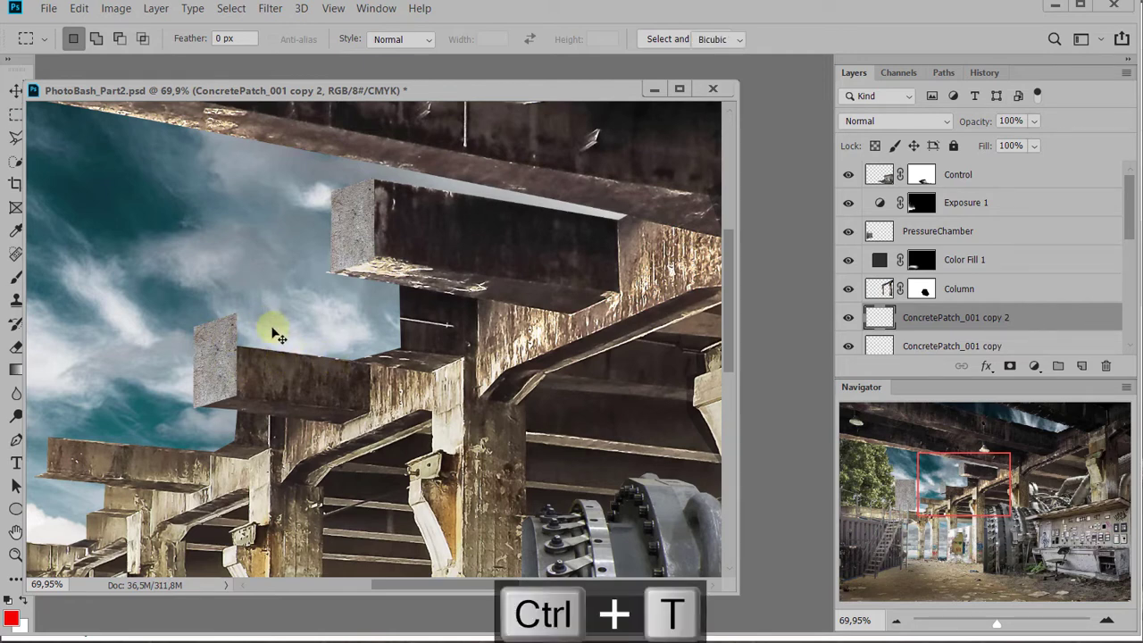
left_click_drag(242, 311, 217, 356)
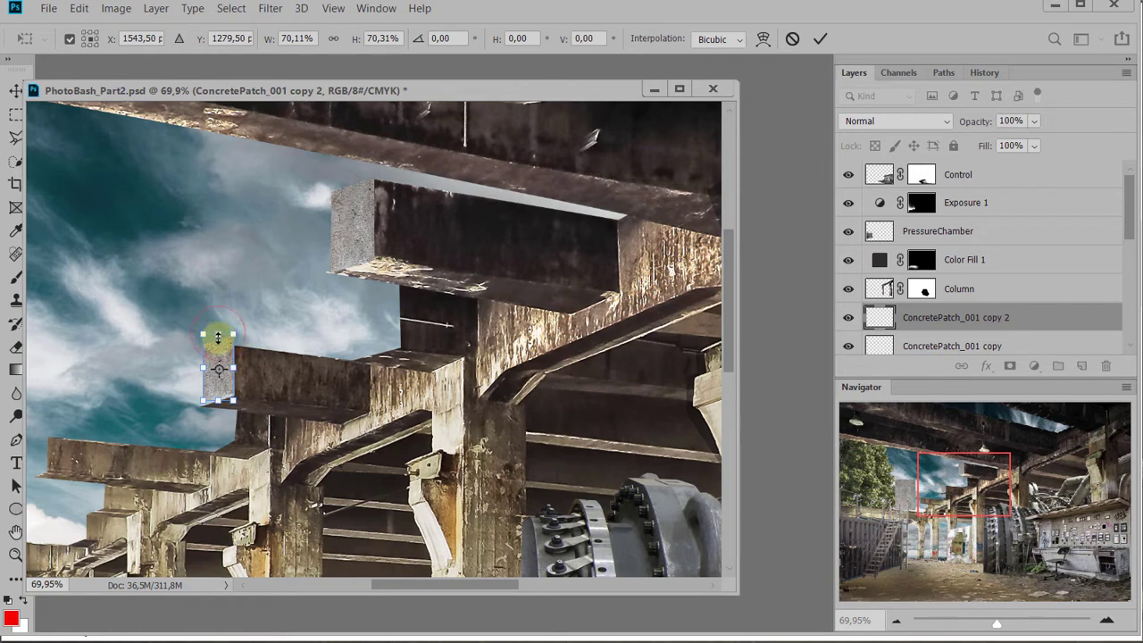
left_click_drag(218, 338, 219, 347)
mouse_move(201, 402)
left_mouse_down()
mouse_move(201, 413)
mouse_move(200, 402)
left_mouse_up()
key("Return")
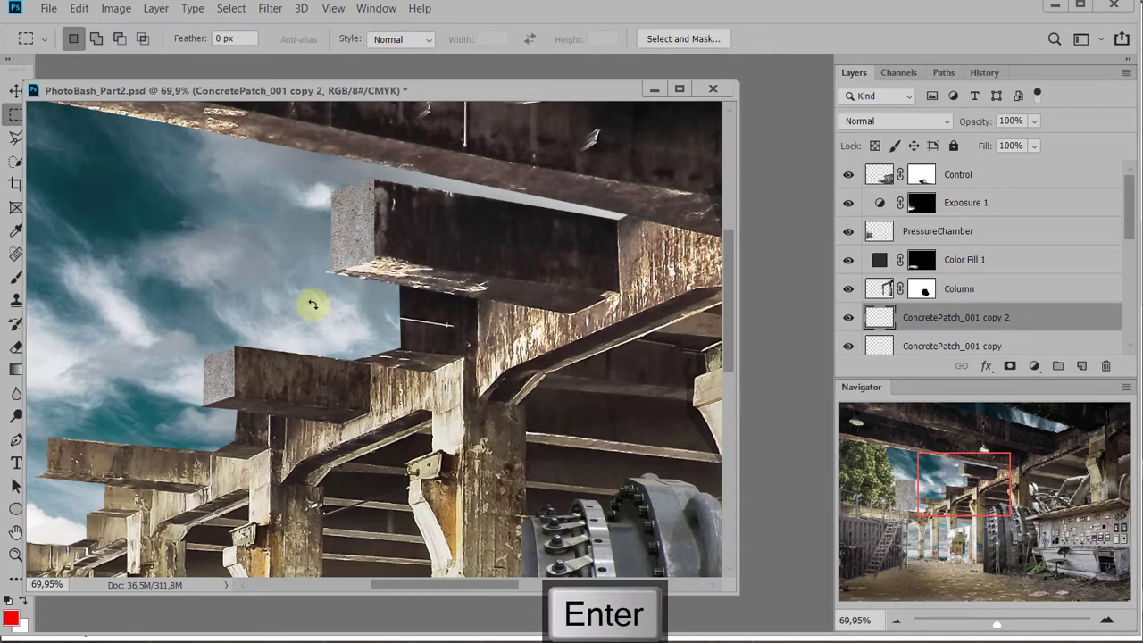
Duplicate the second beam's patch to the third broken beam's end and scale the copy to about 81.97% width and 82.20% height
left_click_drag(318, 312, 423, 268)
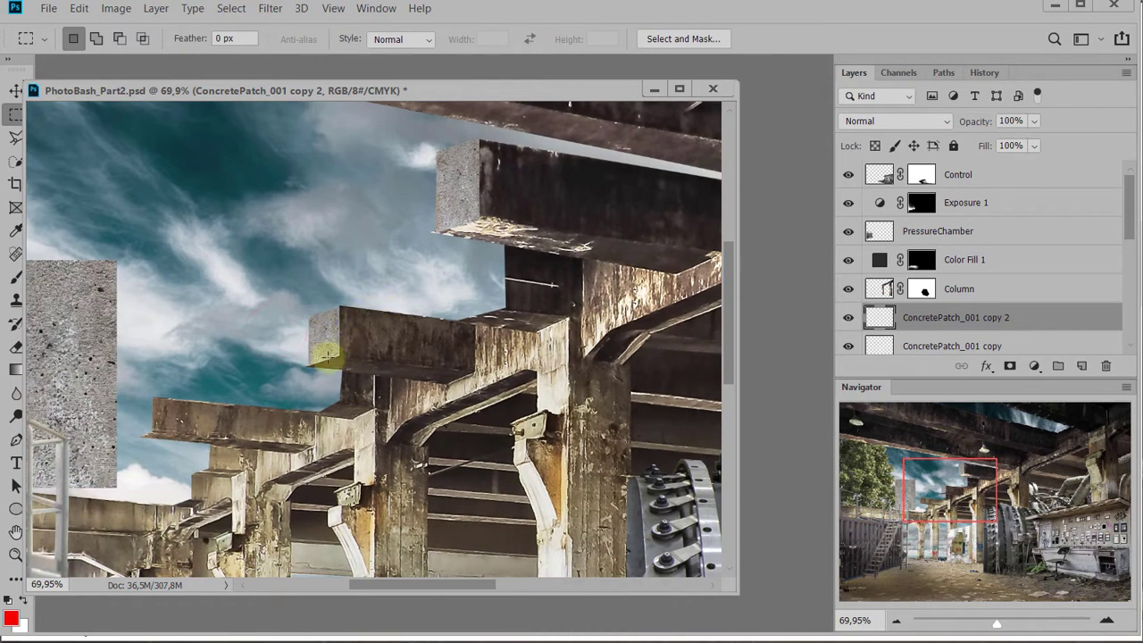
left_click_drag(327, 345, 143, 427)
key("ctrl+t")
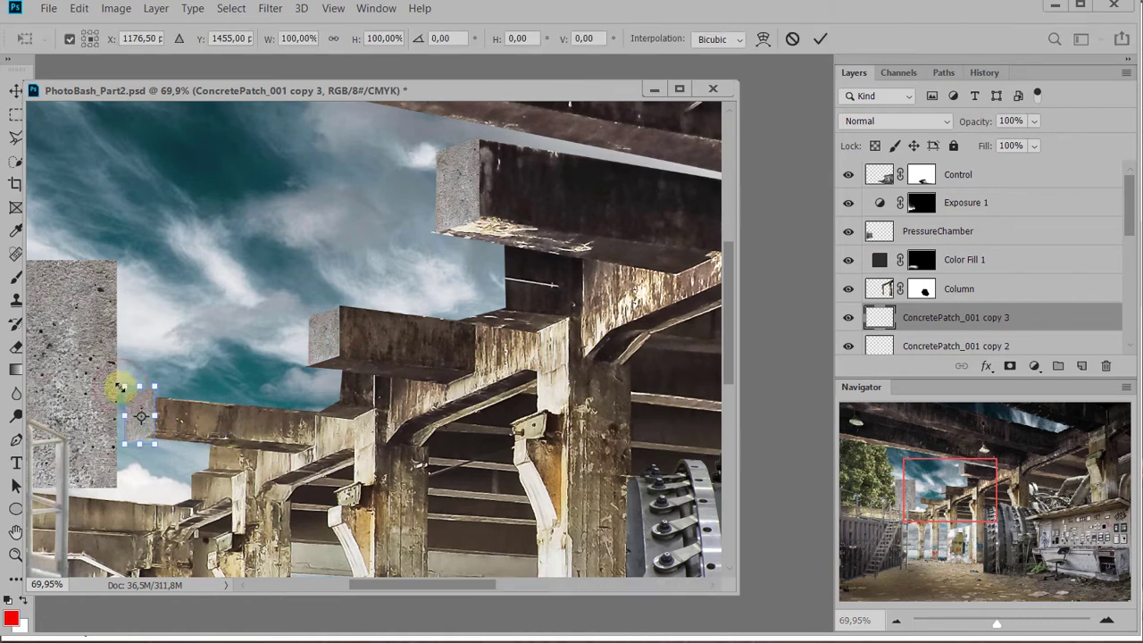
left_click_drag(120, 386, 130, 396)
key("Return")
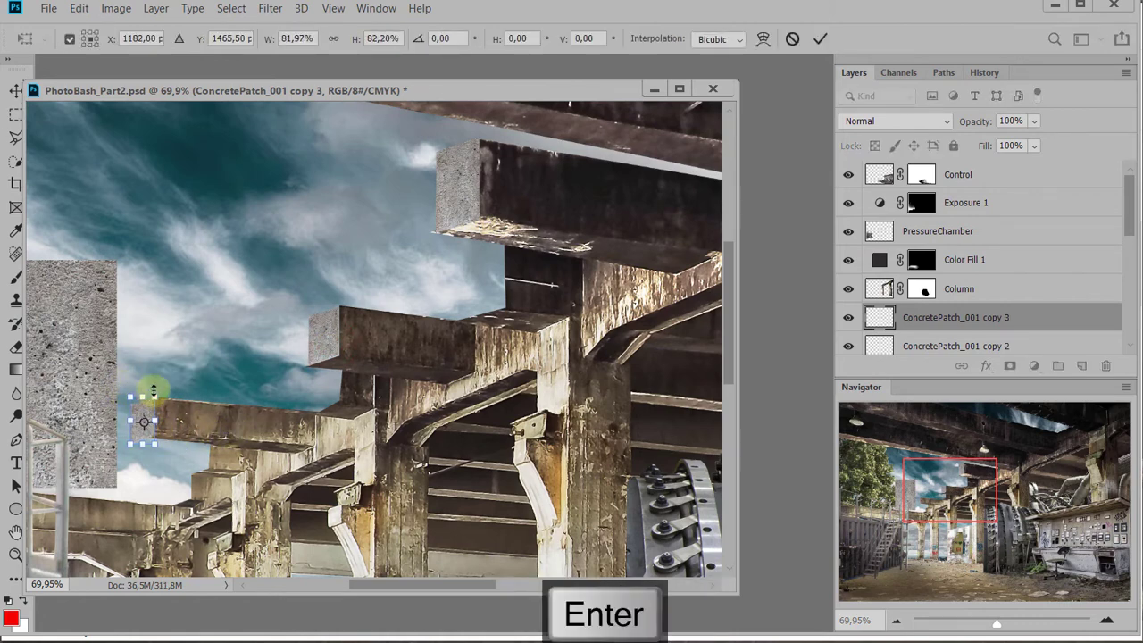
Nudge the third beam's patch against the beam and narrow it to about 68% of its width
key("m")
key("Right")
key("ctrl+t")
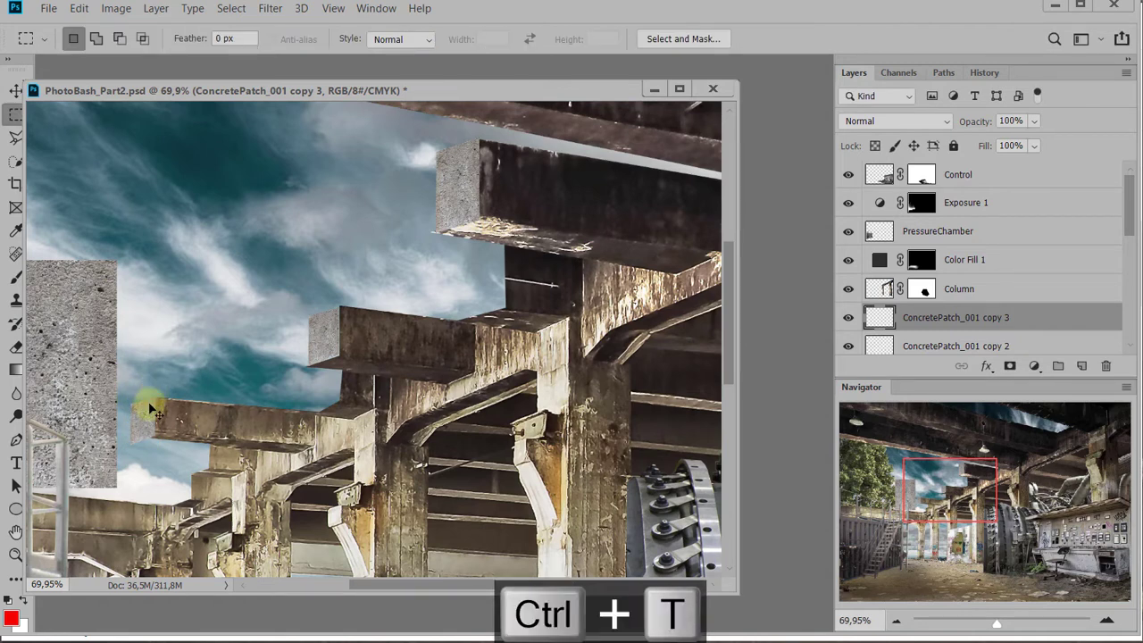
left_click_drag(126, 415, 137, 405)
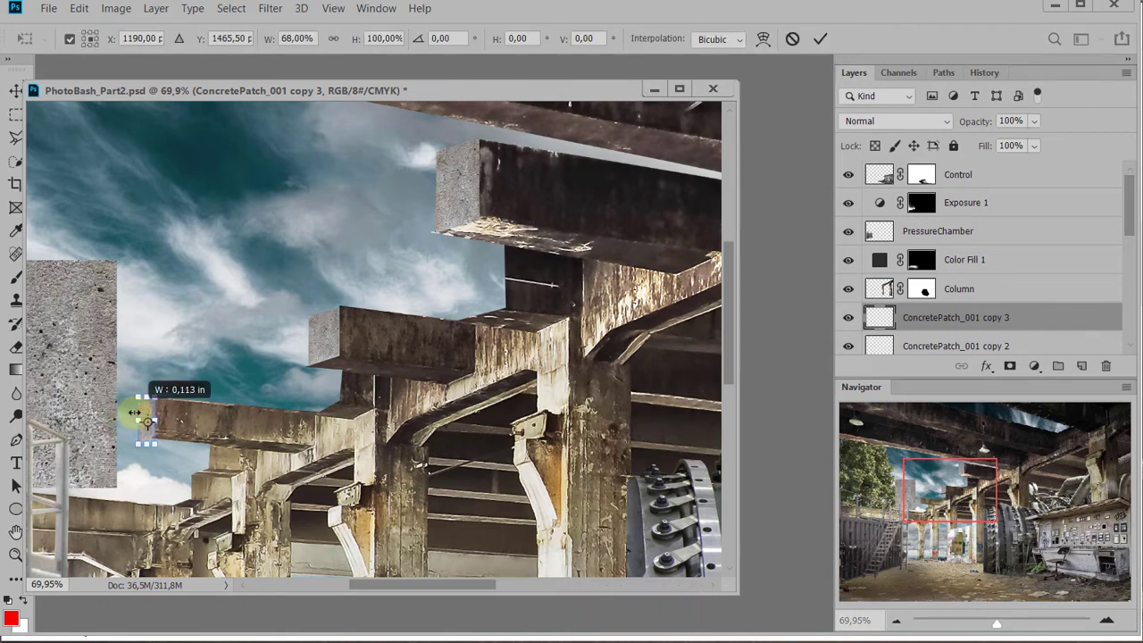
key("Return")
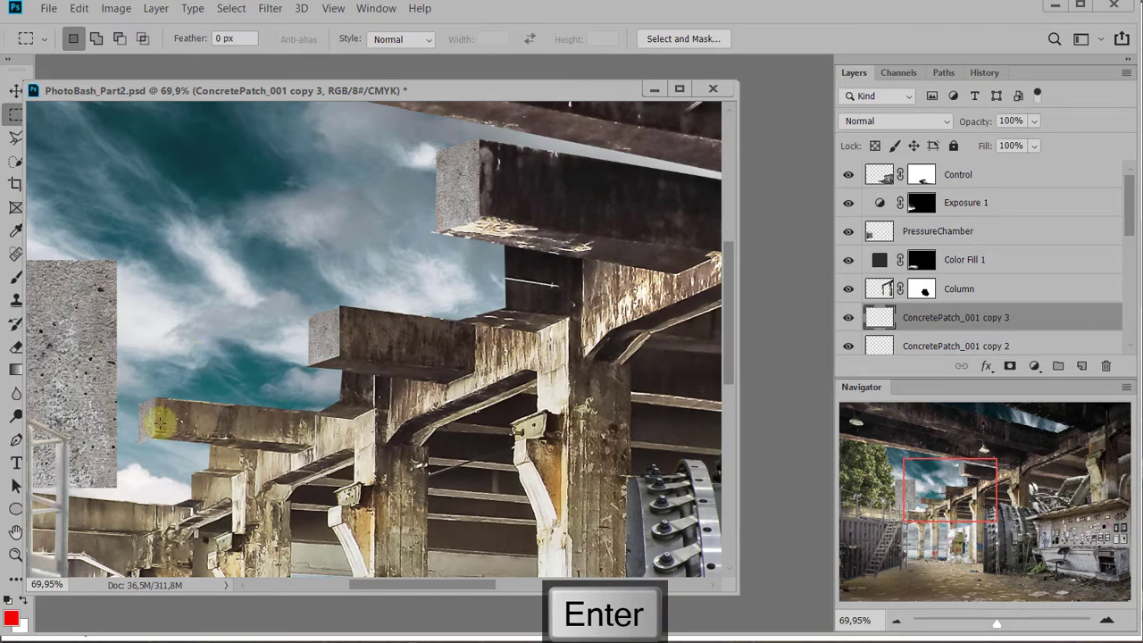
Cut off the third beam patch's excess below the beam's bottom edge with a polygonal lasso selection
scroll(169, 452, "up", 9)
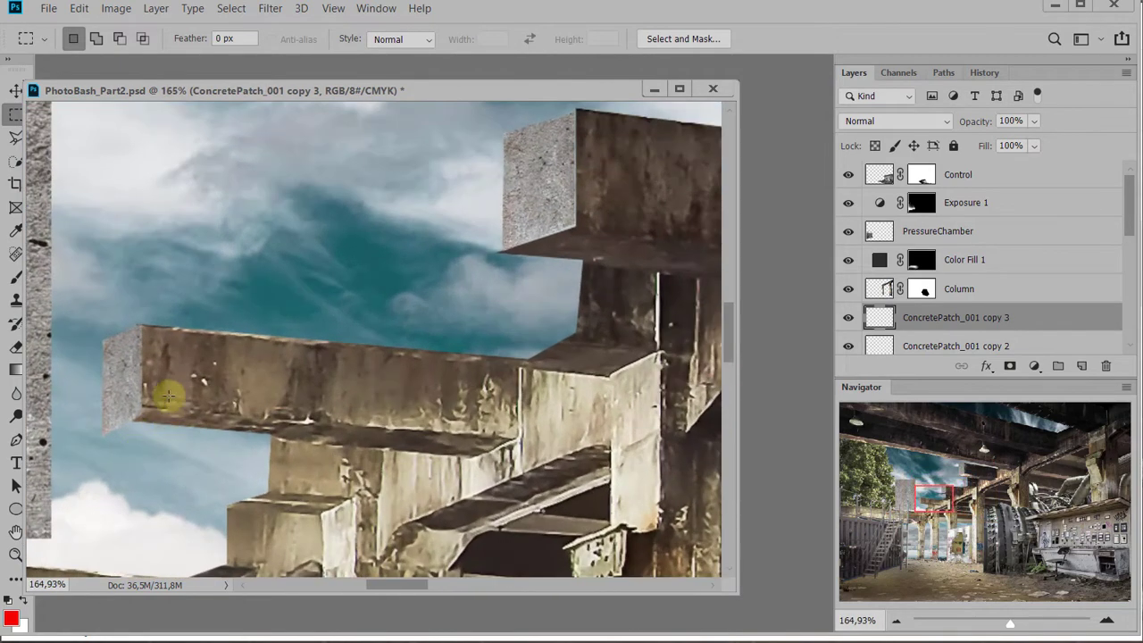
key("l")
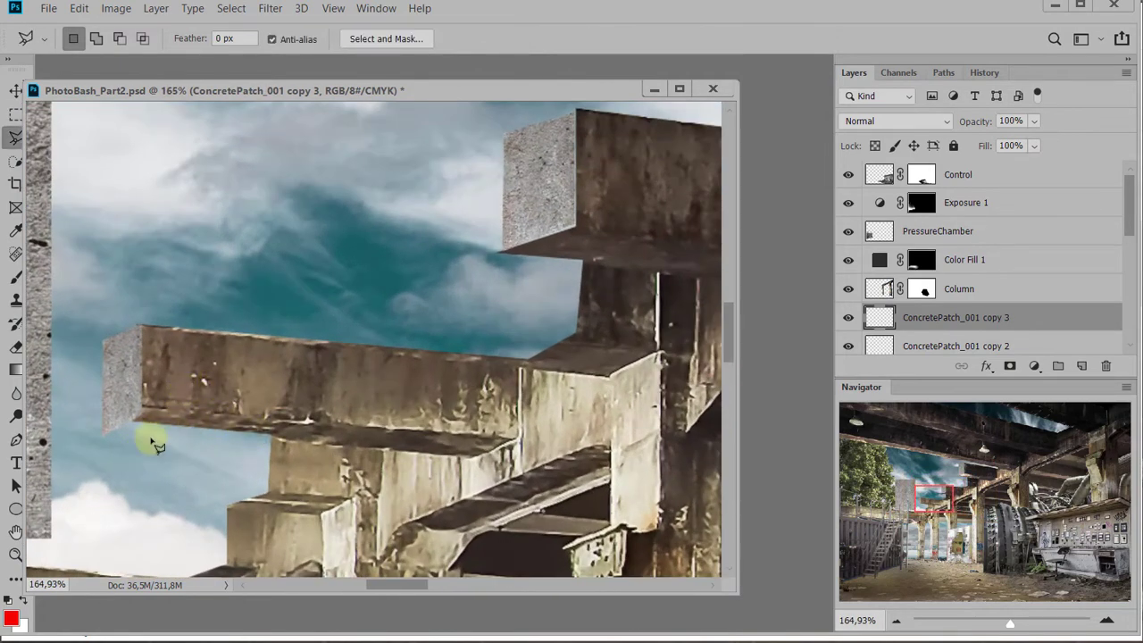
left_click(150, 405)
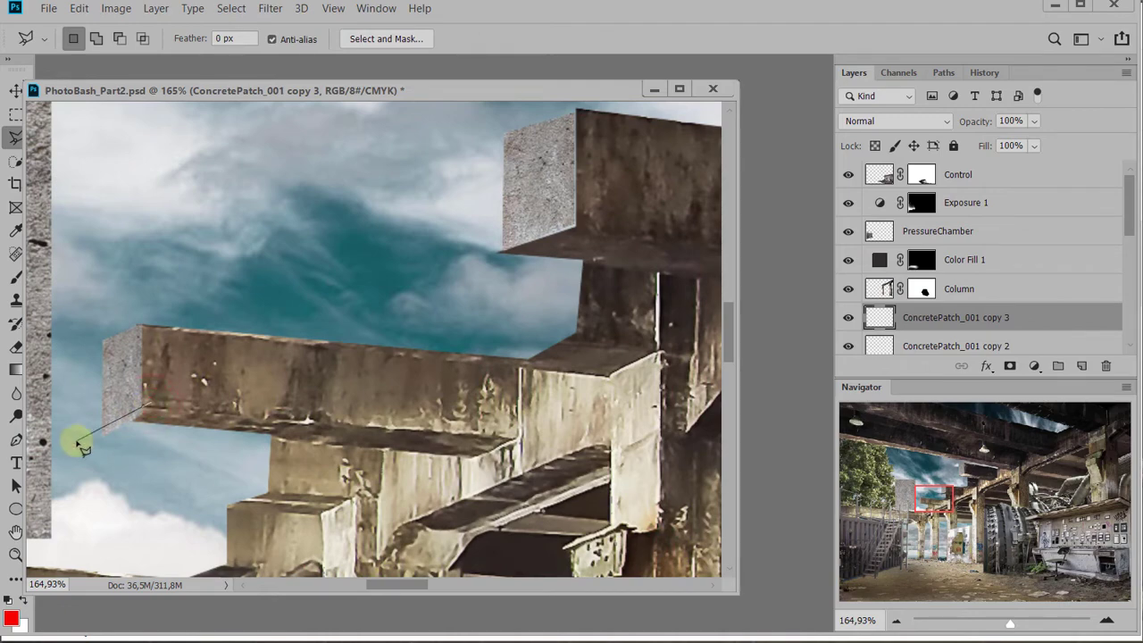
left_click(75, 439)
left_click(150, 489)
double_click(219, 487)
Trim the outer vertical edge of the third beam's patch with a polygonal lasso selection and deselect
left_click(69, 306)
left_click(105, 306)
left_click(101, 476)
left_click(51, 461)
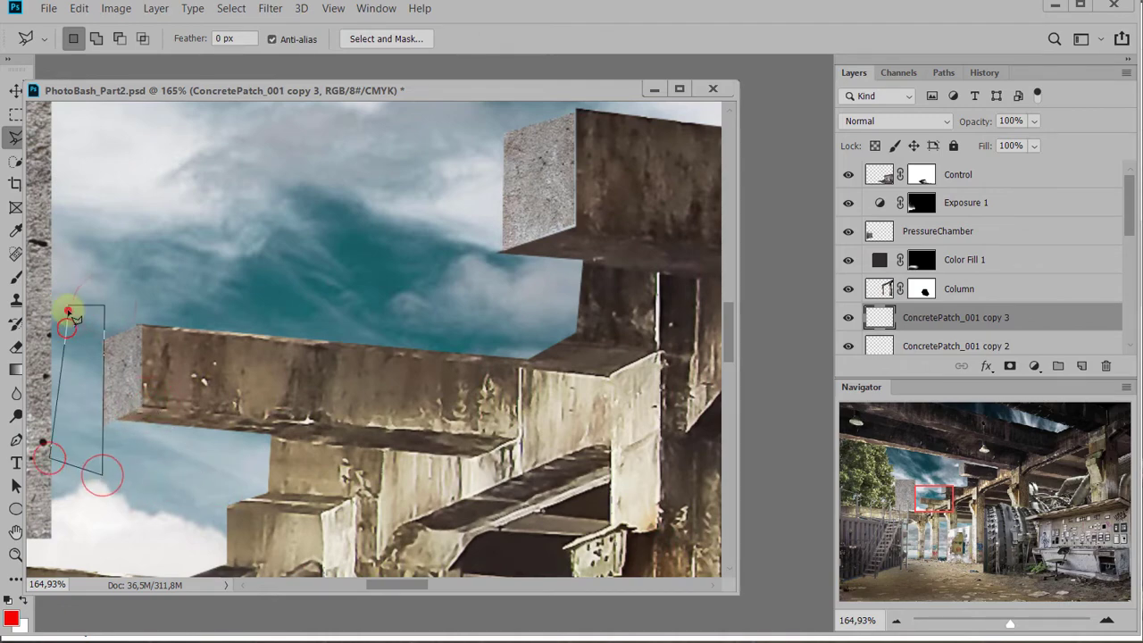
left_click(69, 308)
key("ctrl+d")
Duplicate the third beam's patch to the end of the short beam stub directly beneath it
scroll(359, 387, "down", 8)
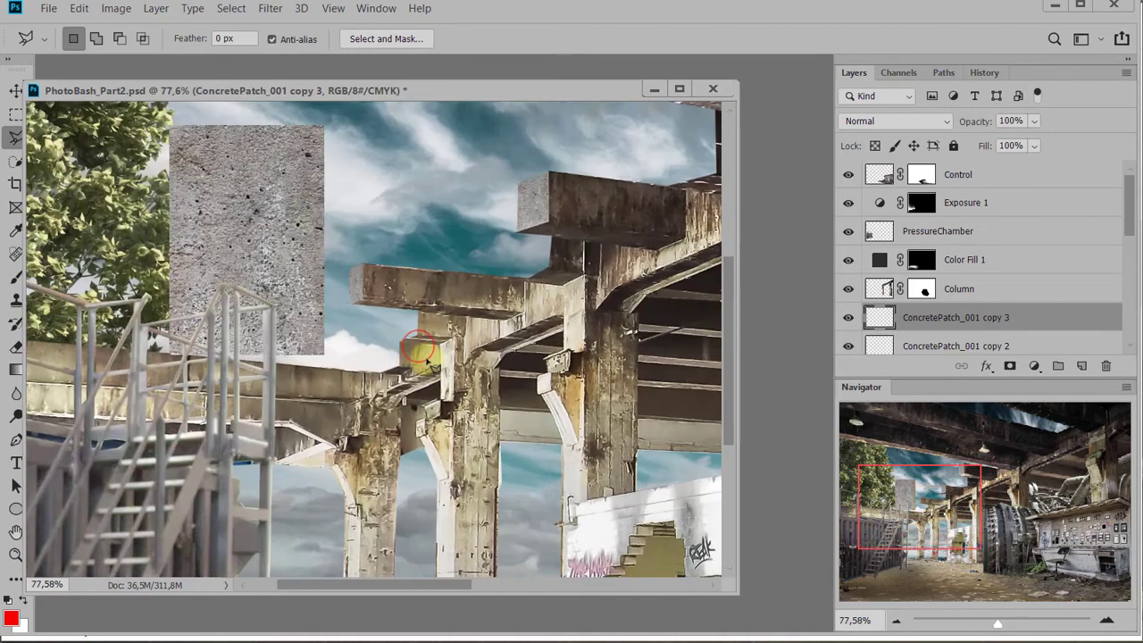
scroll(421, 359, "up", 5)
left_click_drag(323, 301, 393, 321)
Cut away the part of the stub's patch overlapping the third beam with a polygonal lasso selection, and nudge the patch into place
left_click(465, 312)
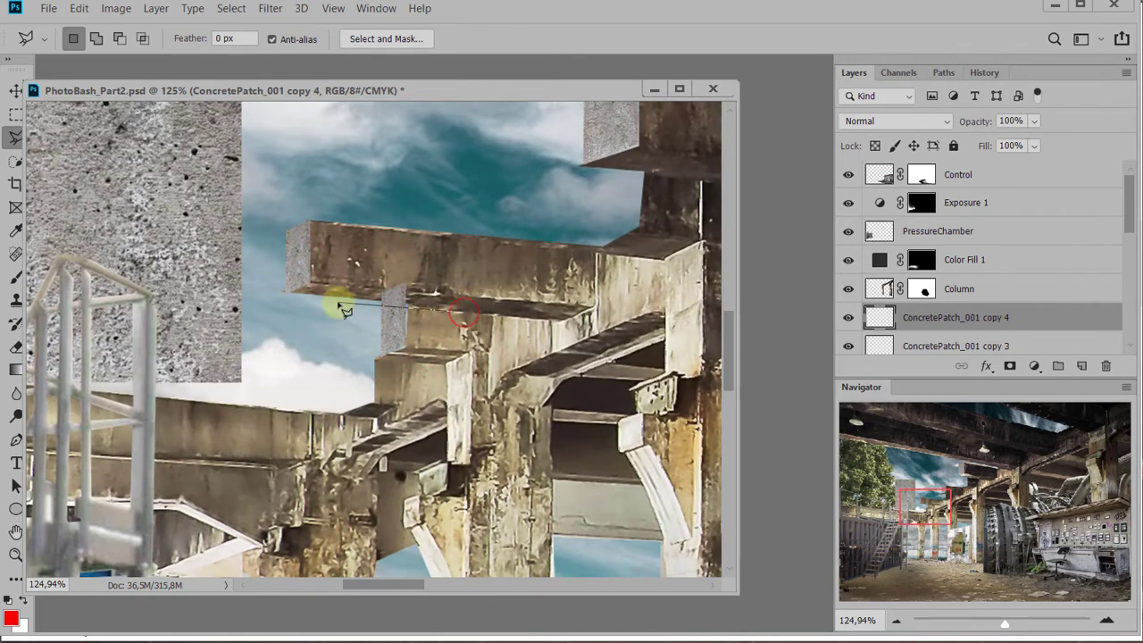
left_click(408, 302)
left_click(355, 326)
left_click(355, 256)
double_click(471, 253)
key("Delete")
key("ctrl+d")
key("ctrl+Right")
key("ctrl+Right")
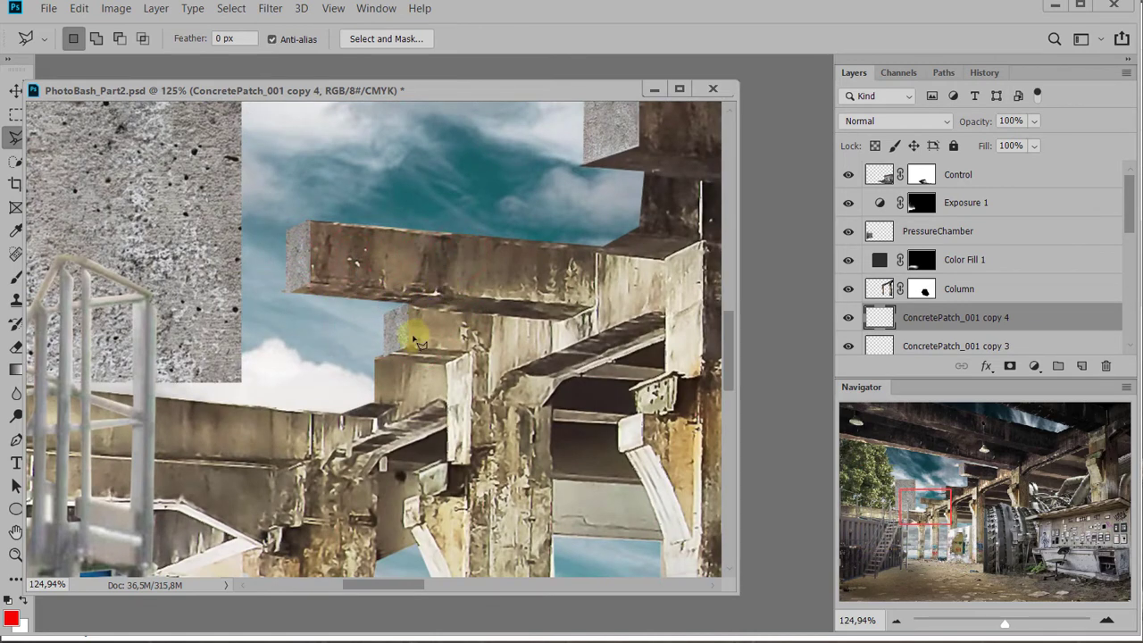
key("ctrl+Left")
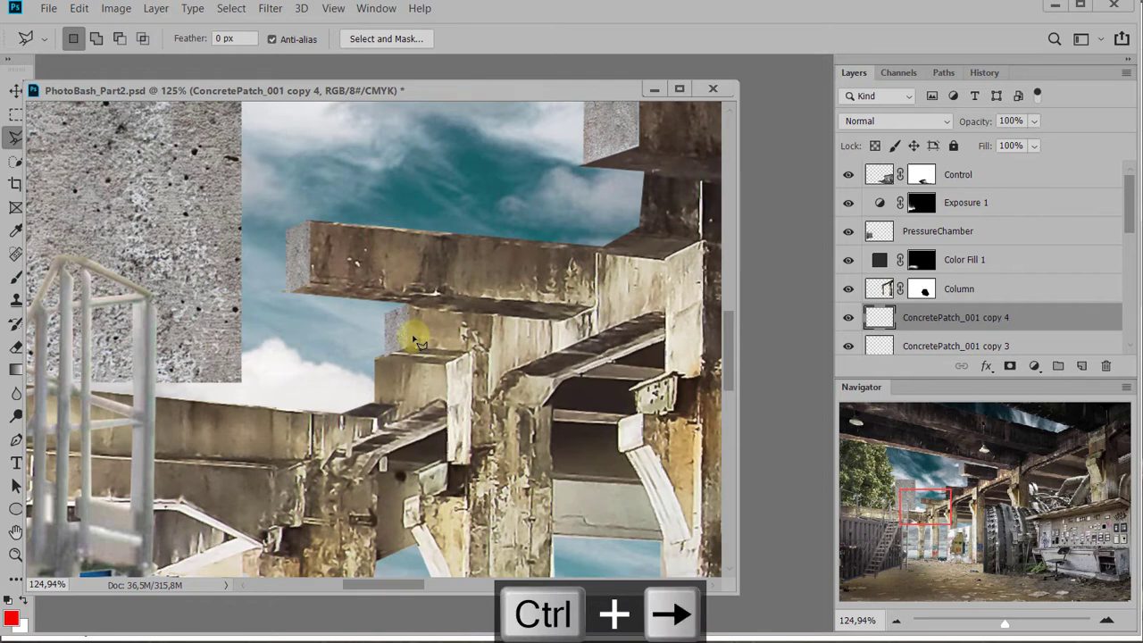
Duplicate the stub's patch to the end of the lowest beam block just below and nudge the copy against it
key("v")
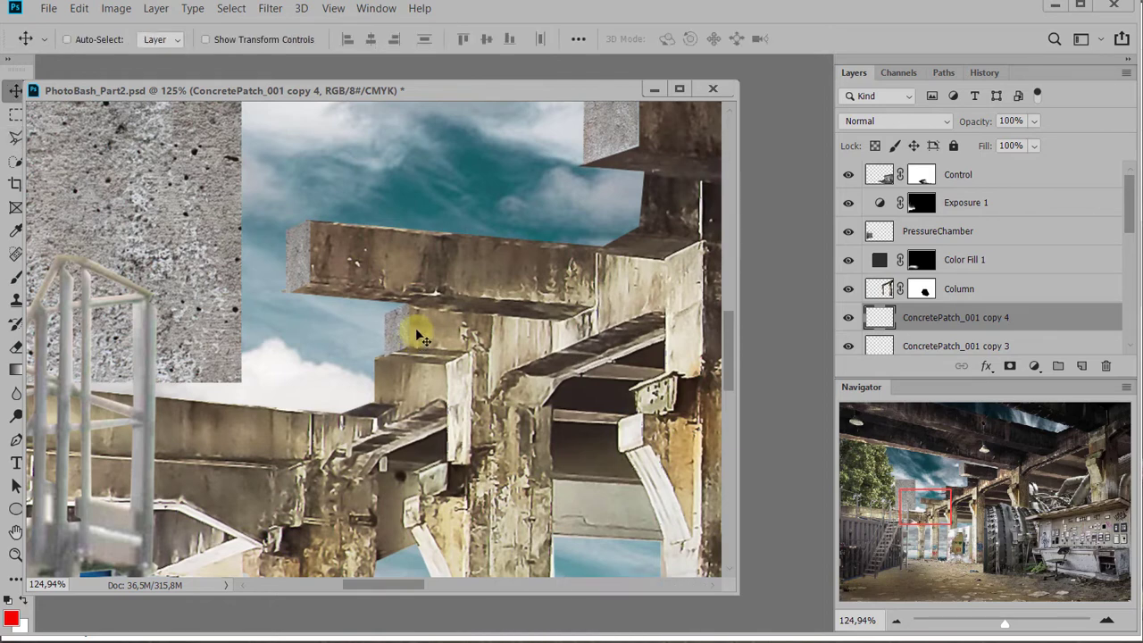
key("ctrl+alt")
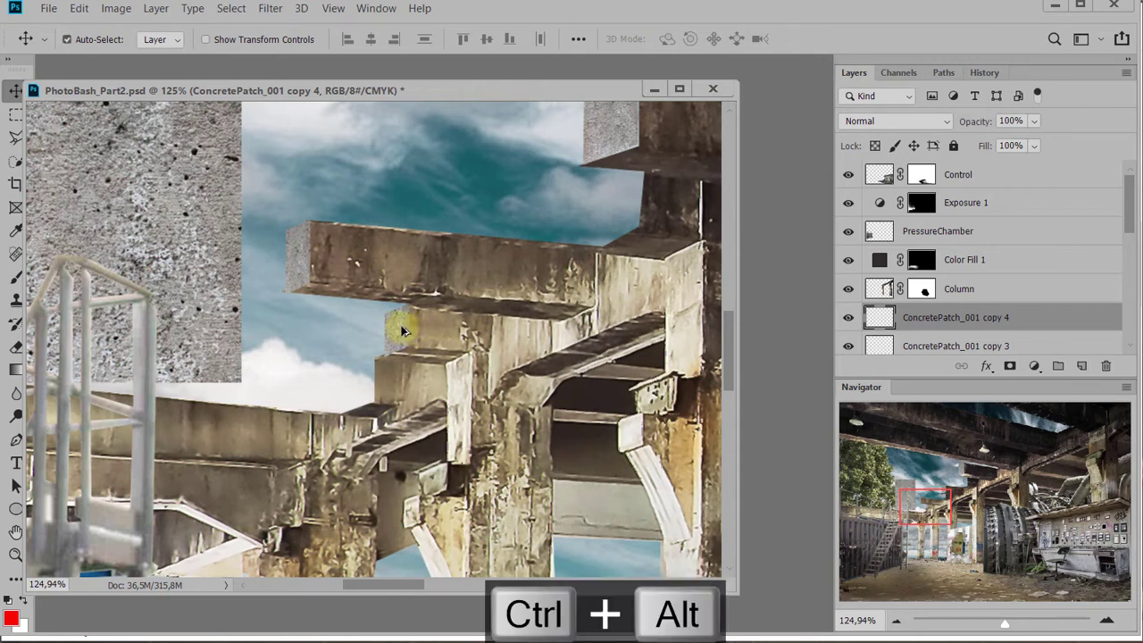
left_click_drag(401, 331, 364, 384)
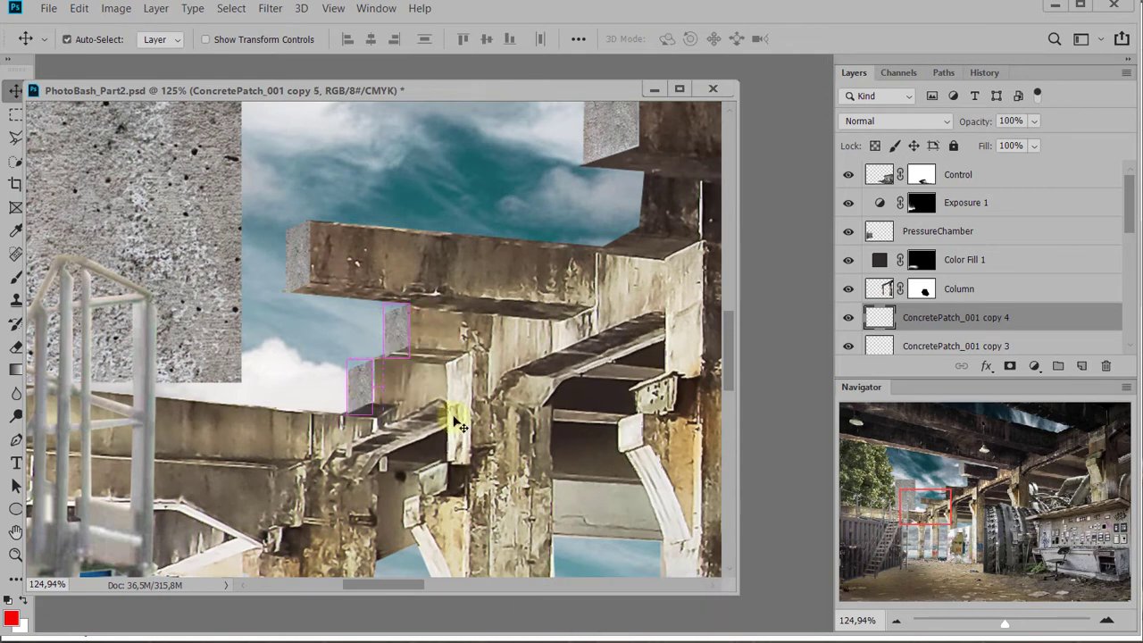
key("ctrl+Right")
key("ctrl+Right")
key("ctrl+Right")
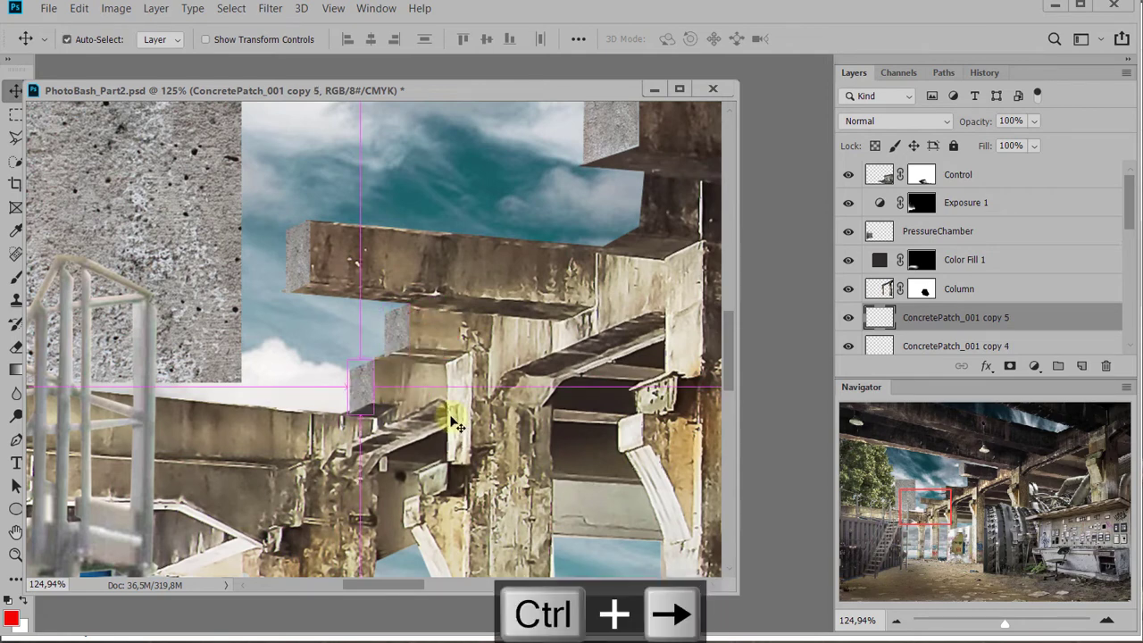
Try deleting the large original ConcretePatch_001 layer beside the tree, and undo the deletion
scroll(417, 426, "down", 6)
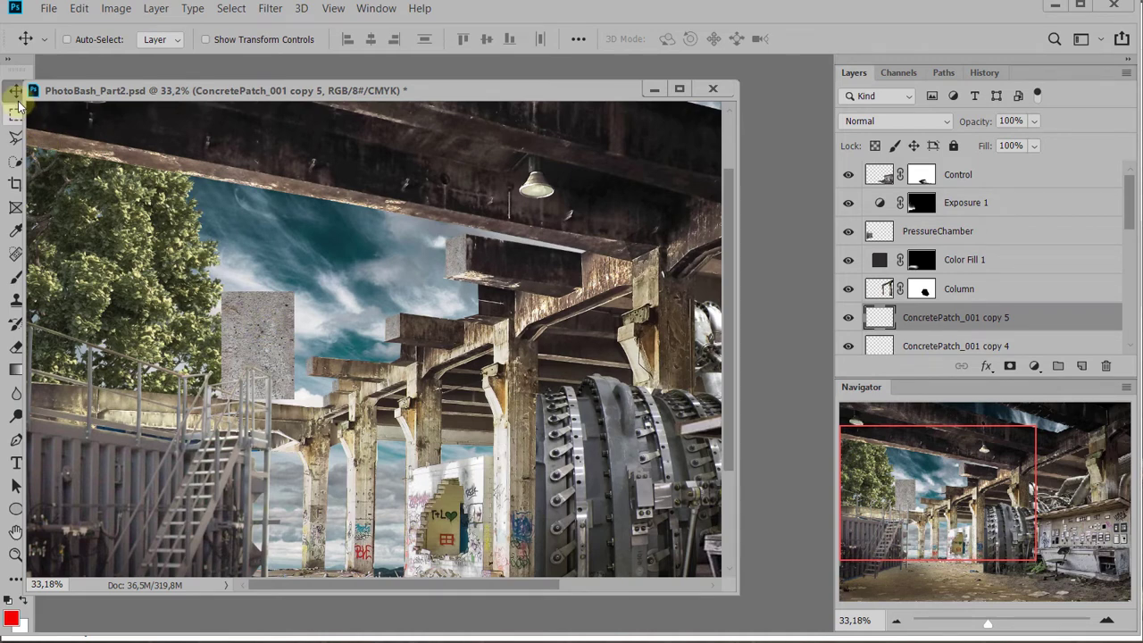
right_click(265, 343)
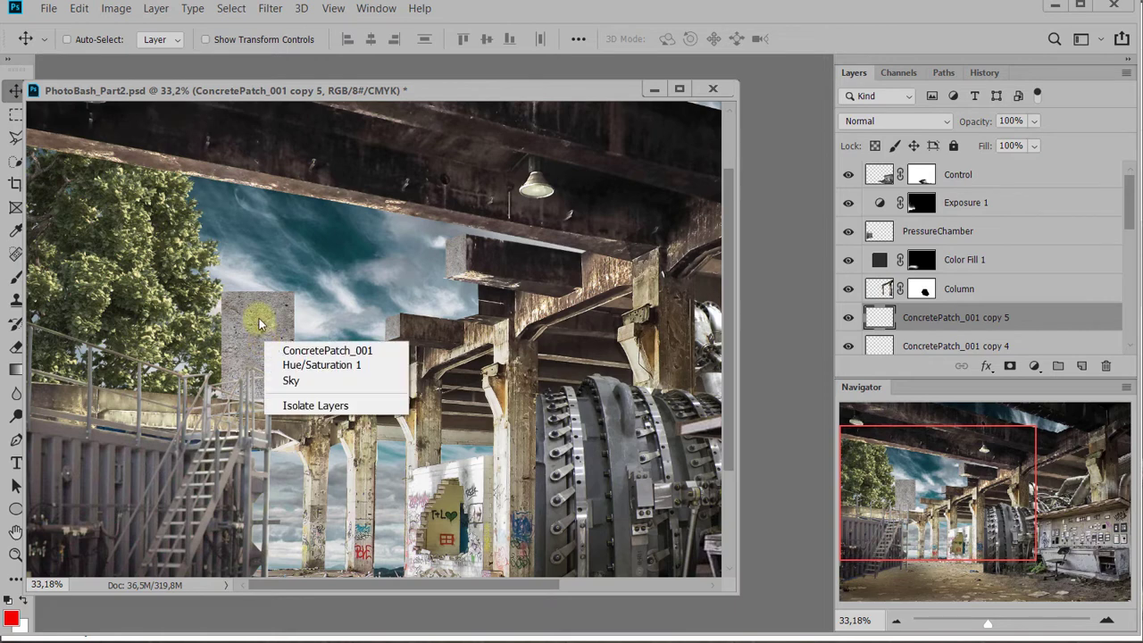
left_click(258, 319)
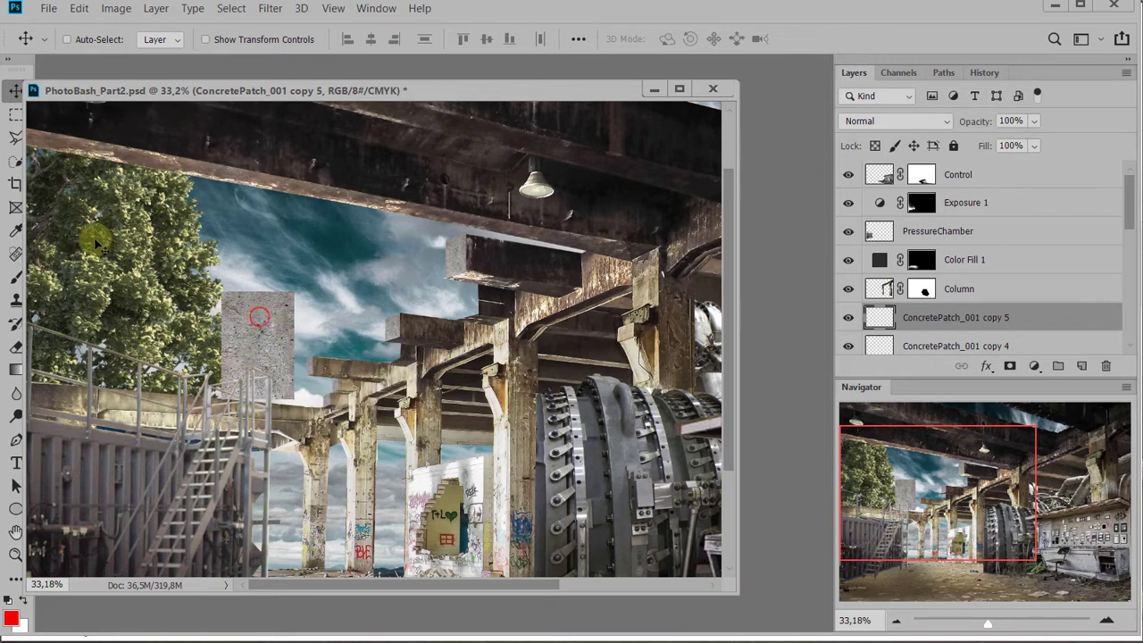
right_click(255, 330)
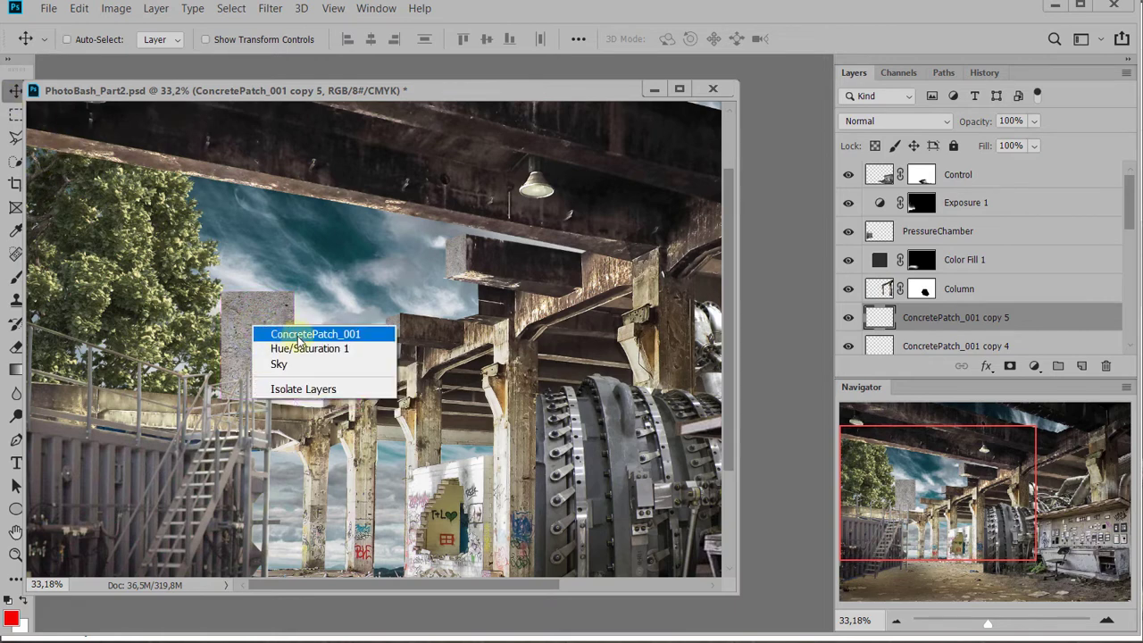
left_click(298, 334)
key("Delete")
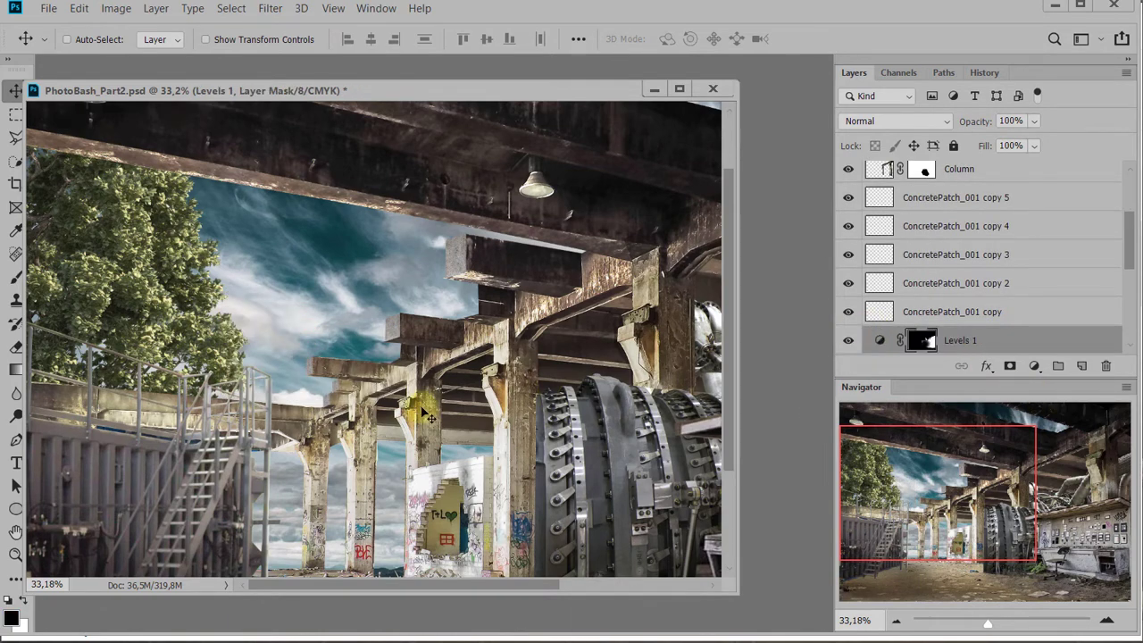
scroll(500, 366, "down", 3)
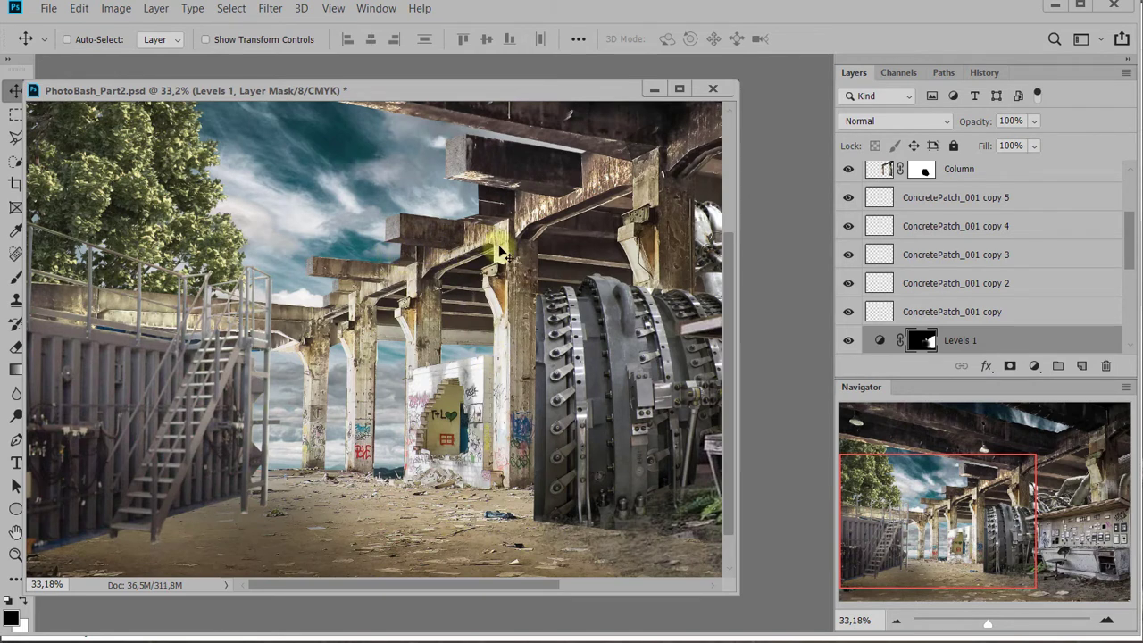
key("ctrl+z")
key("ctrl+z")
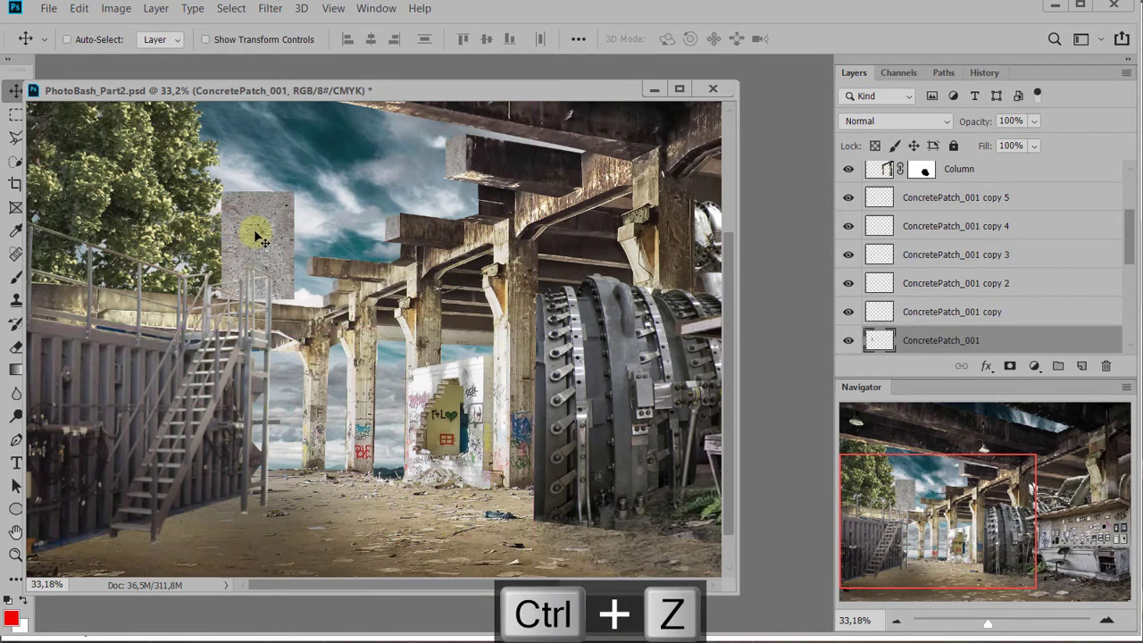
Duplicate the original patch onto the dark block beneath the upper beam, scale it to about 23.51% by 26.32% and skew it vertically -16.84°
left_click_drag(257, 237, 459, 233)
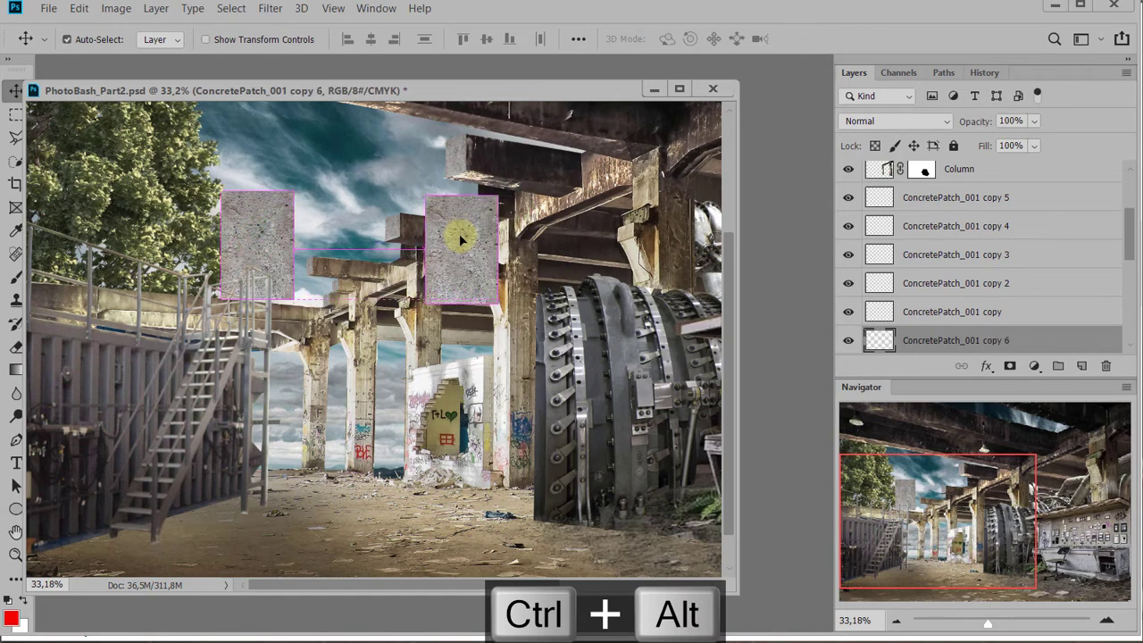
key("ctrl+t")
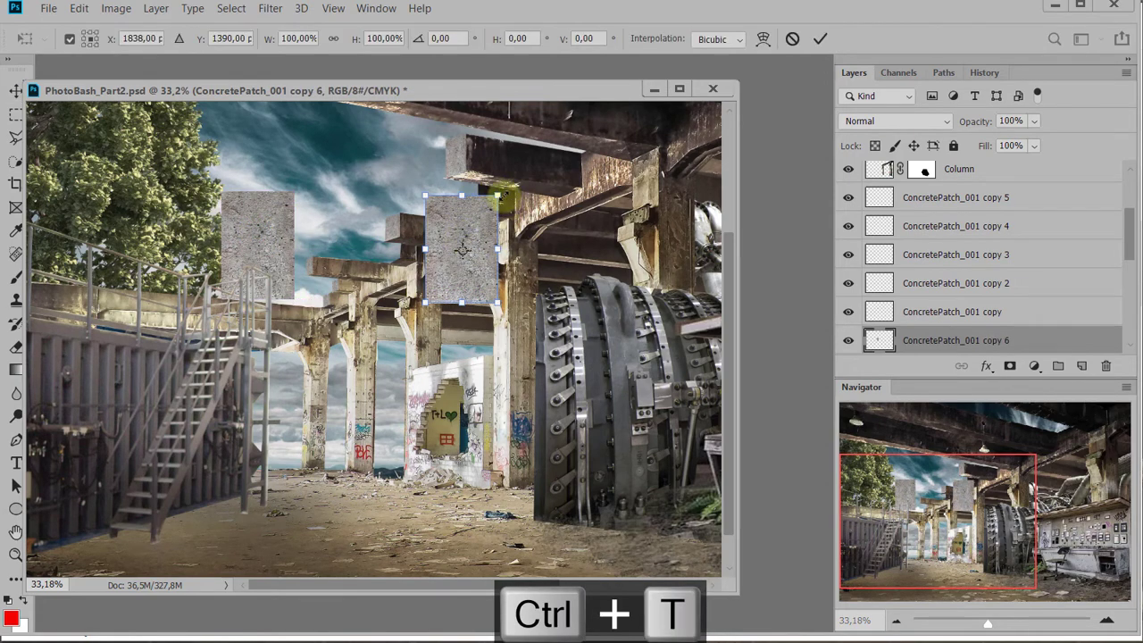
left_click_drag(503, 196, 463, 257)
left_click_drag(441, 275, 465, 238)
scroll(468, 192, "up", 5)
left_click_drag(382, 149, 430, 271)
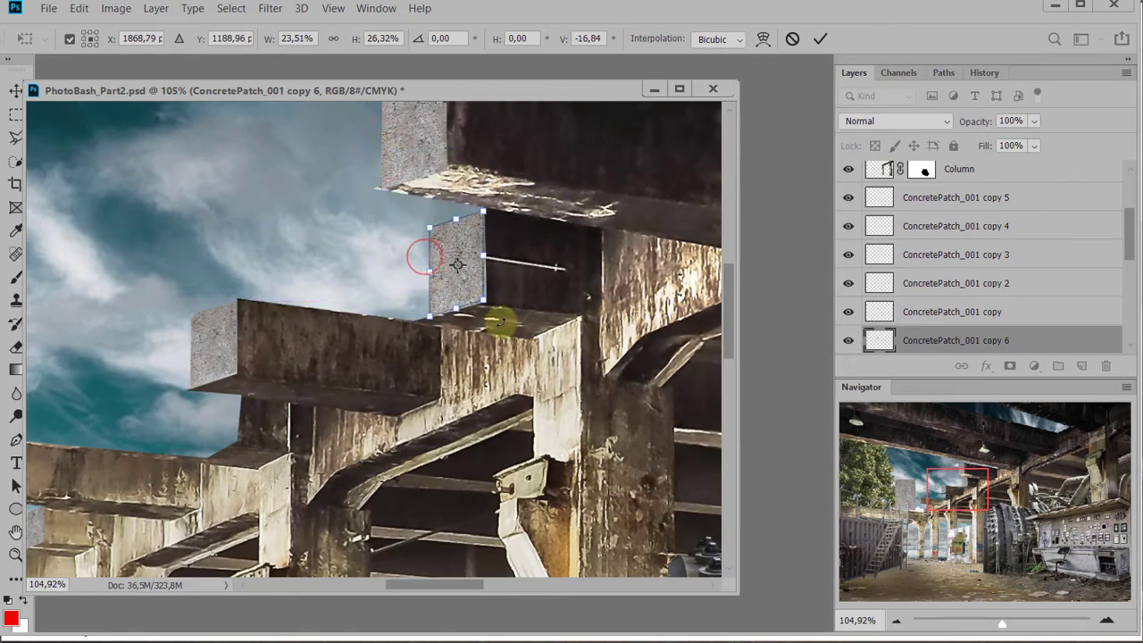
key("Return")
Duplicate that patch to the block beneath the second beam, place its layer directly below ConcretePatch_001, and resize it to fit
left_click_drag(483, 300, 216, 410)
scroll(947, 262, "down", 3)
left_click_drag(947, 263, 933, 325)
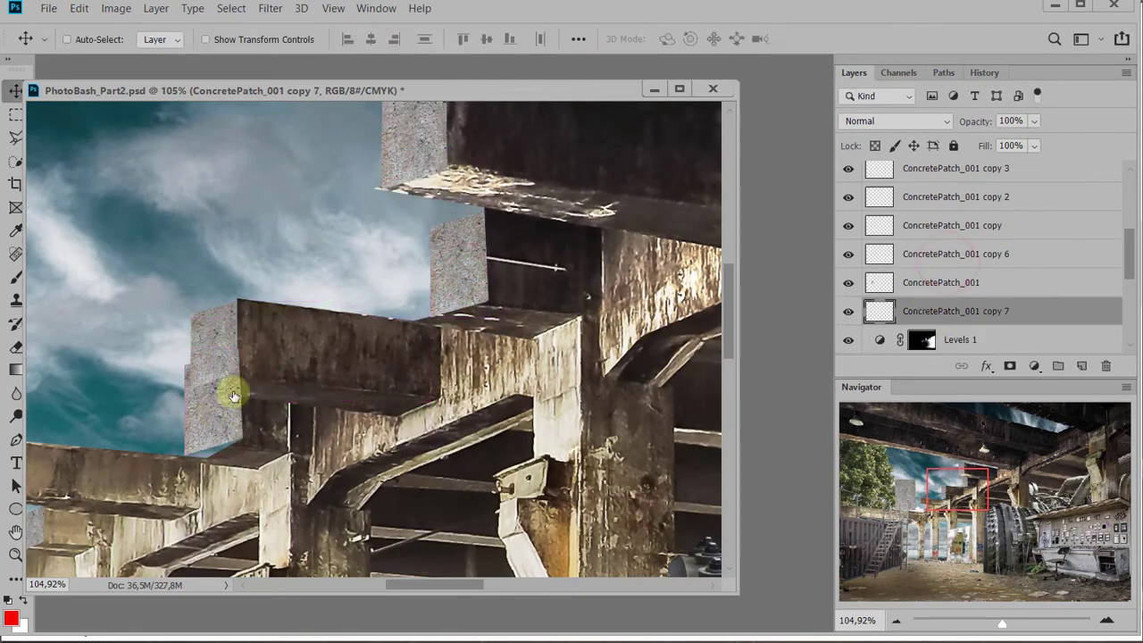
key("ctrl+t")
mouse_move(223, 346)
left_mouse_down()
mouse_move(204, 421)
mouse_move(222, 373)
left_mouse_up()
key("Return")
Outline the part of the new patch above the second beam's underside with a polygonal lasso selection and cut it away
key("l")
left_click(327, 407)
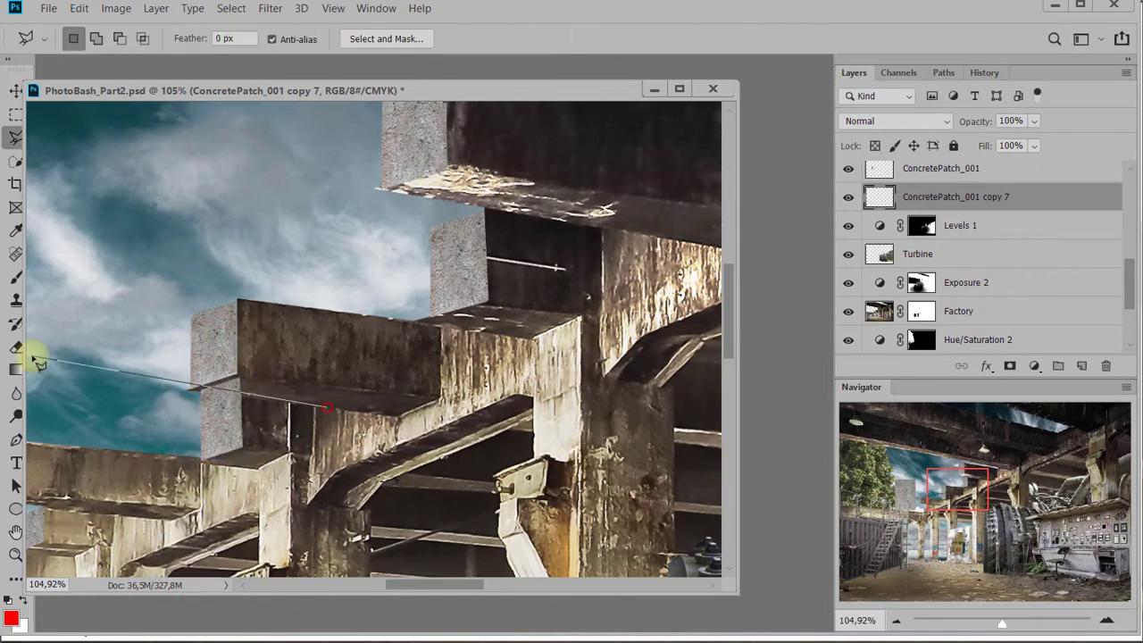
left_click(46, 370)
left_click(128, 268)
left_click(311, 242)
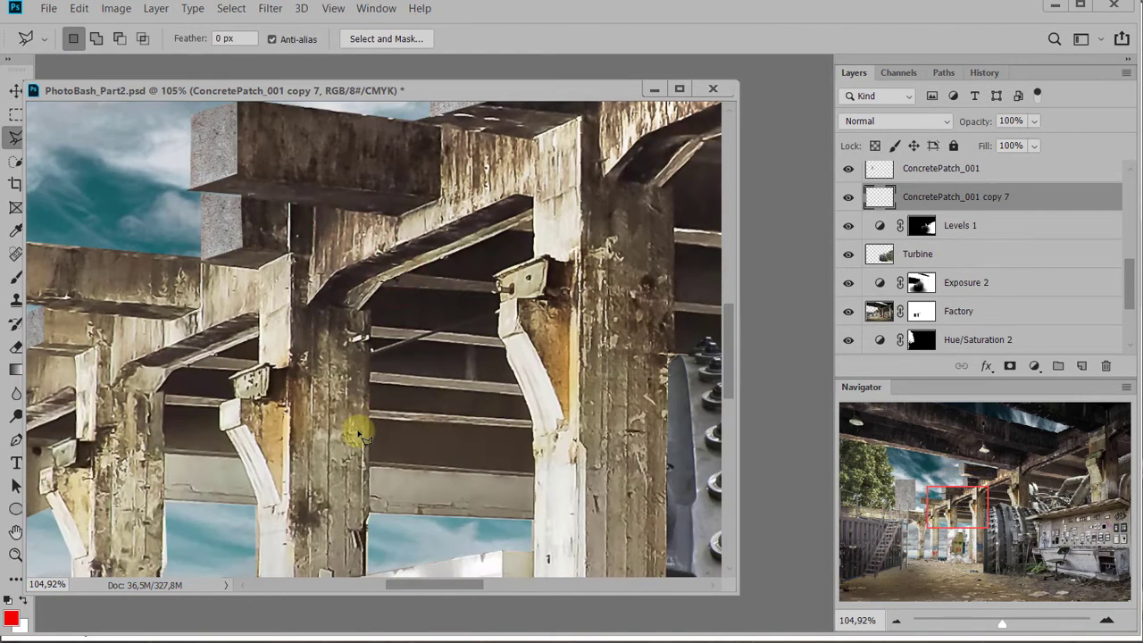
Remove the large original ConcretePatch_001 layer in front of the sky
right_click(205, 376, "ctrl")
left_click(241, 382)
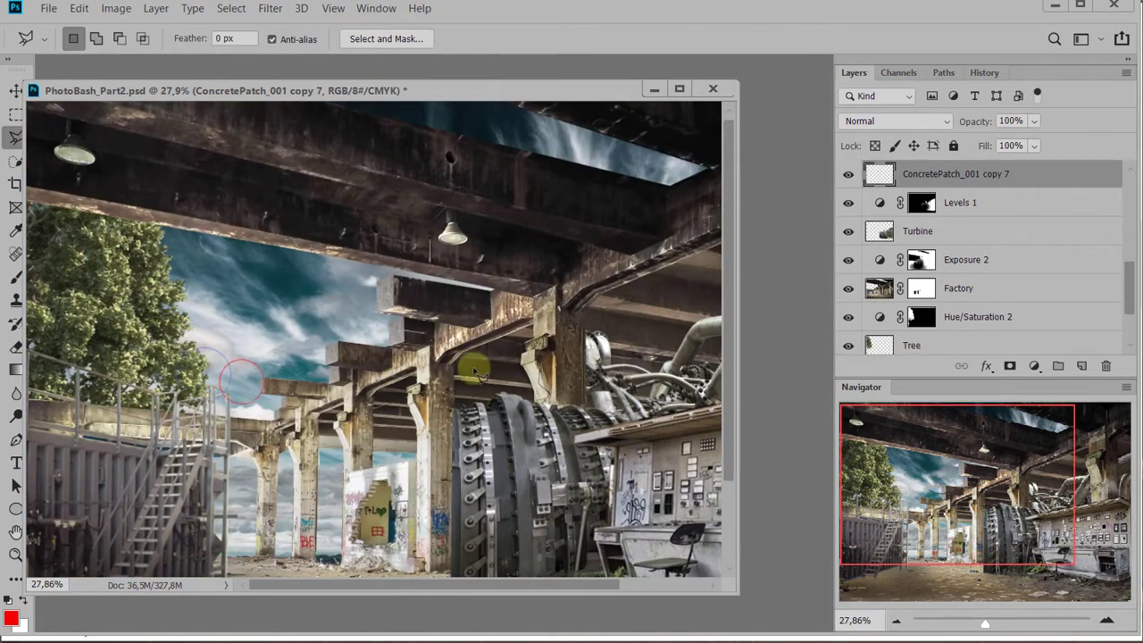
left_click_drag(474, 370, 421, 353)
scroll(255, 354, "down", 2)
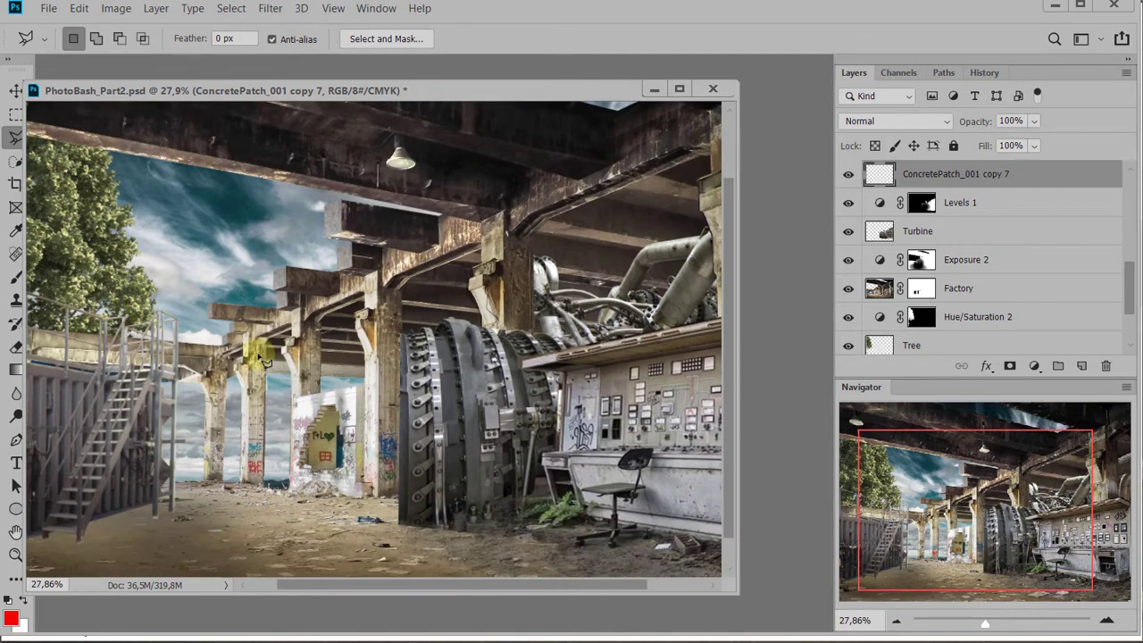
scroll(265, 359, "down", 3)
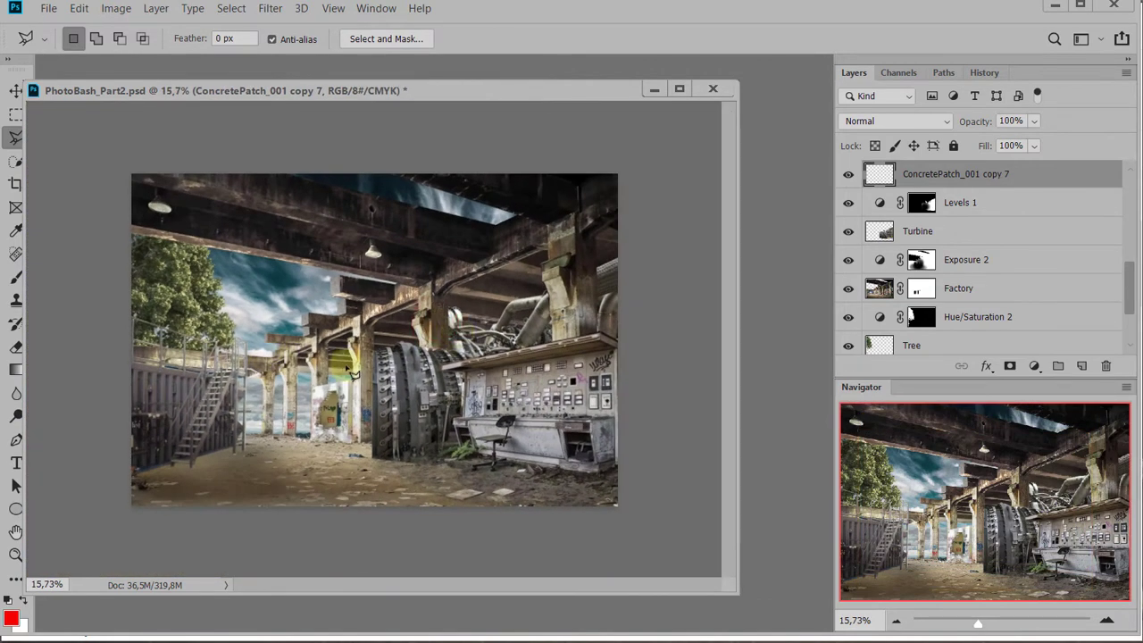
scroll(384, 352, "up", 1)
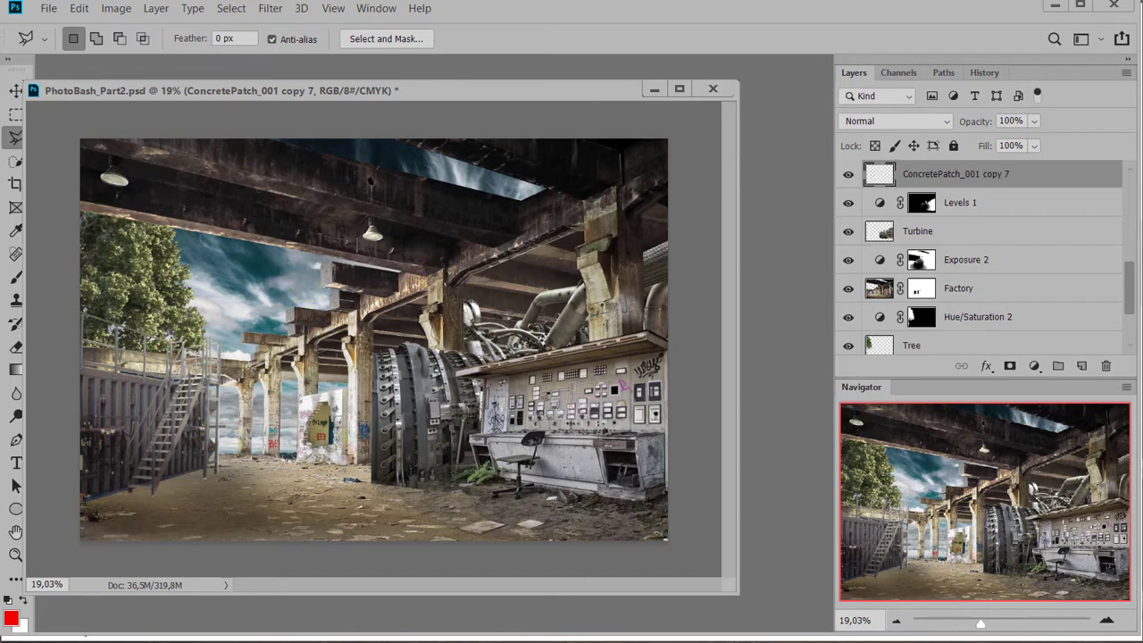
Open SoldierFullEquipment_001.jpg from the Resources folder in Photoshop and minimize the PhotoBash_Part2.psd window
key("alt+Tab")
scroll(857, 440, "down", 7)
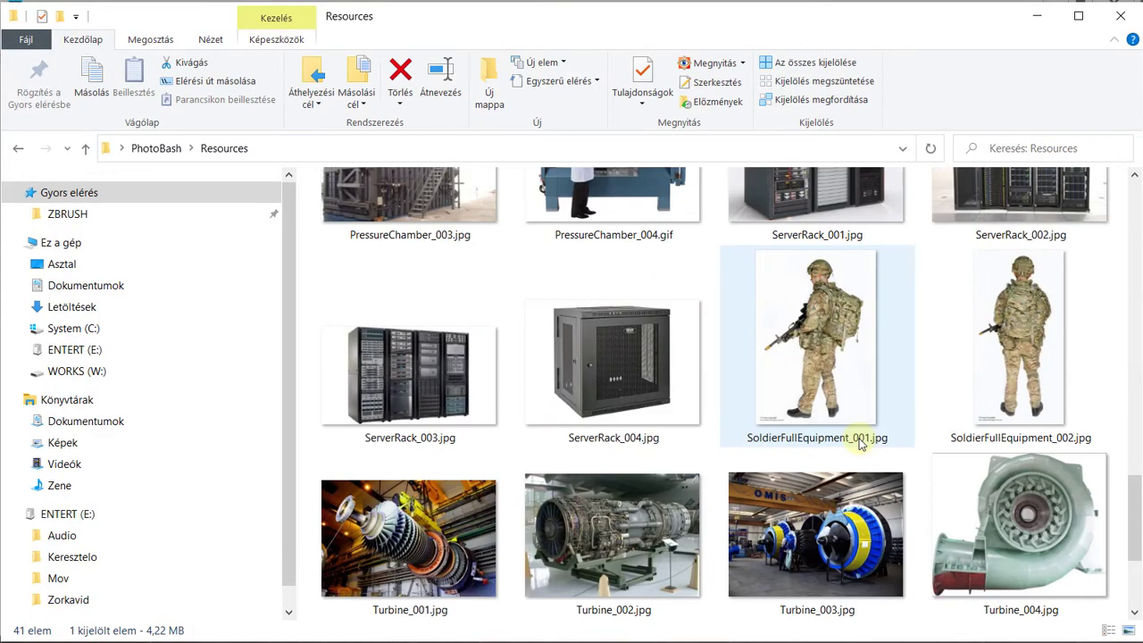
left_click(856, 337)
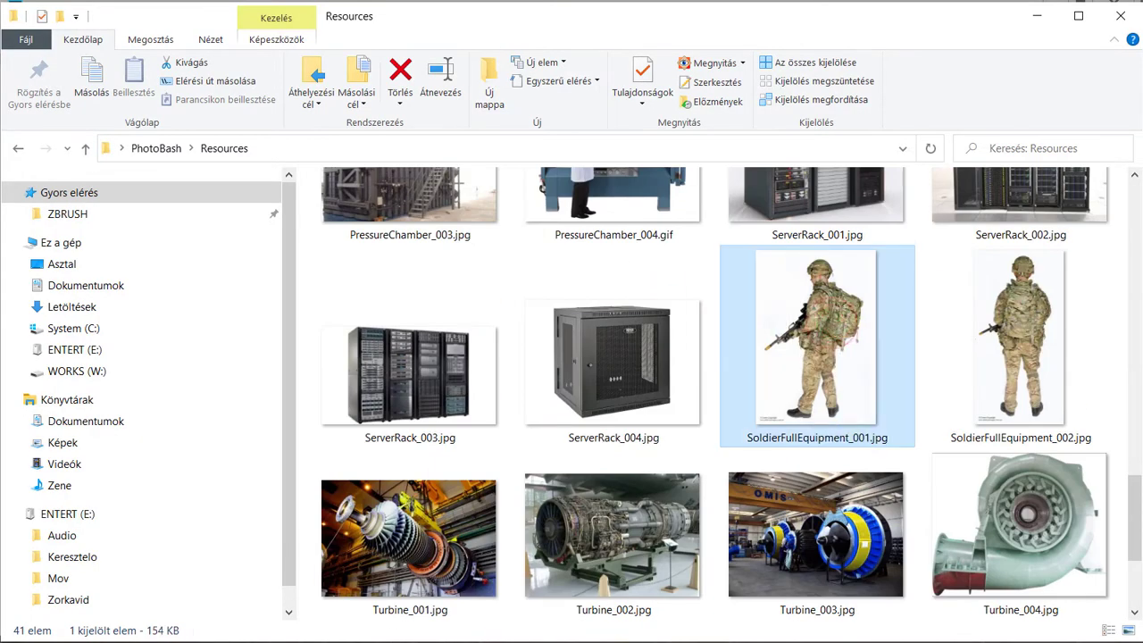
key("alt+Tab")
left_click_drag(855, 337, 787, 422)
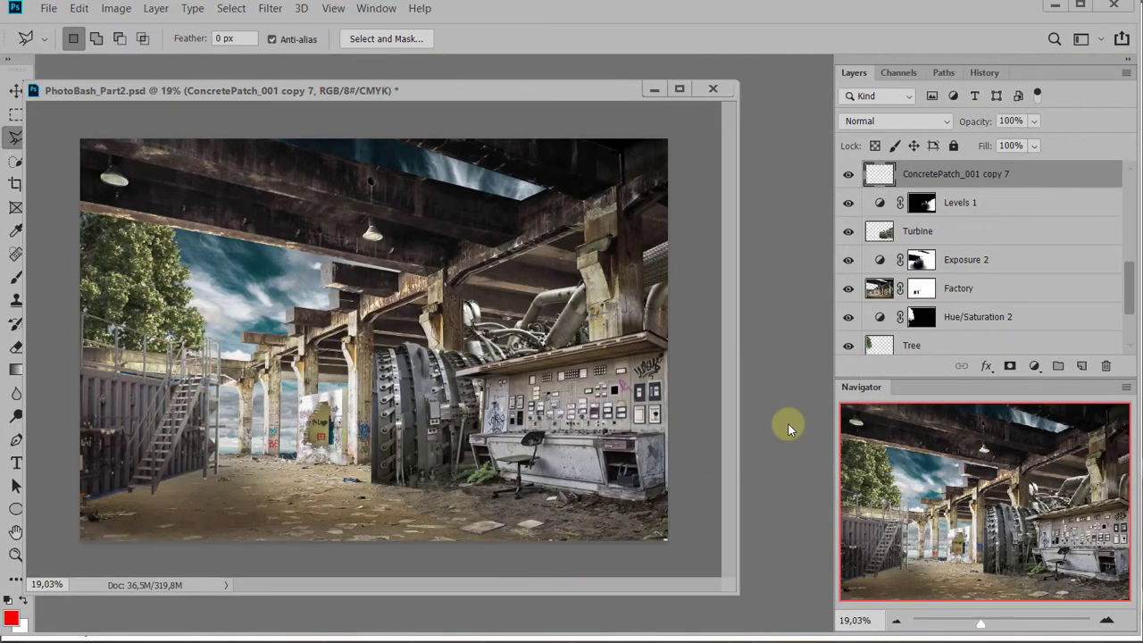
left_click_drag(189, 85, 289, 44)
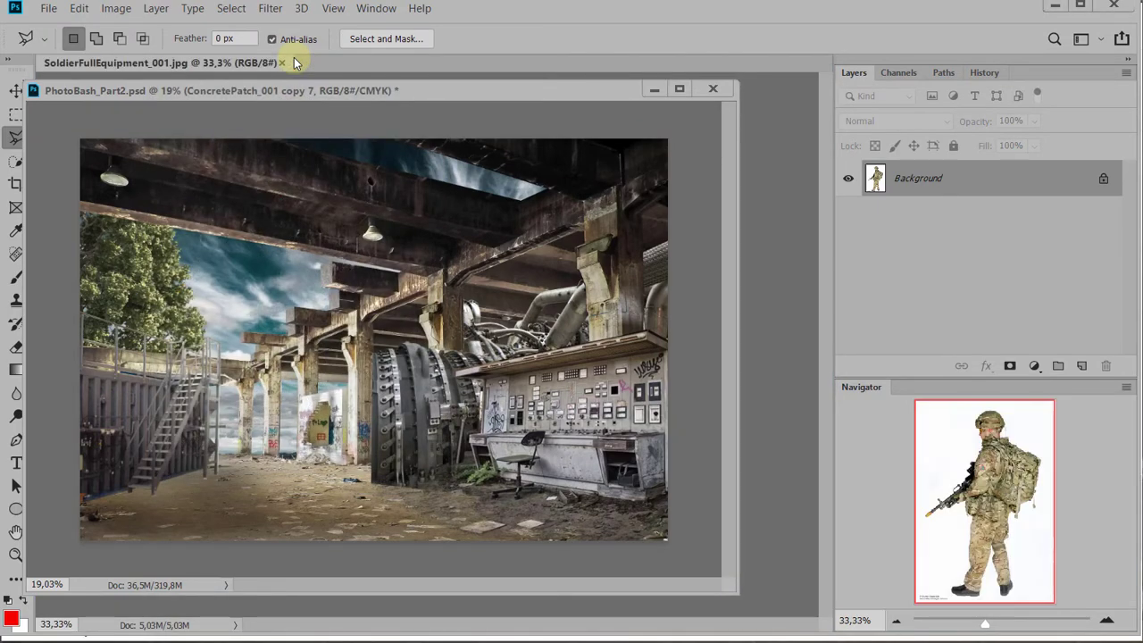
left_click(655, 93)
Examine the soldier's outline and rifle against the white background
scroll(431, 282, "up", 4)
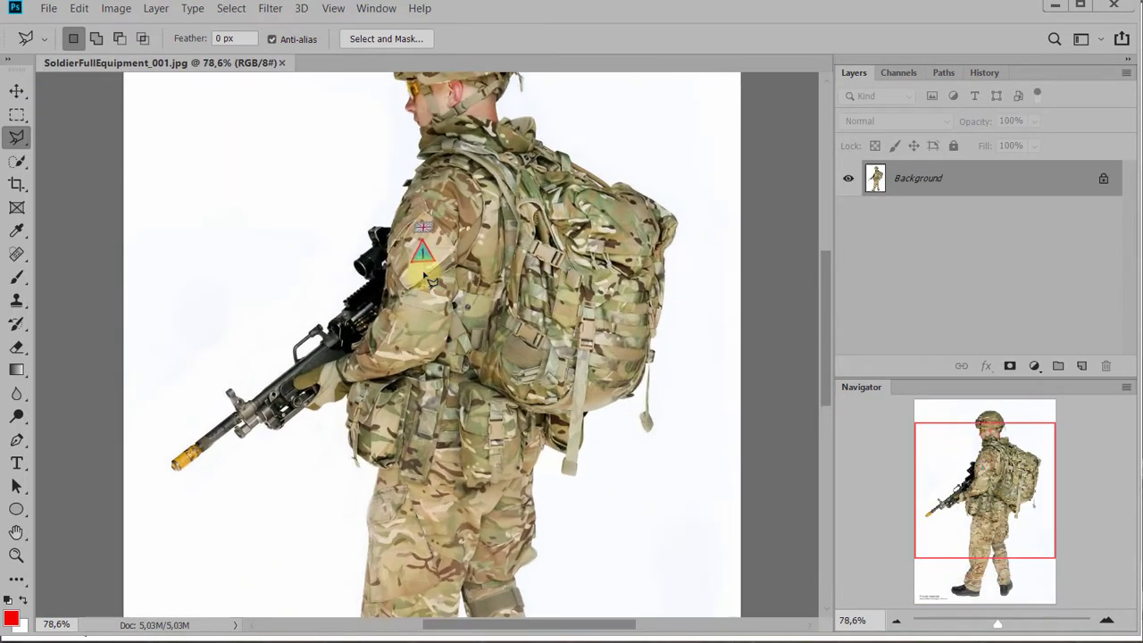
scroll(430, 282, "up", 3)
scroll(438, 284, "down", 4)
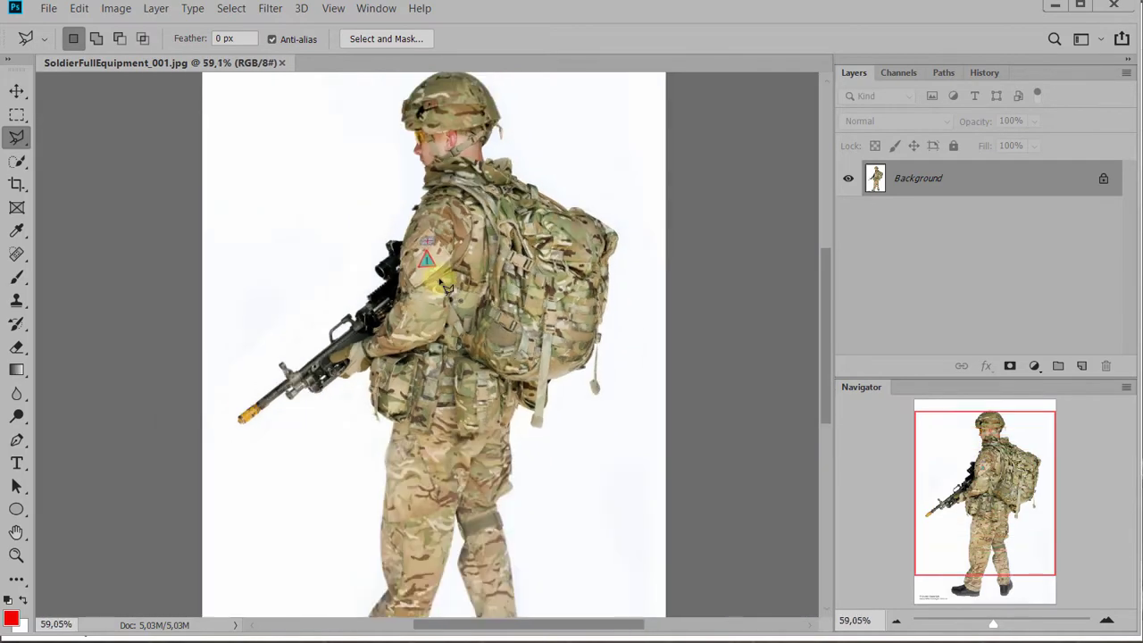
scroll(429, 284, "down", 2)
scroll(373, 362, "up", 1)
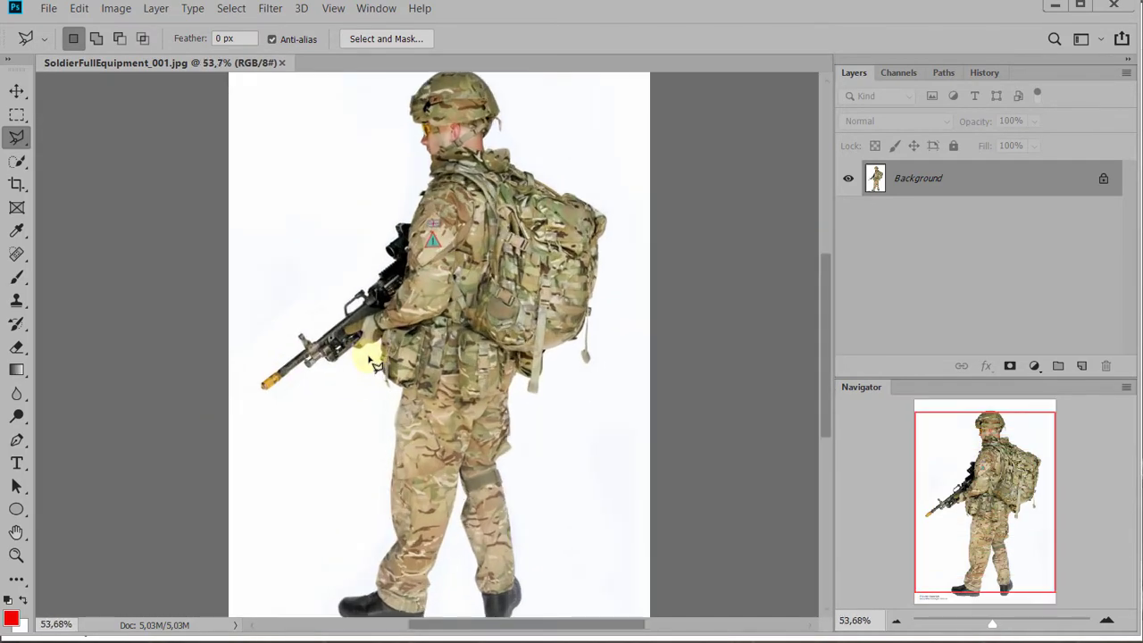
scroll(375, 363, "down", 2)
scroll(79, 95, "down", 1)
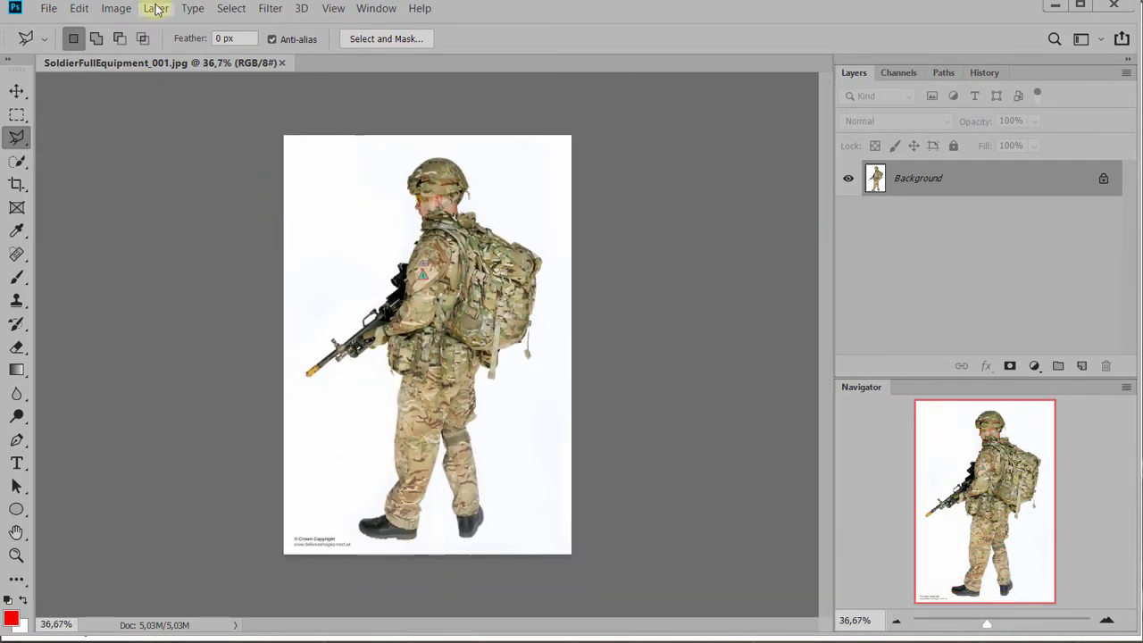
Start a Color Range selection with Sampled Colors and sample the white background at several spots around the soldier
left_click(157, 9)
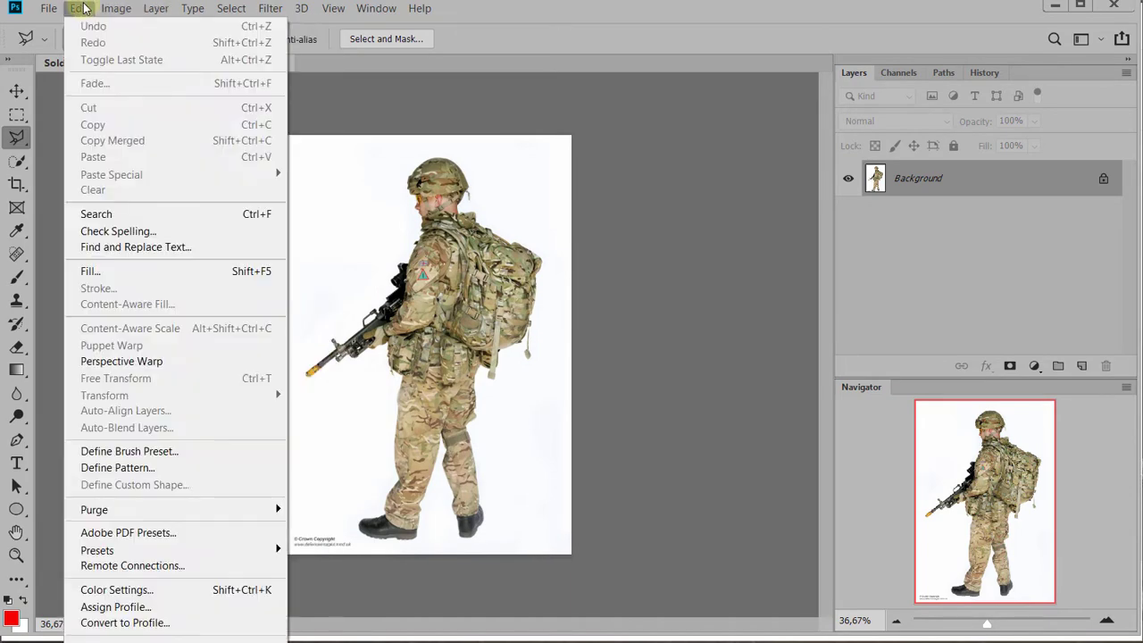
left_click(157, 9)
left_click(225, 9)
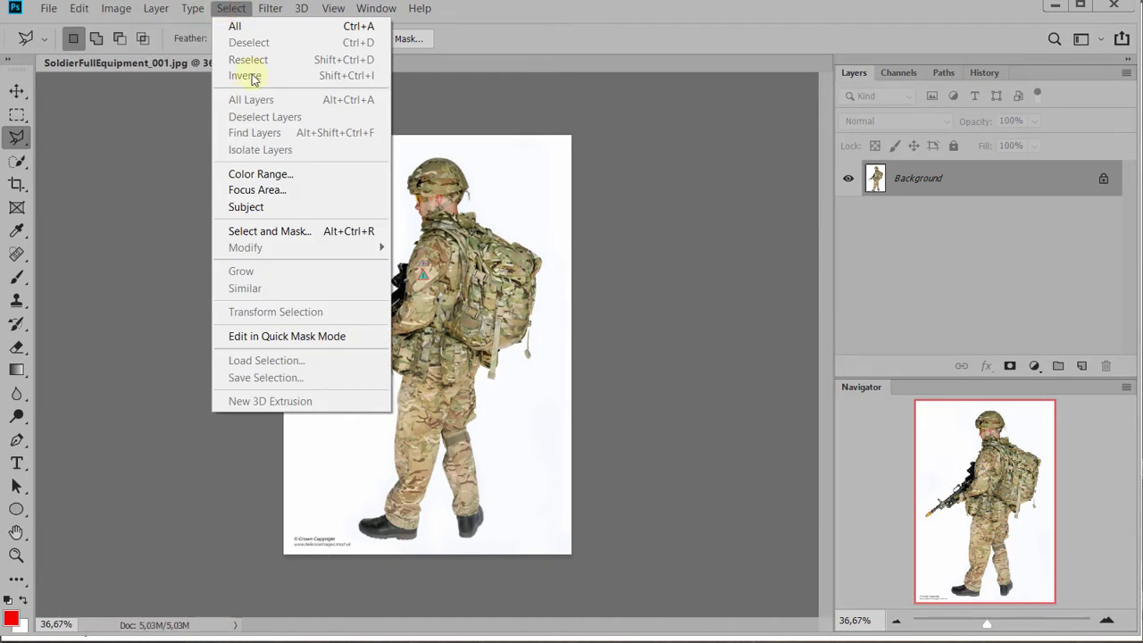
left_click(274, 174)
left_click(515, 219)
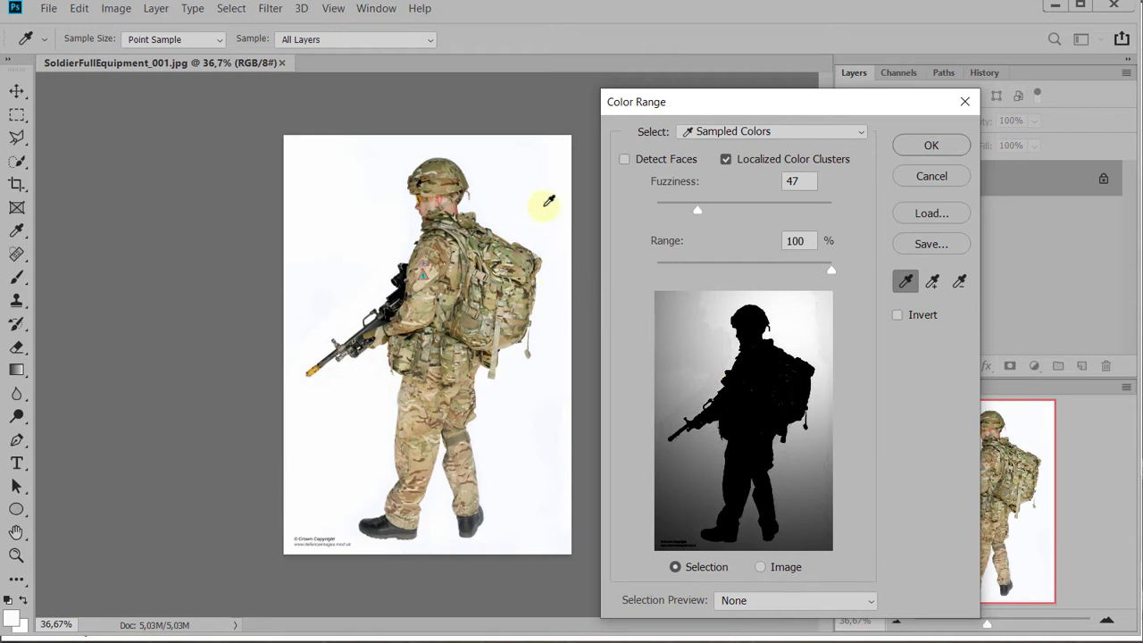
left_click(526, 397)
left_click(348, 420)
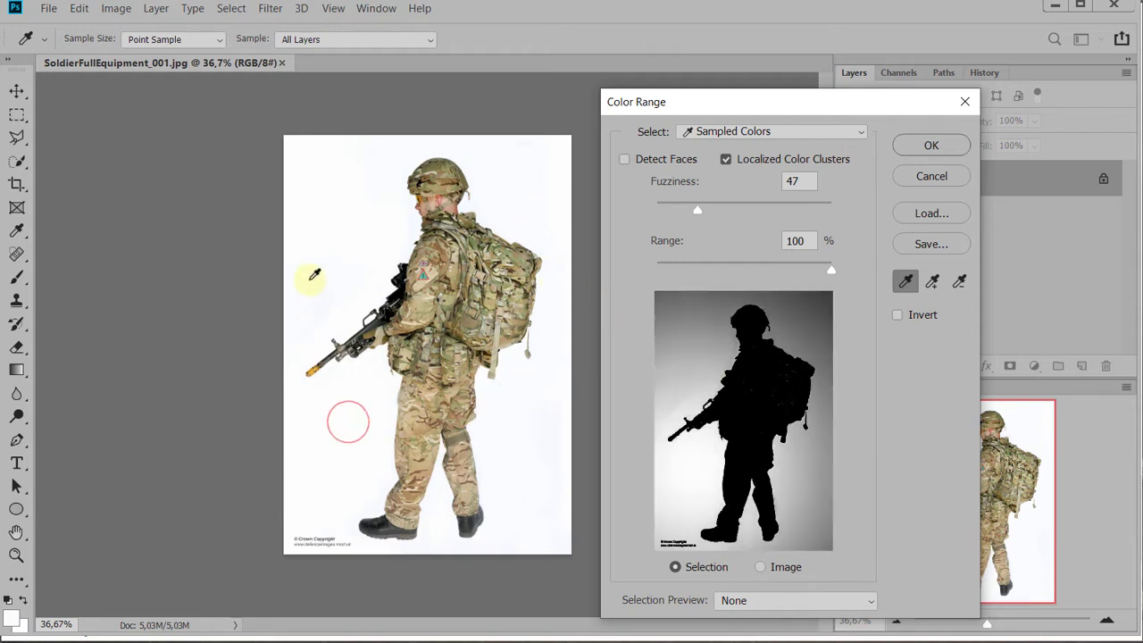
left_click(312, 260)
left_click(346, 186)
left_click(538, 162)
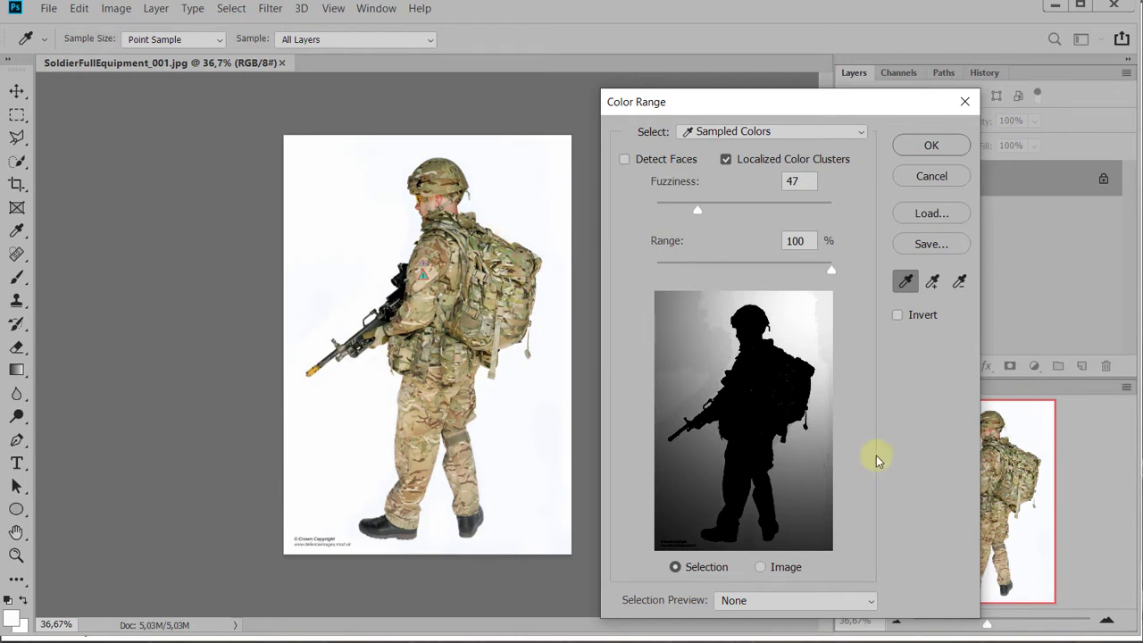
left_click(543, 166)
left_click(512, 379)
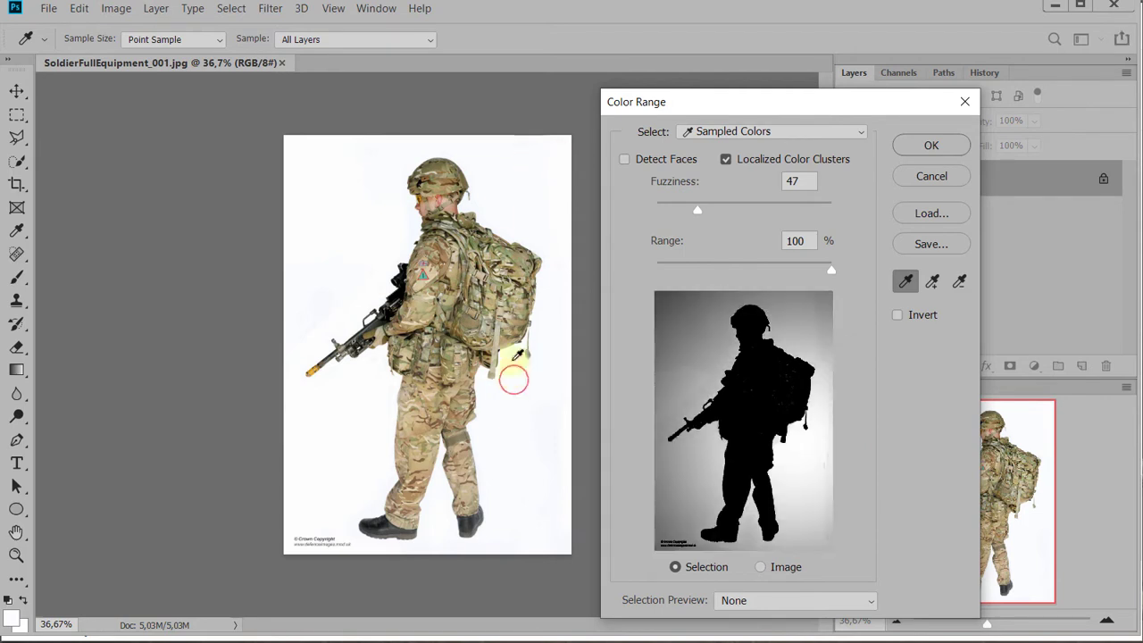
left_click(502, 202)
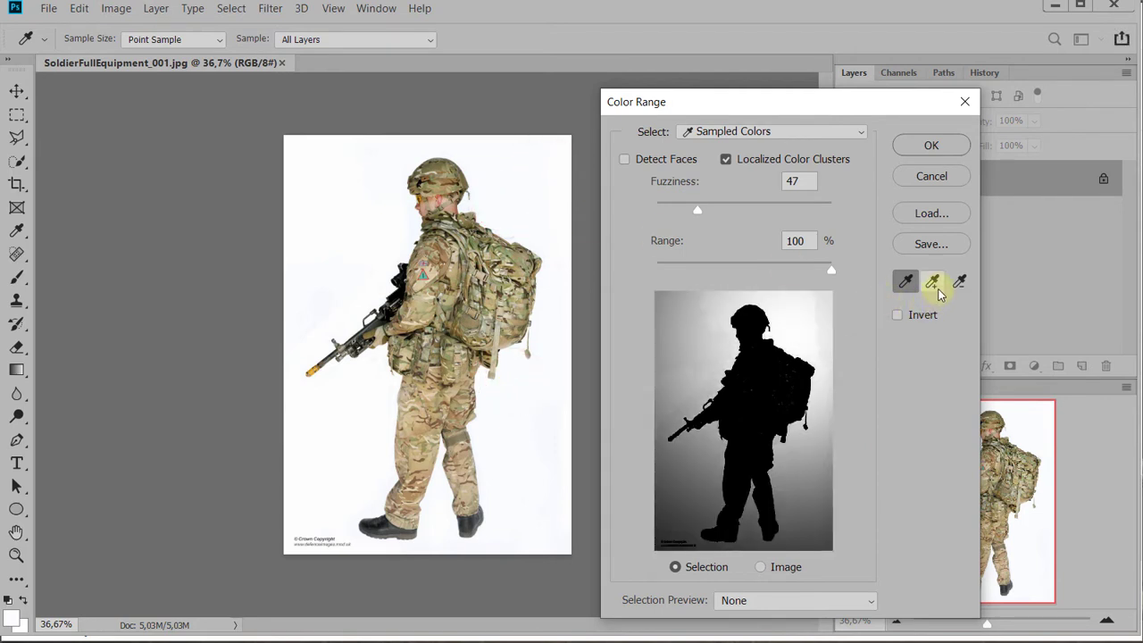
Add samples from all around the background to the Color Range so the whole area is covered, and apply the selection
left_click(932, 284)
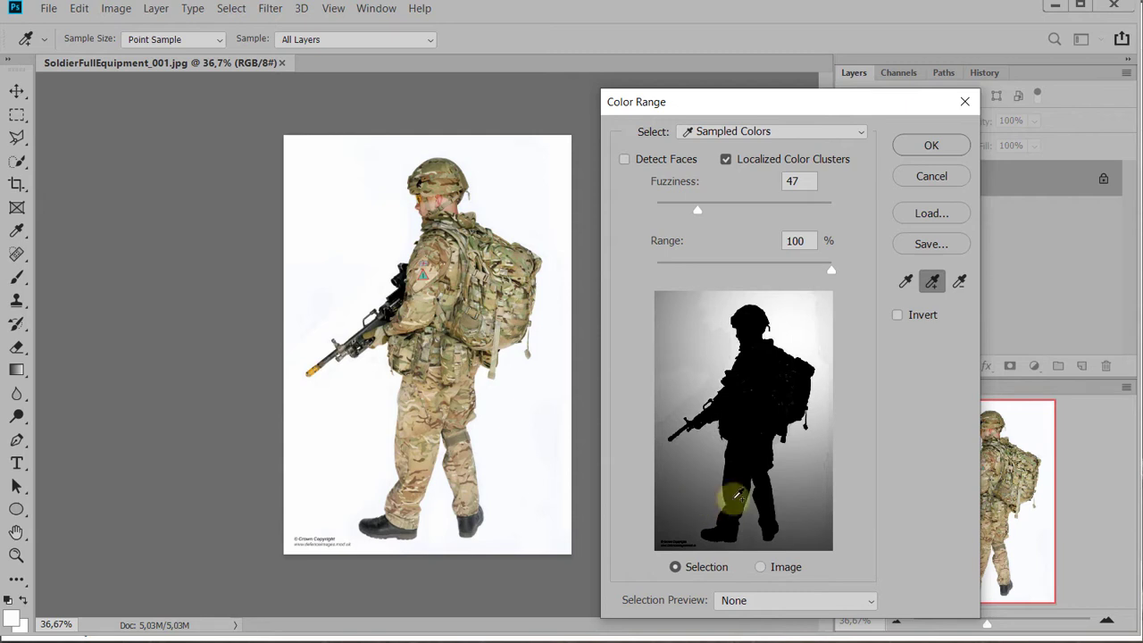
left_click(688, 328)
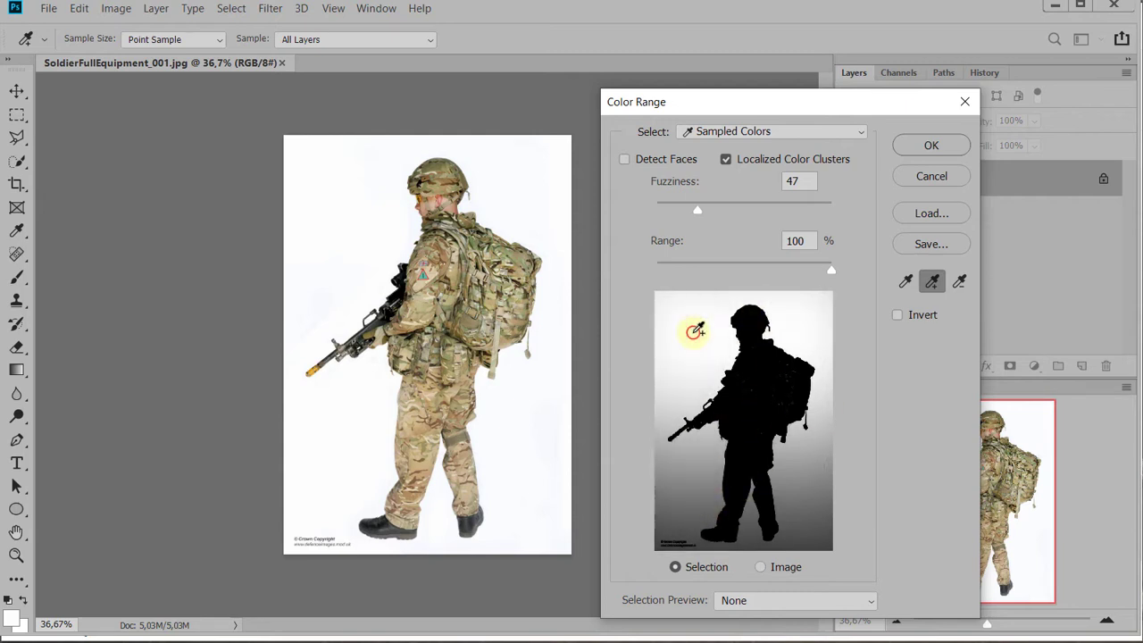
left_click(695, 504)
left_click(802, 499)
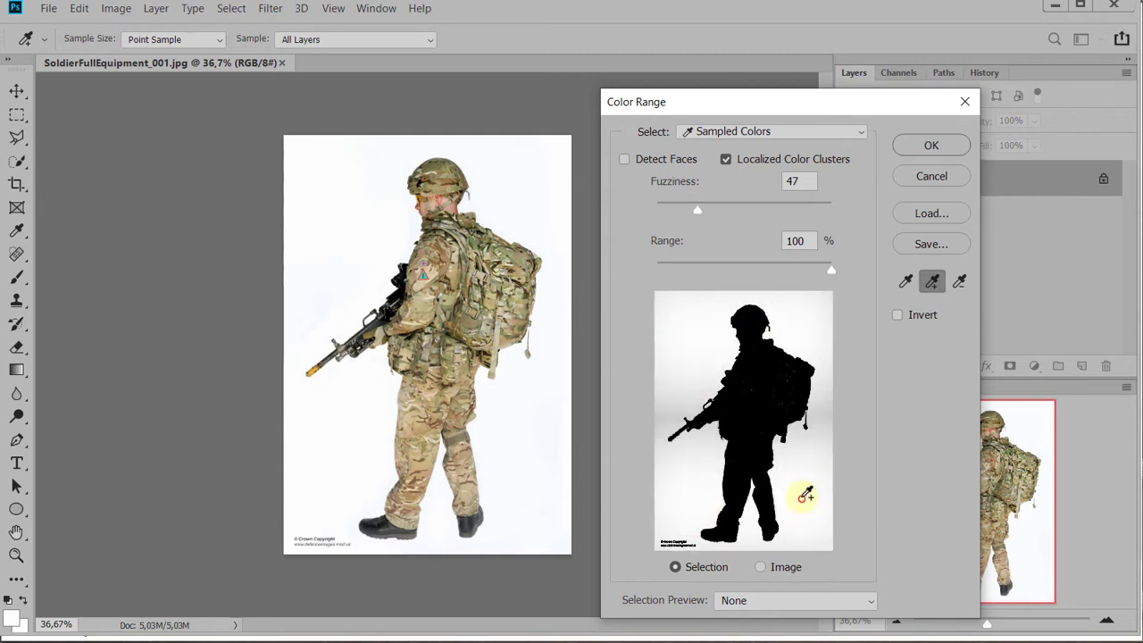
left_click(822, 420)
left_click(819, 329)
left_click(685, 393)
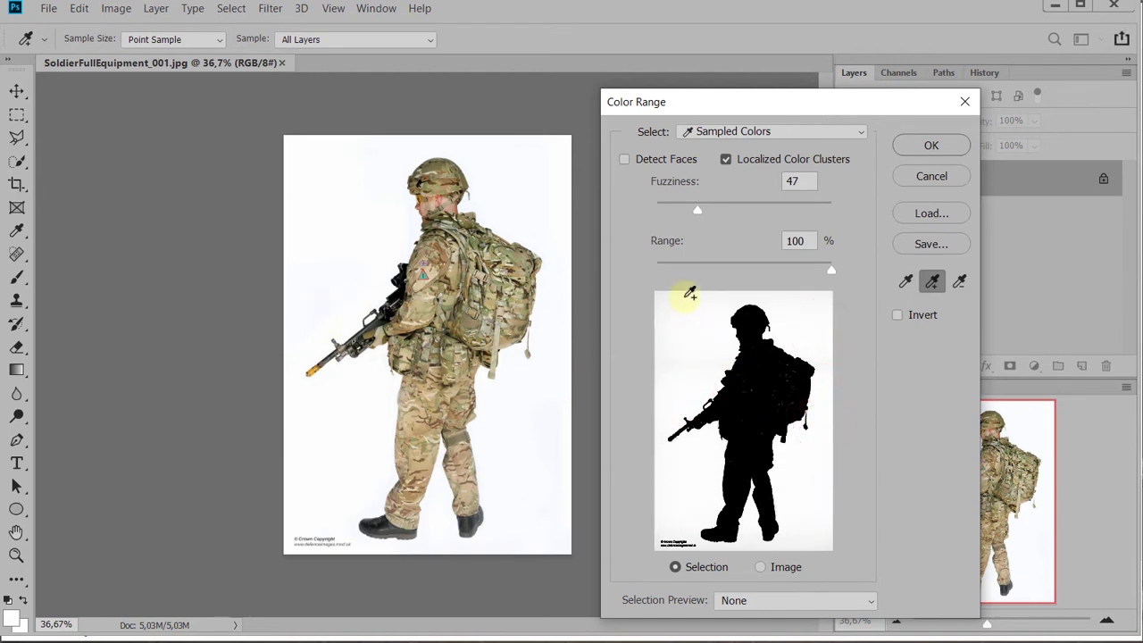
left_click(798, 323)
left_click(927, 150)
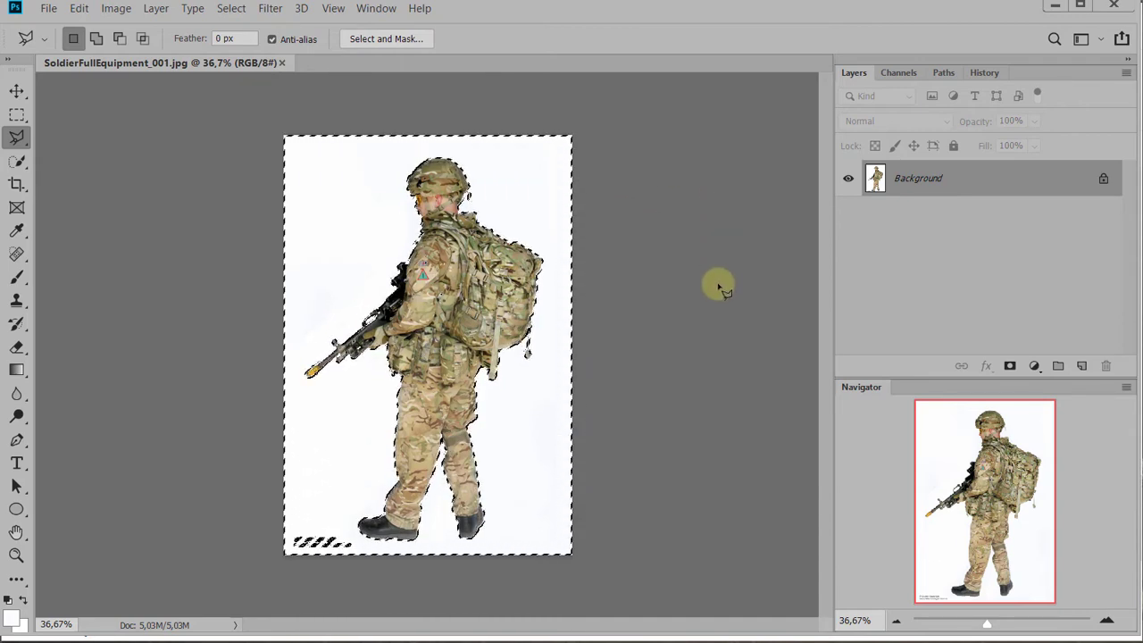
Invert the selection to the soldier and subtract the copyright text below him with a polygonal lasso outline
key("ctrl+shift+i")
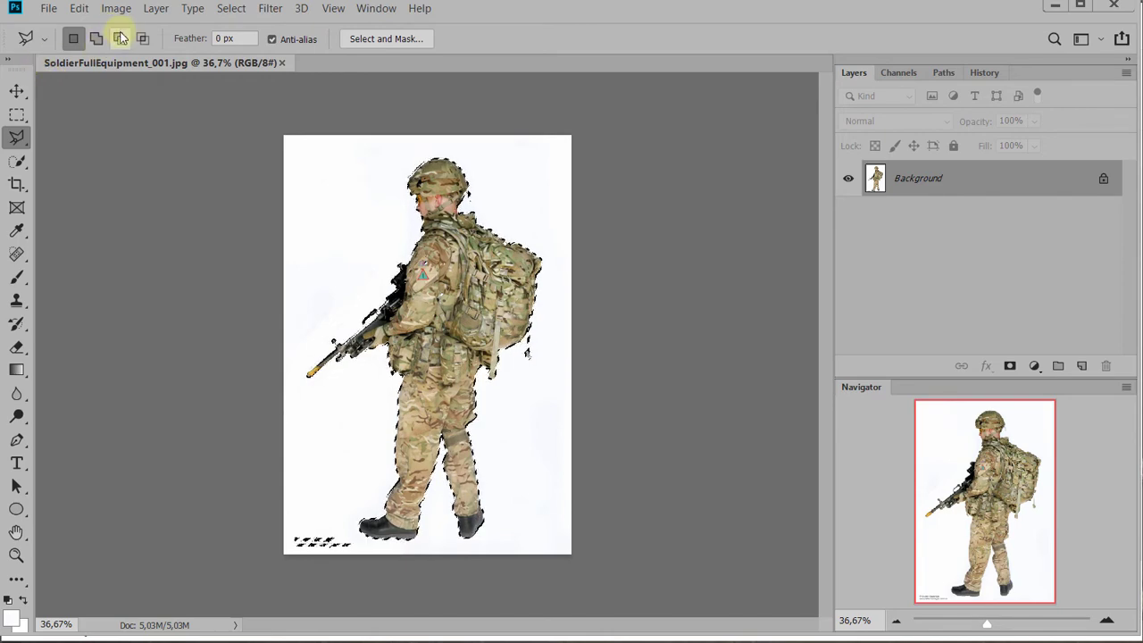
key("alt")
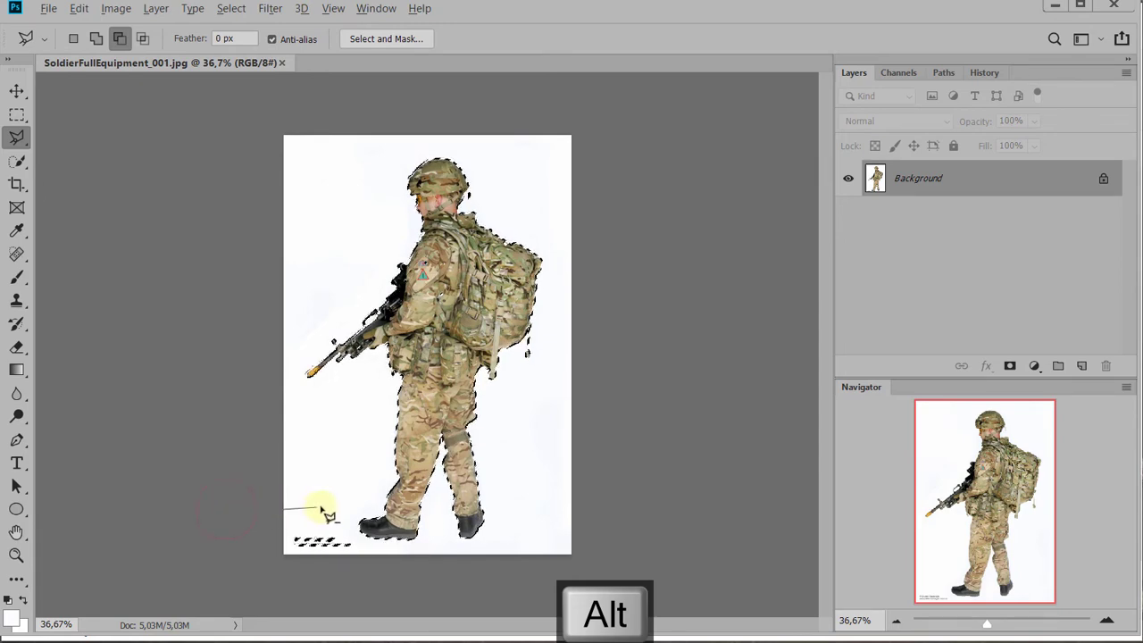
left_click(351, 582)
left_click(217, 562)
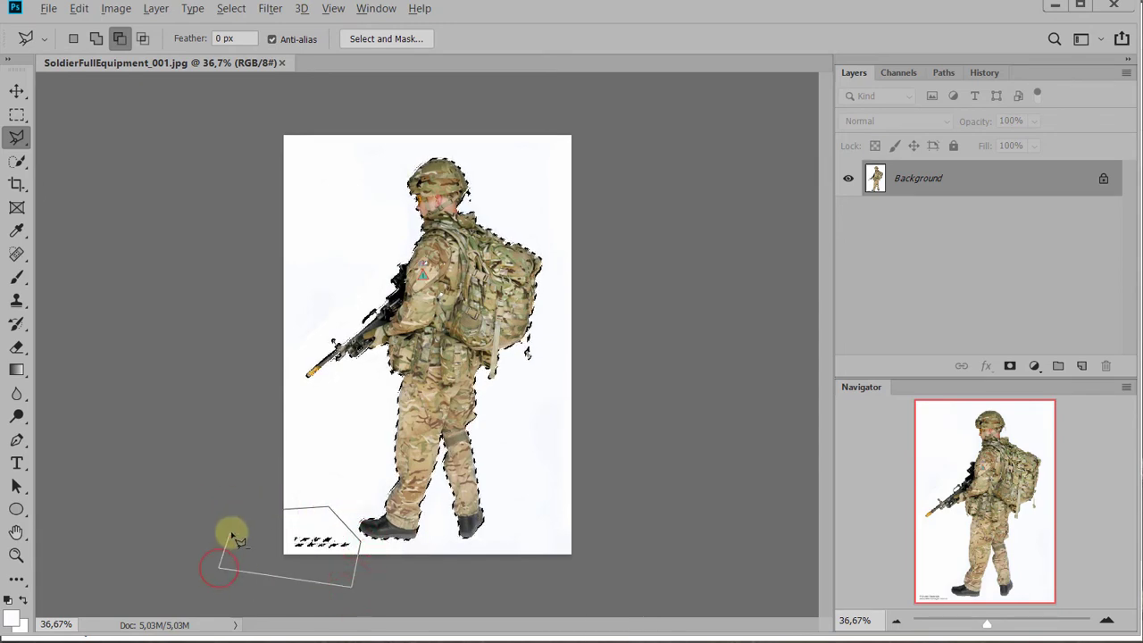
left_click(230, 529)
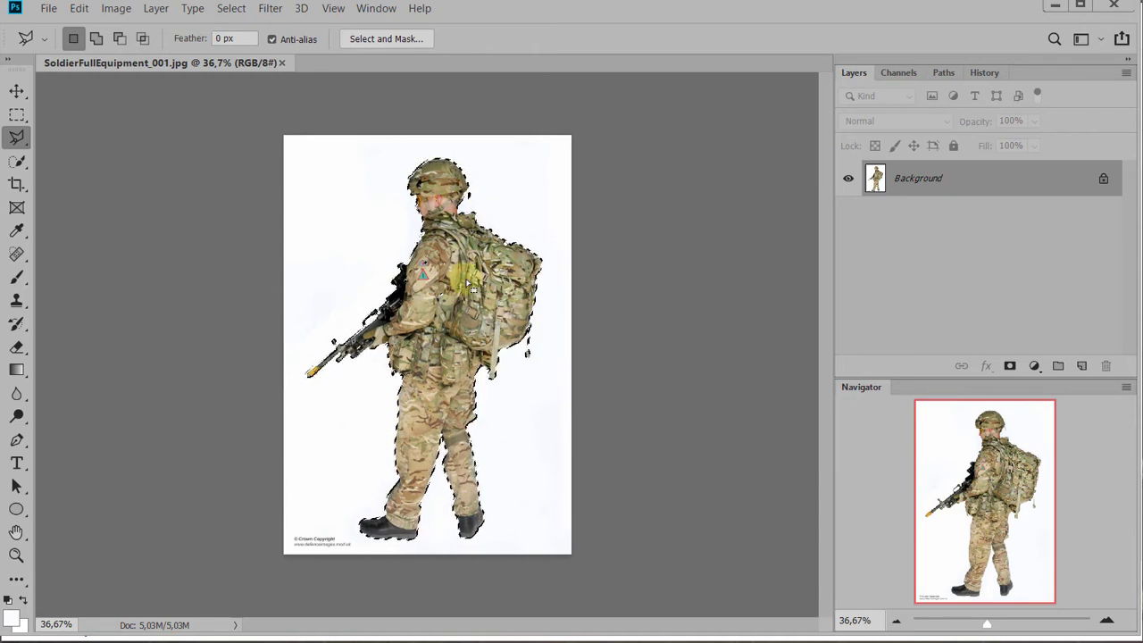
Float the soldier image beside PhotoBash_Part2.psd and move the selected soldier into the scene, in front of the sky beside the staircase
left_click_drag(200, 62, 529, 116)
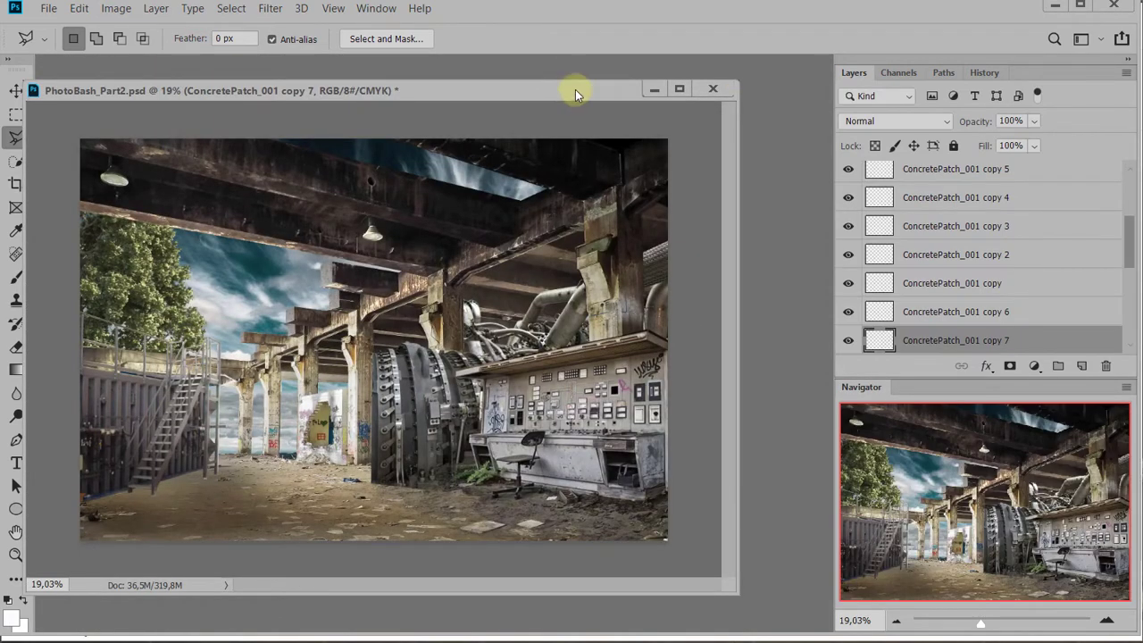
left_click_drag(575, 89, 578, 158)
left_click_drag(544, 114, 652, 82)
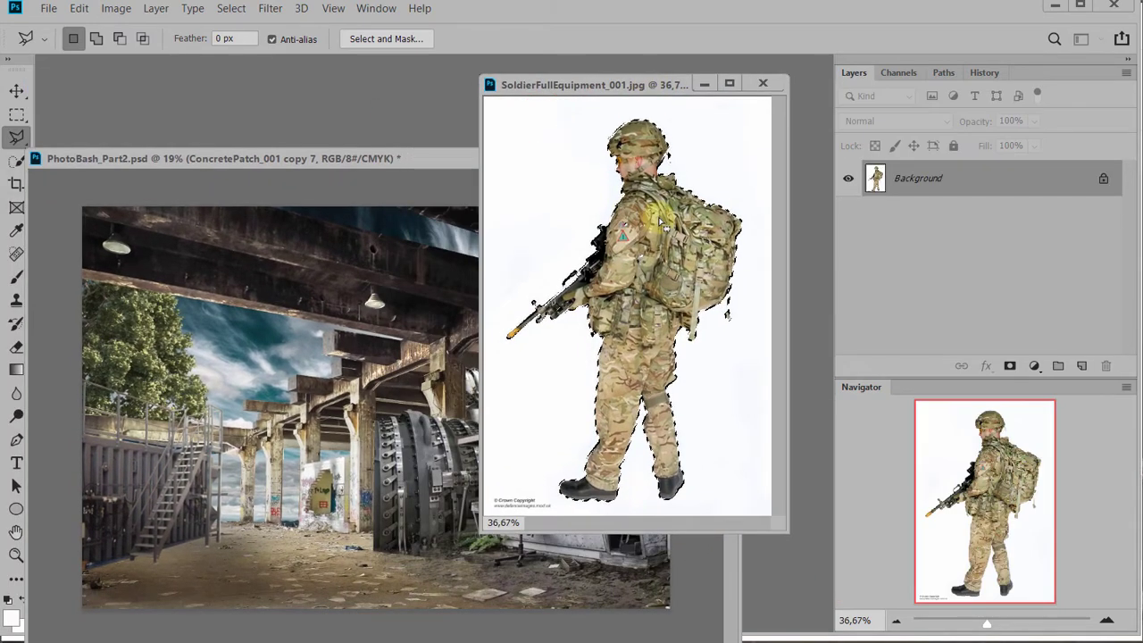
key("v")
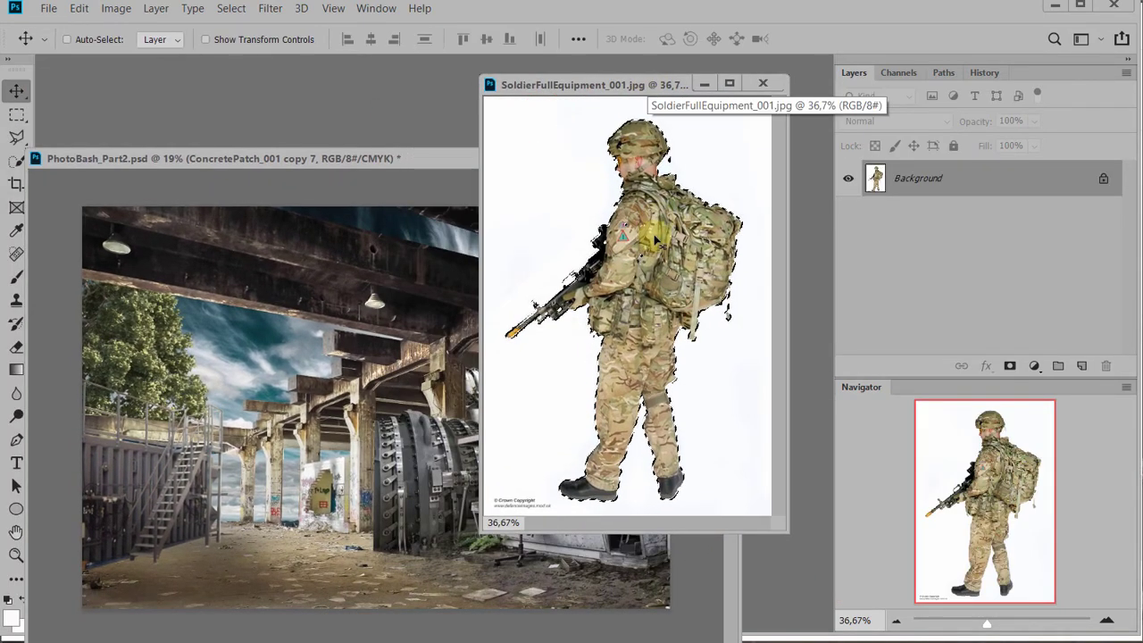
left_click_drag(656, 239, 273, 399)
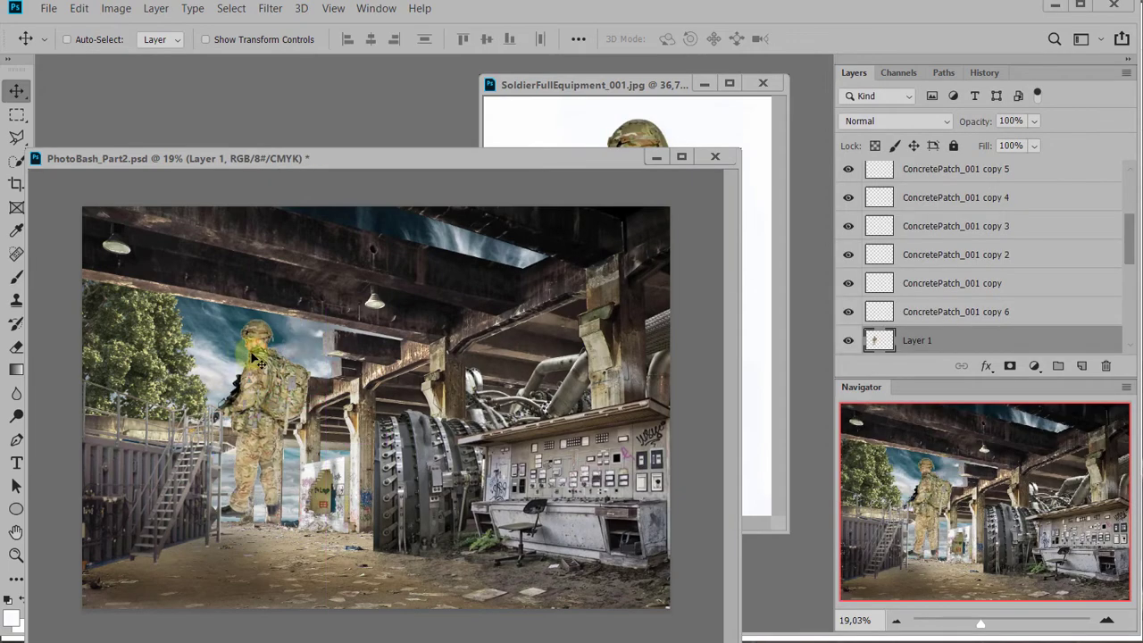
Examine the cut-out edges around the soldier's helmet, head and backpack up close
scroll(269, 333, "up", 8)
scroll(230, 307, "up", 4)
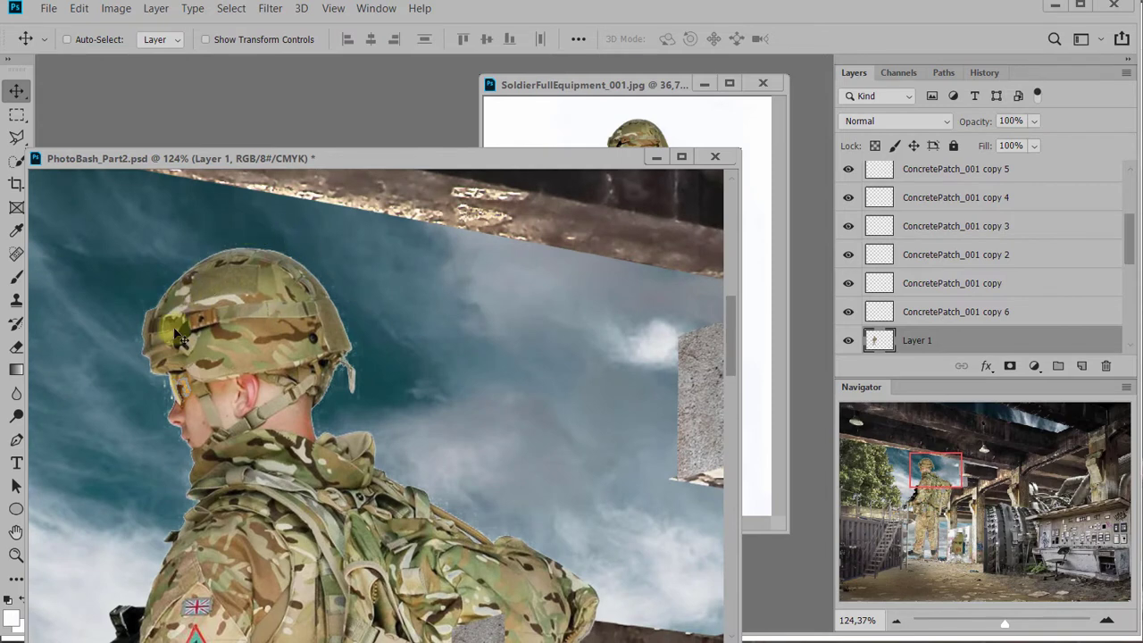
scroll(257, 442, "up", 1)
scroll(257, 442, "up", 2)
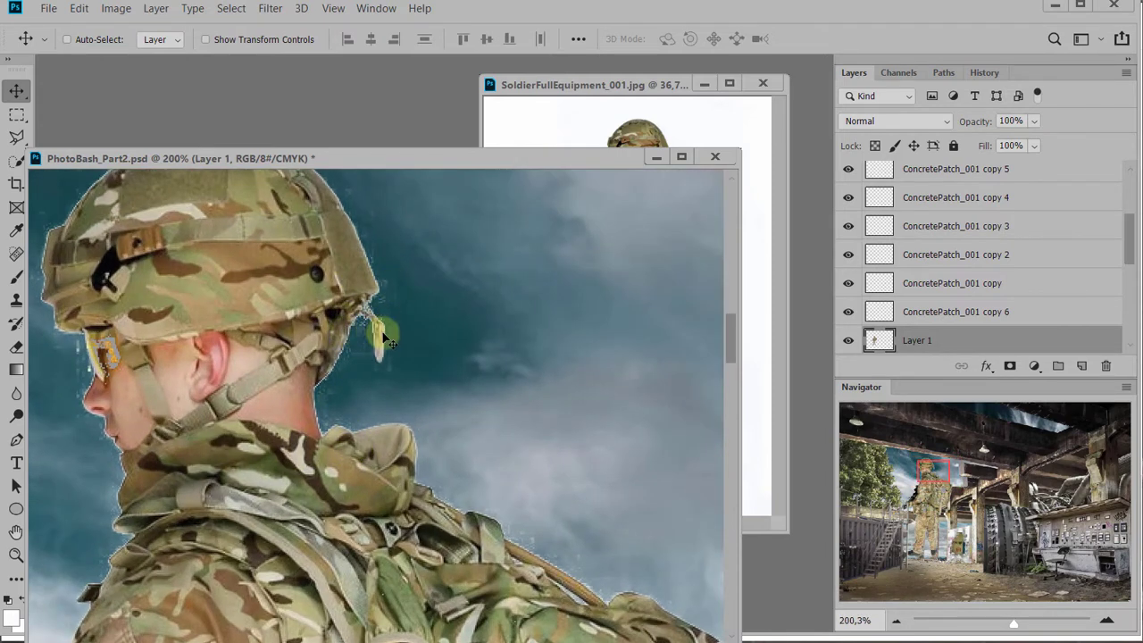
scroll(393, 340, "down", 2)
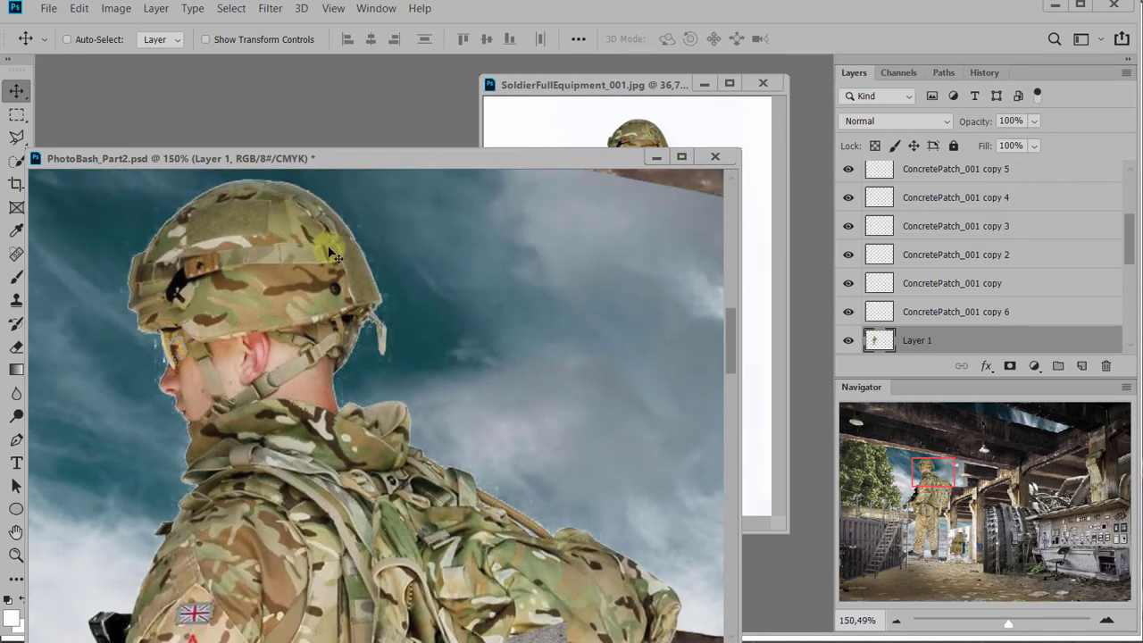
scroll(332, 256, "down", 2)
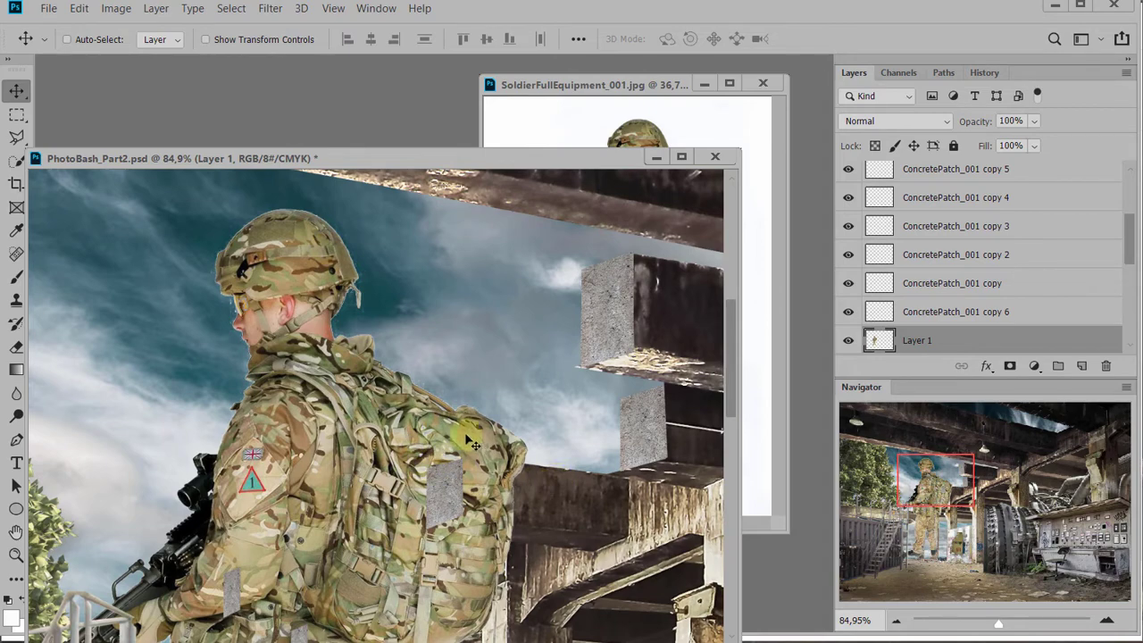
Delete the hard-edged soldier layer from the PhotoBash_Part2.psd scene
scroll(514, 409, "down", 1)
scroll(514, 409, "down", 2)
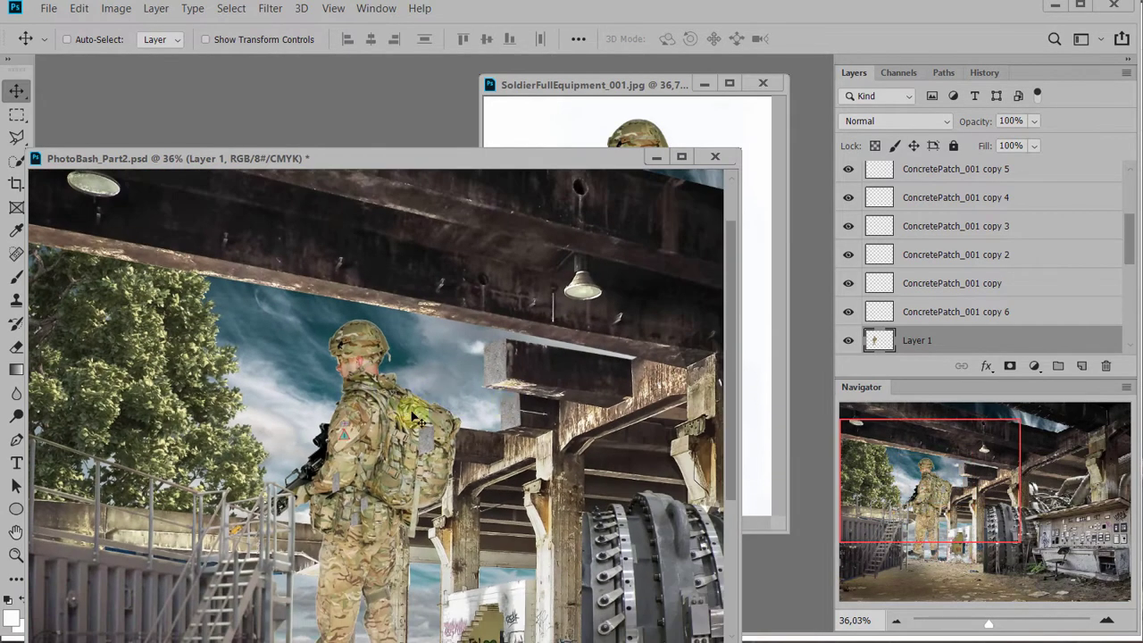
key("Delete")
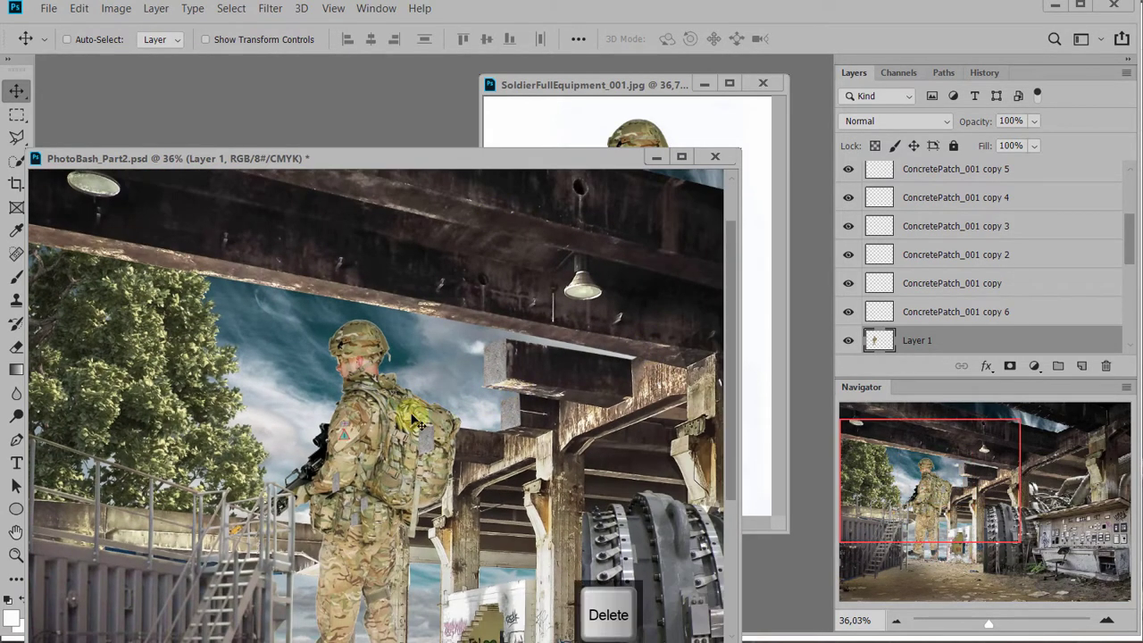
Return to SoldierFullEquipment_001.jpg and feather the soldier selection with a radius of 1 pixel
left_click(632, 85)
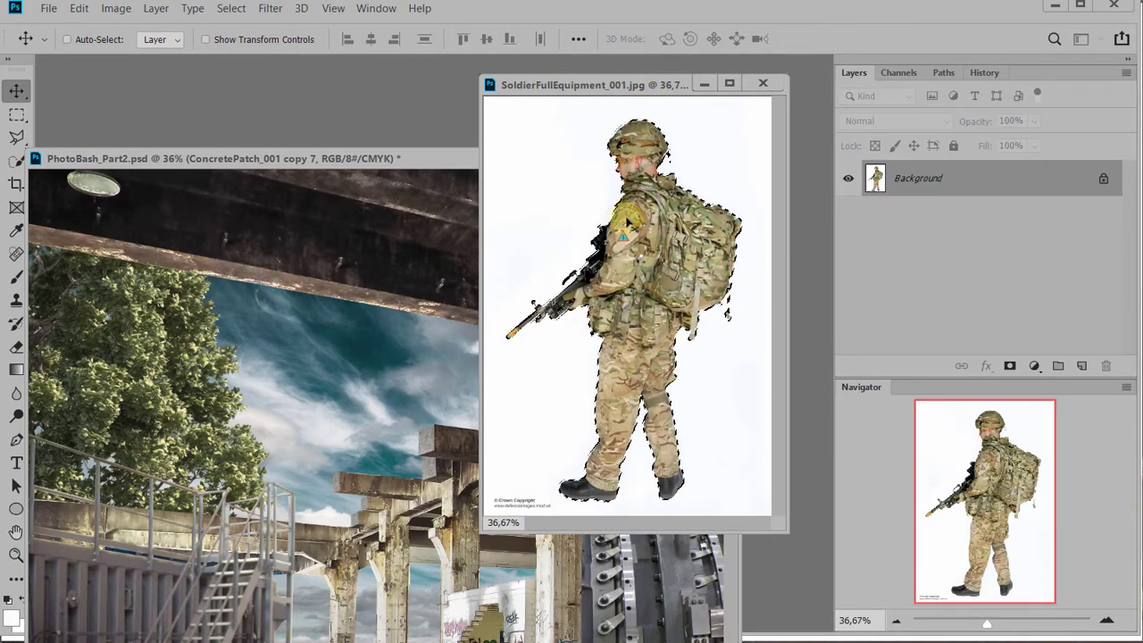
key("m")
right_click(663, 222)
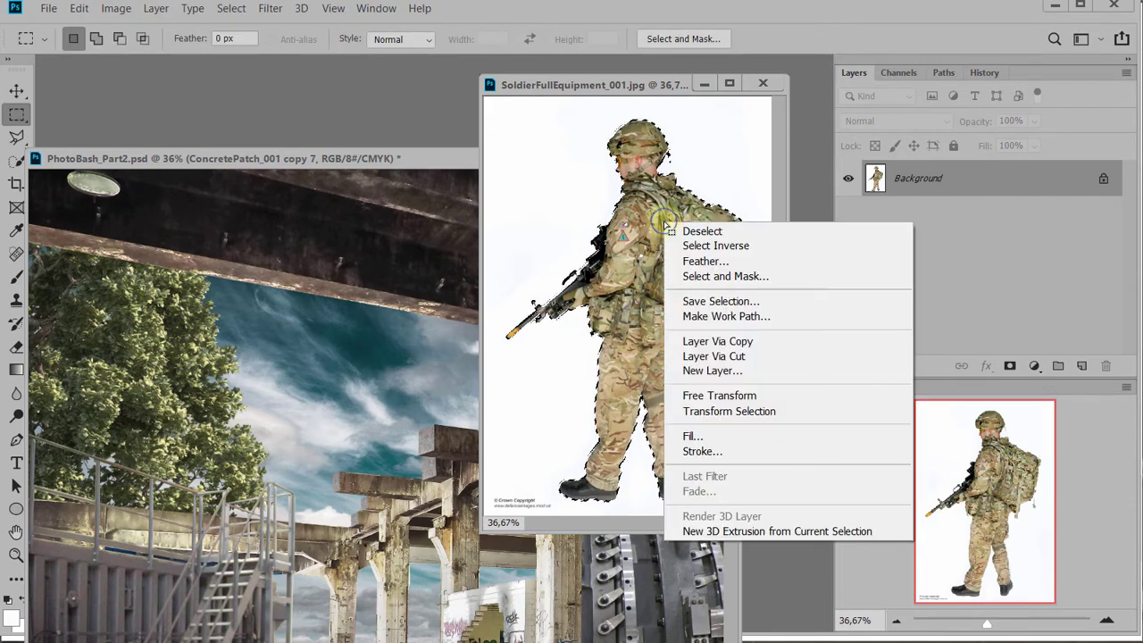
left_click(702, 262)
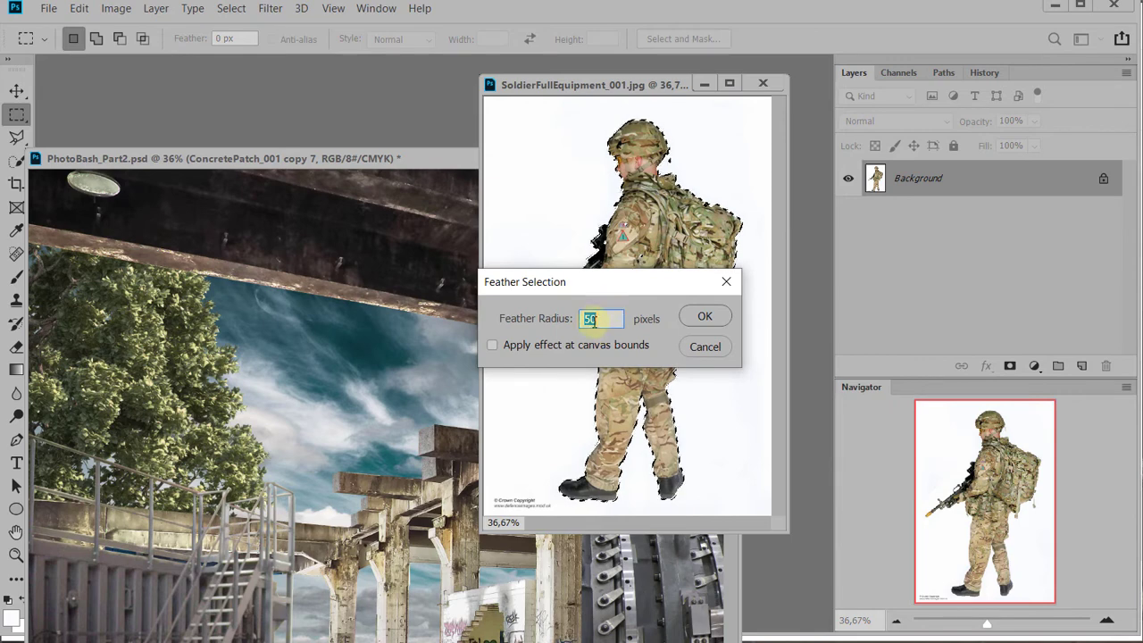
left_click_drag(633, 284, 655, 297)
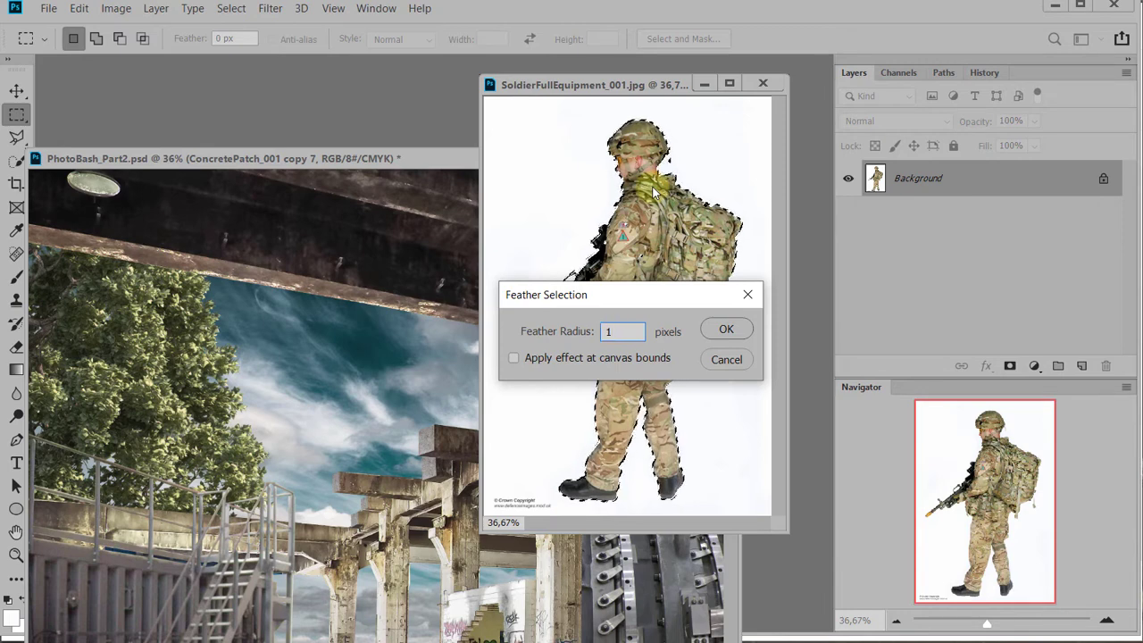
key("Return")
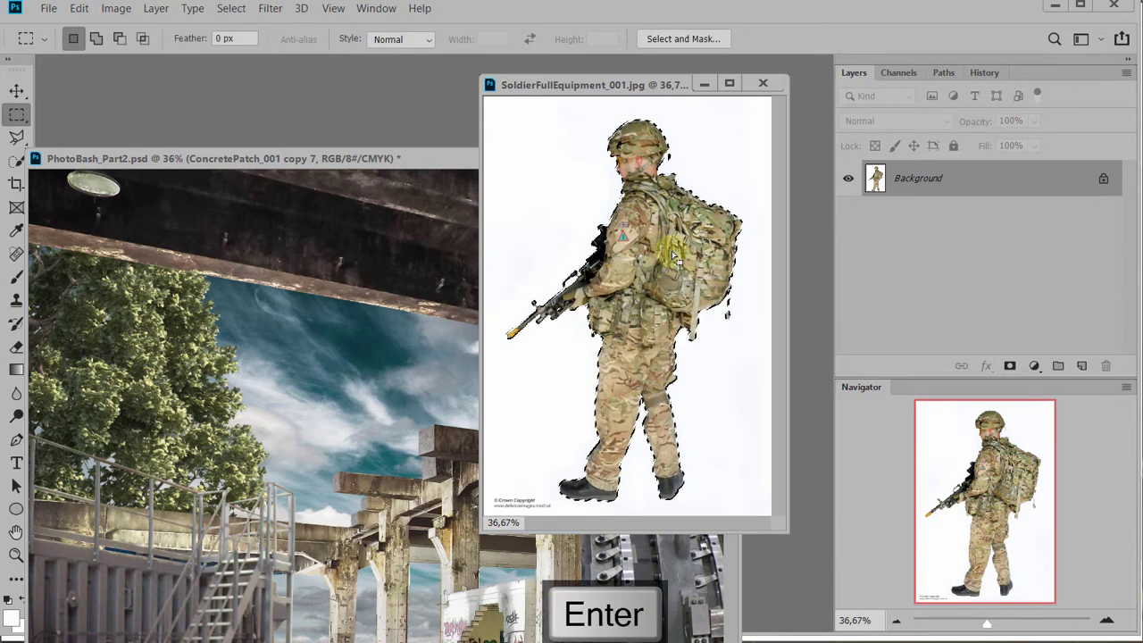
Move the feathered soldier into the PhotoBash_Part2.psd scene and position him in front of the sky beside the tree
key("v")
left_click_drag(672, 251, 325, 442)
left_click_drag(292, 344, 323, 352)
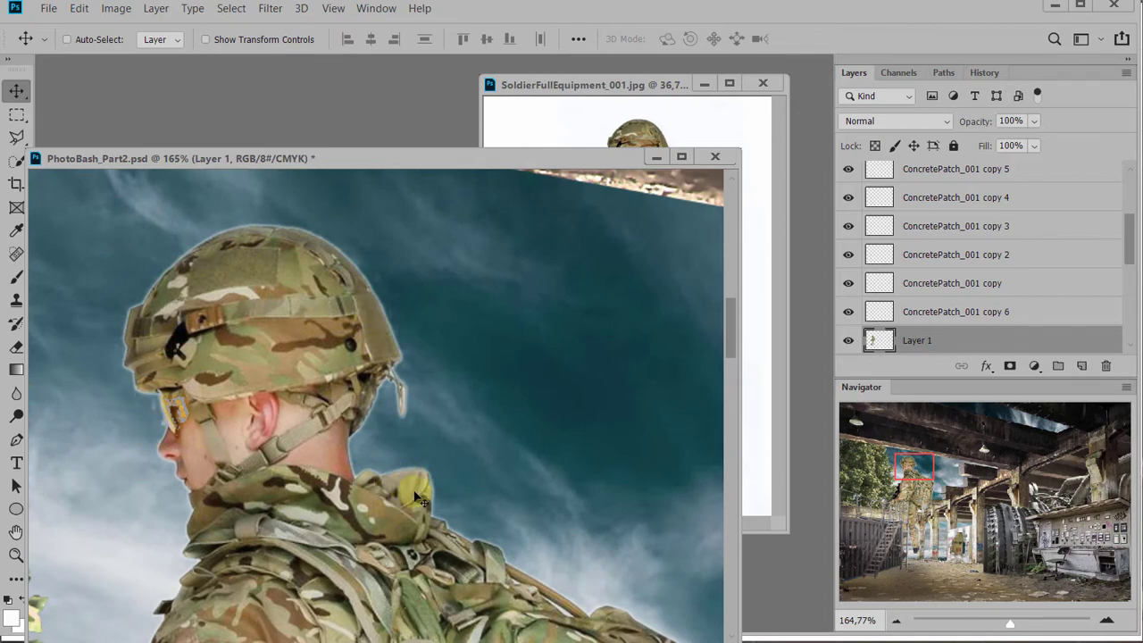
Trim the pale fringe around the soldier by inverting a selection of his layer's outline, hiding its edges and clearing the outside twice
scroll(439, 484, "down", 2)
left_click_drag(439, 484, 337, 421)
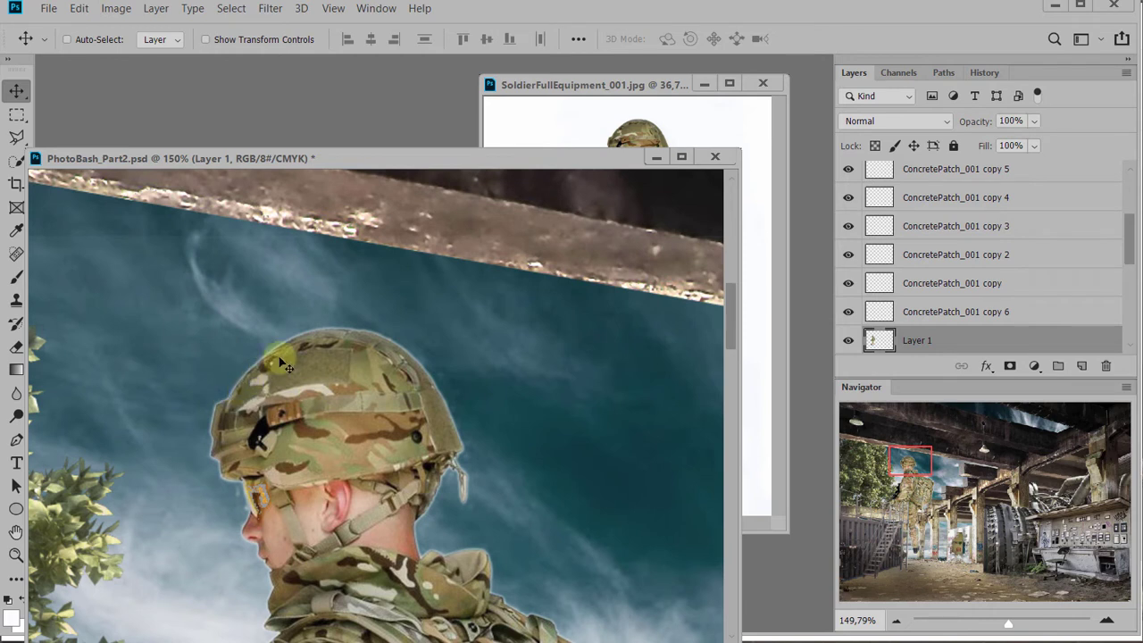
left_click(880, 340, "ctrl")
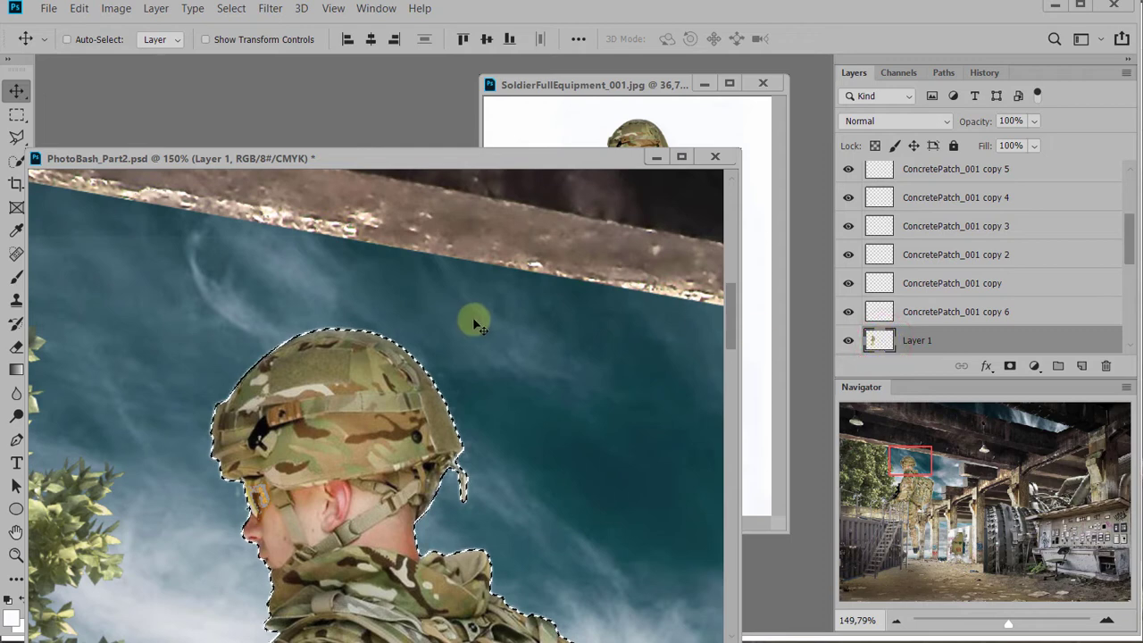
key("ctrl+shift+i")
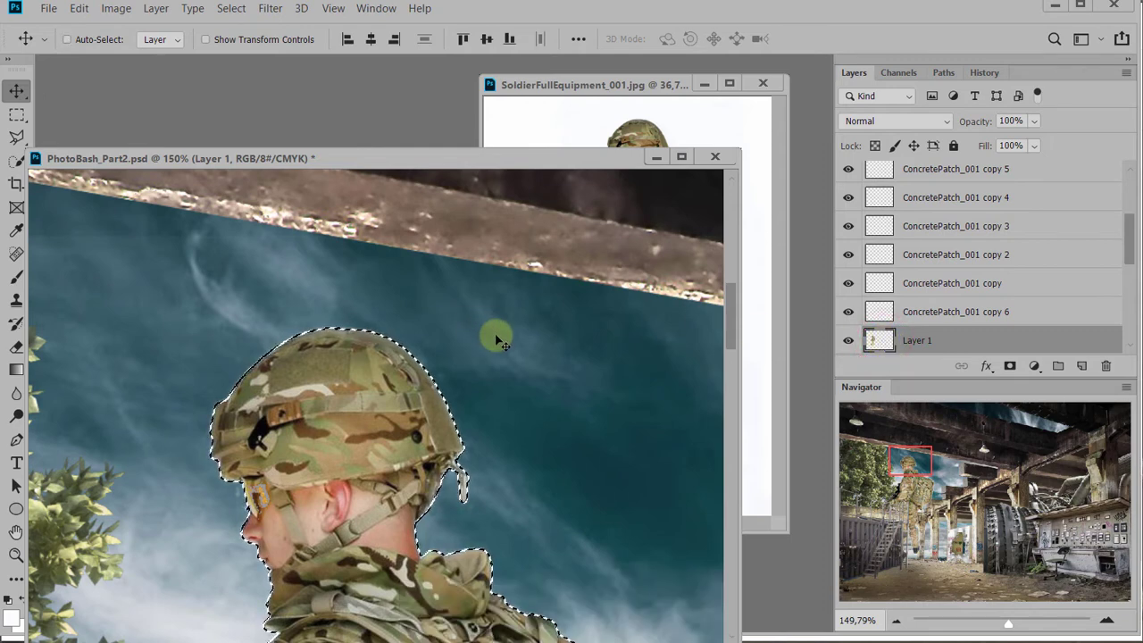
key("ctrl+h")
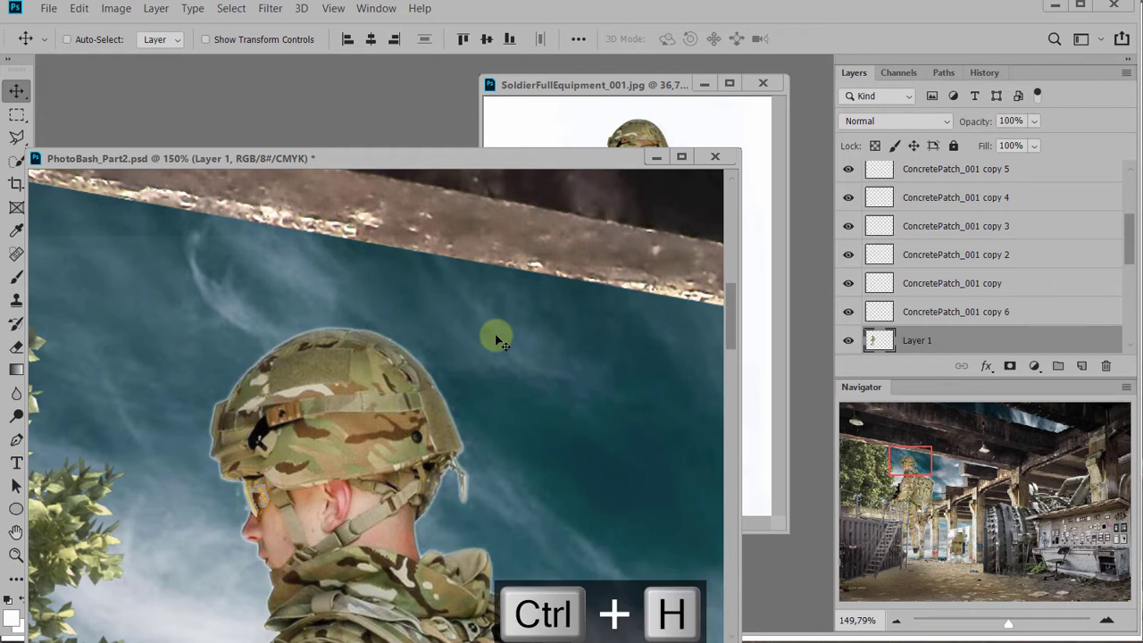
key("Delete")
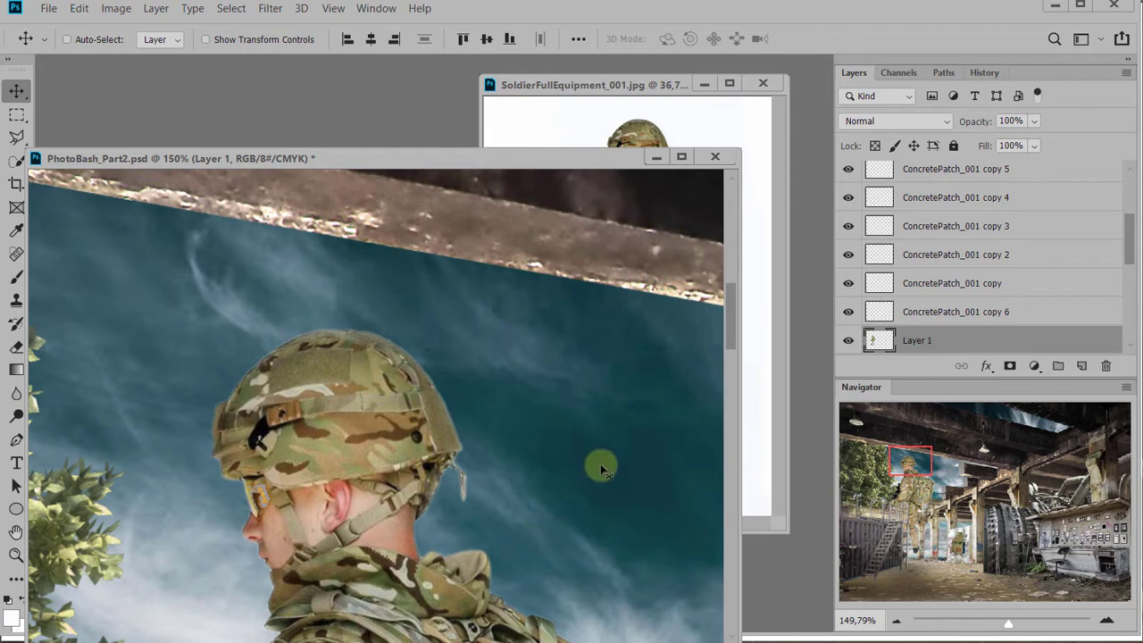
key("Delete")
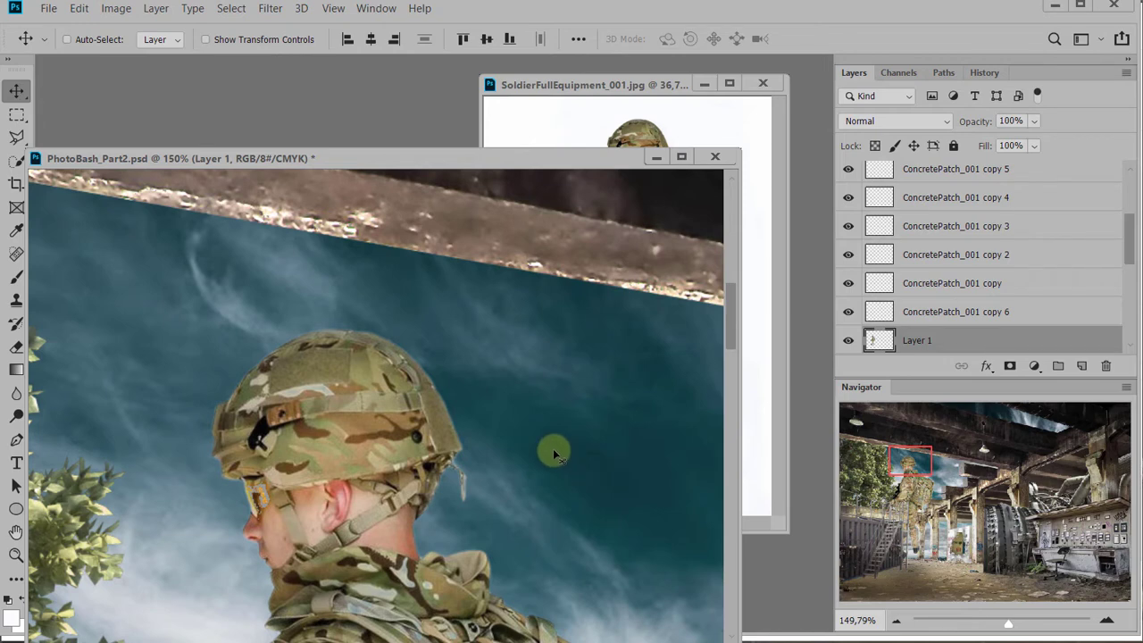
Scale the soldier down to about 25% with Free Transform and place him above the broken beam end in front of the sky
scroll(462, 424, "down", 6)
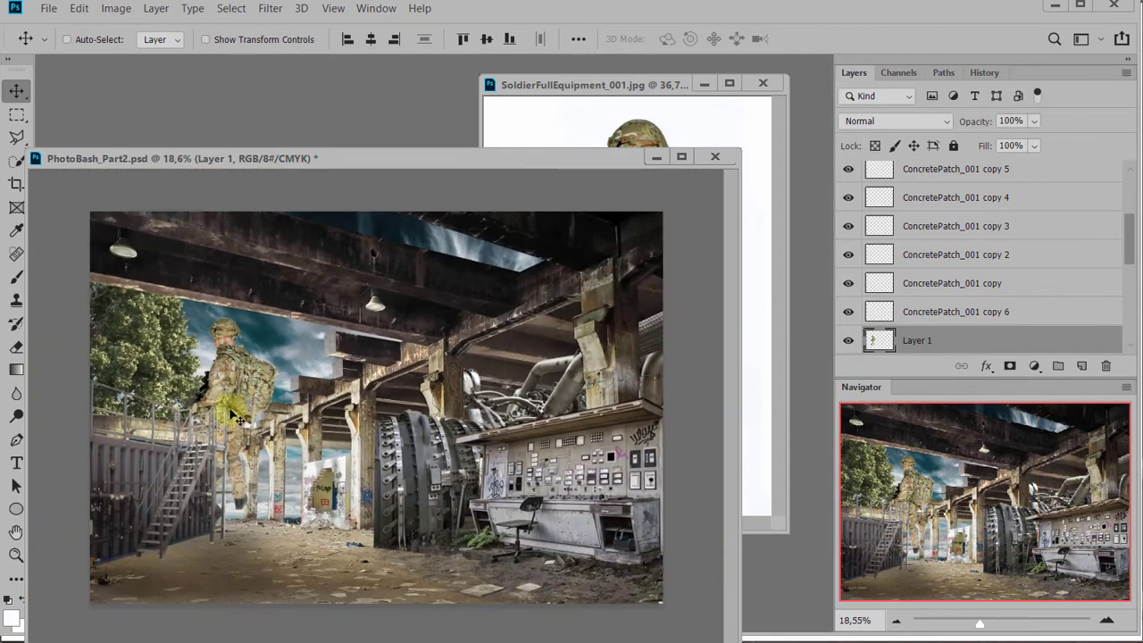
key("ctrl+t")
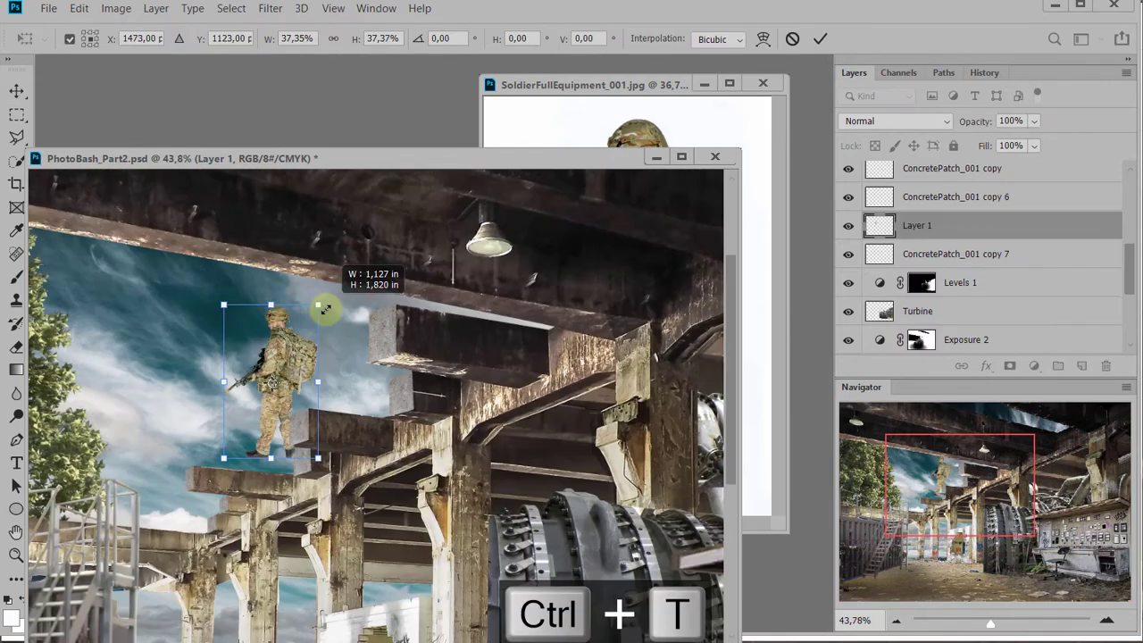
left_click_drag(327, 305, 322, 310)
left_click_drag(311, 354, 321, 343)
left_click_drag(358, 292, 330, 334)
left_click_drag(300, 384, 312, 364)
Refine the soldier's scale to about 24.2% wide and 24.3% high, with his feet overlapping the beam end, and apply the transform
scroll(317, 457, "down", 3)
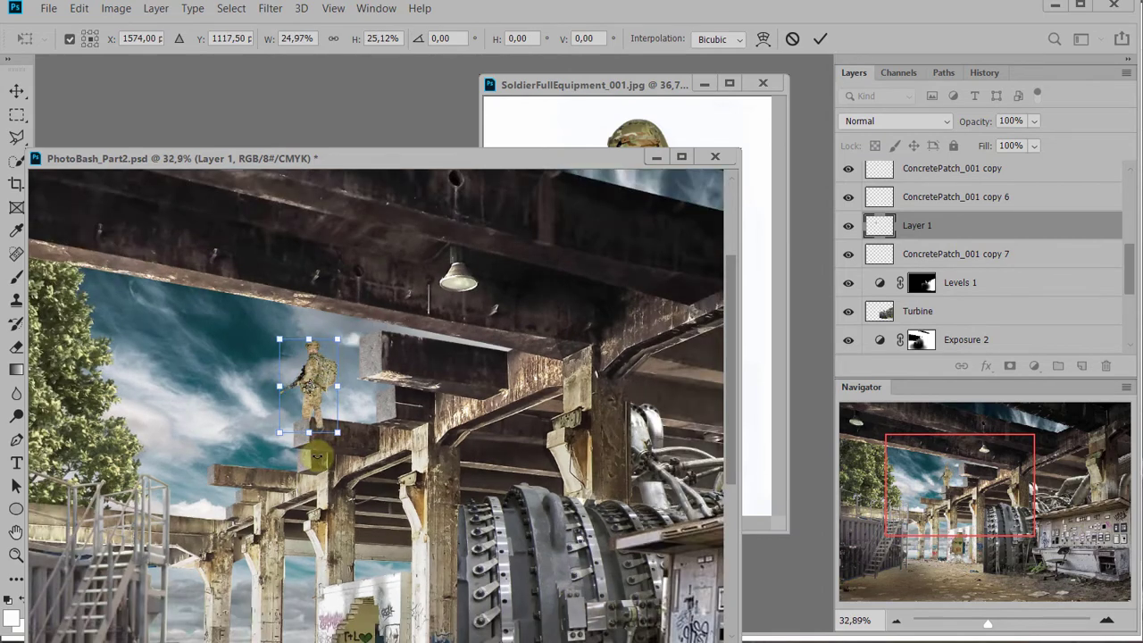
scroll(317, 457, "down", 4)
scroll(257, 340, "up", 4)
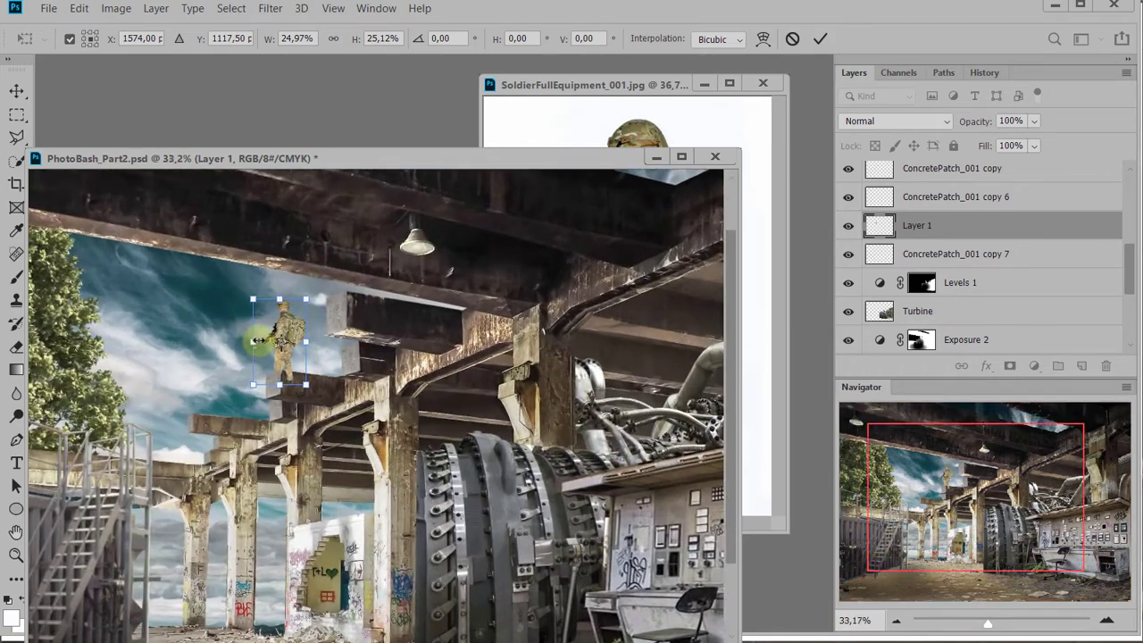
scroll(257, 341, "up", 3)
left_click_drag(322, 279, 319, 285)
mouse_move(285, 332)
left_mouse_down()
mouse_move(290, 317)
mouse_move(291, 330)
left_mouse_up()
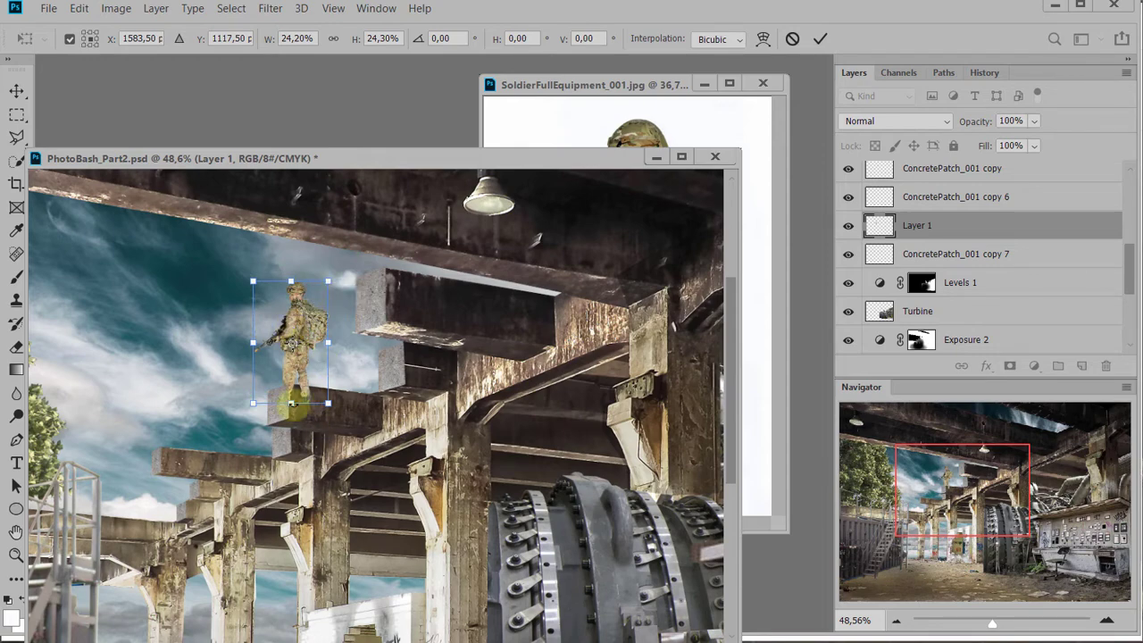
key("Return")
Outline the beam end along its upper edge with the Polygonal Lasso, delete the soldier's feet inside it, and deselect
scroll(300, 406, "up", 2)
key("t")
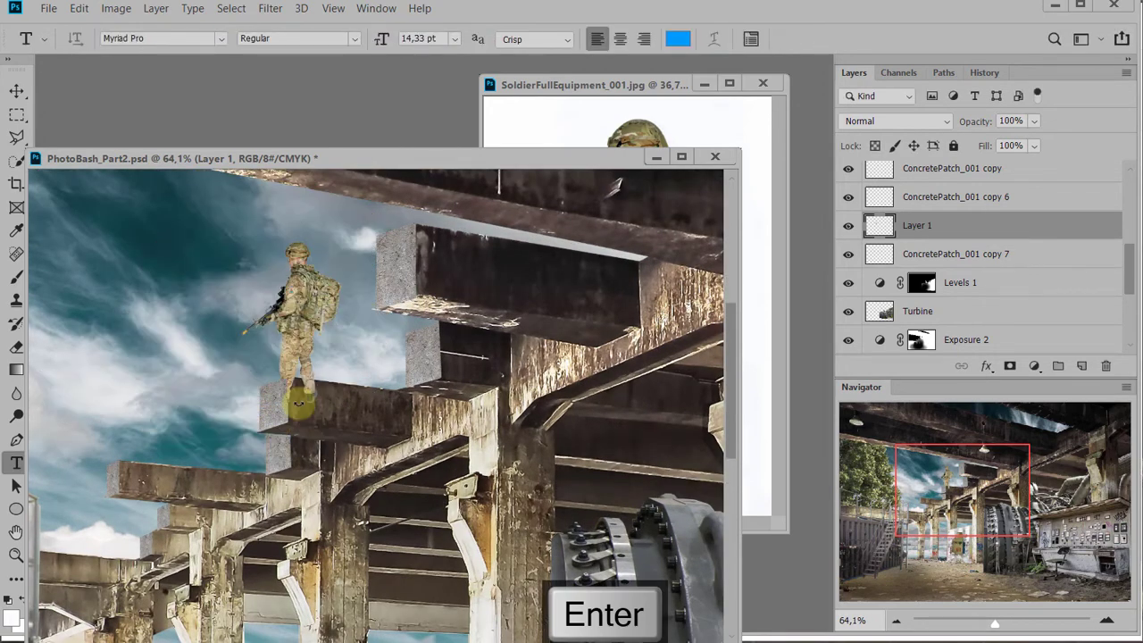
scroll(299, 407, "up", 4)
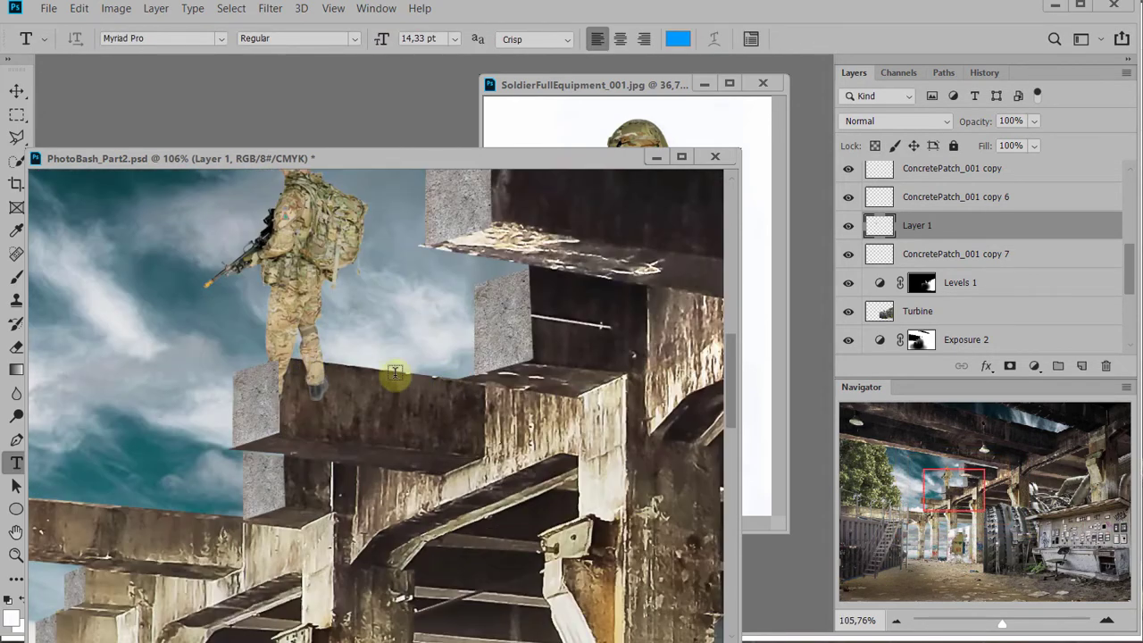
key("l")
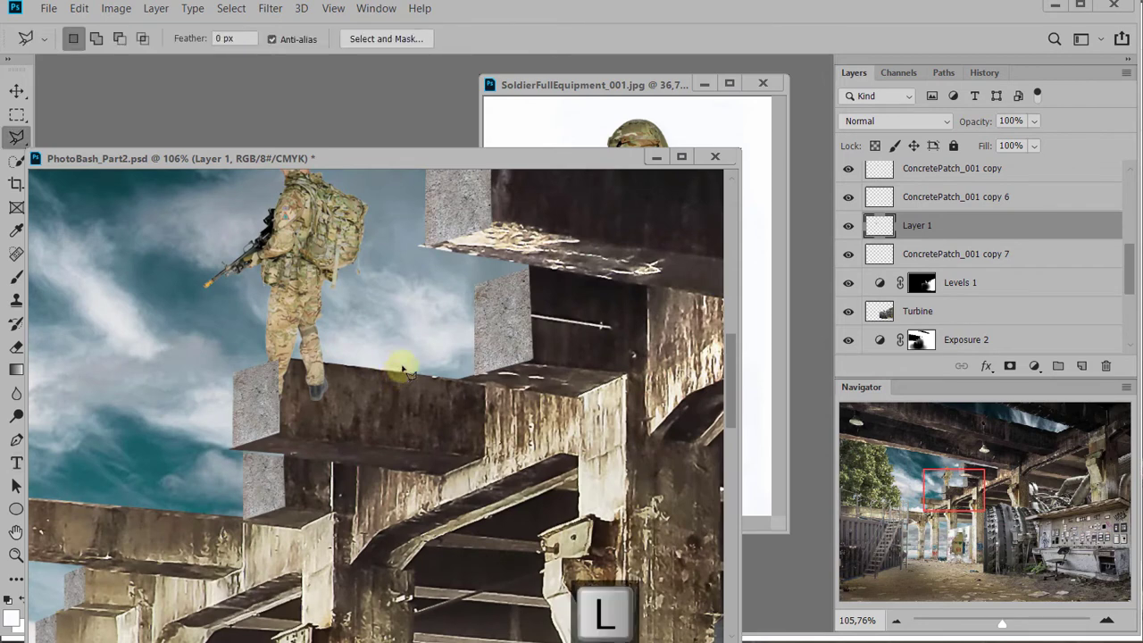
left_click(397, 371)
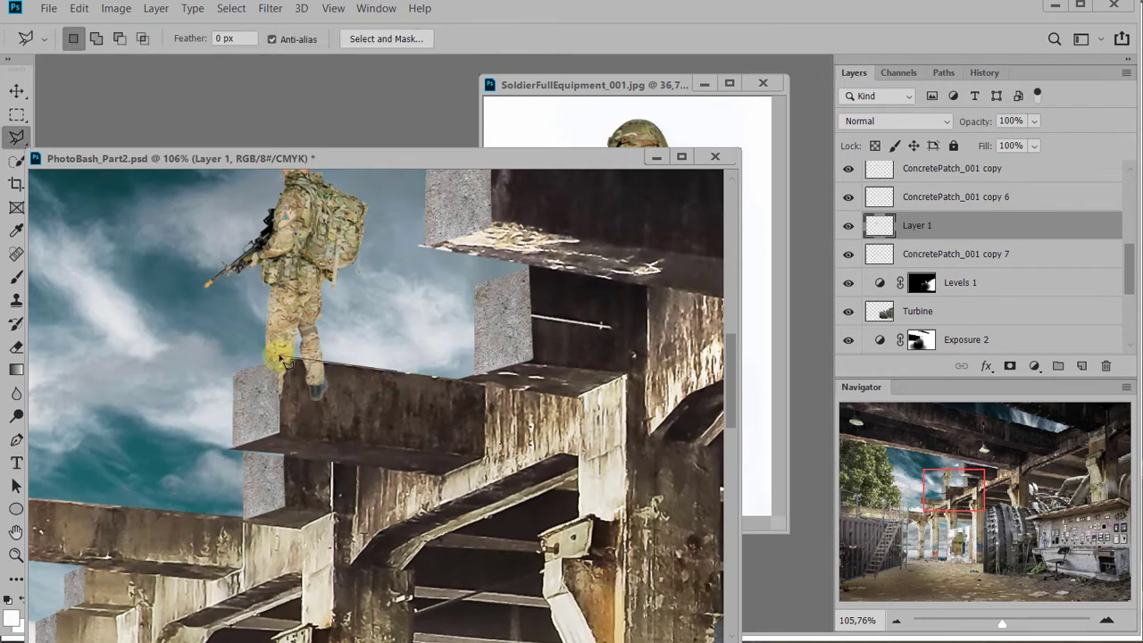
left_click(234, 368)
left_click(220, 480)
double_click(490, 520)
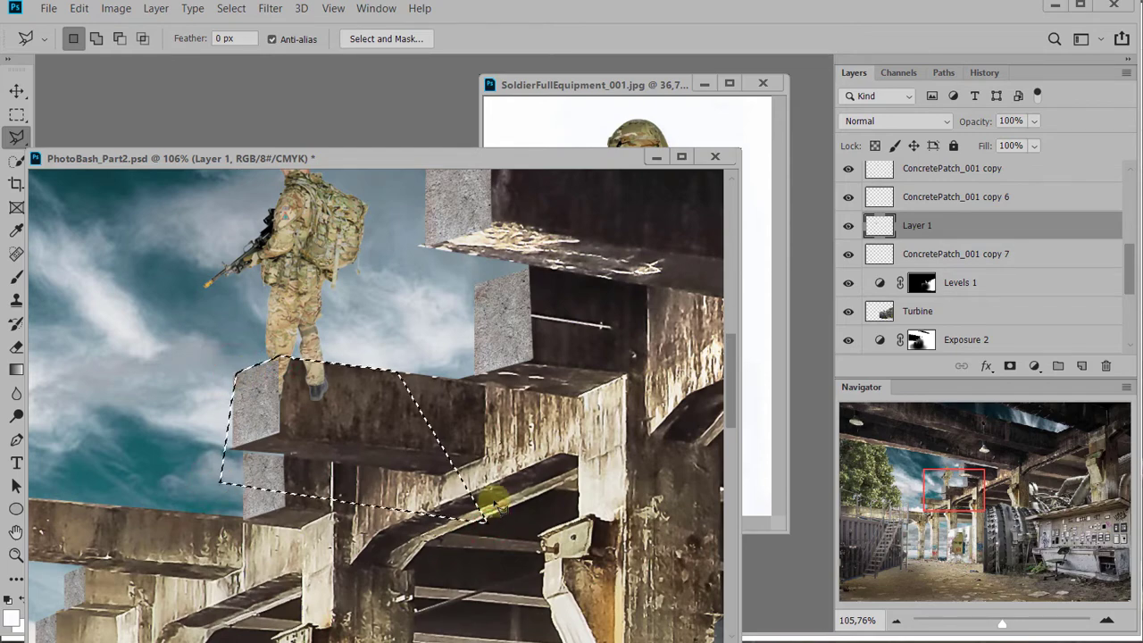
key("Delete")
key("ctrl+d")
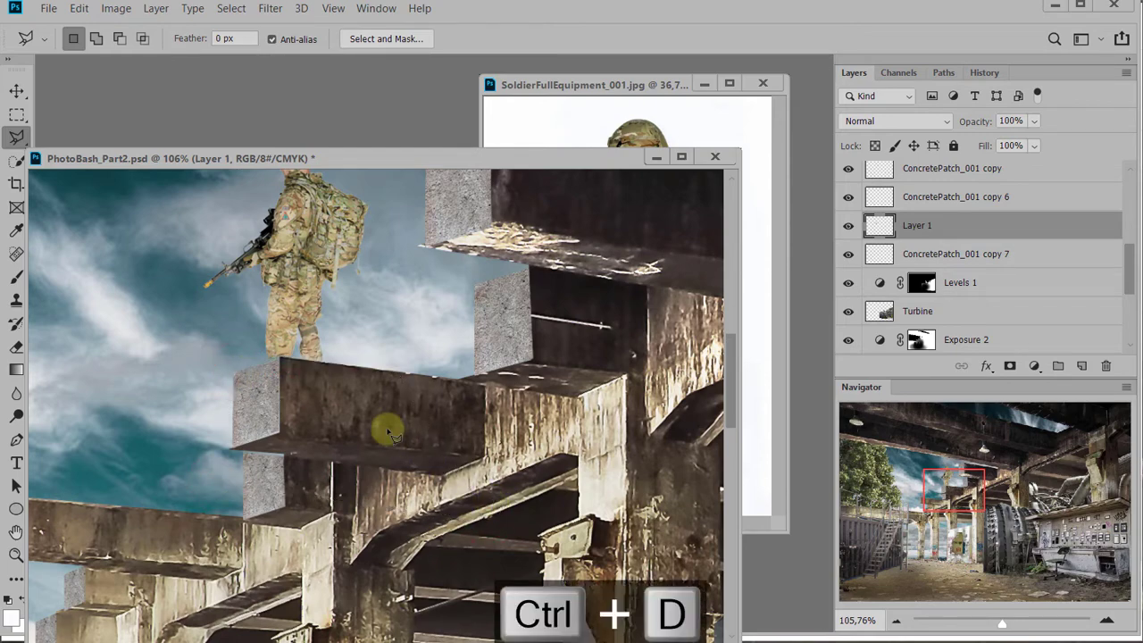
Check how the soldier sits on the beam within the whole scene and rename his layer as Soldier
scroll(383, 427, "down", 5)
scroll(364, 422, "down", 2)
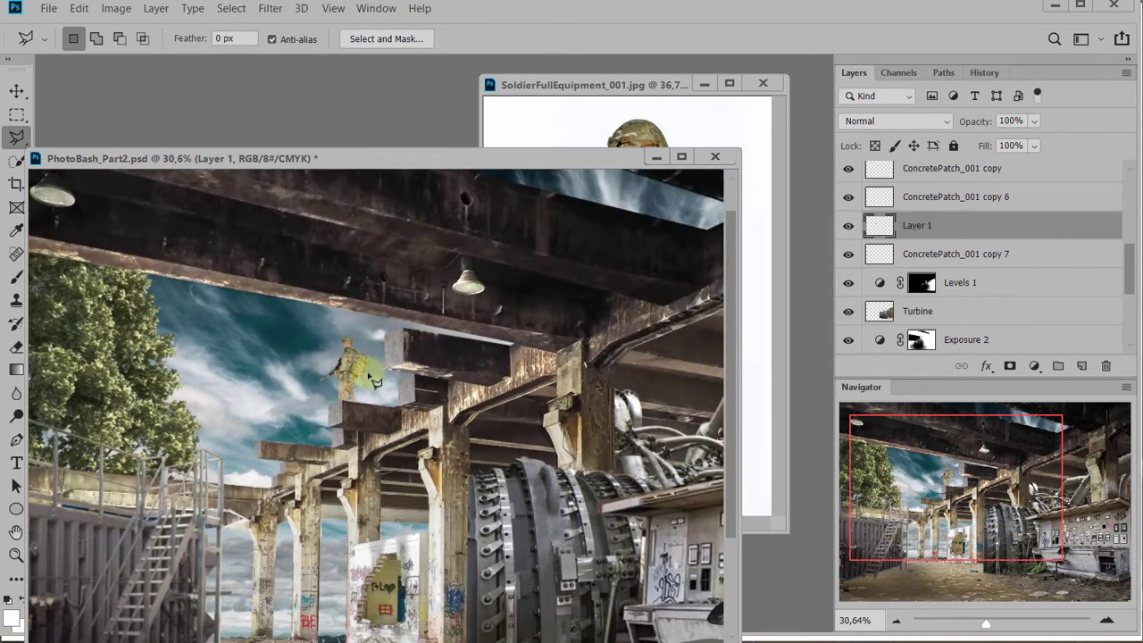
scroll(370, 370, "down", 2)
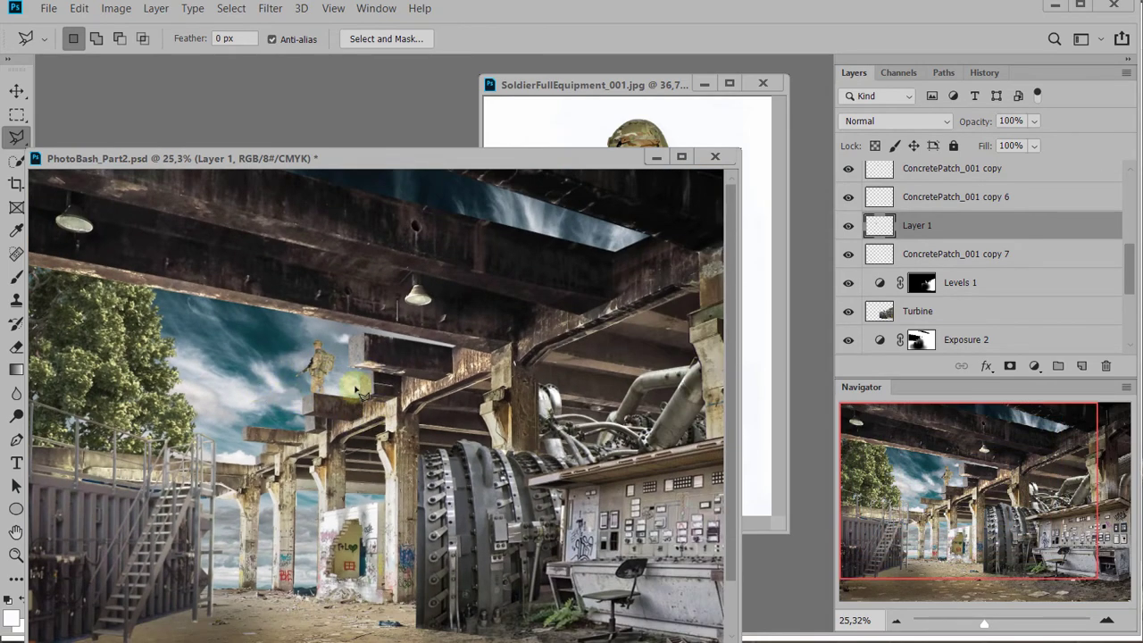
scroll(318, 406, "up", 4)
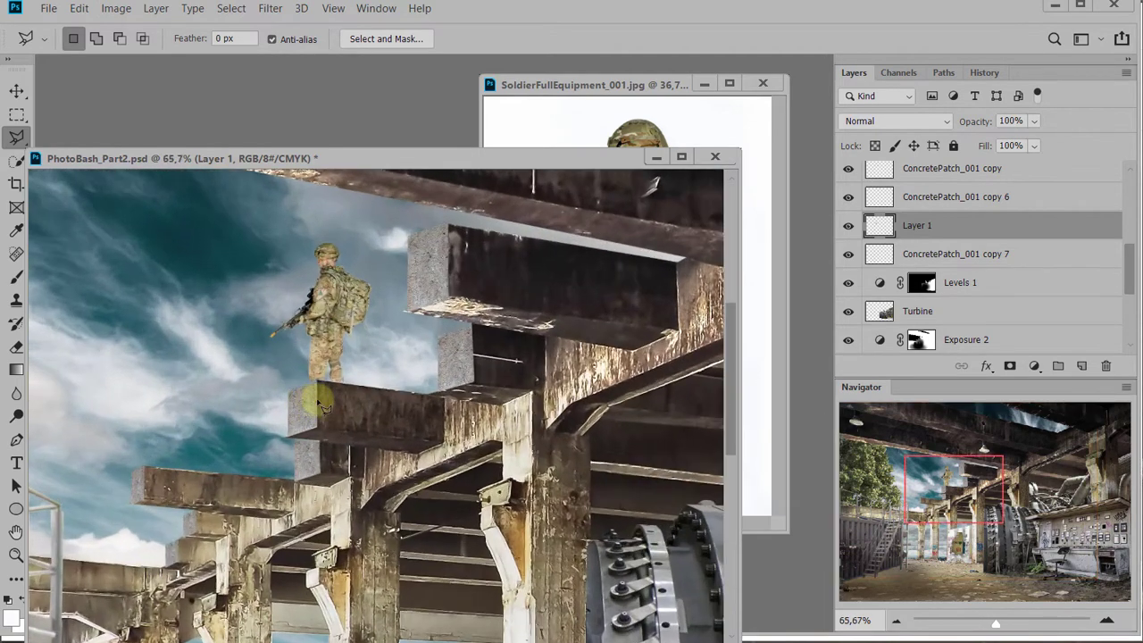
double_click(920, 225)
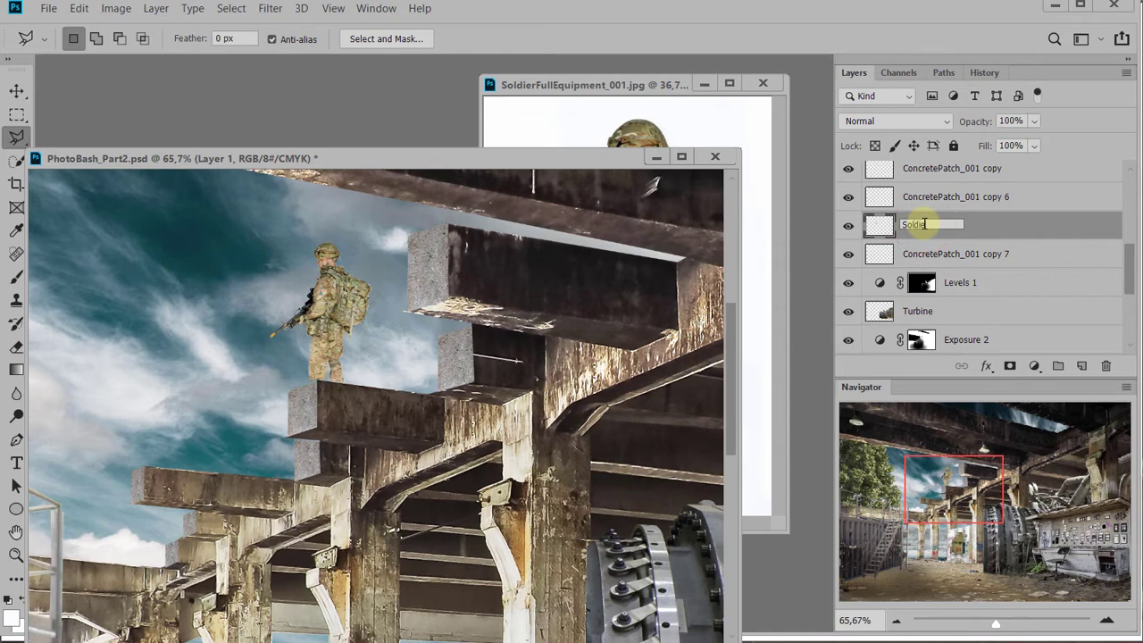
key("Return")
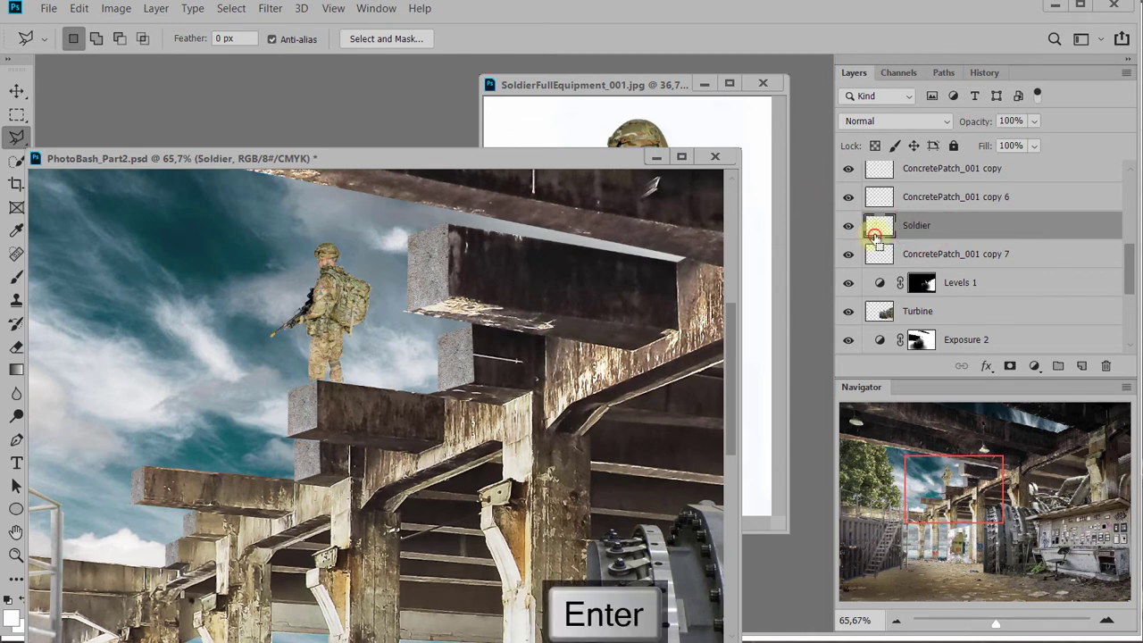
Darken the soldier with an Exposure adjustment masked to his outline, using Exposure -1.00 and Gamma Correction 0.73, and compare before and after
left_click(875, 234, "ctrl")
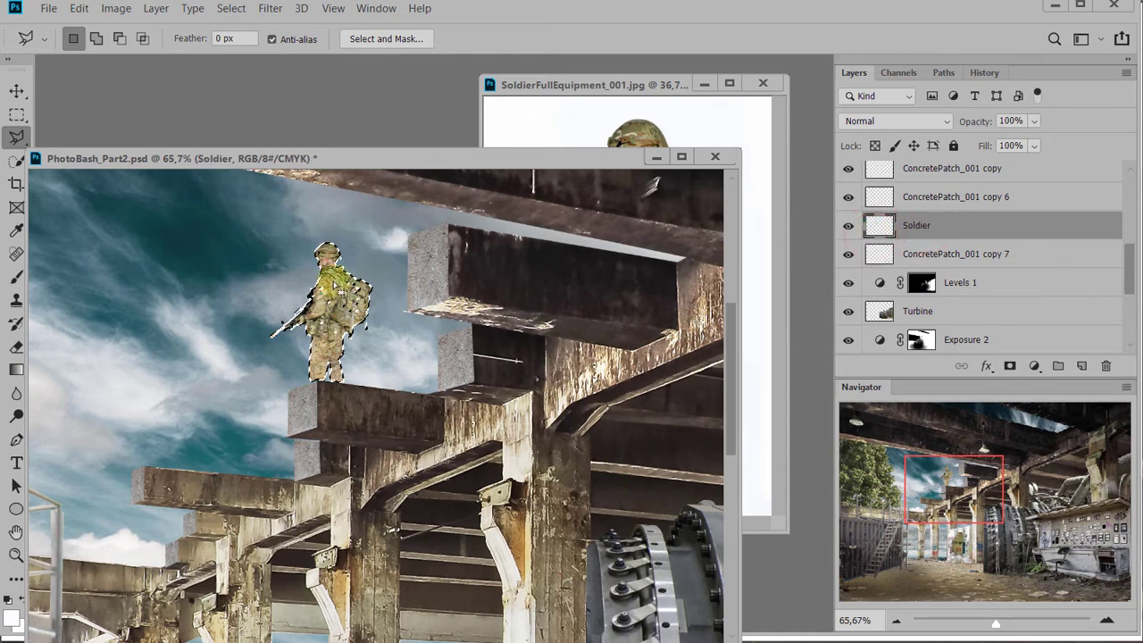
left_click(1036, 367)
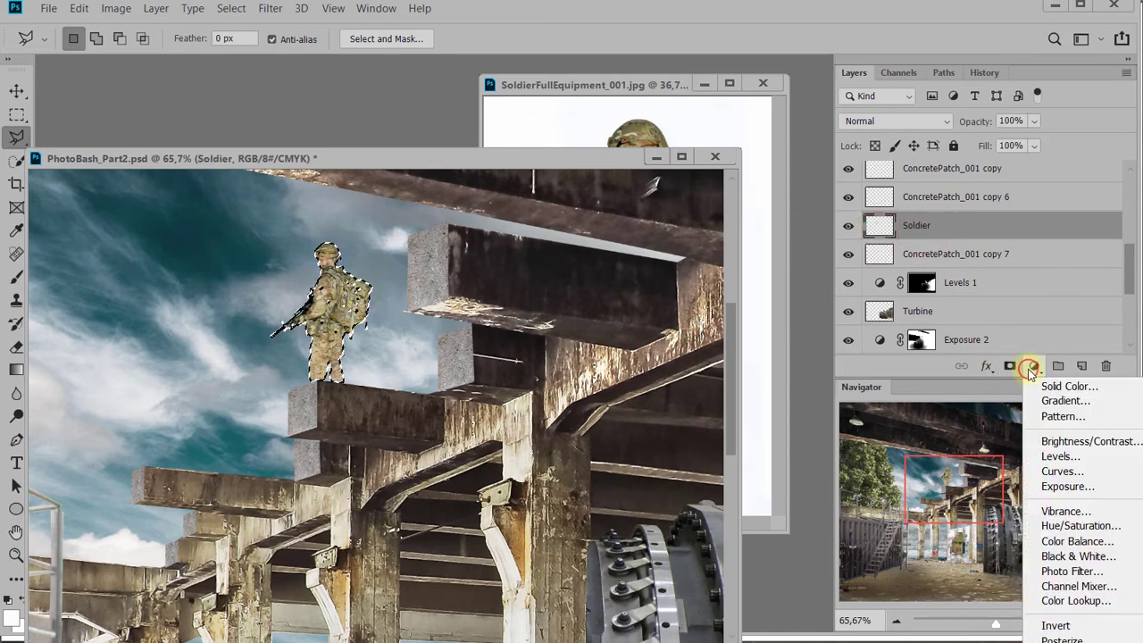
left_click(1088, 486)
left_click_drag(954, 325, 973, 324)
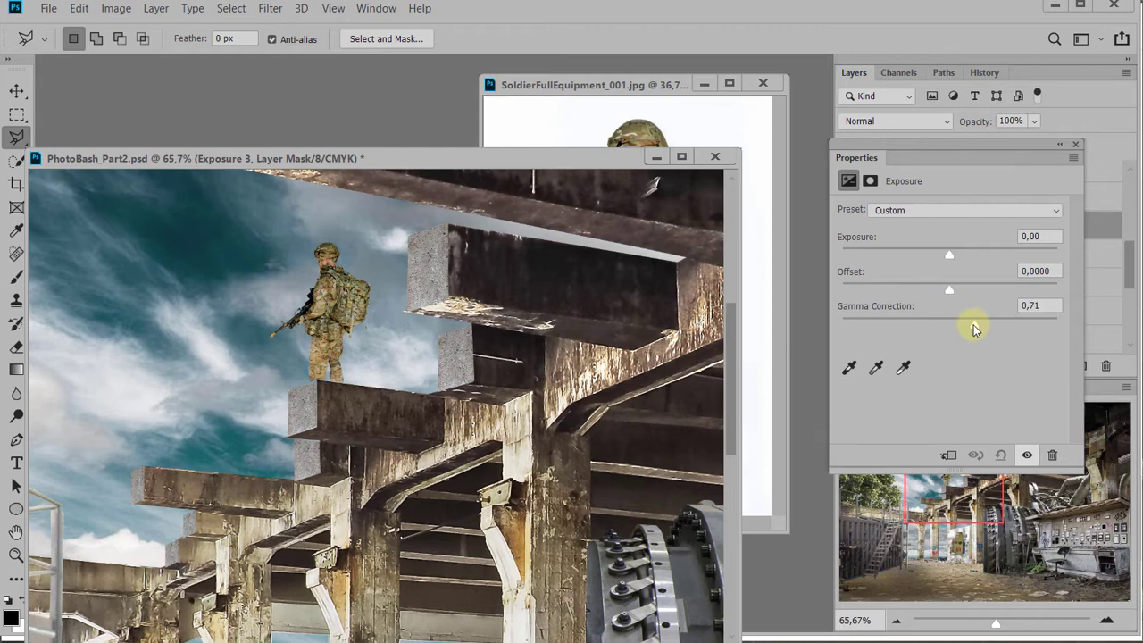
mouse_move(934, 255)
left_mouse_down()
mouse_move(958, 259)
mouse_move(933, 259)
left_mouse_up()
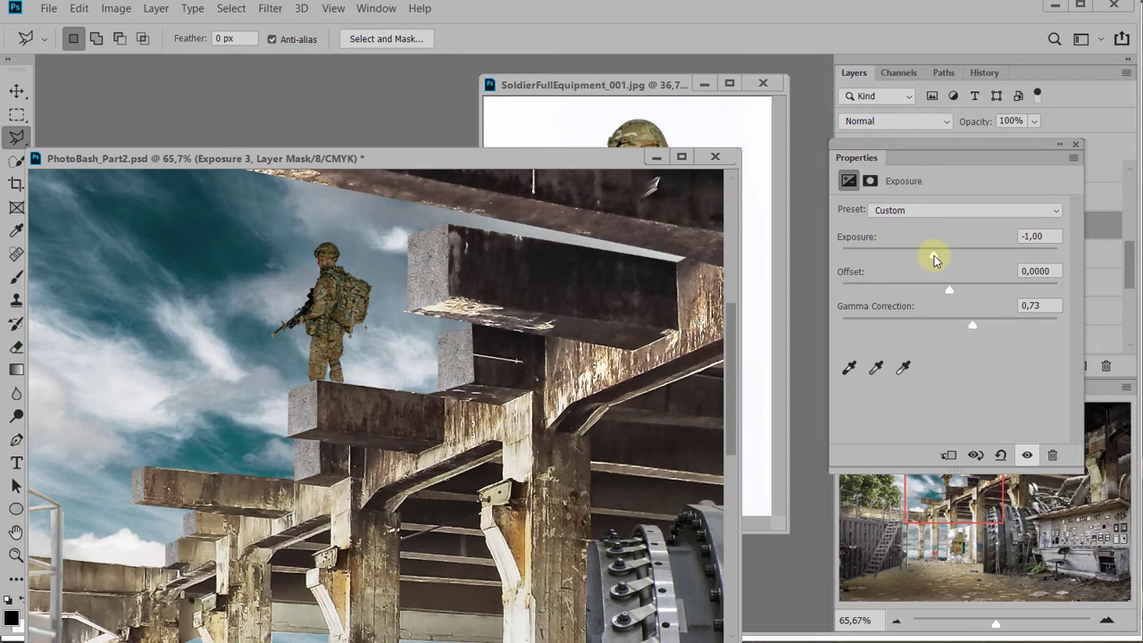
left_click(1027, 456)
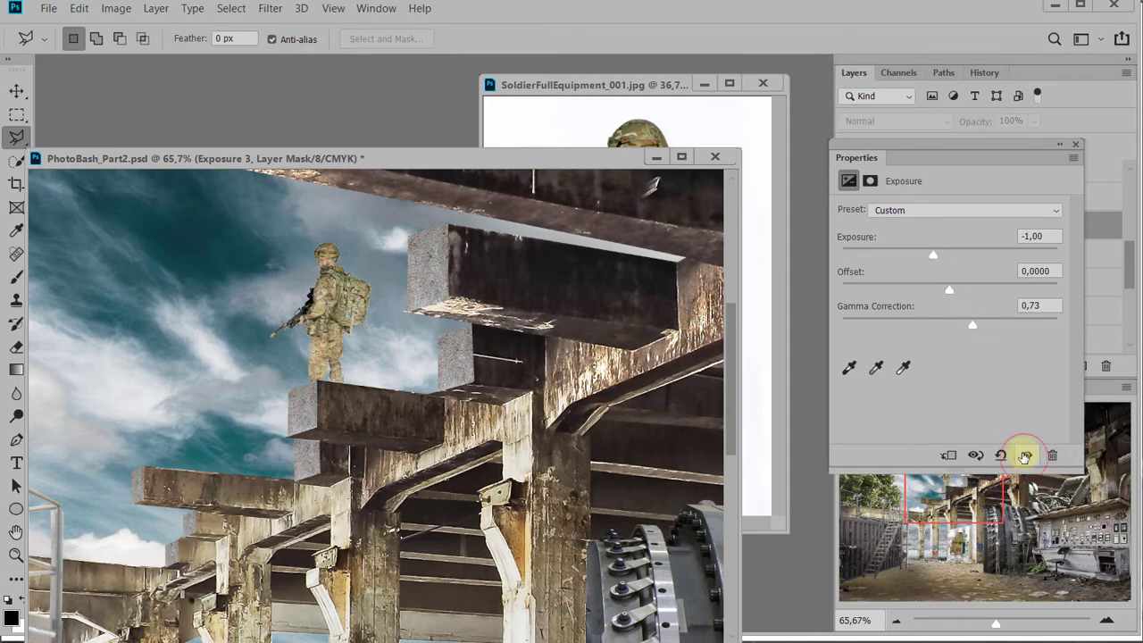
left_click(1027, 456)
left_click(1075, 145)
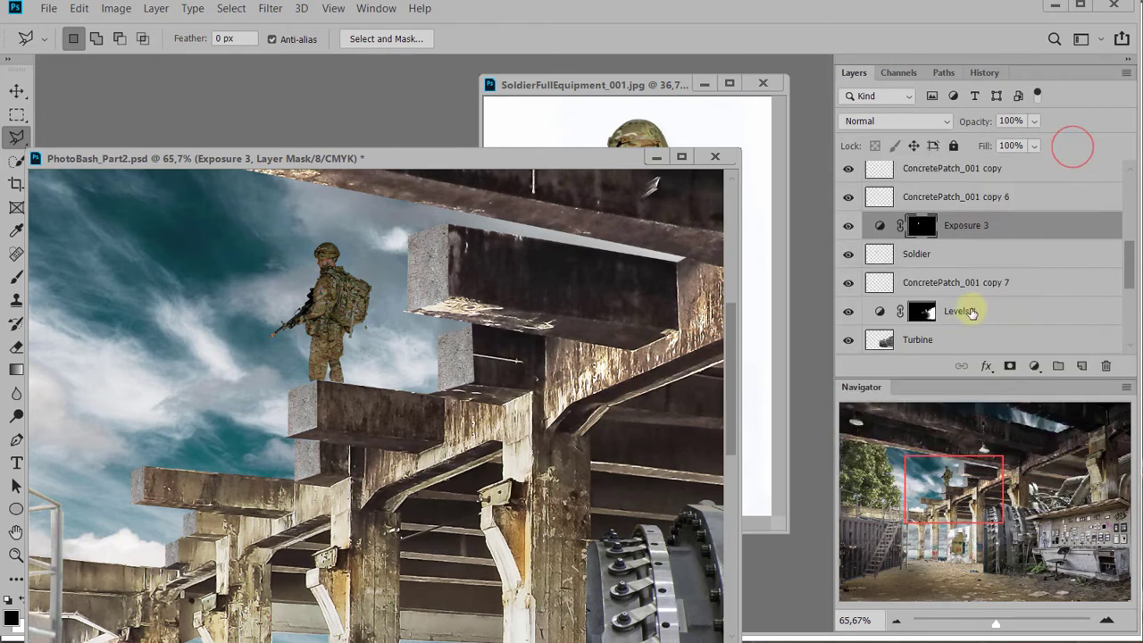
Load the Exposure 3 mask as a selection, hide its edges, and brush black at 27% opacity and 168 px along the soldier's front side
left_click(920, 227, "ctrl")
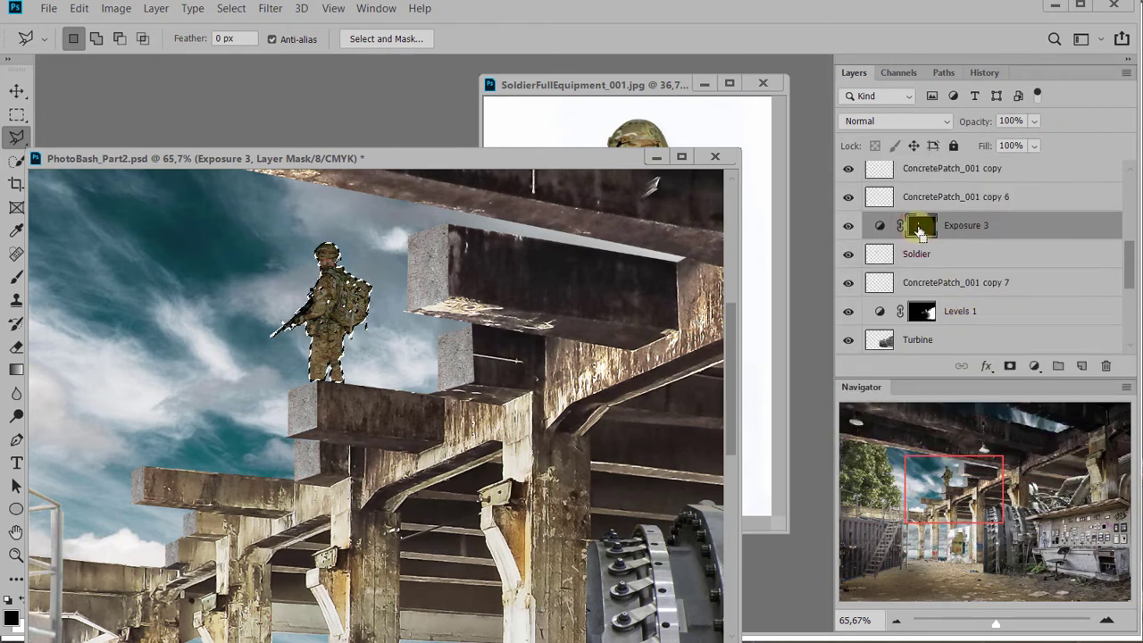
key("ctrl+h")
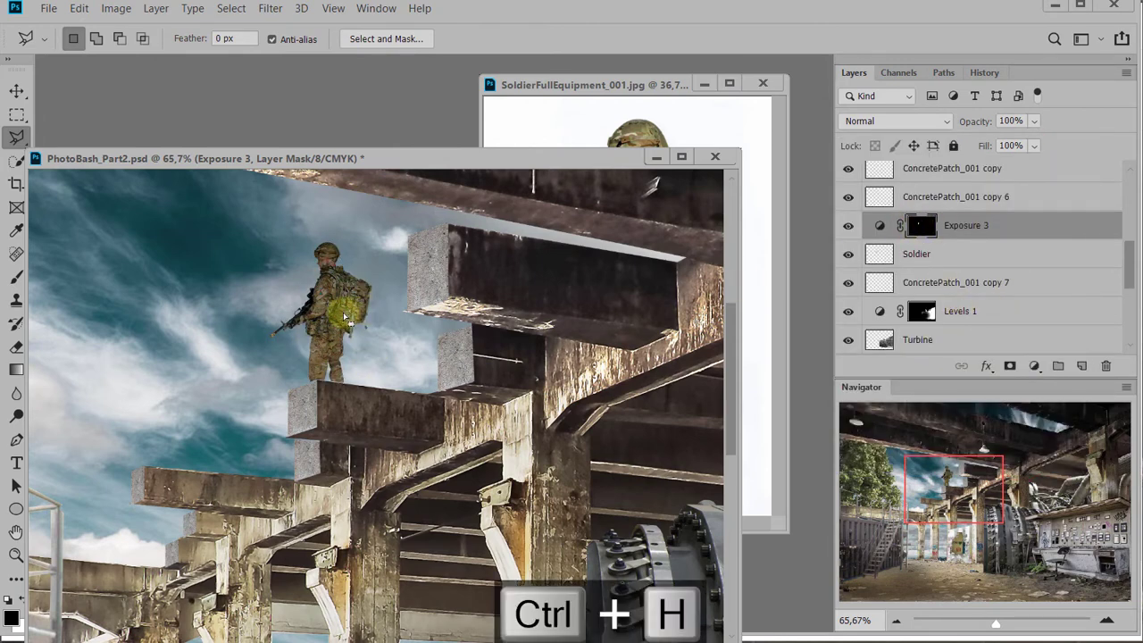
key("b")
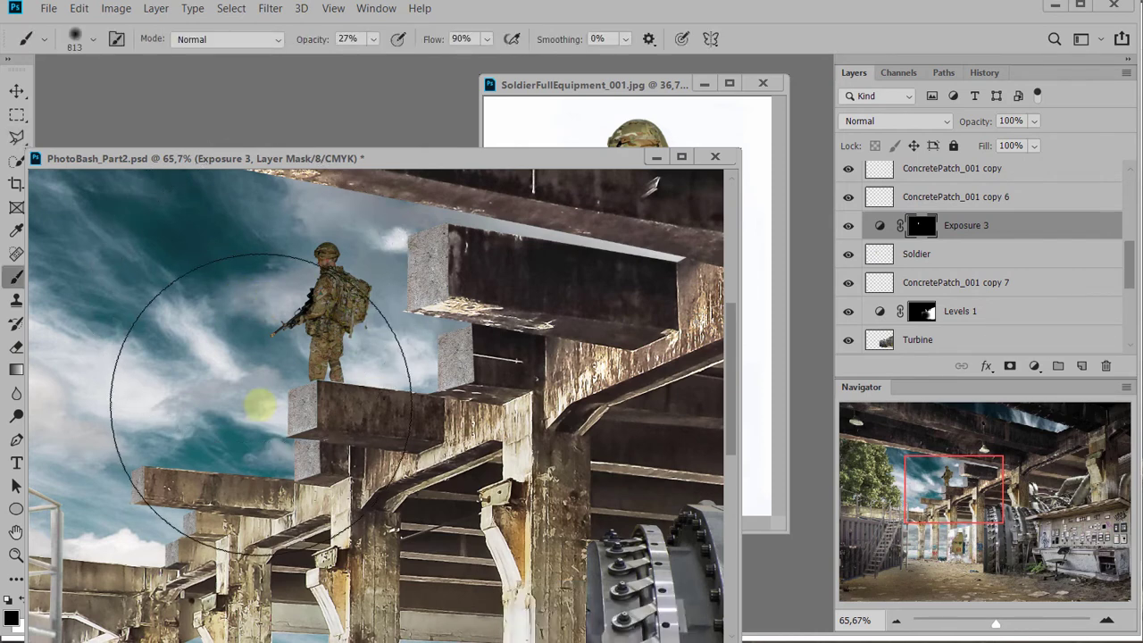
right_click(261, 404, "alt")
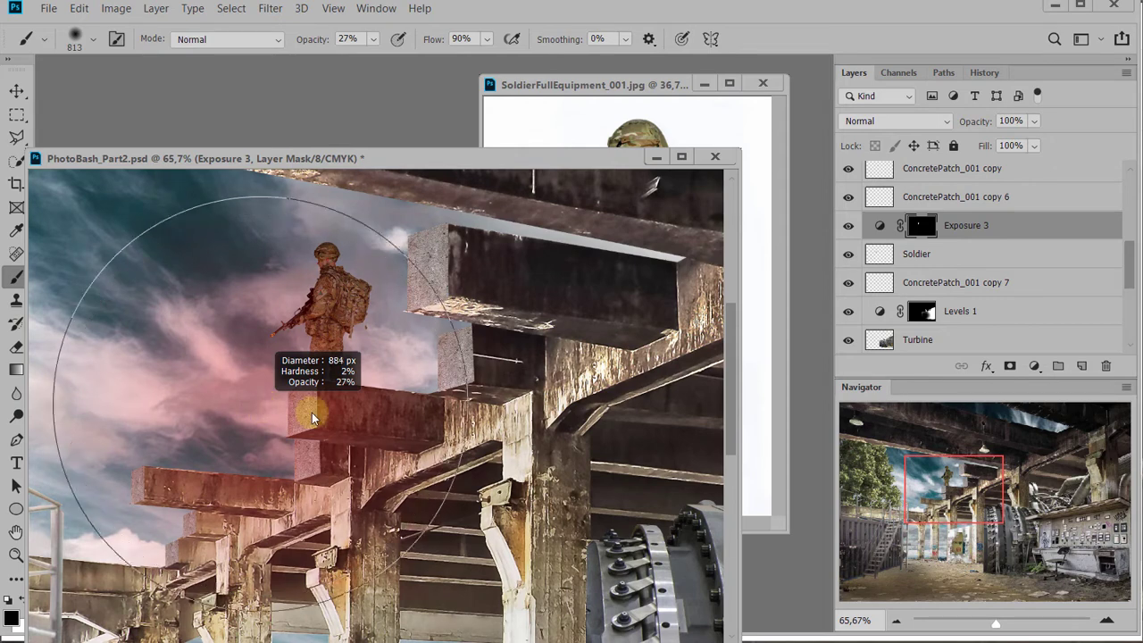
mouse_move(265, 403)
left_mouse_down()
mouse_move(146, 439)
mouse_move(67, 436)
left_mouse_up()
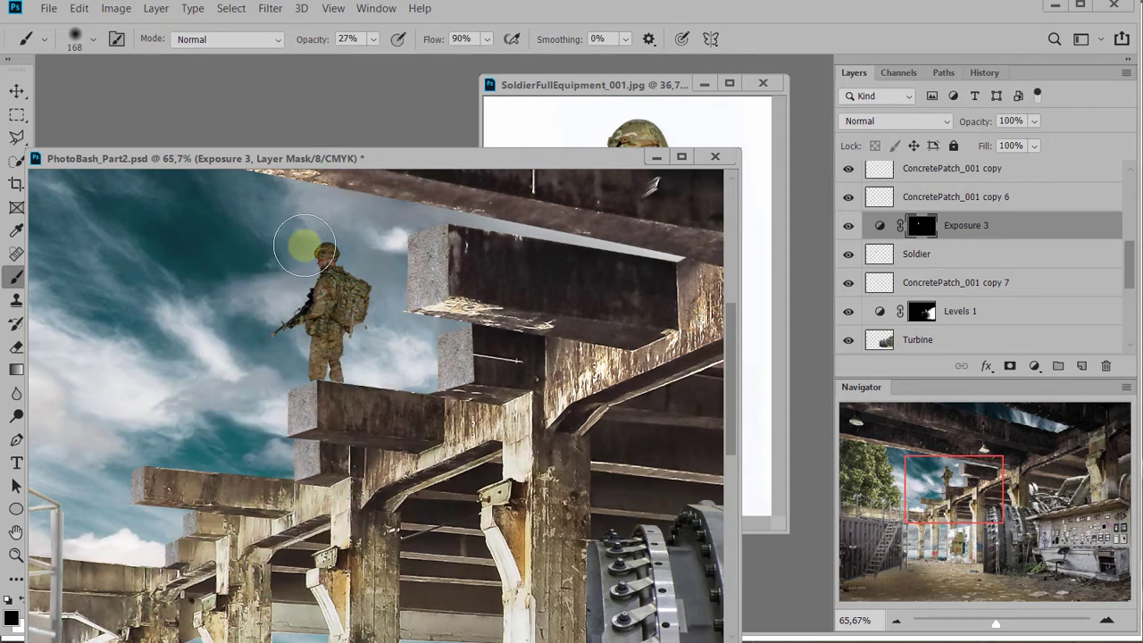
mouse_move(304, 246)
left_mouse_down()
mouse_move(276, 305)
mouse_move(316, 322)
mouse_move(391, 297)
mouse_move(337, 240)
mouse_move(320, 244)
mouse_move(261, 313)
mouse_move(276, 320)
mouse_move(262, 341)
mouse_move(288, 243)
mouse_move(305, 263)
left_mouse_up()
mouse_move(277, 321)
left_mouse_down()
mouse_move(267, 336)
mouse_move(277, 343)
mouse_move(273, 384)
left_mouse_up()
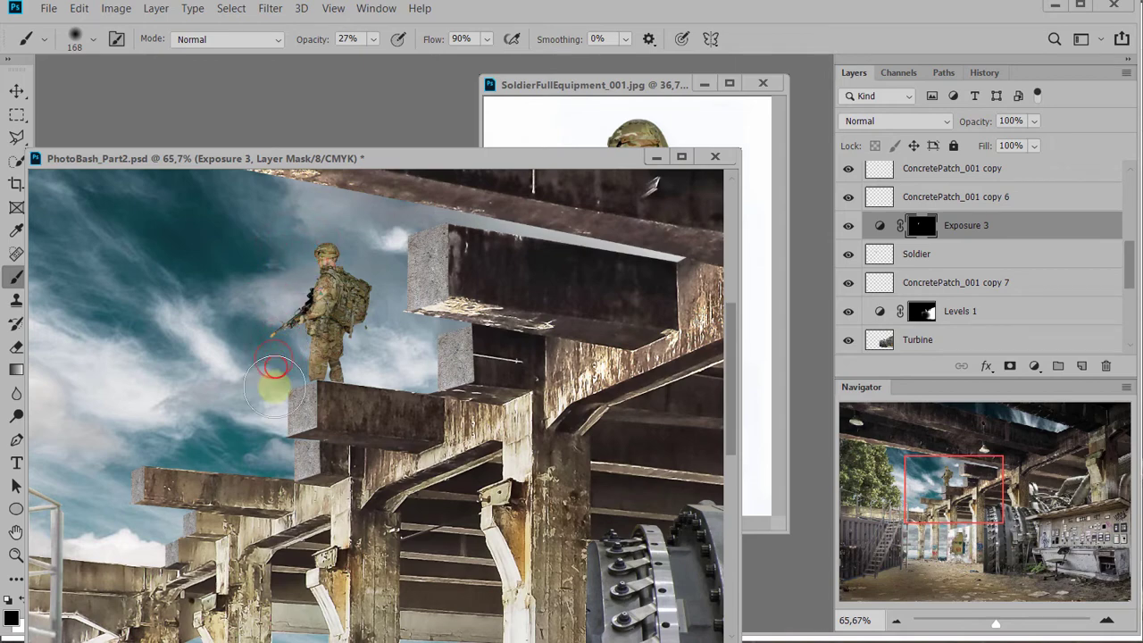
left_click_drag(297, 236, 304, 254)
scroll(401, 408, "down", 4)
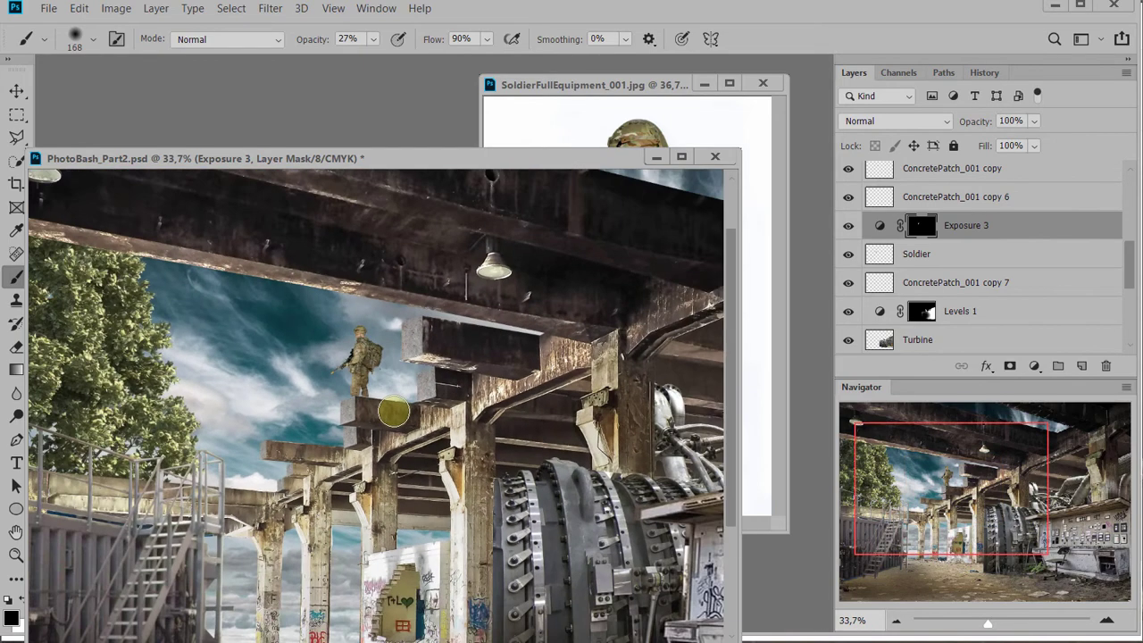
scroll(414, 451, "down", 1)
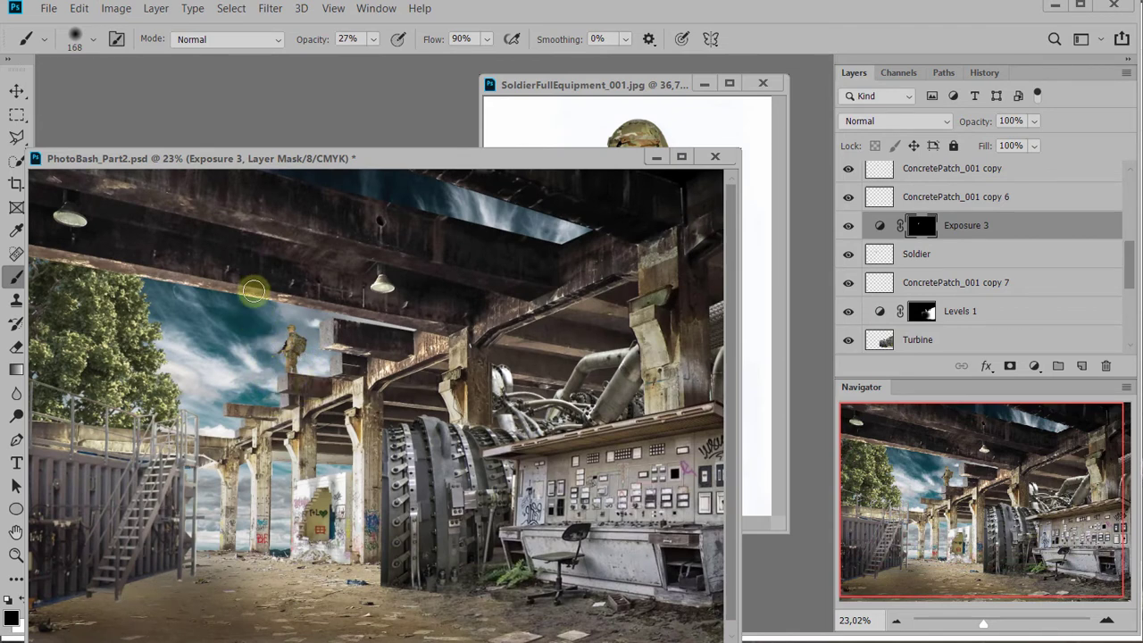
scroll(276, 318, "down", 1)
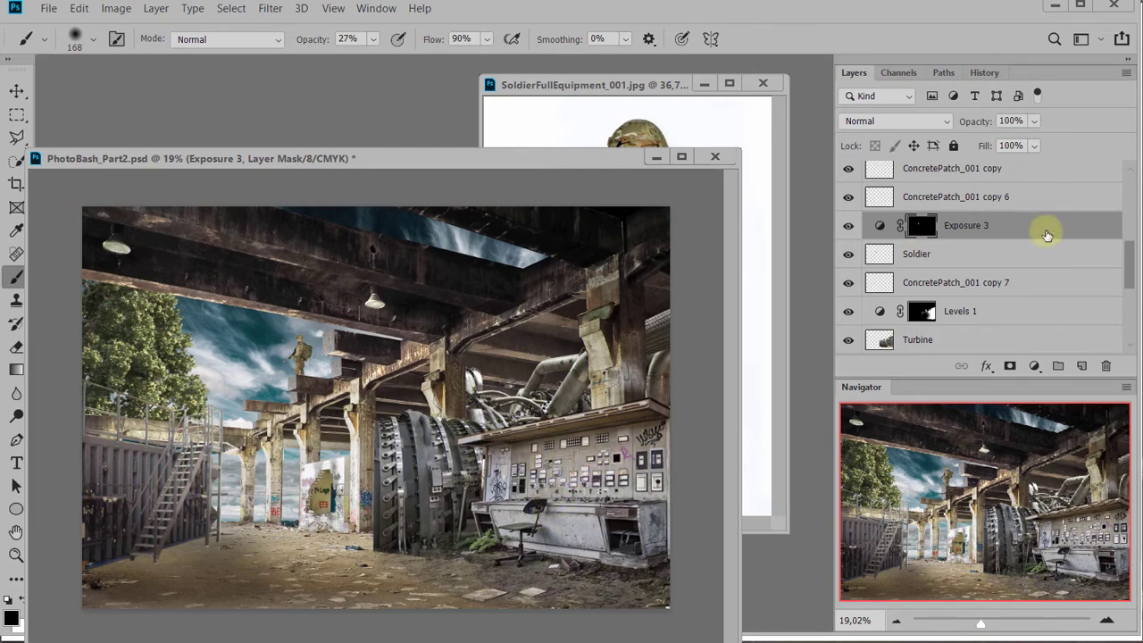
Activate the Control layer and load its outline as a selection restricted to the area its layer mask leaves visible
scroll(1027, 223, "up", 5)
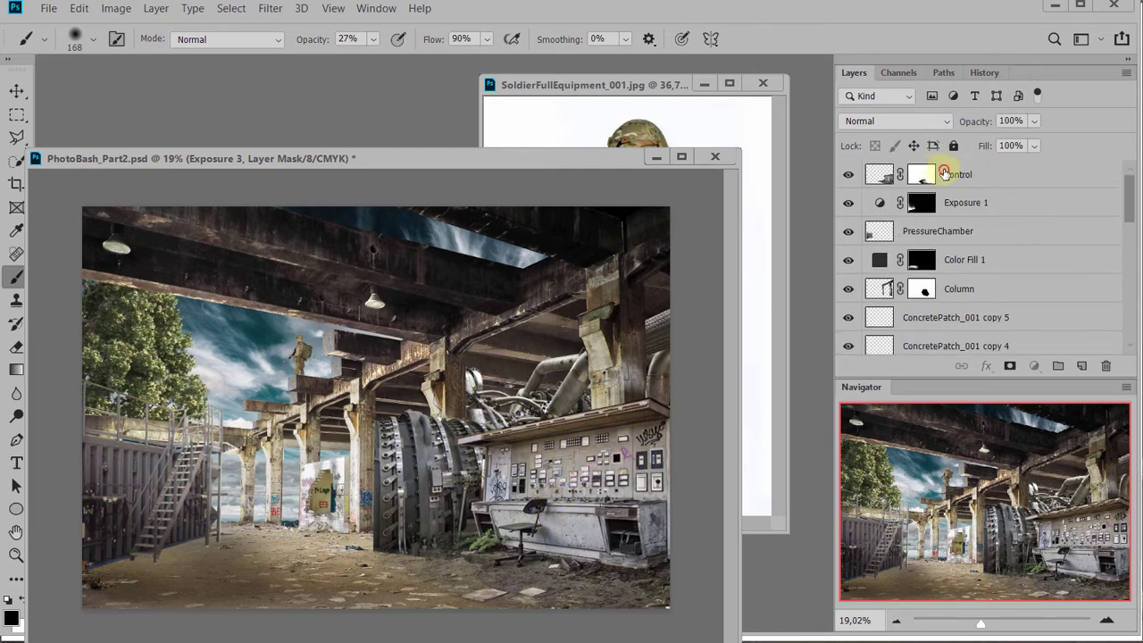
left_click(881, 177)
left_click(881, 176, "ctrl")
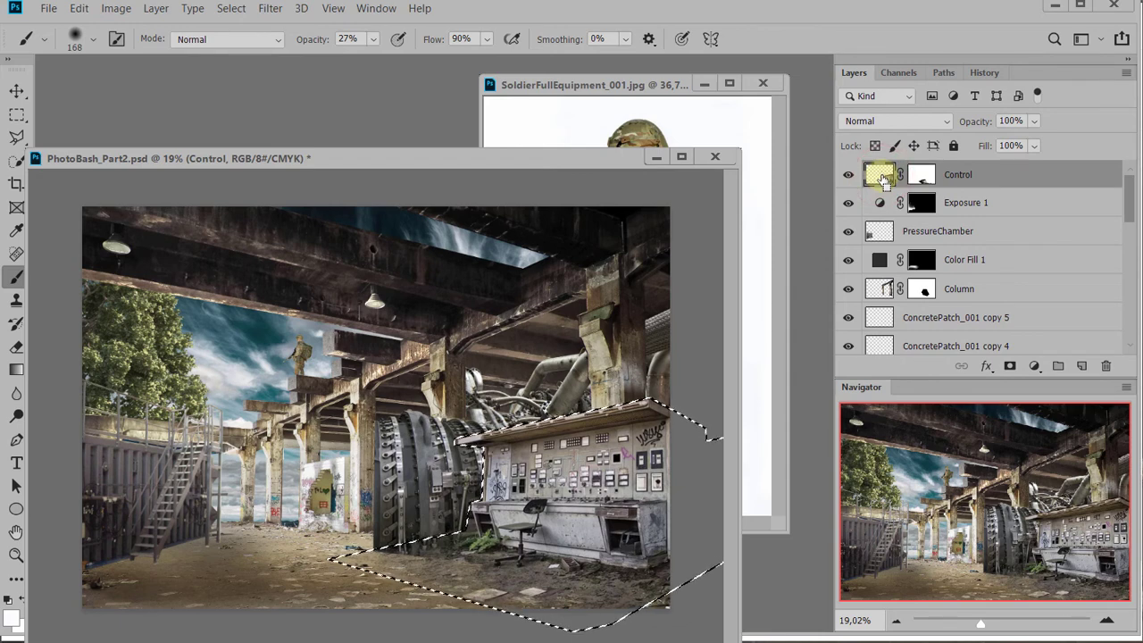
left_click(925, 177, "ctrl+alt+shift")
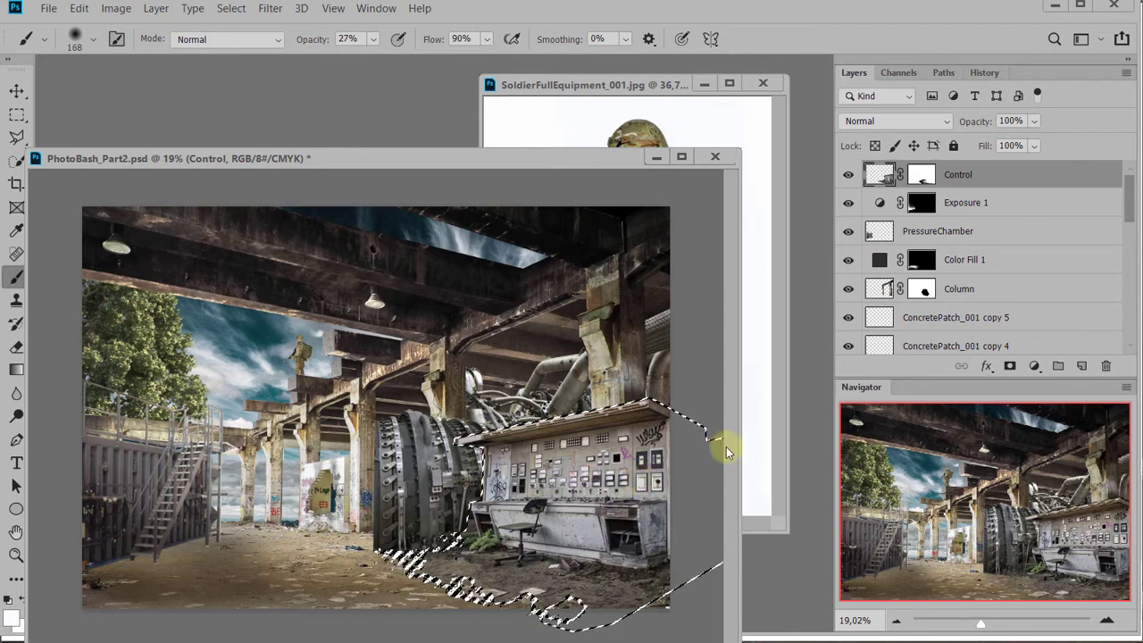
Add a Hue/Saturation adjustment masked to the control desk selection, with Hue +12 and Saturation +13
left_click(1036, 367)
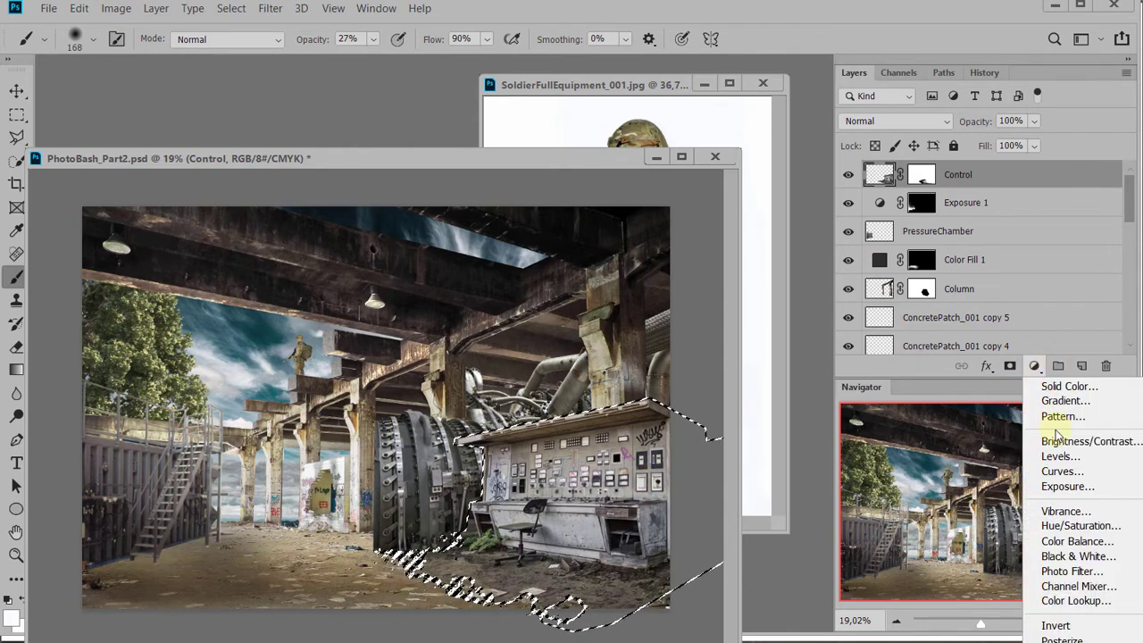
left_click(1076, 526)
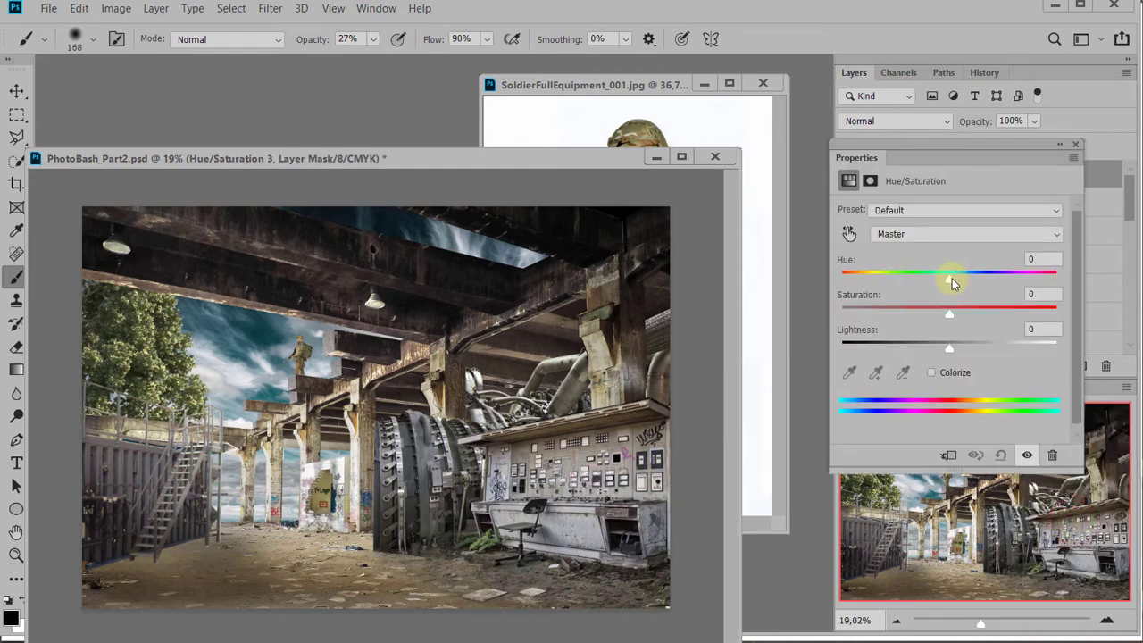
left_click(949, 321)
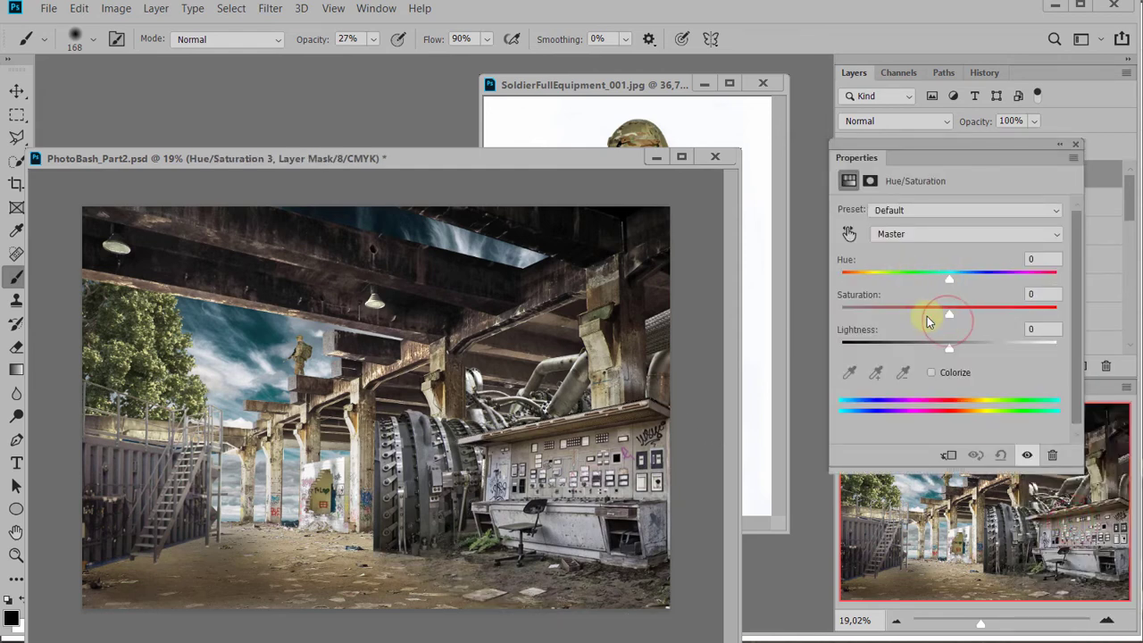
left_click_drag(949, 314, 929, 322)
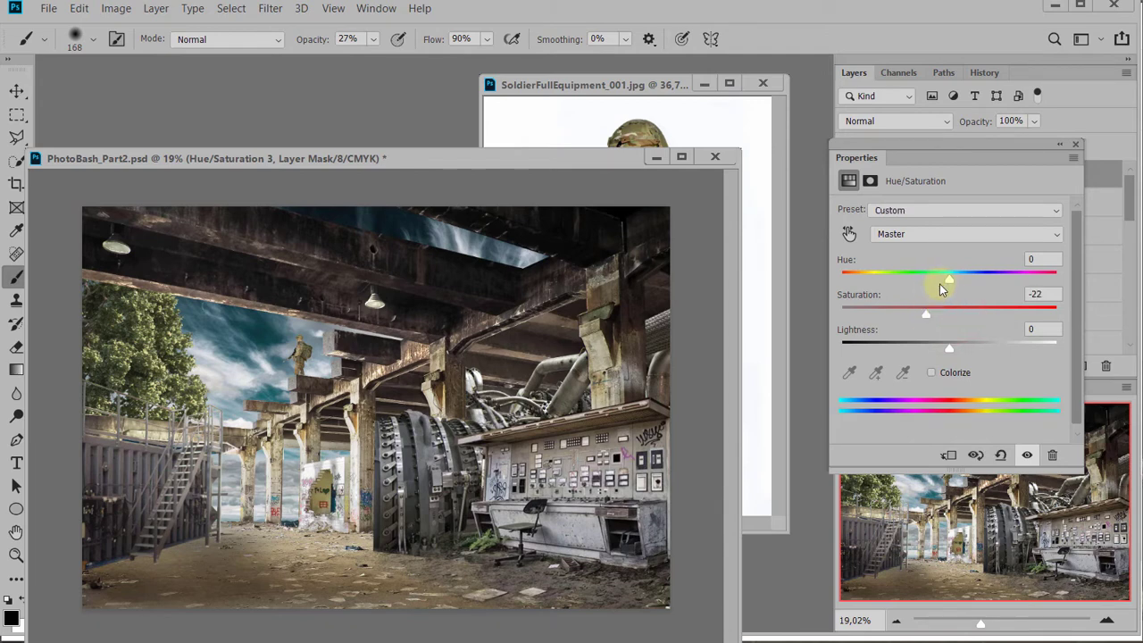
left_click_drag(951, 278, 1004, 282)
left_click(926, 316)
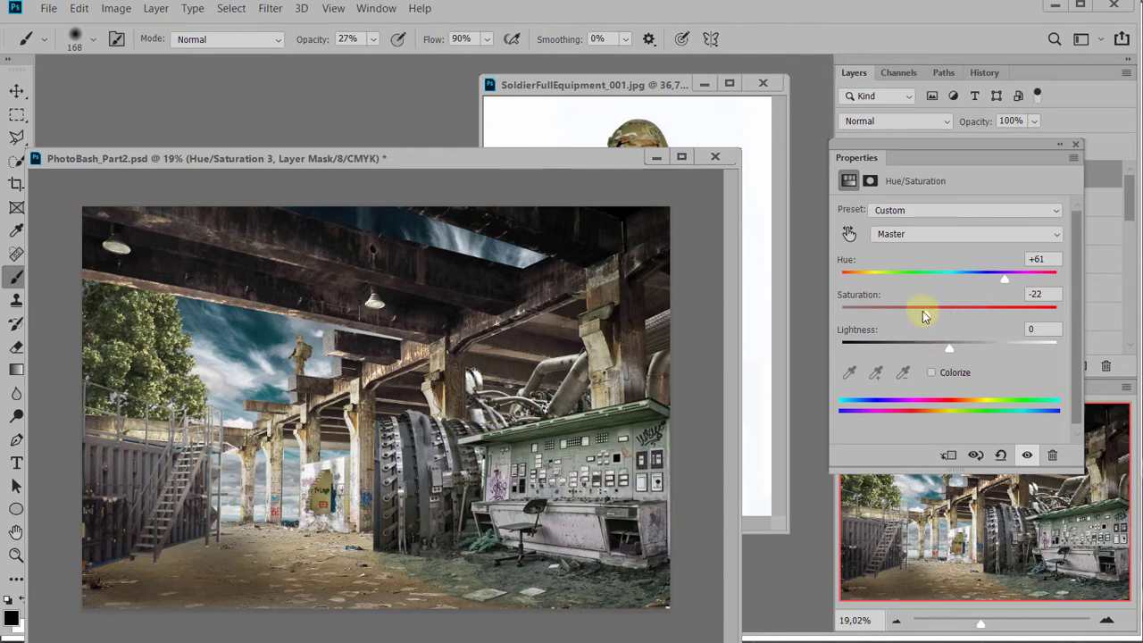
left_click_drag(927, 316, 964, 286)
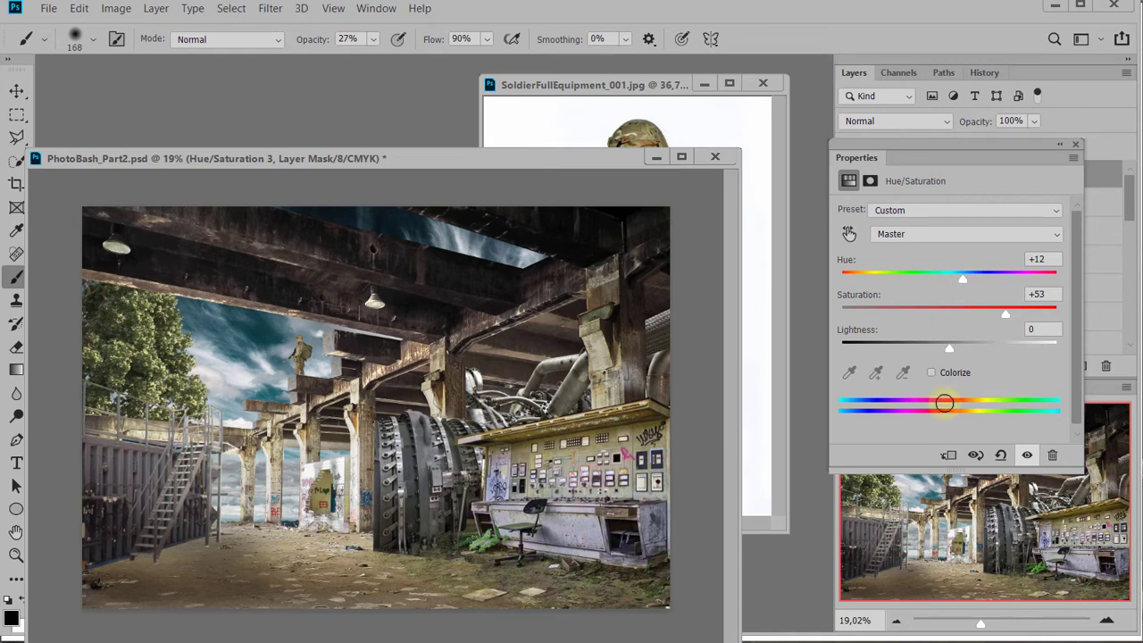
left_click_drag(1006, 315, 965, 327)
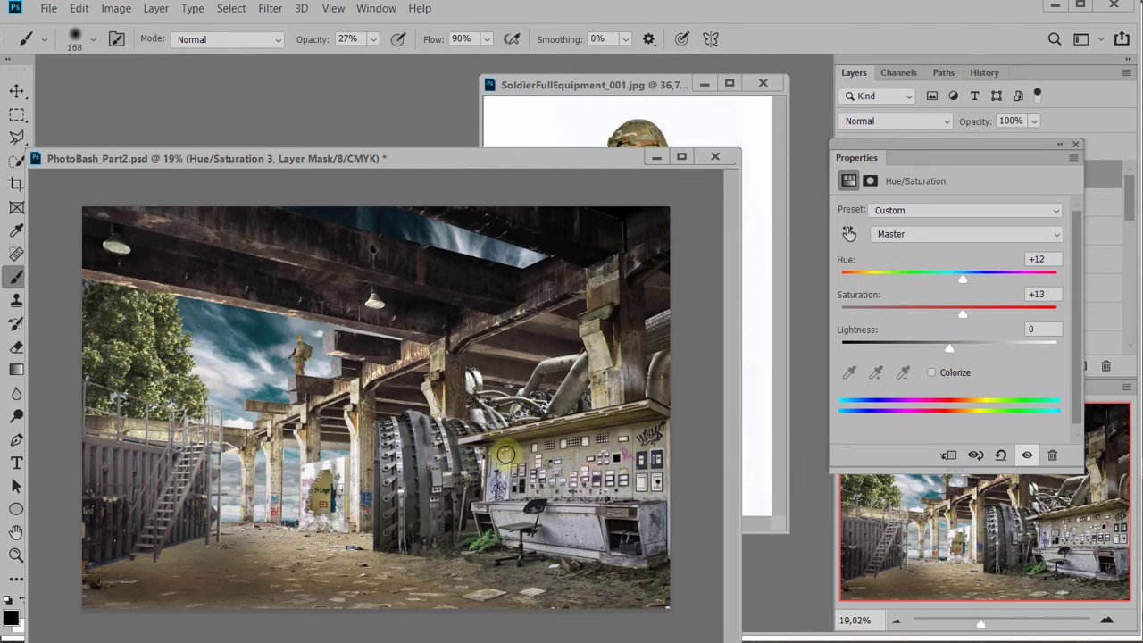
left_click(1075, 144)
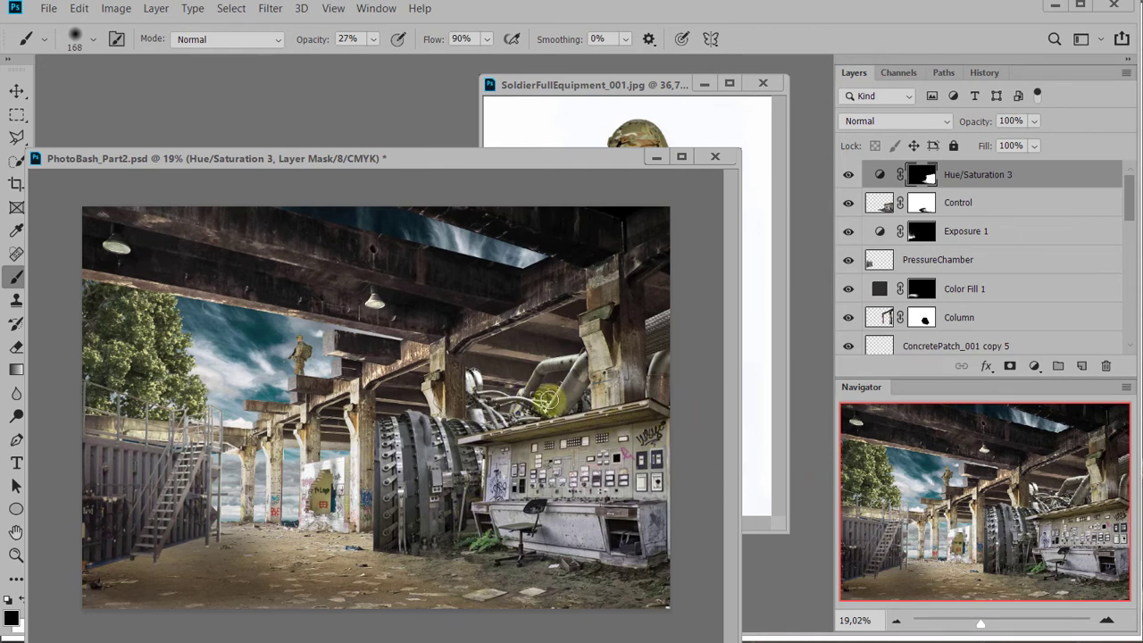
Outline the concrete column between the graffiti wall and the turbine with the Polygonal Lasso, including its upper bracket, and close the selection
key("l")
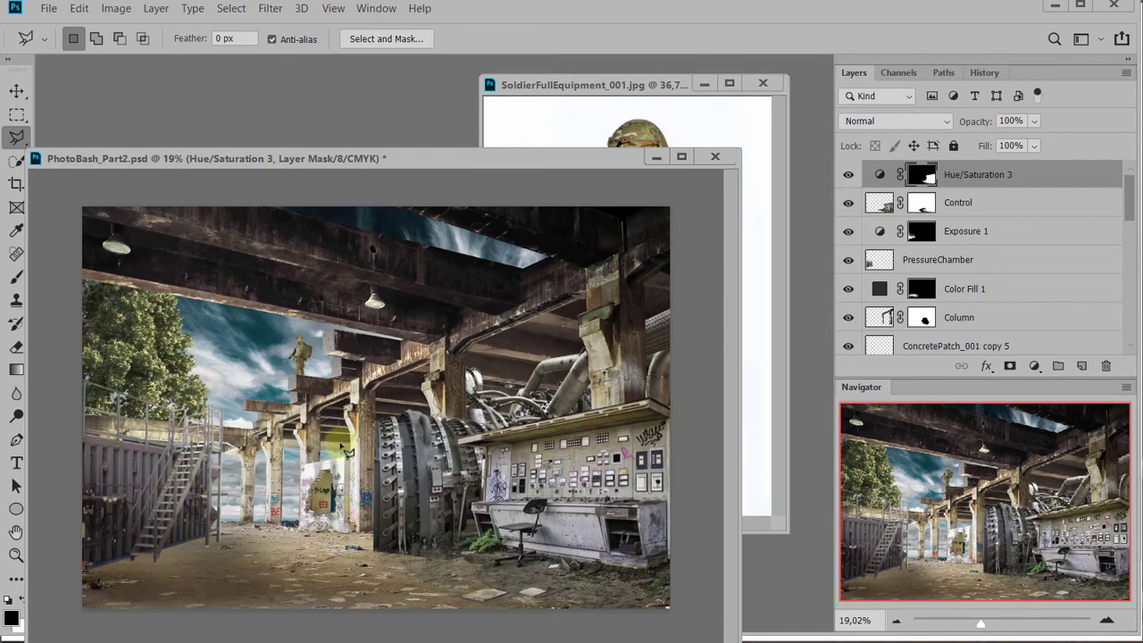
scroll(348, 528, "up", 2)
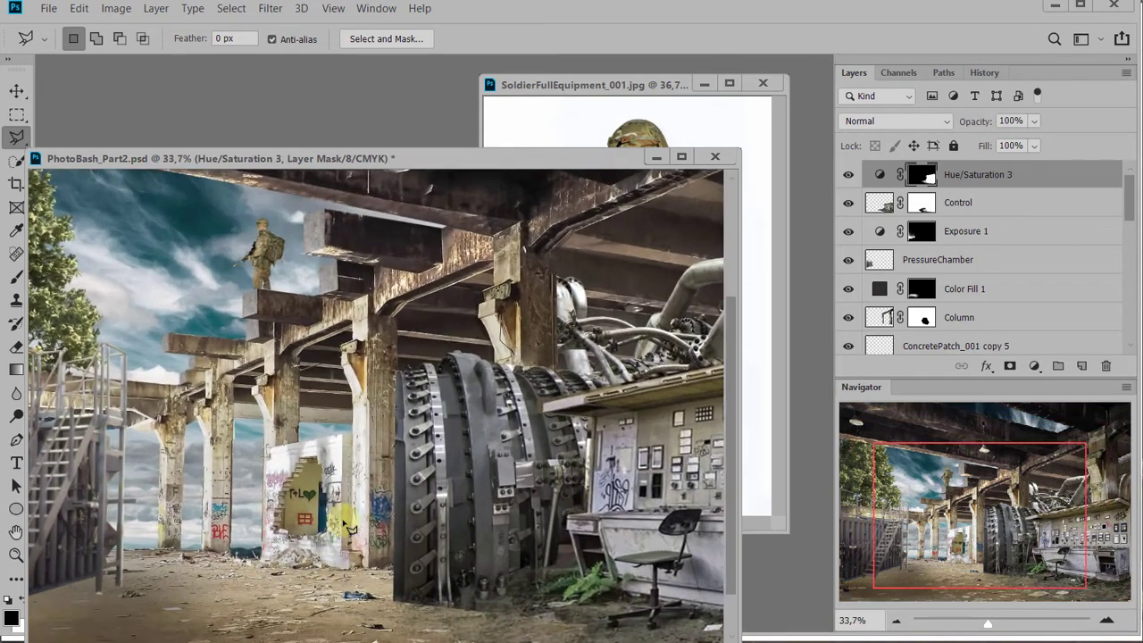
scroll(350, 528, "up", 3)
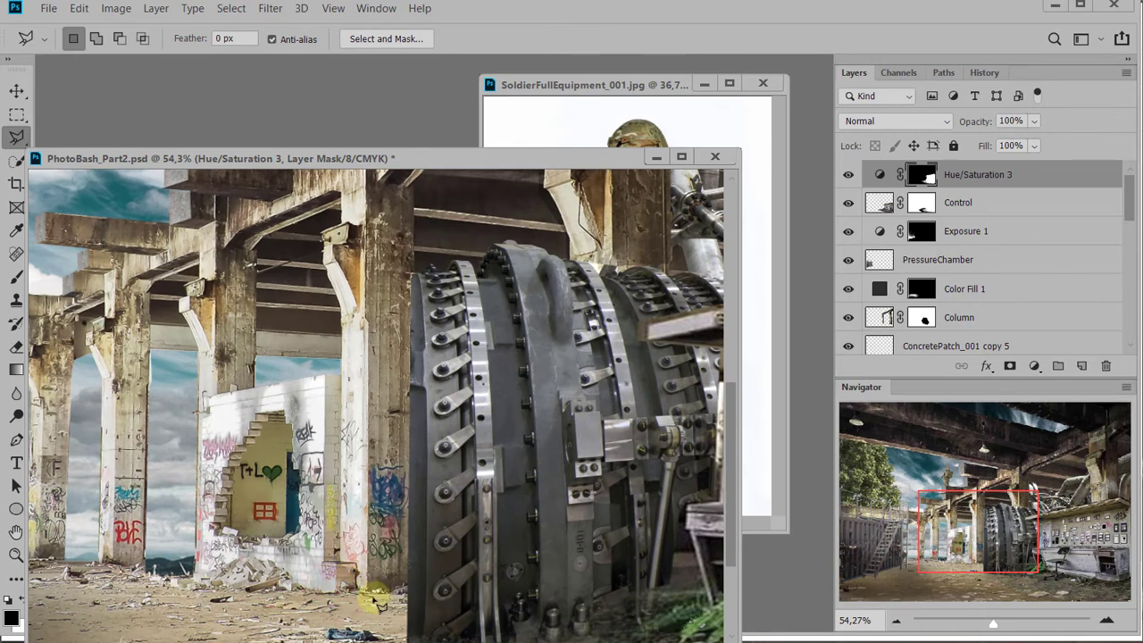
left_click(414, 595)
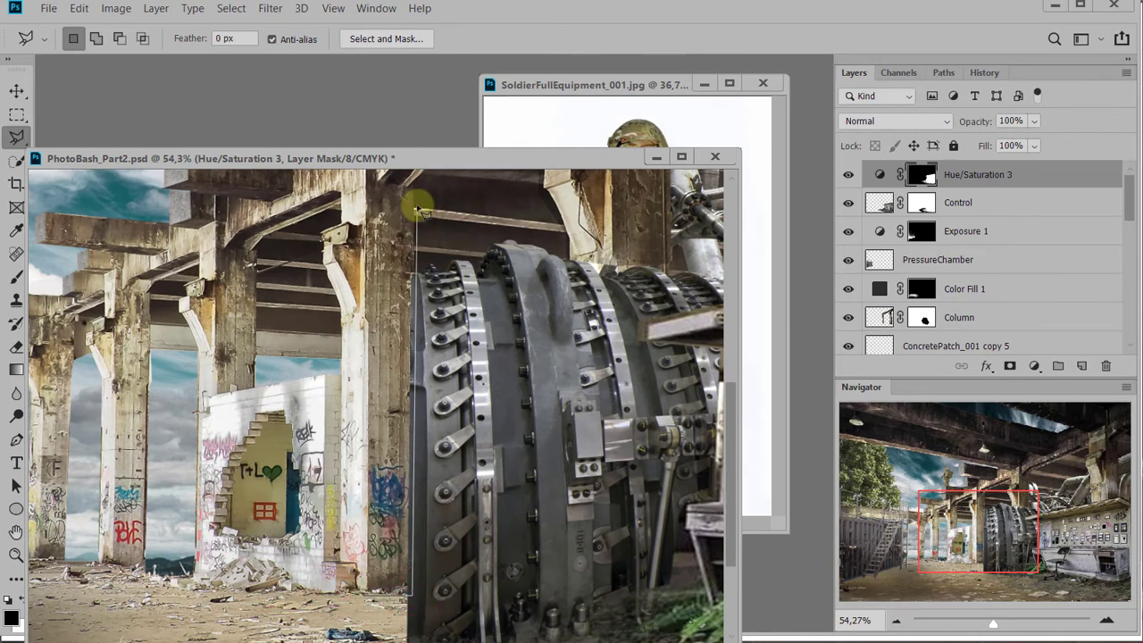
left_click(415, 206)
left_click(341, 211)
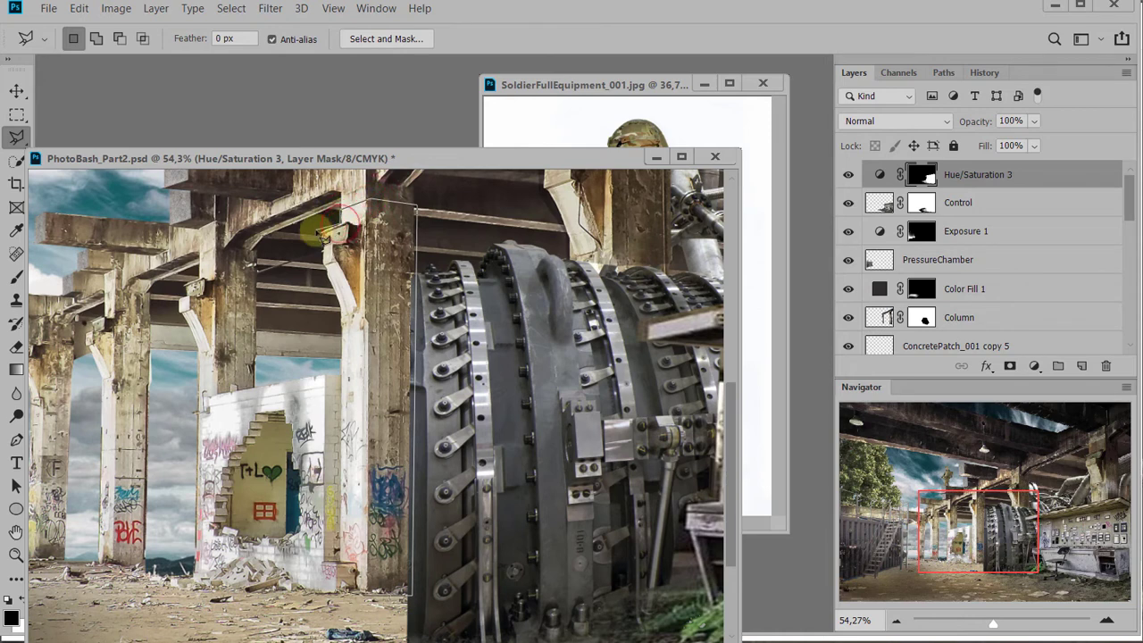
left_click(323, 231)
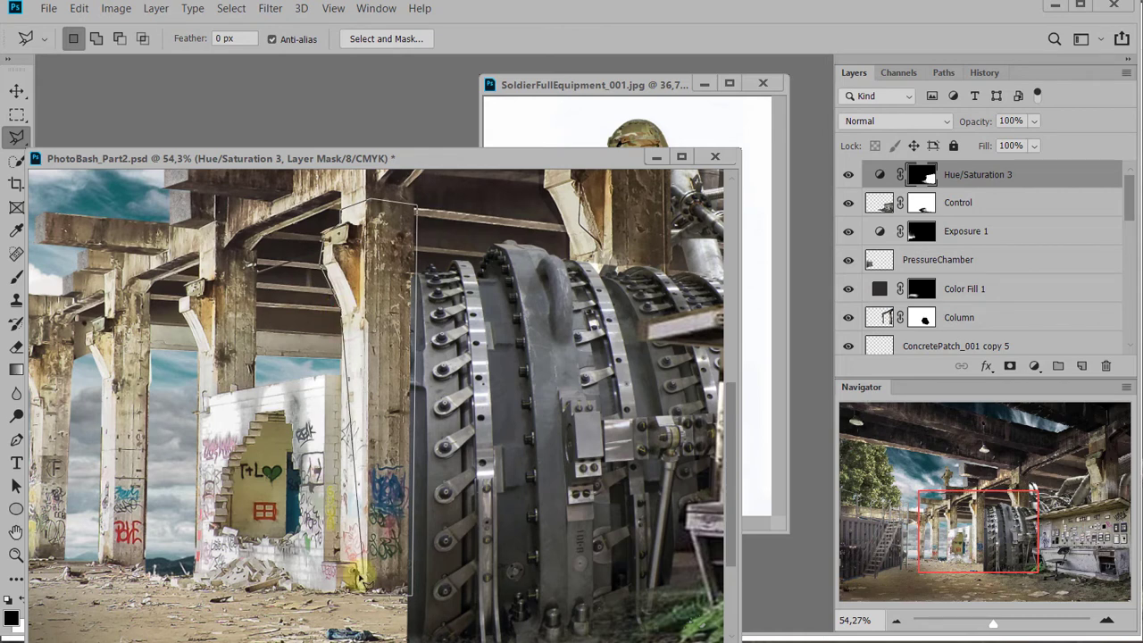
left_click(344, 597)
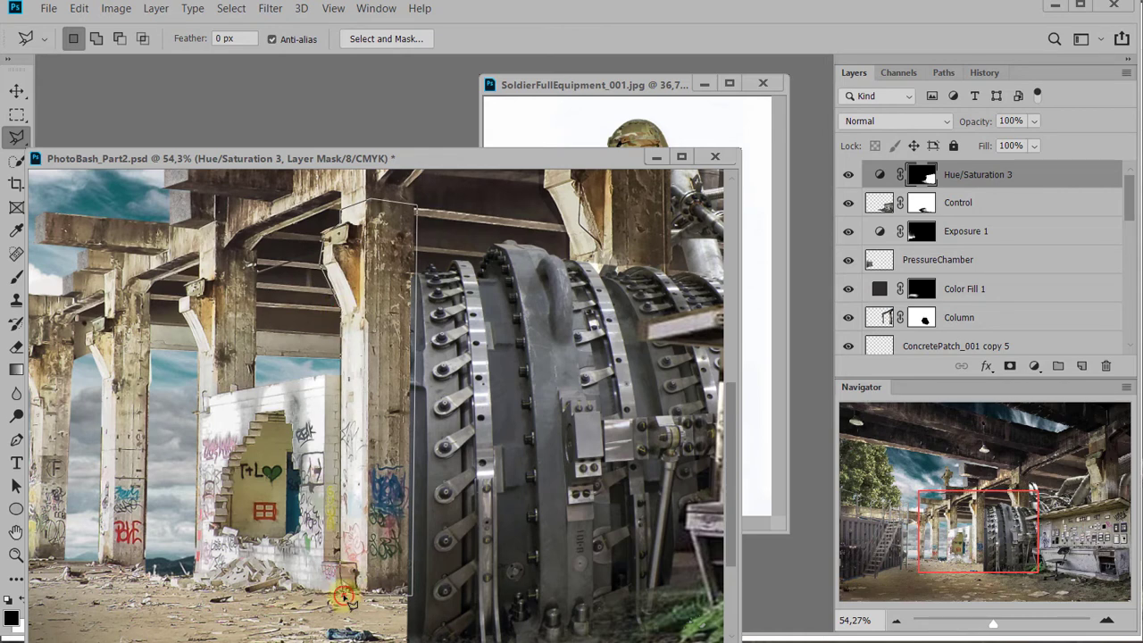
left_click(344, 596)
Add a Hue/Saturation adjustment masked to the selected column, turn on Colorize, and set Saturation to 55
left_click(1029, 366)
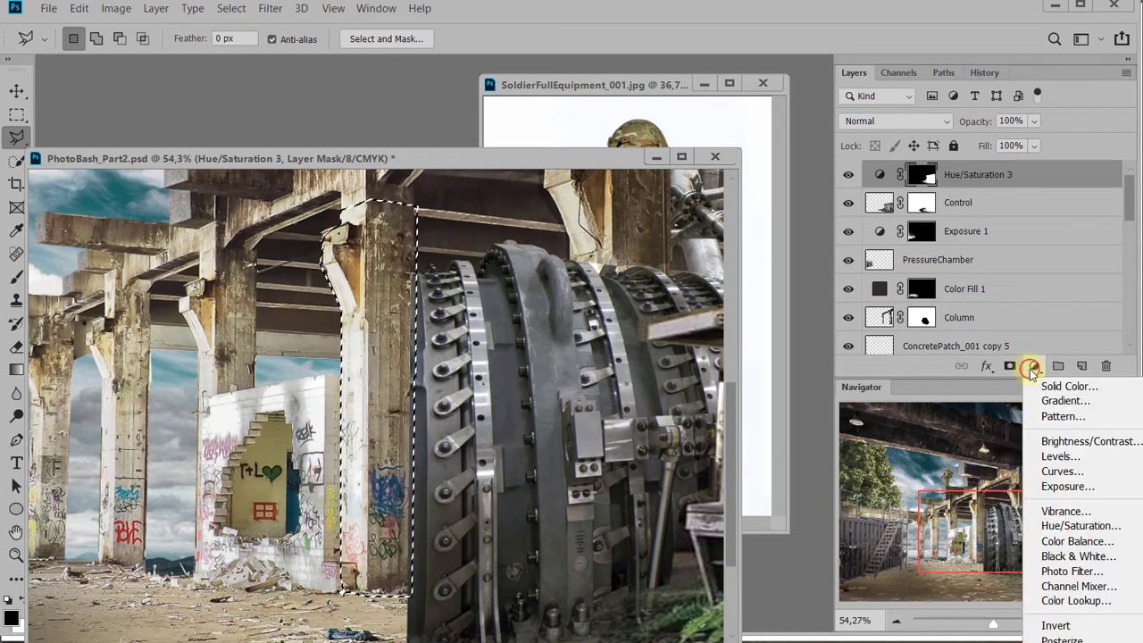
left_click(1075, 526)
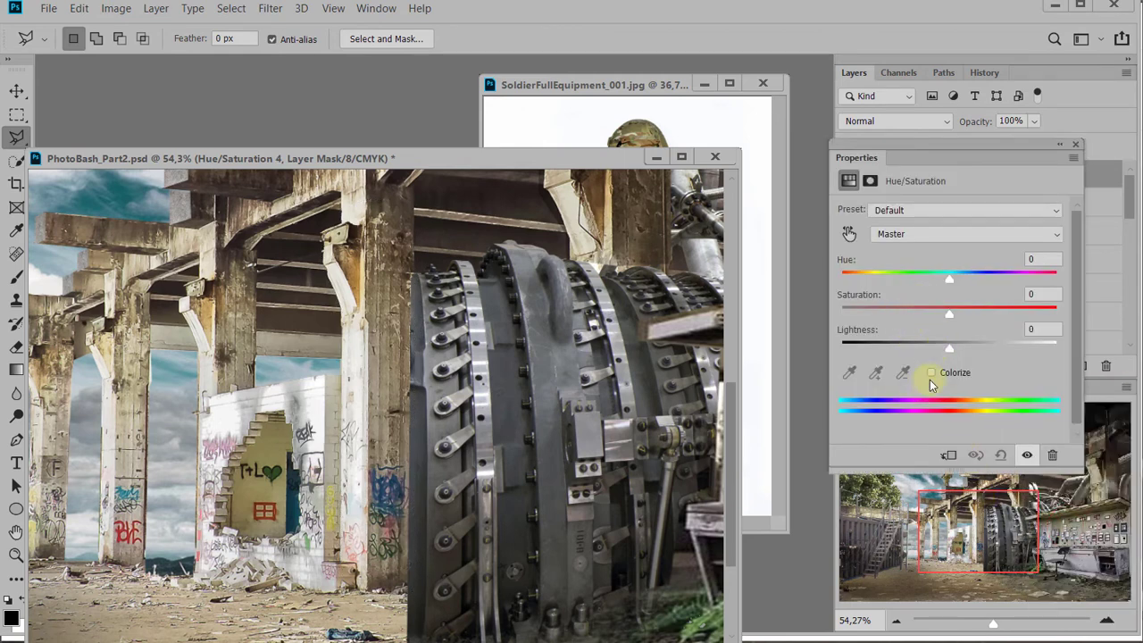
left_click(933, 375)
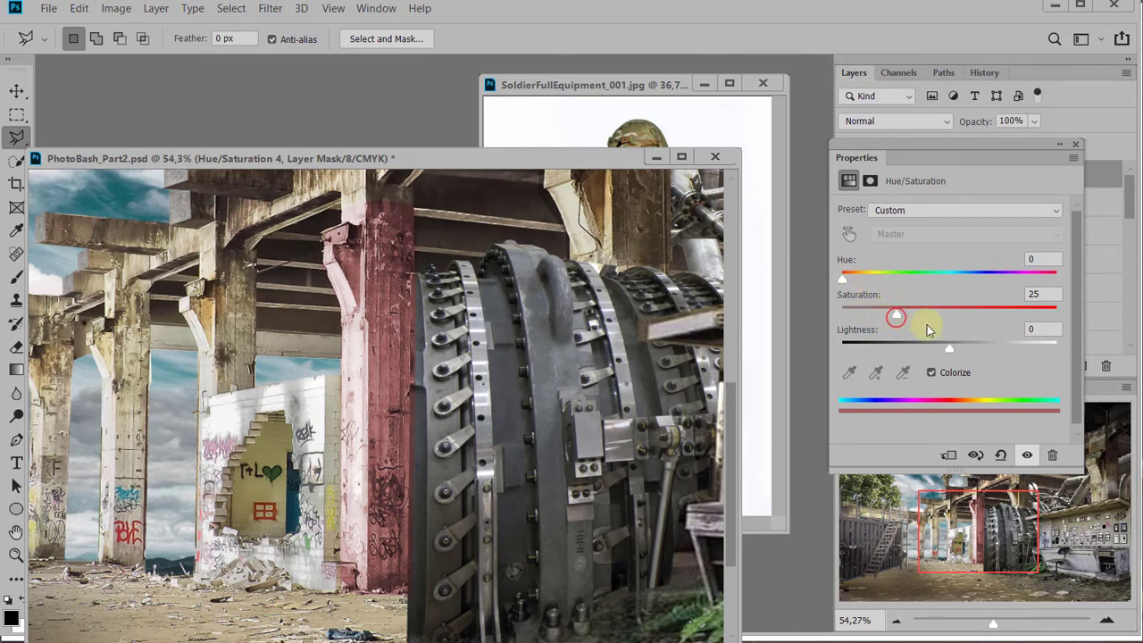
left_click_drag(888, 316, 961, 327)
Tint the column teal within the whole scene by setting the colorized Hue to 177 and Saturation to 31
key("ctrl+minus")
key("ctrl+minus")
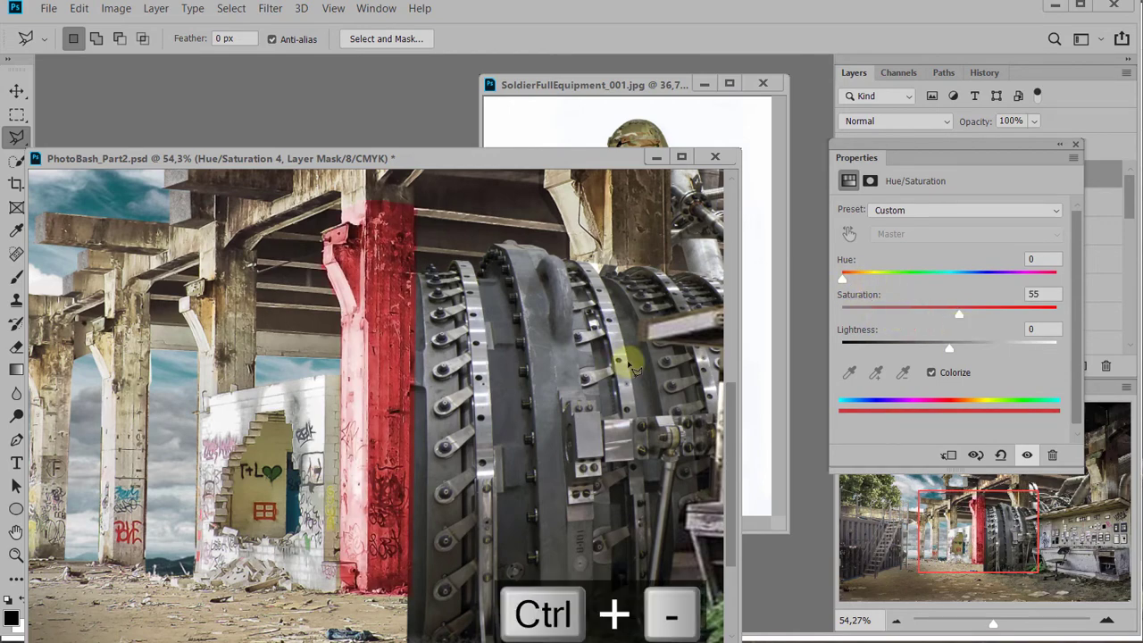
key("ctrl+minus")
key("ctrl+minus")
key("ctrl+minus")
key("ctrl+plus")
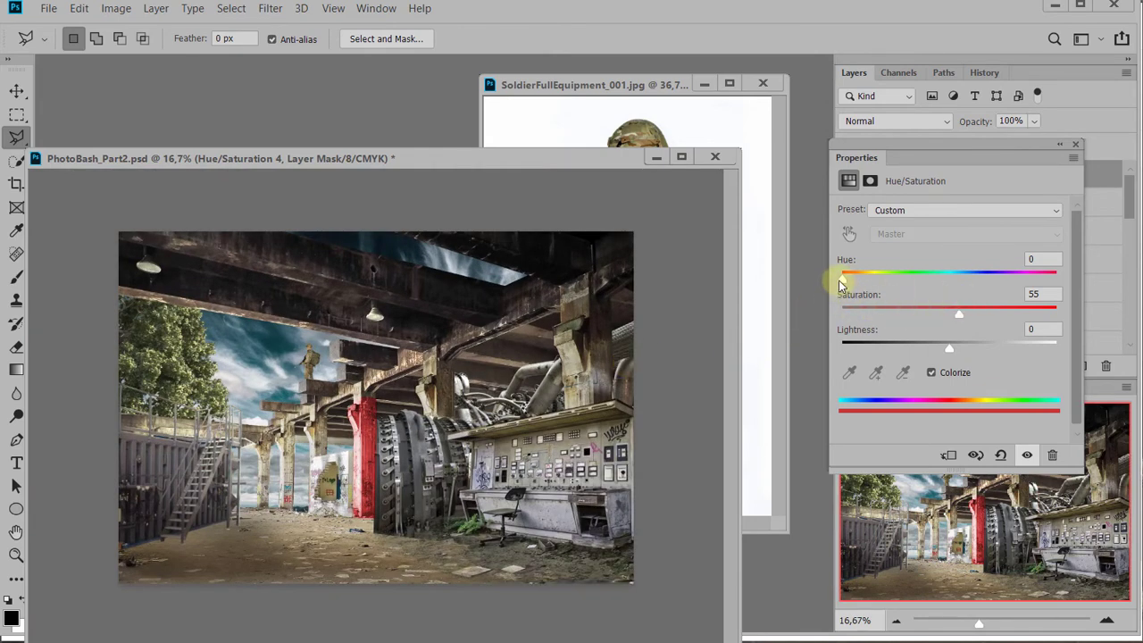
left_click_drag(843, 279, 946, 277)
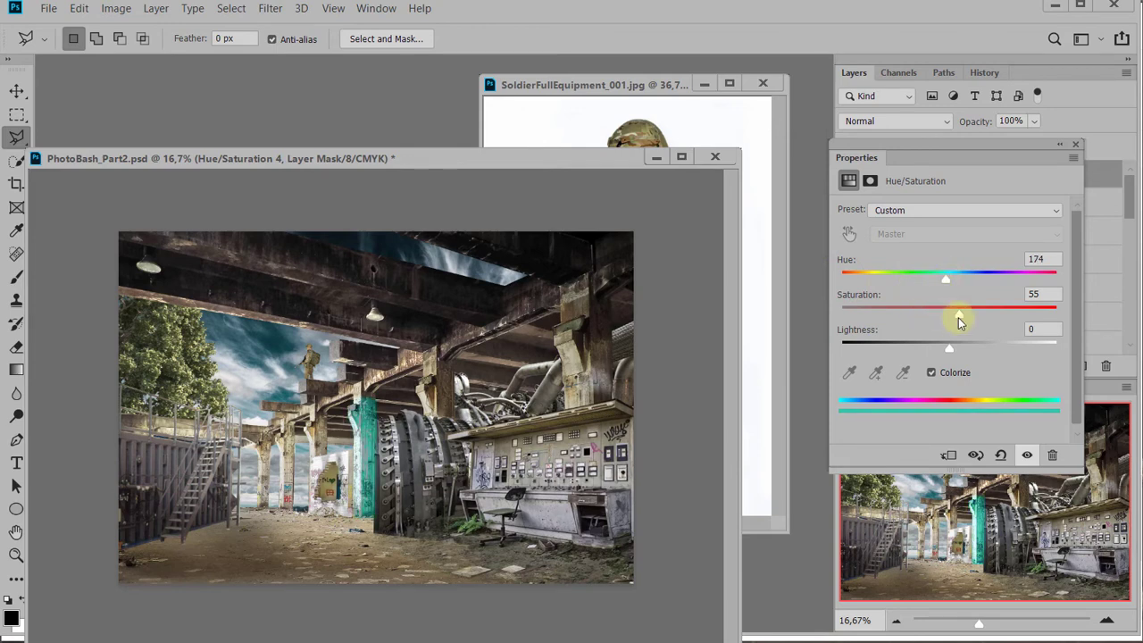
left_click_drag(959, 320, 911, 321)
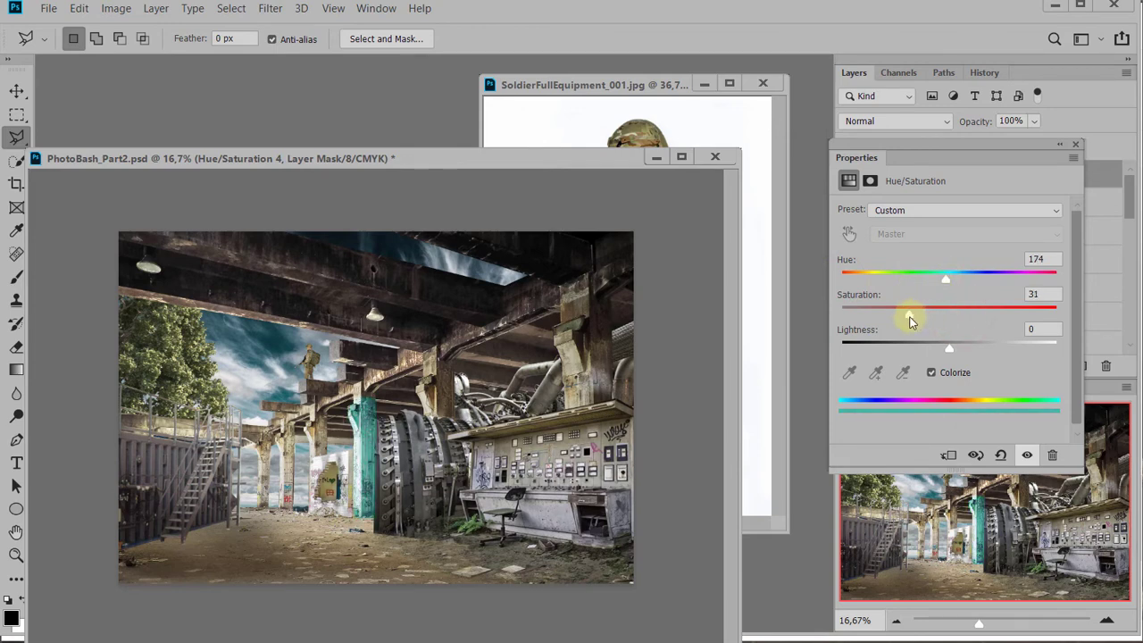
mouse_move(951, 280)
left_mouse_down()
mouse_move(1039, 282)
mouse_move(843, 267)
mouse_move(948, 268)
left_mouse_up()
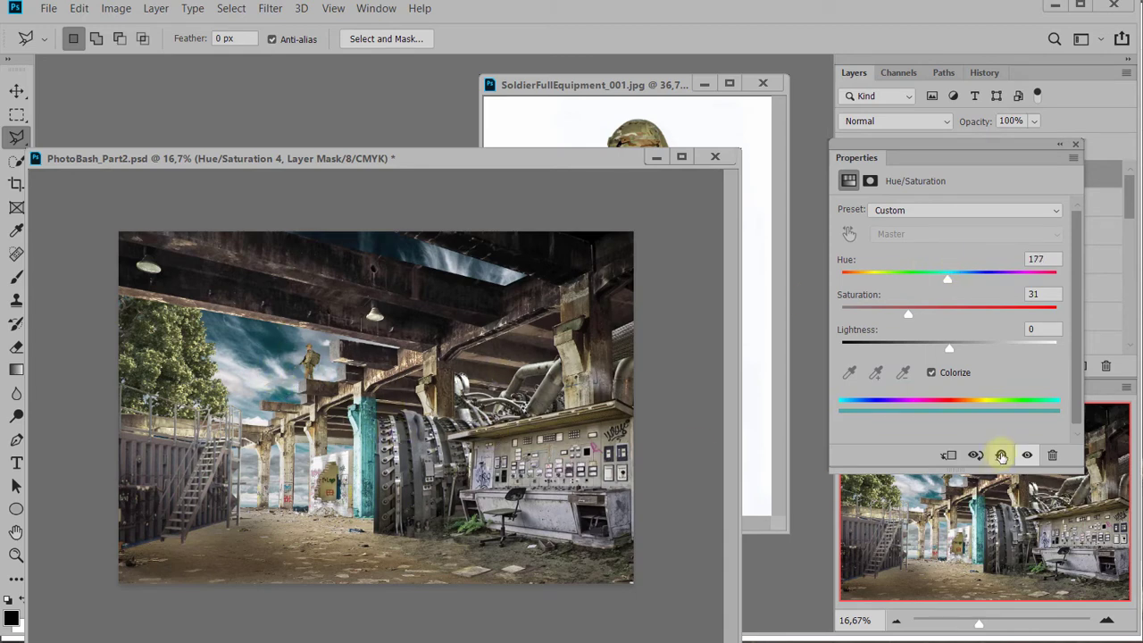
Close the SoldierFullEquipment_001.jpg image and dock the floating PhotoBash_Part2.psd document into the main workspace
left_click(1077, 146)
left_click(771, 84)
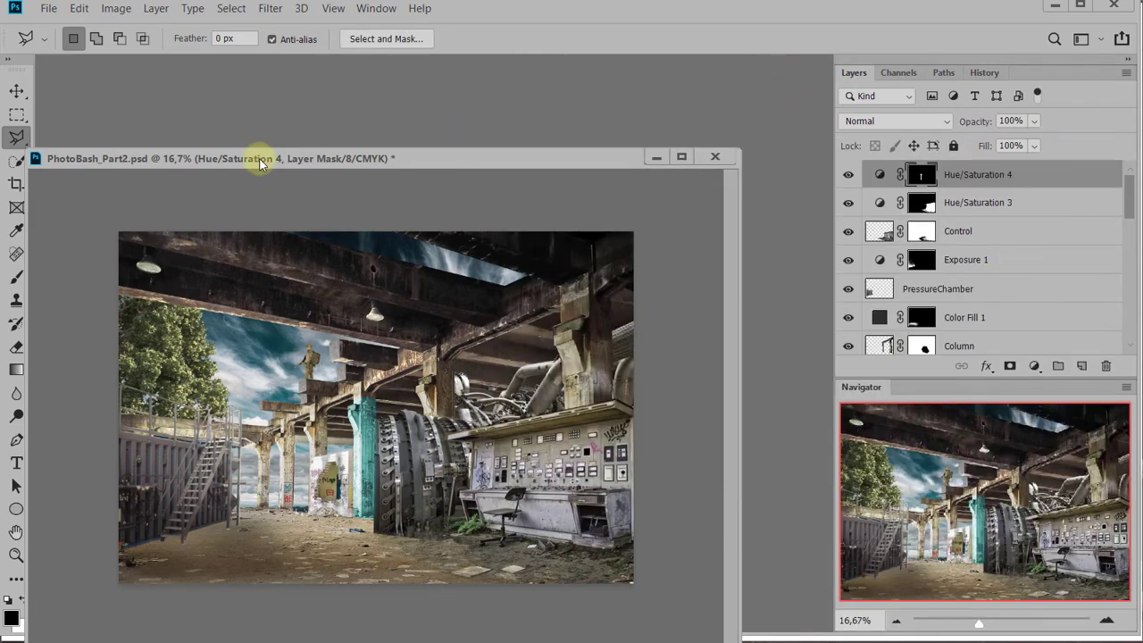
left_click_drag(261, 164, 268, 63)
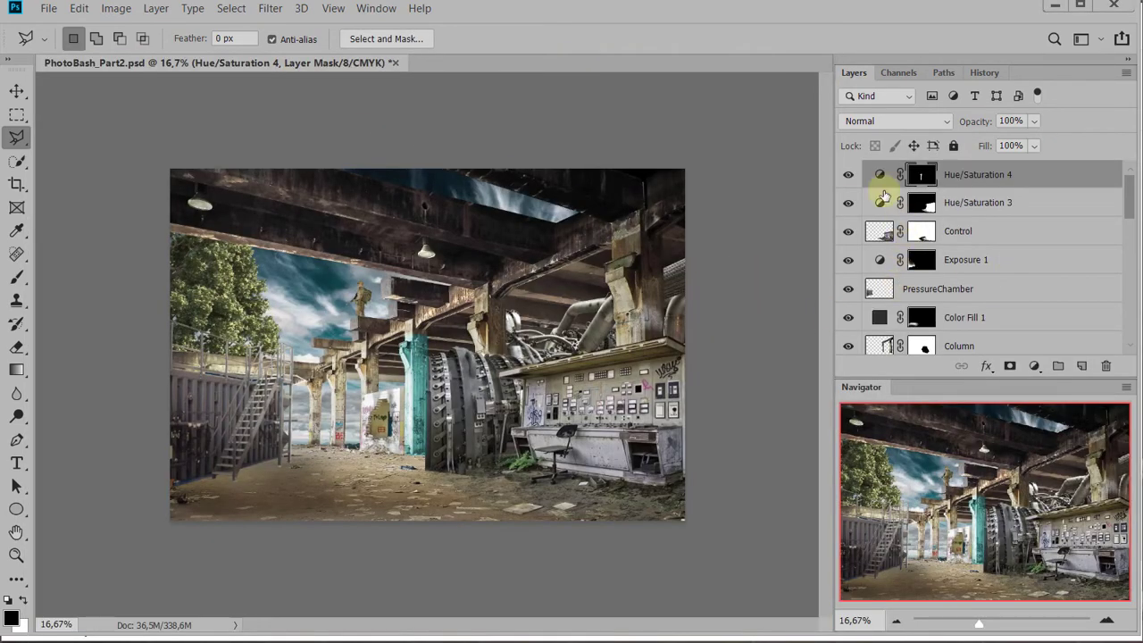
Hide the Hue/Saturation 4 adjustment that tints the column teal
left_click(847, 174)
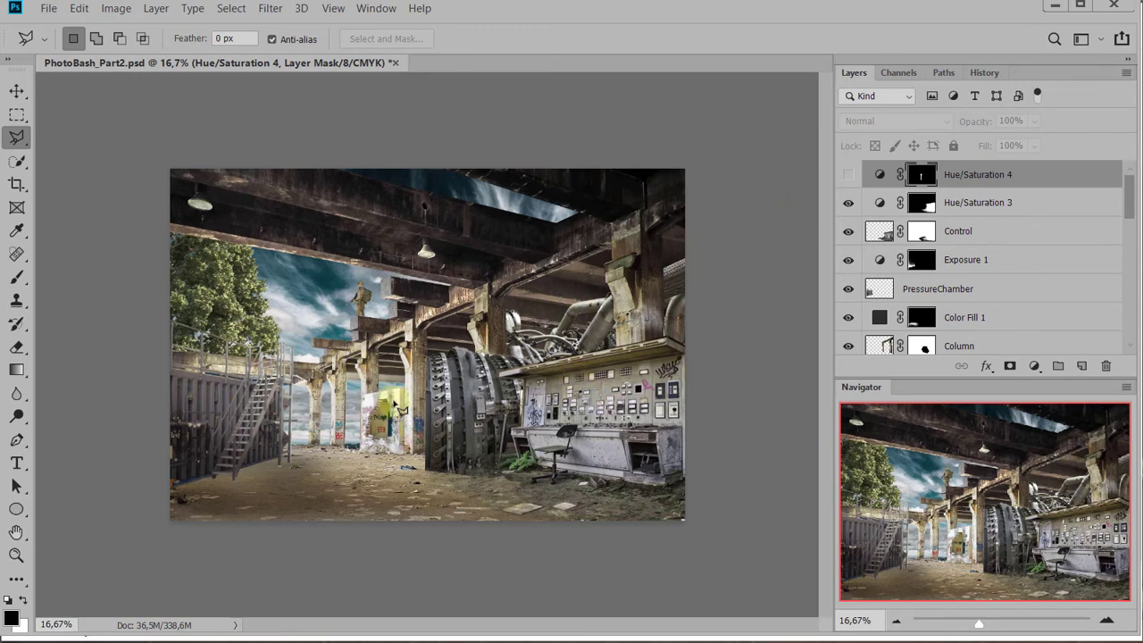
Crop the scene to a full-width 16:9 ratio, nudging the image slightly upward within the frame so more of the ground is kept
key("c")
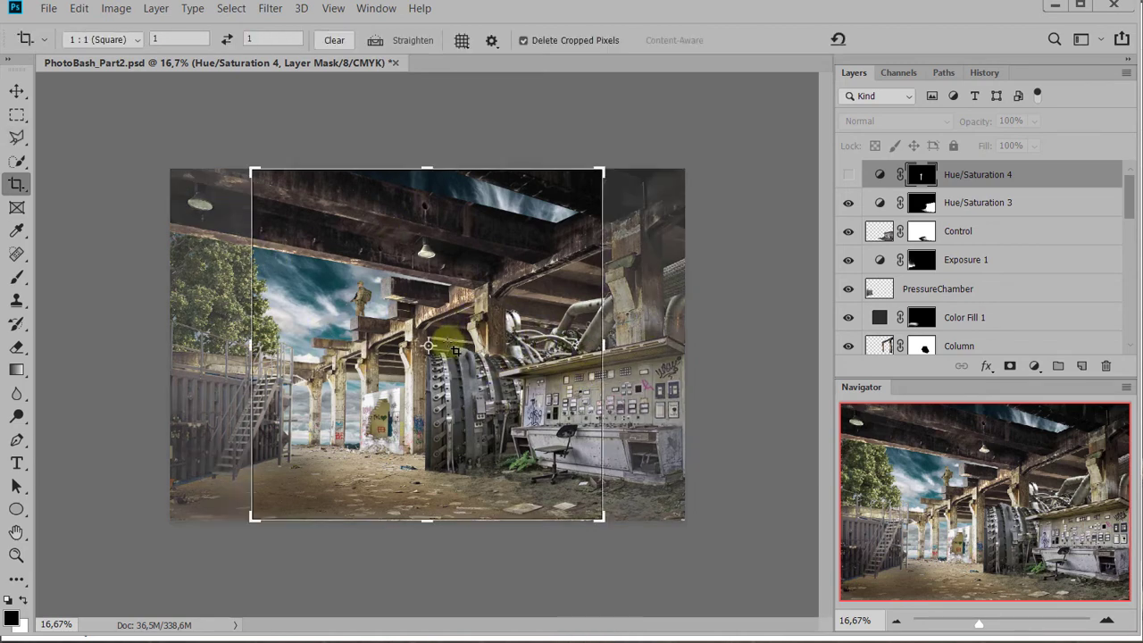
left_click(109, 39)
left_click(99, 162)
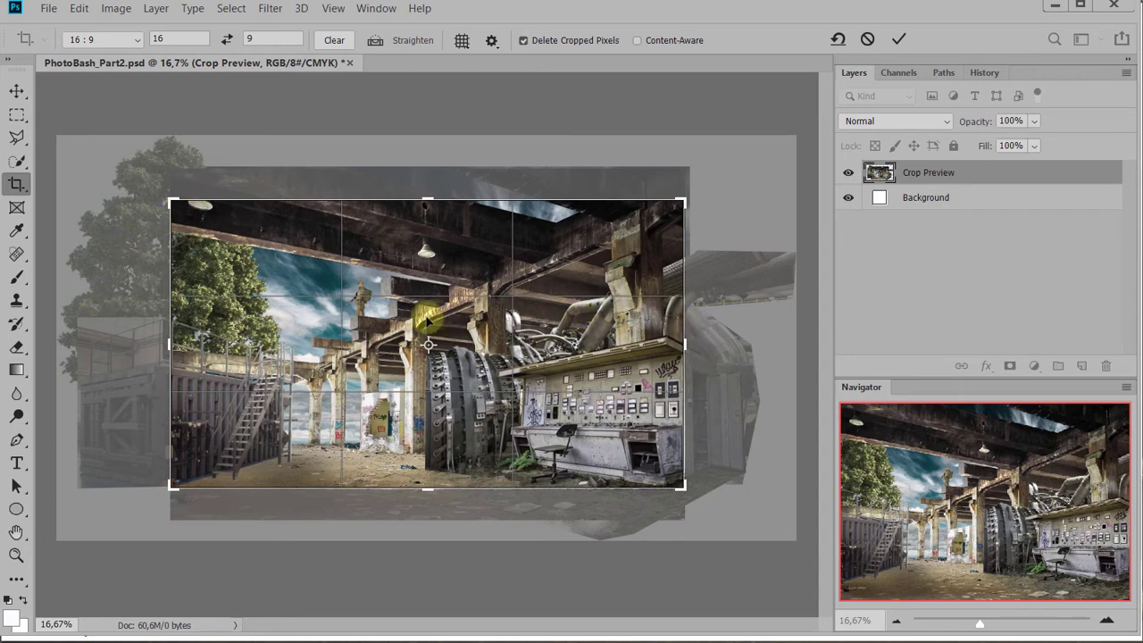
key("Down")
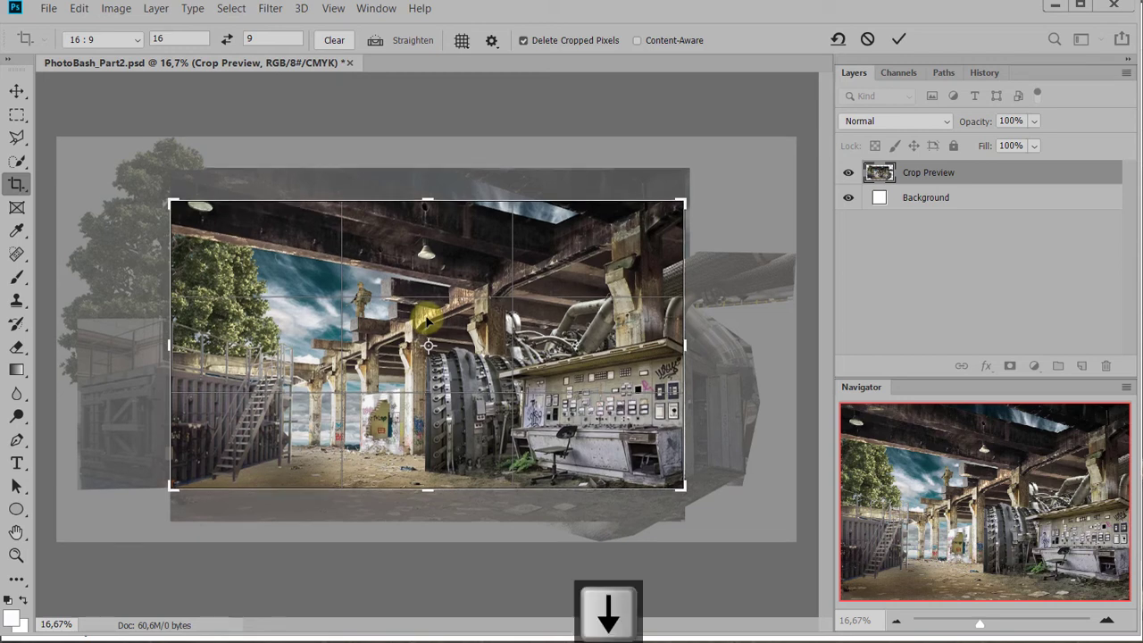
key("Up")
key("Up")
key("Up")
key("Up")
key("Up")
key("Up")
key("Up")
key("Up")
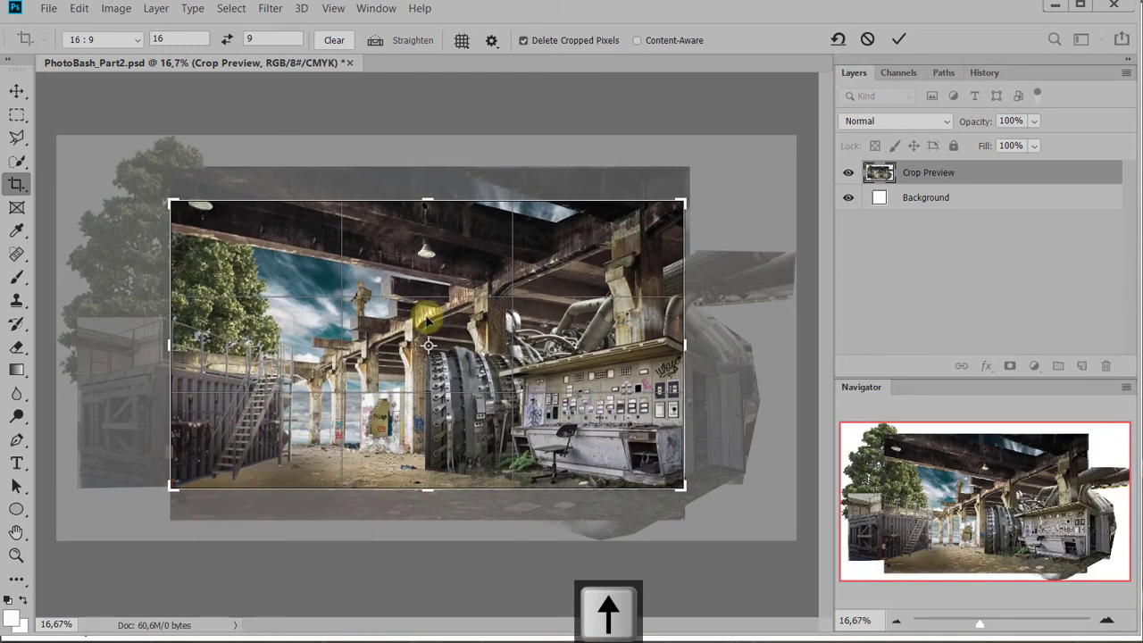
key("Up")
key("Up")
key("Up")
key("Up")
key("Up")
key("Up")
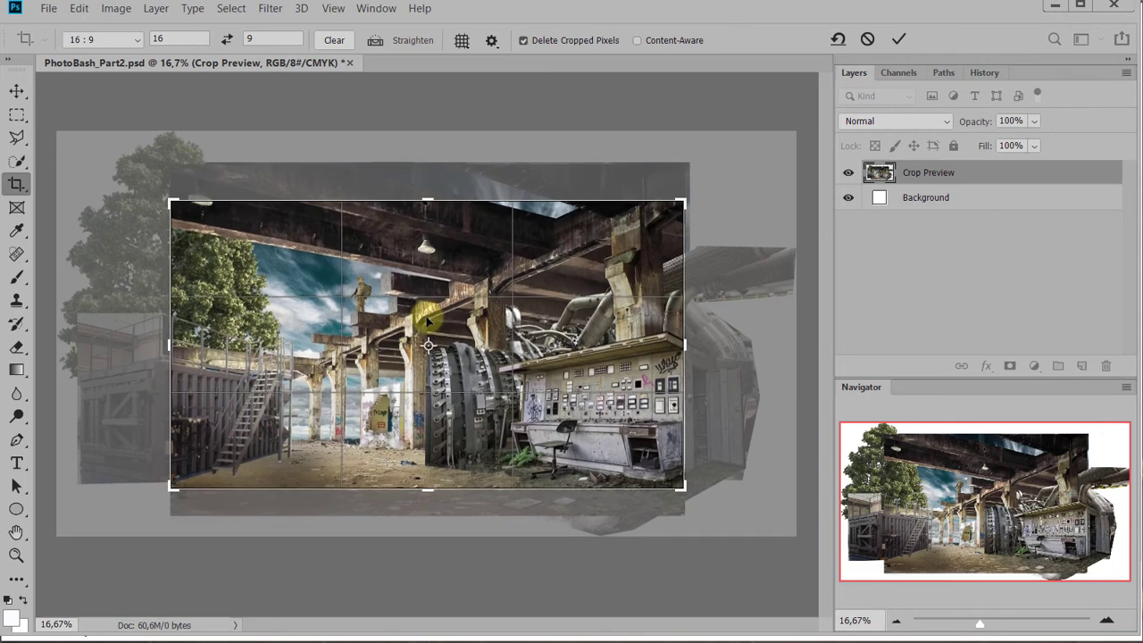
key("Up")
key("Up")
key("Up")
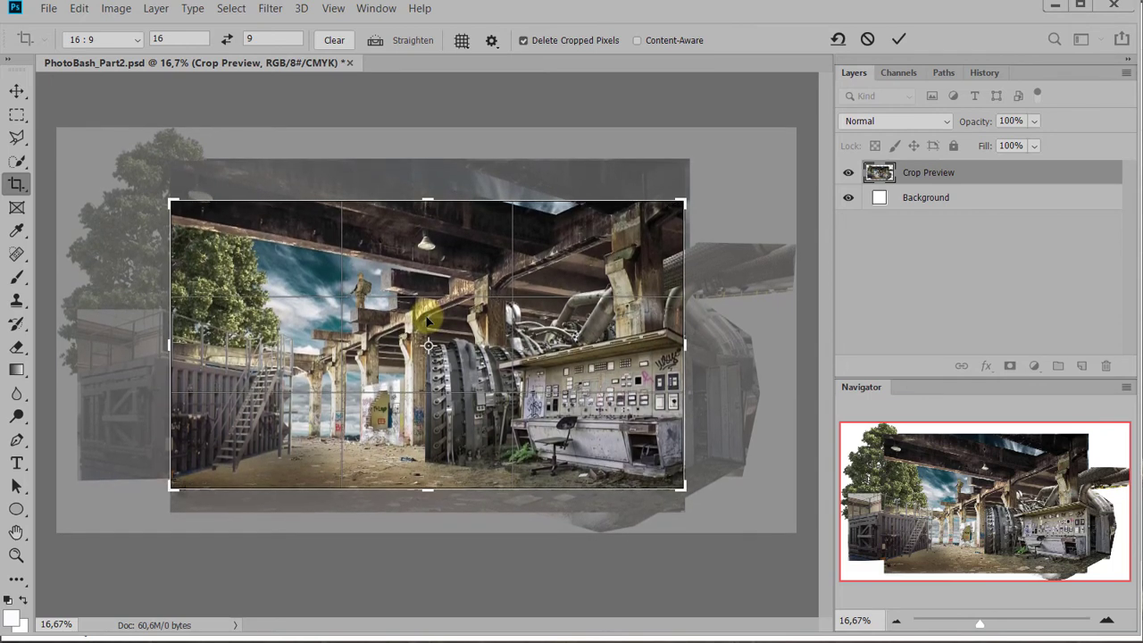
key("Return")
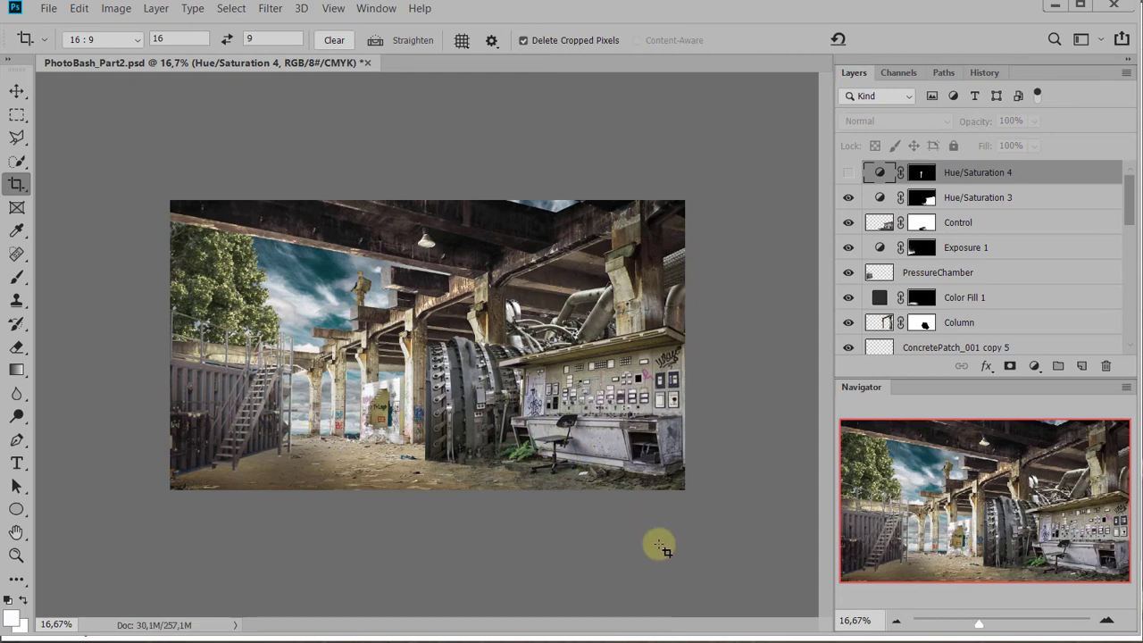
Add a Photo Filter adjustment over the whole scene using Warming Filter (85) with a density of 36%
left_click(1033, 367)
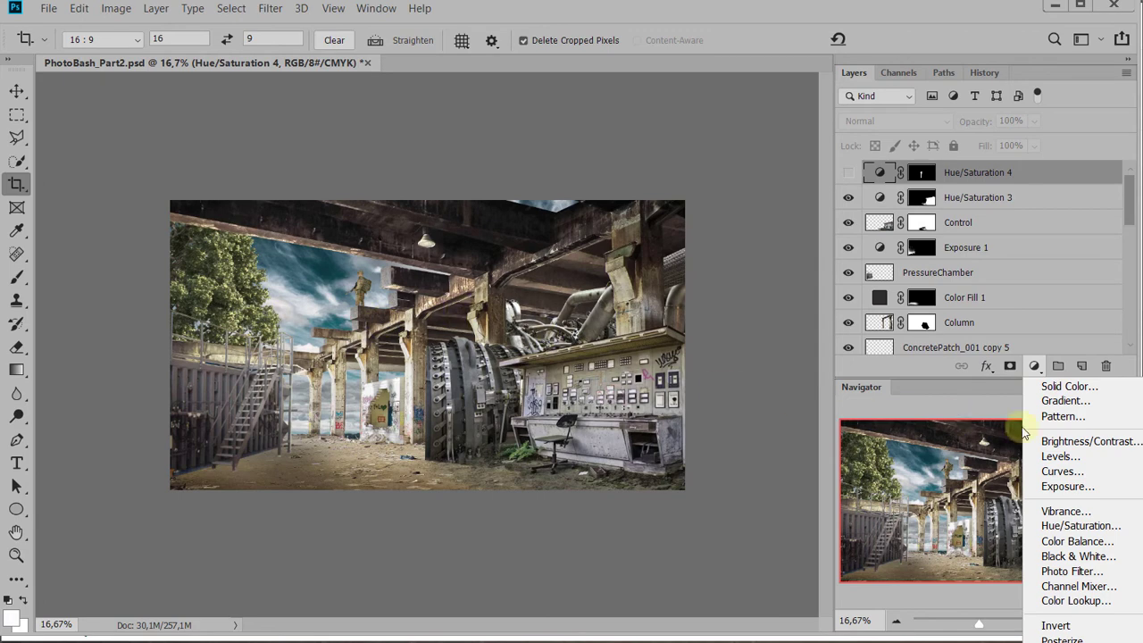
left_click(1076, 571)
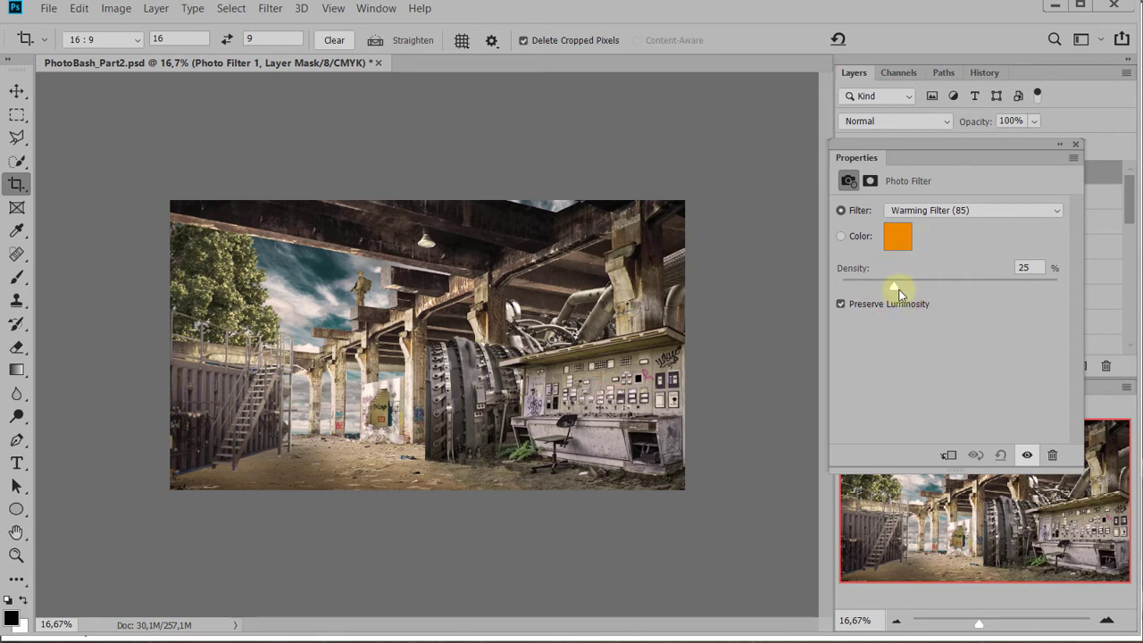
left_click_drag(894, 292, 922, 284)
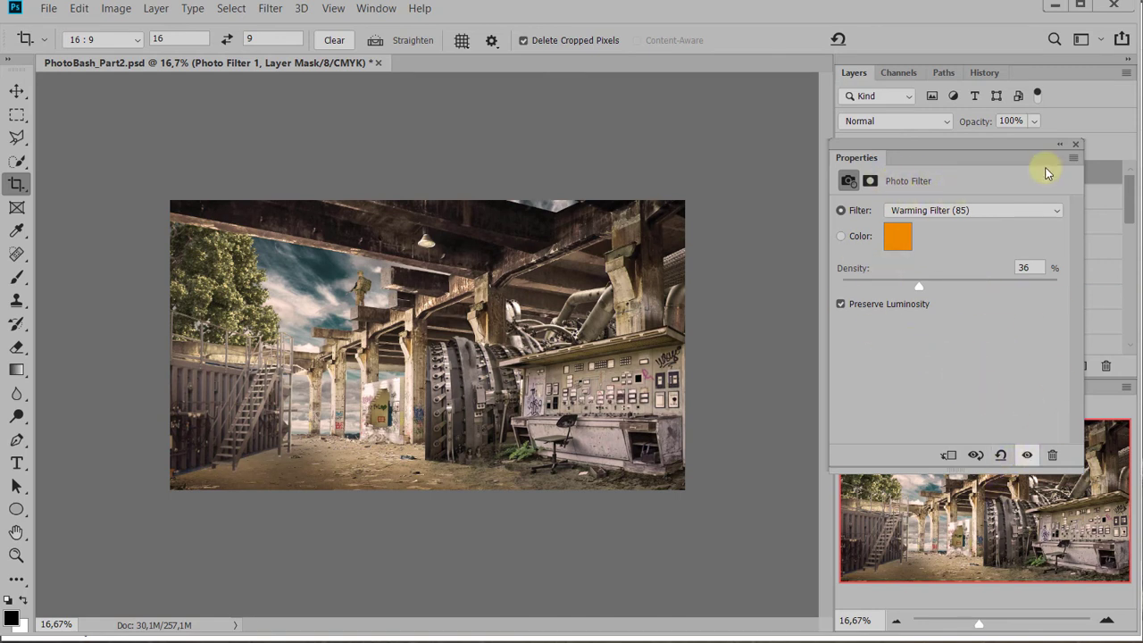
left_click(1076, 144)
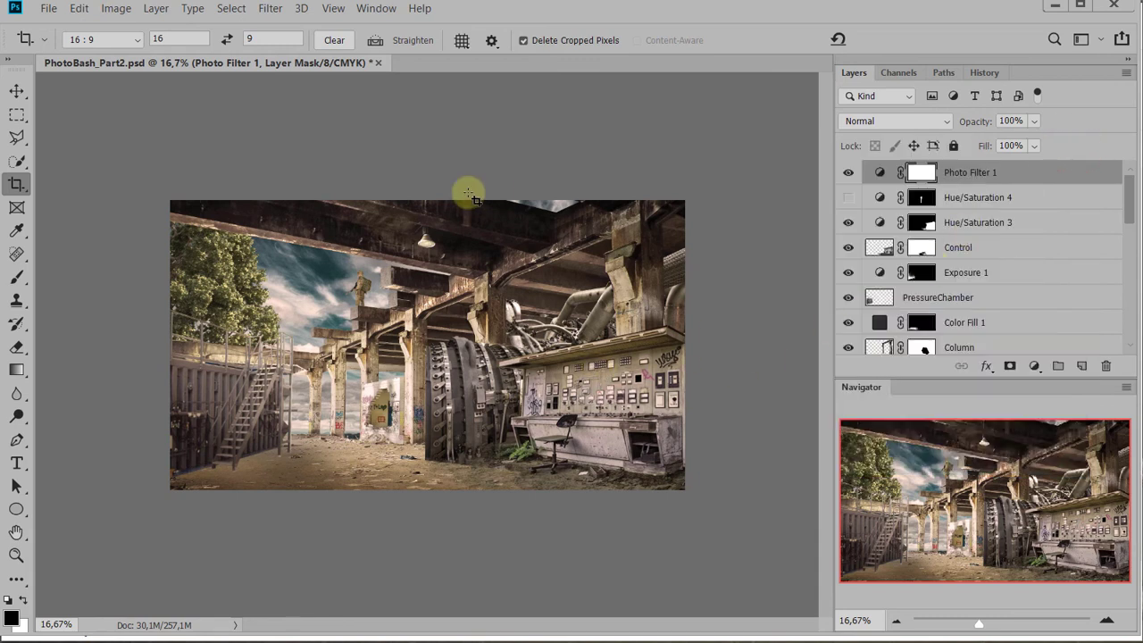